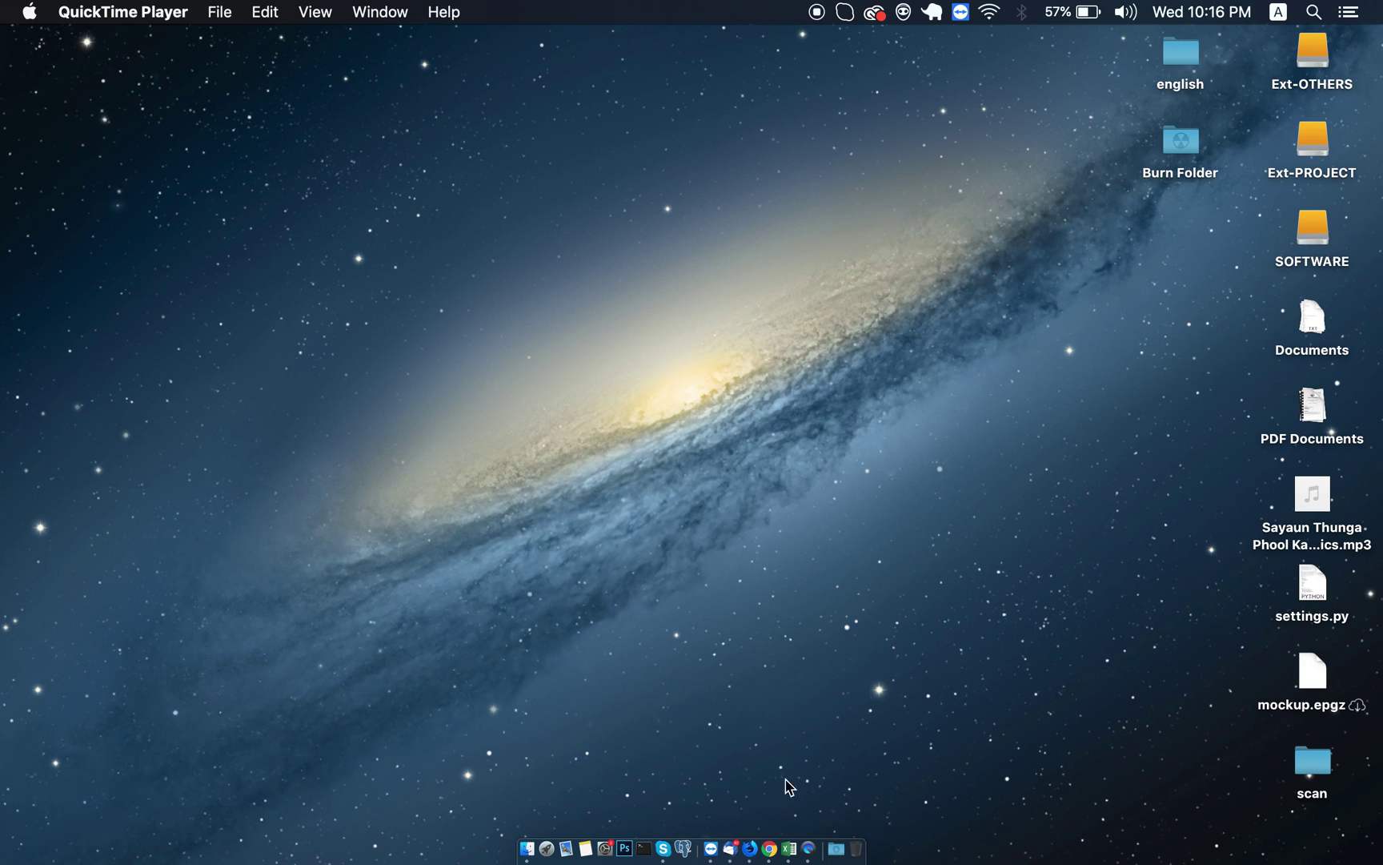
Launch Google Chrome from the Dock.
{"action": "left_click", "coordinate": [768, 843]}
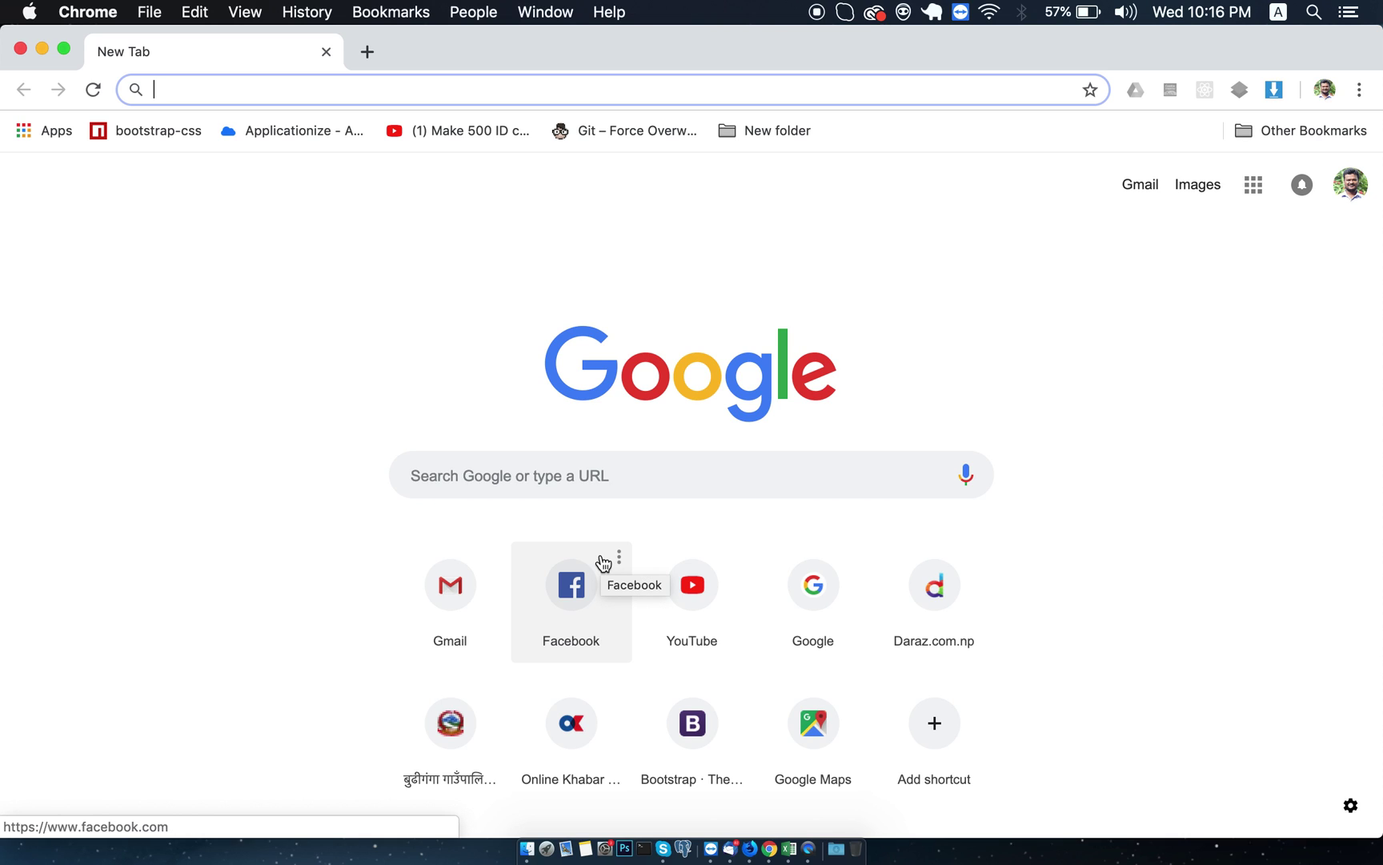
Load the site online.docr.gov.np in Chrome, fixing the address typo.
{"action": "type", "text": "onlined"}
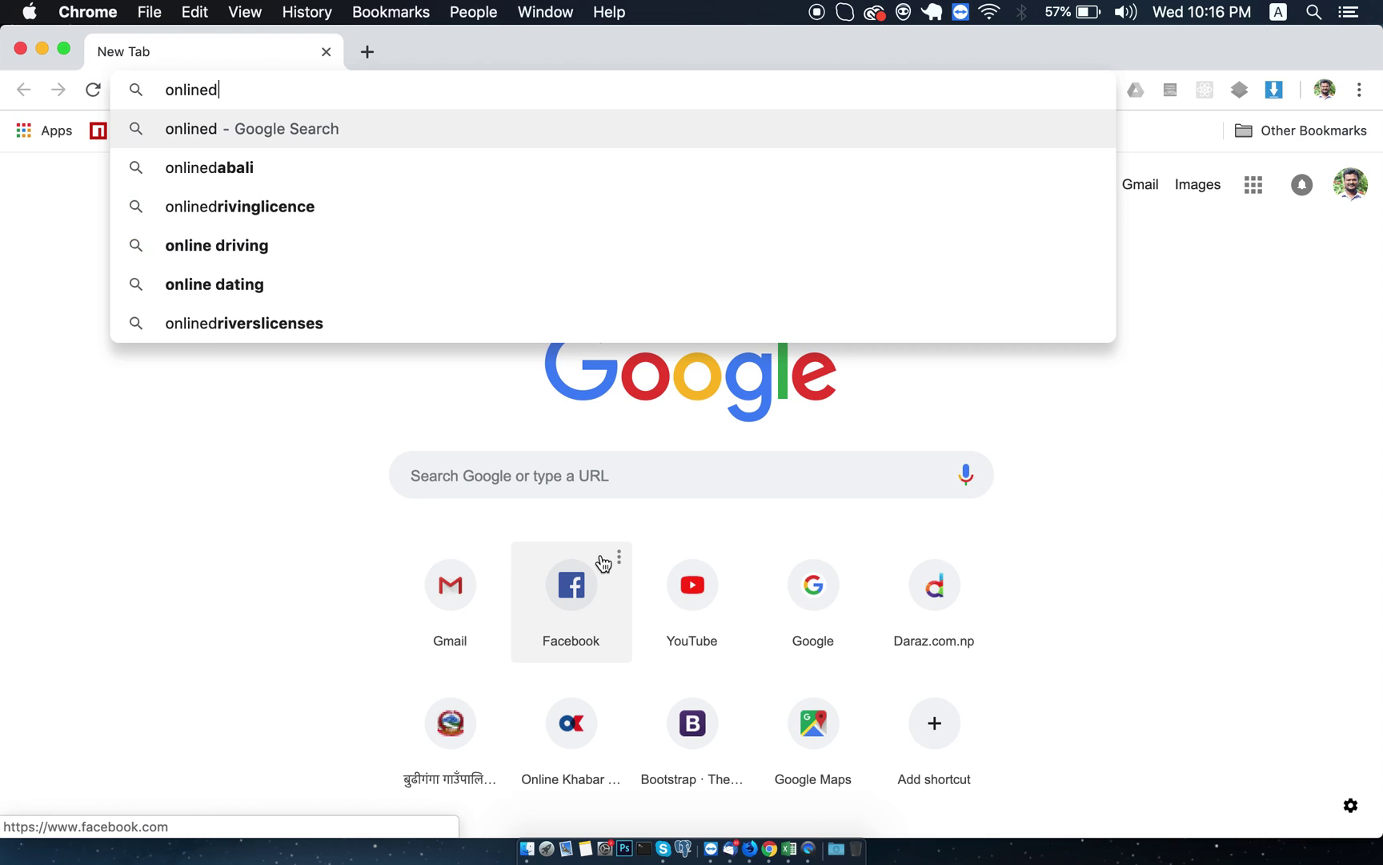
{"action": "key", "text": "BackSpace"}
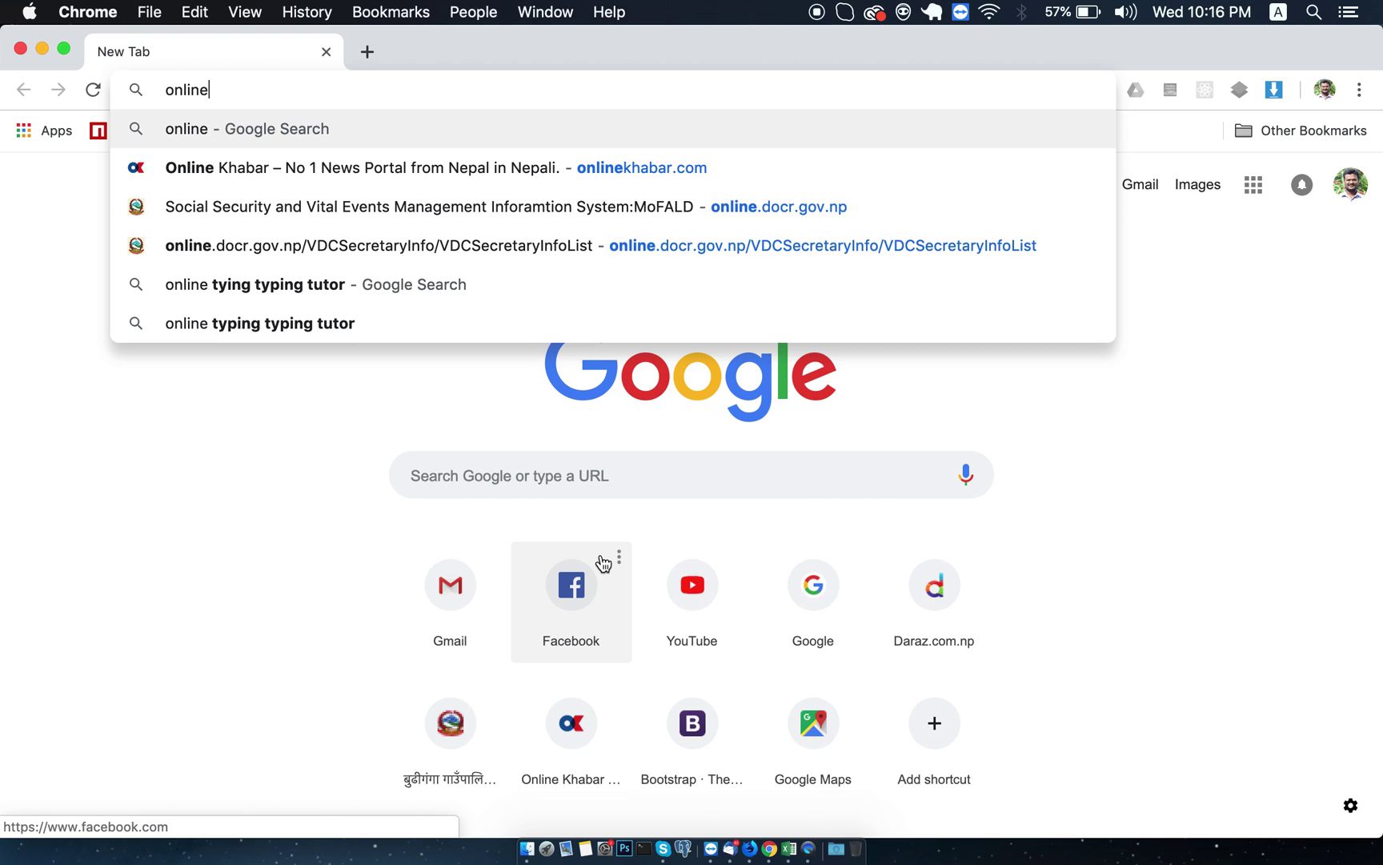
{"action": "type", "text": ".do"}
{"action": "key", "text": "Return"}
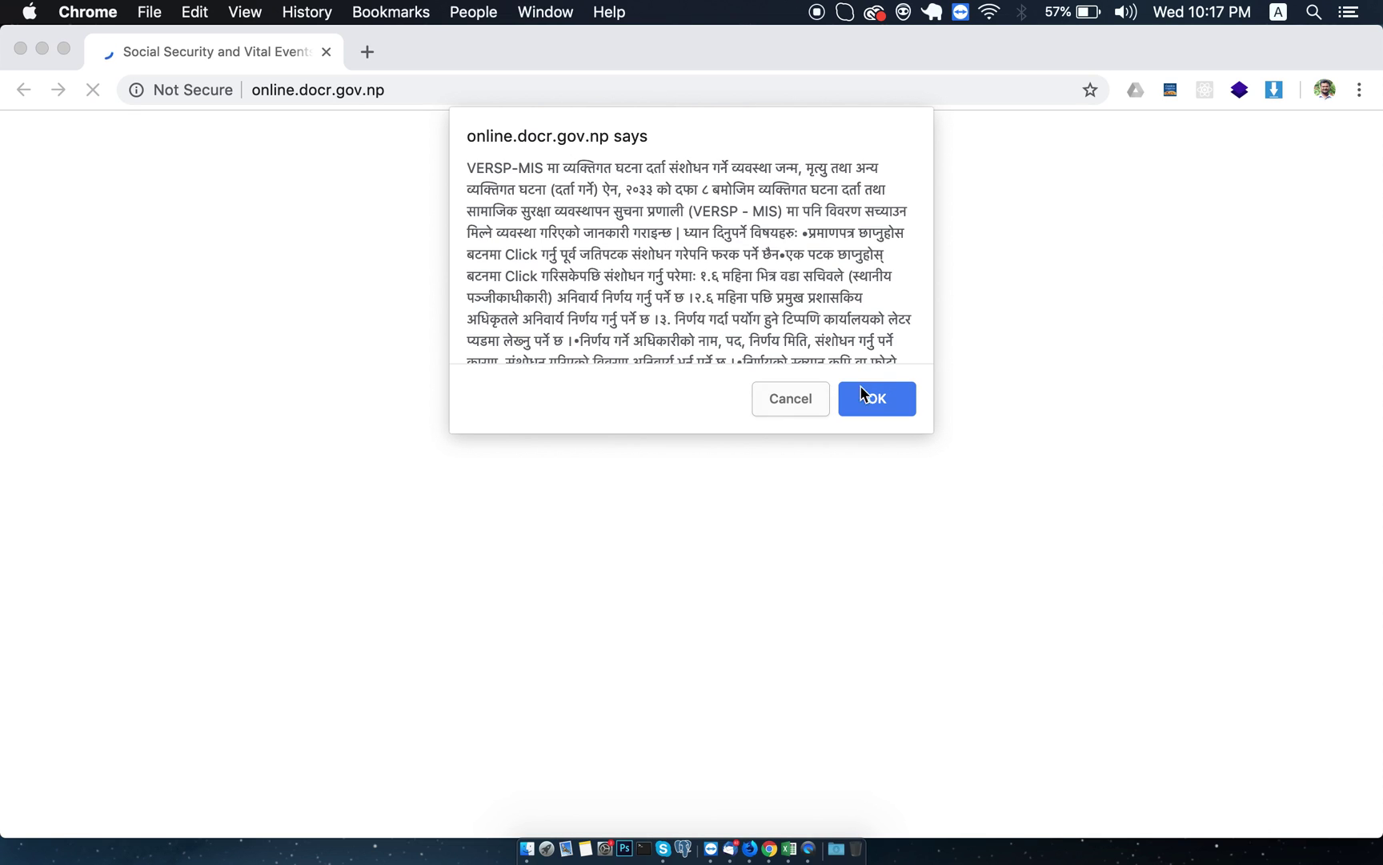
Dismiss the notice alert and leave the login Username and Password fields empty.
{"action": "left_click", "coordinate": [883, 398]}
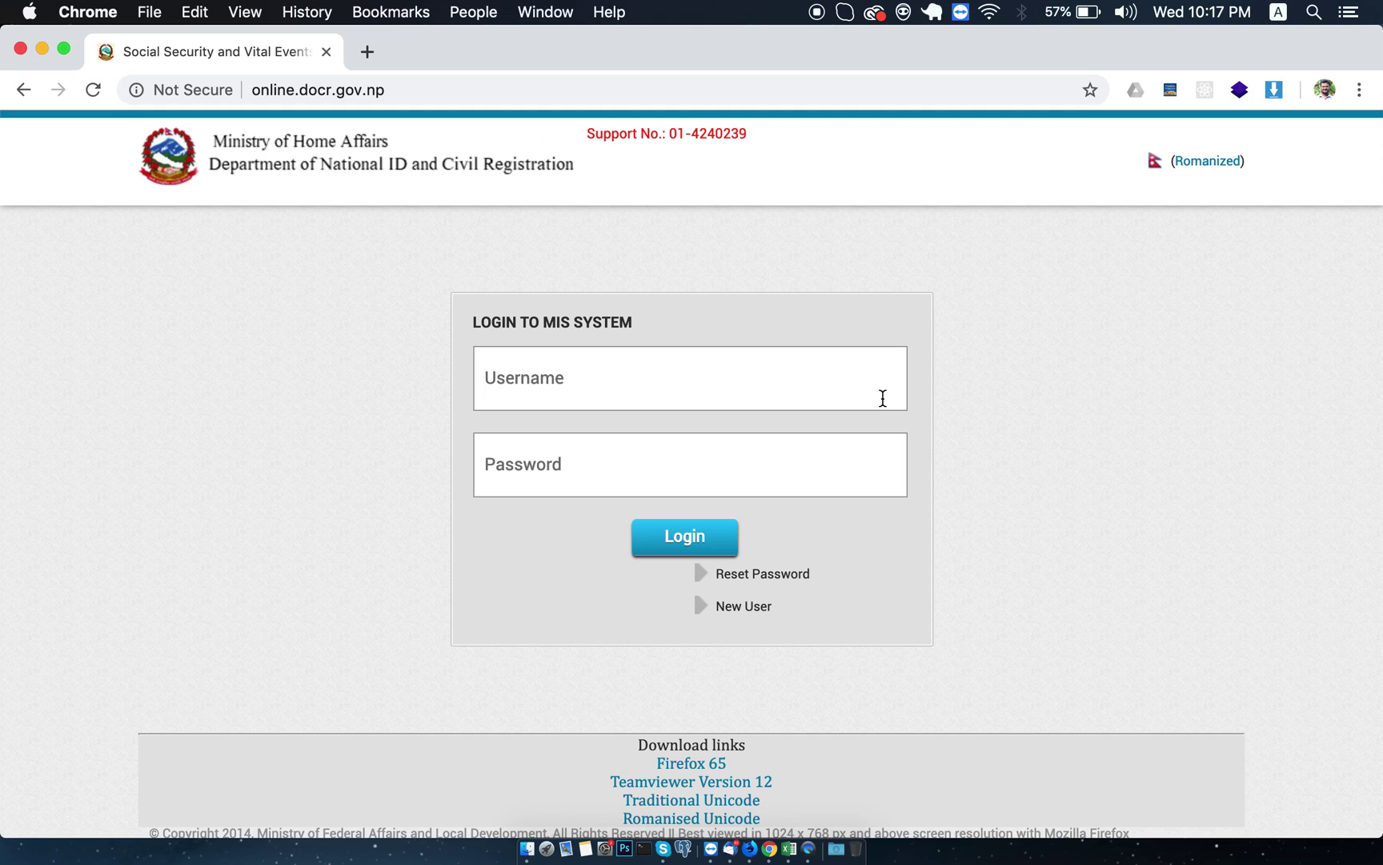
{"action": "left_click", "coordinate": [637, 374]}
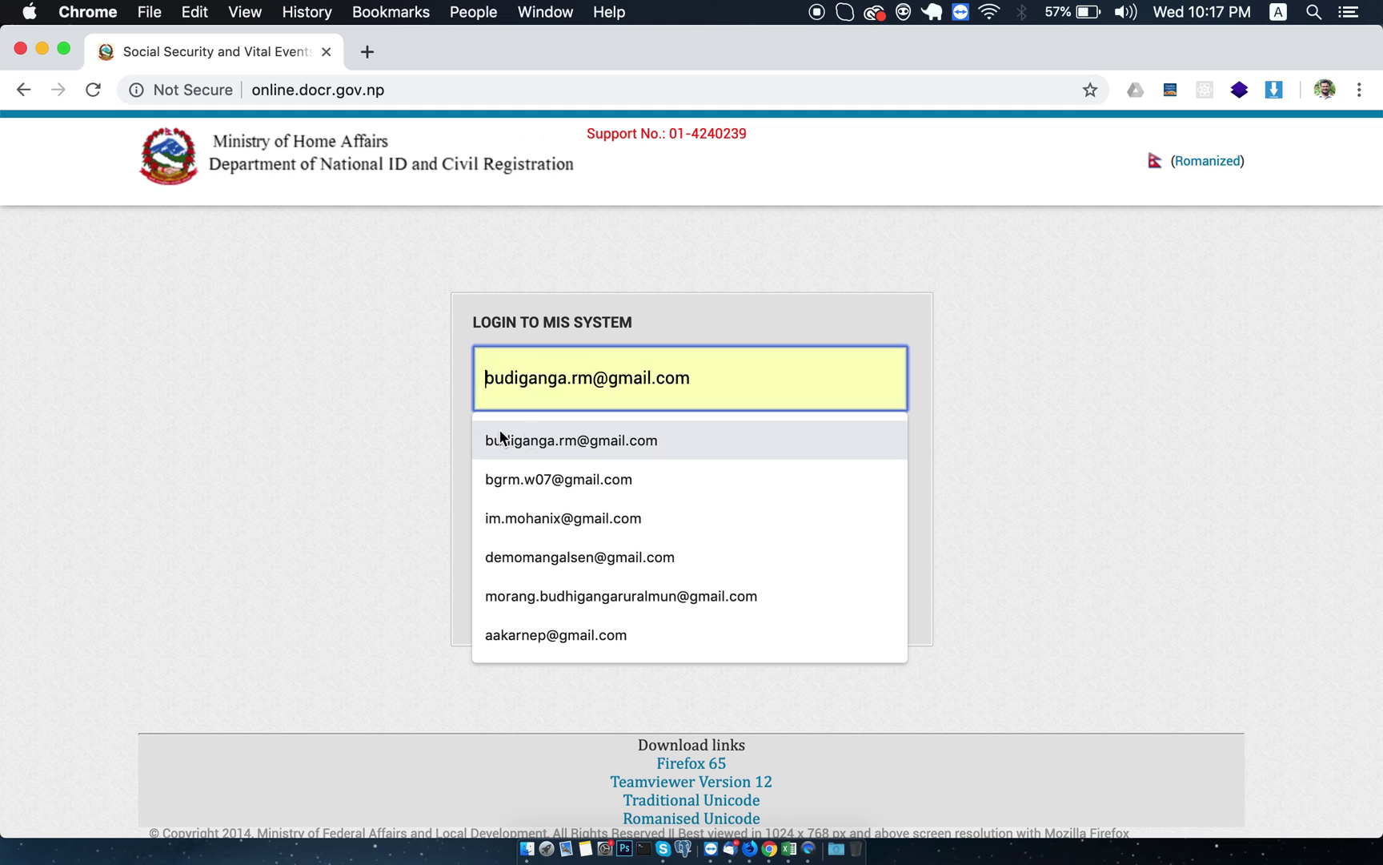
{"action": "left_click", "coordinate": [450, 435]}
{"action": "left_click", "coordinate": [519, 448]}
{"action": "left_click", "coordinate": [516, 384]}
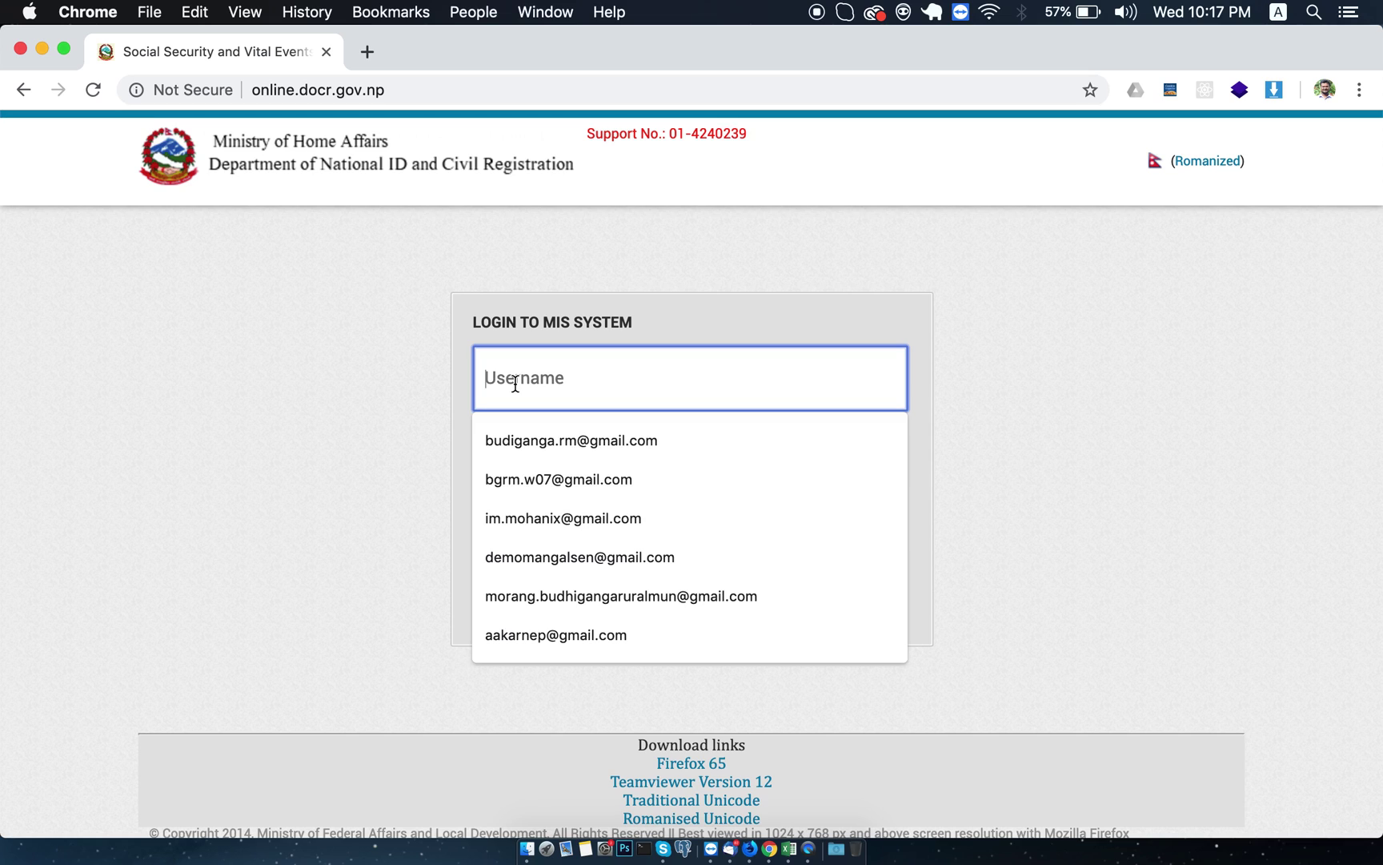
{"action": "left_click", "coordinate": [386, 392]}
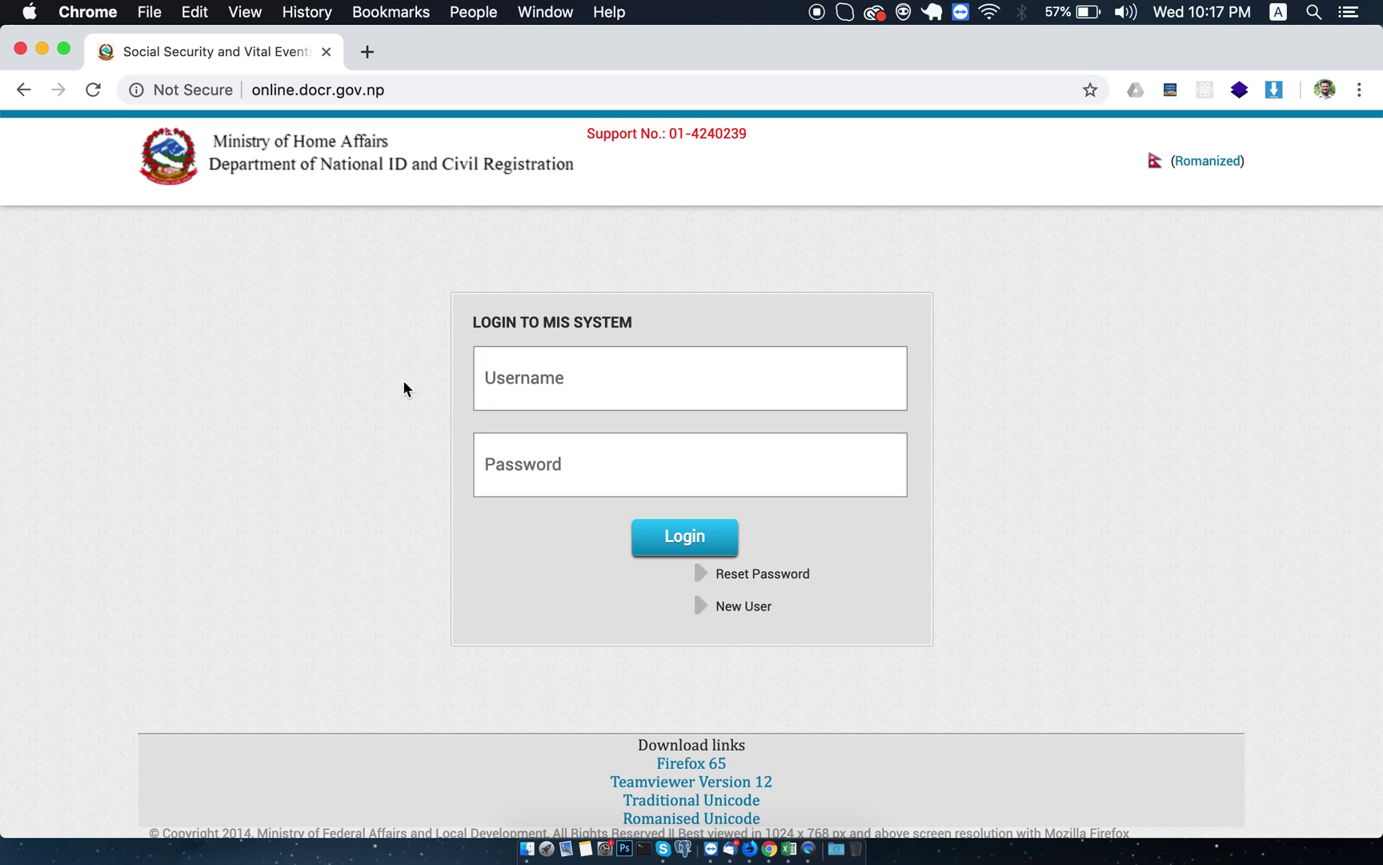
{"action": "left_click", "coordinate": [477, 450]}
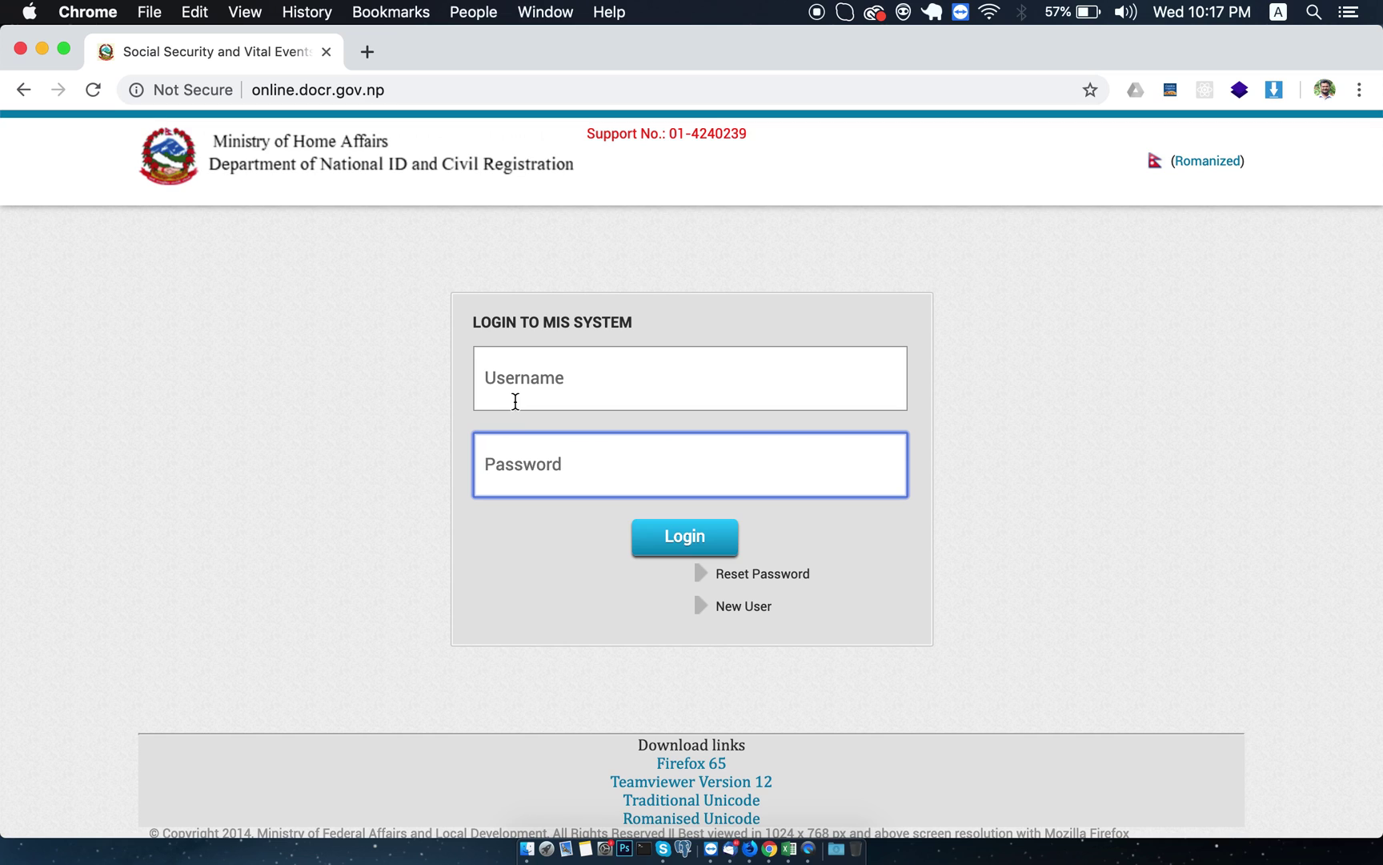
Open demo.docr.gov.np in a new tab and log in with the saved username and password.
{"action": "left_click", "coordinate": [368, 52]}
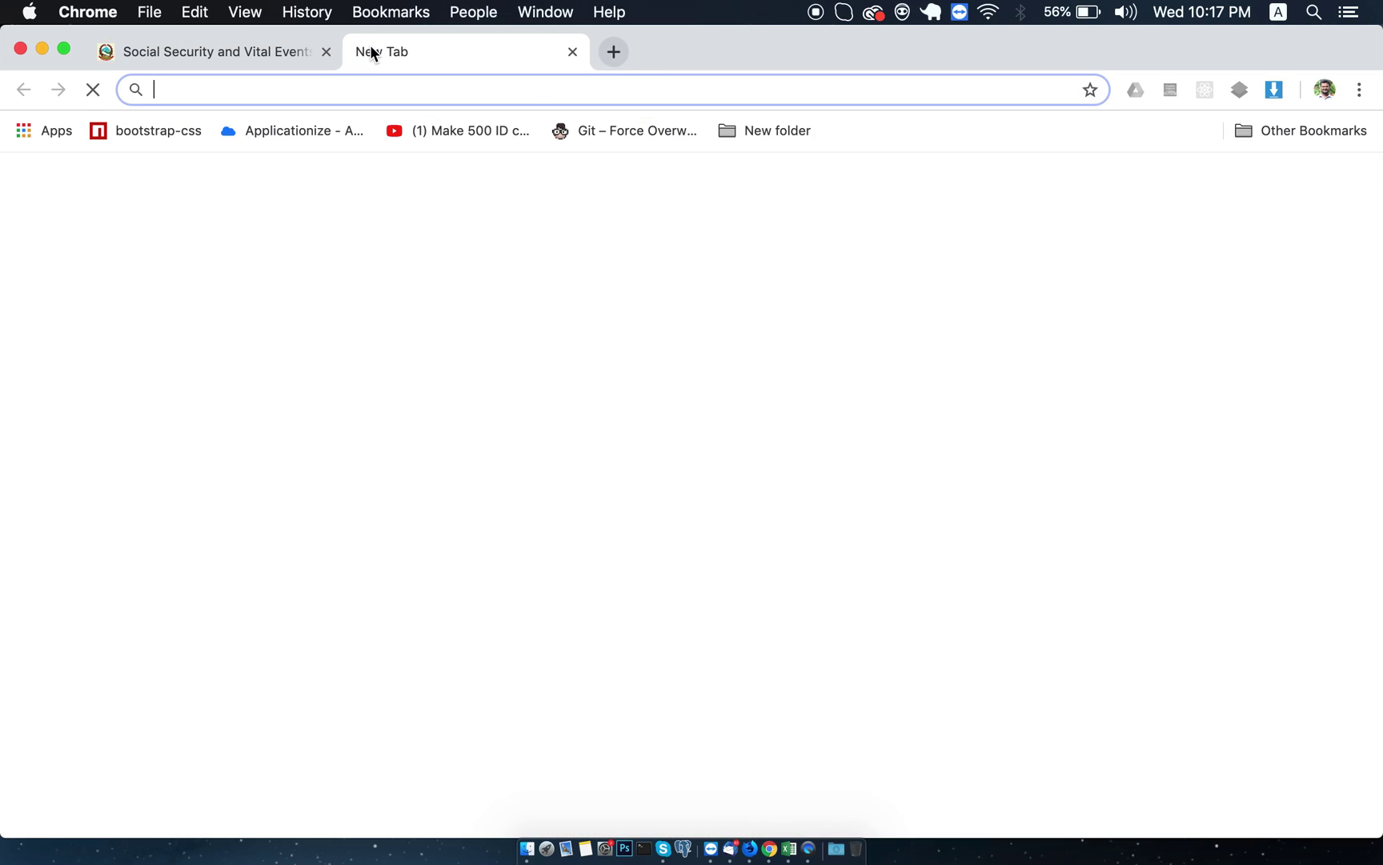
{"action": "type", "text": "demo.docr.gov.np"}
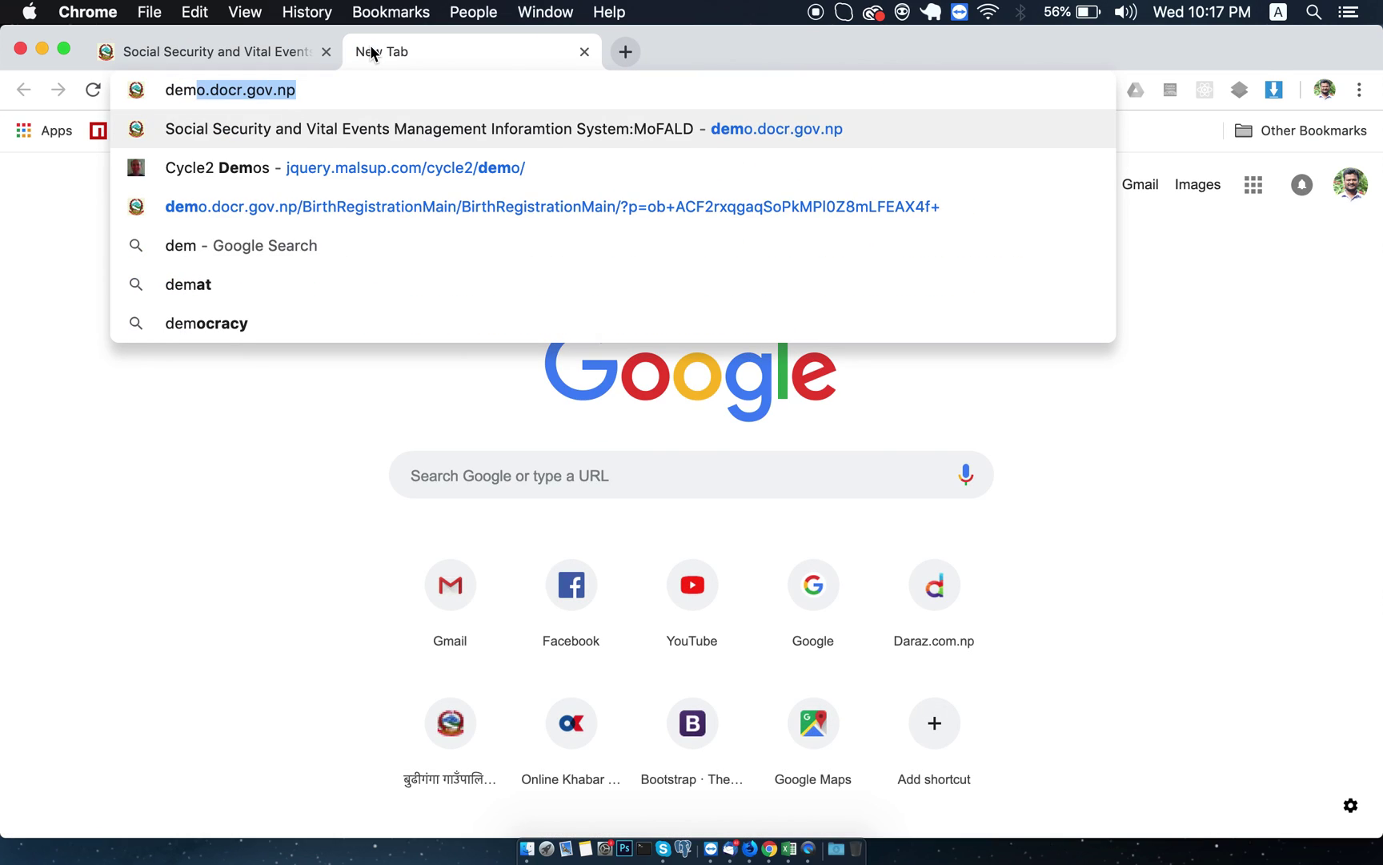
{"action": "key", "text": "Return"}
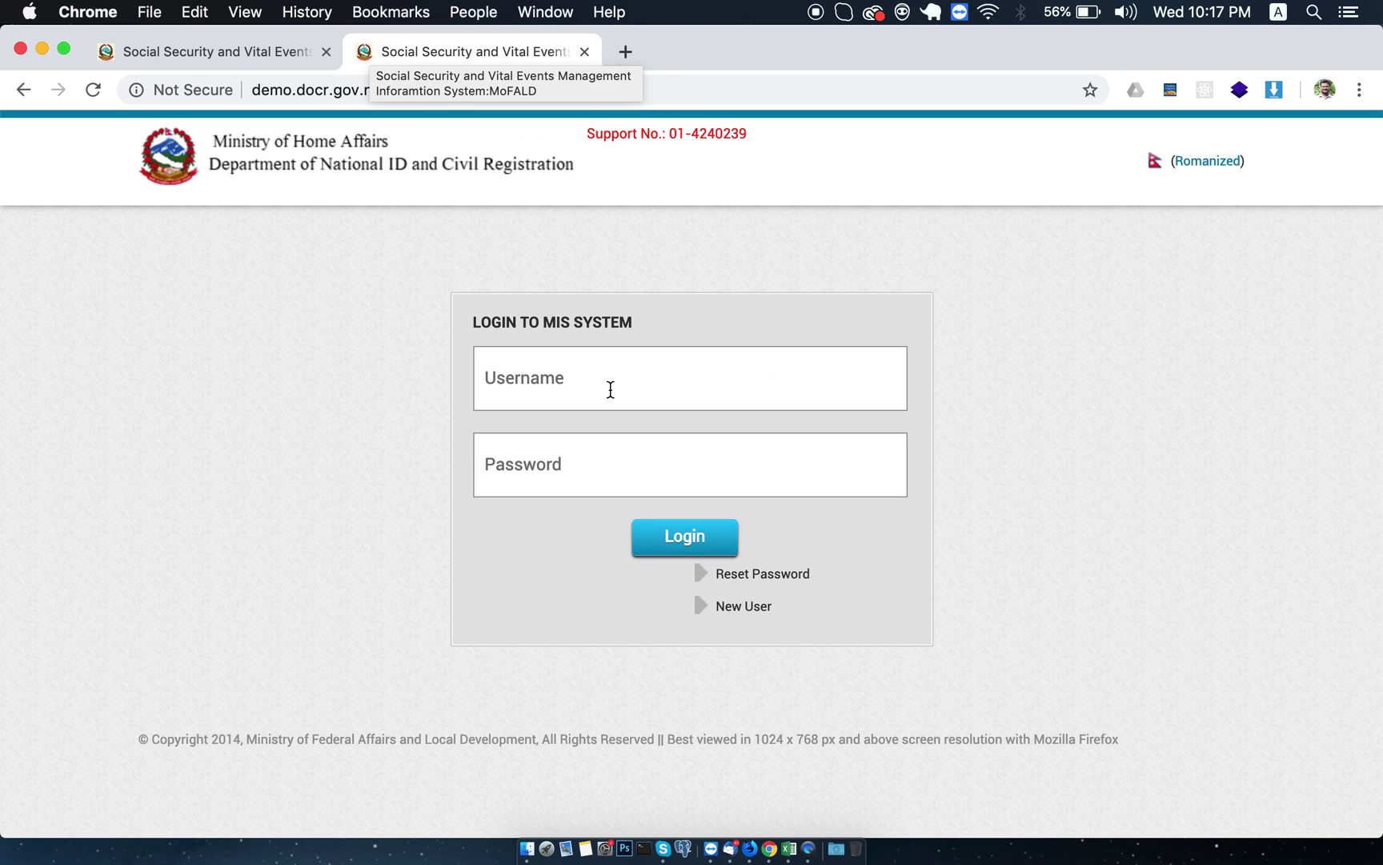
{"action": "left_click", "coordinate": [610, 389]}
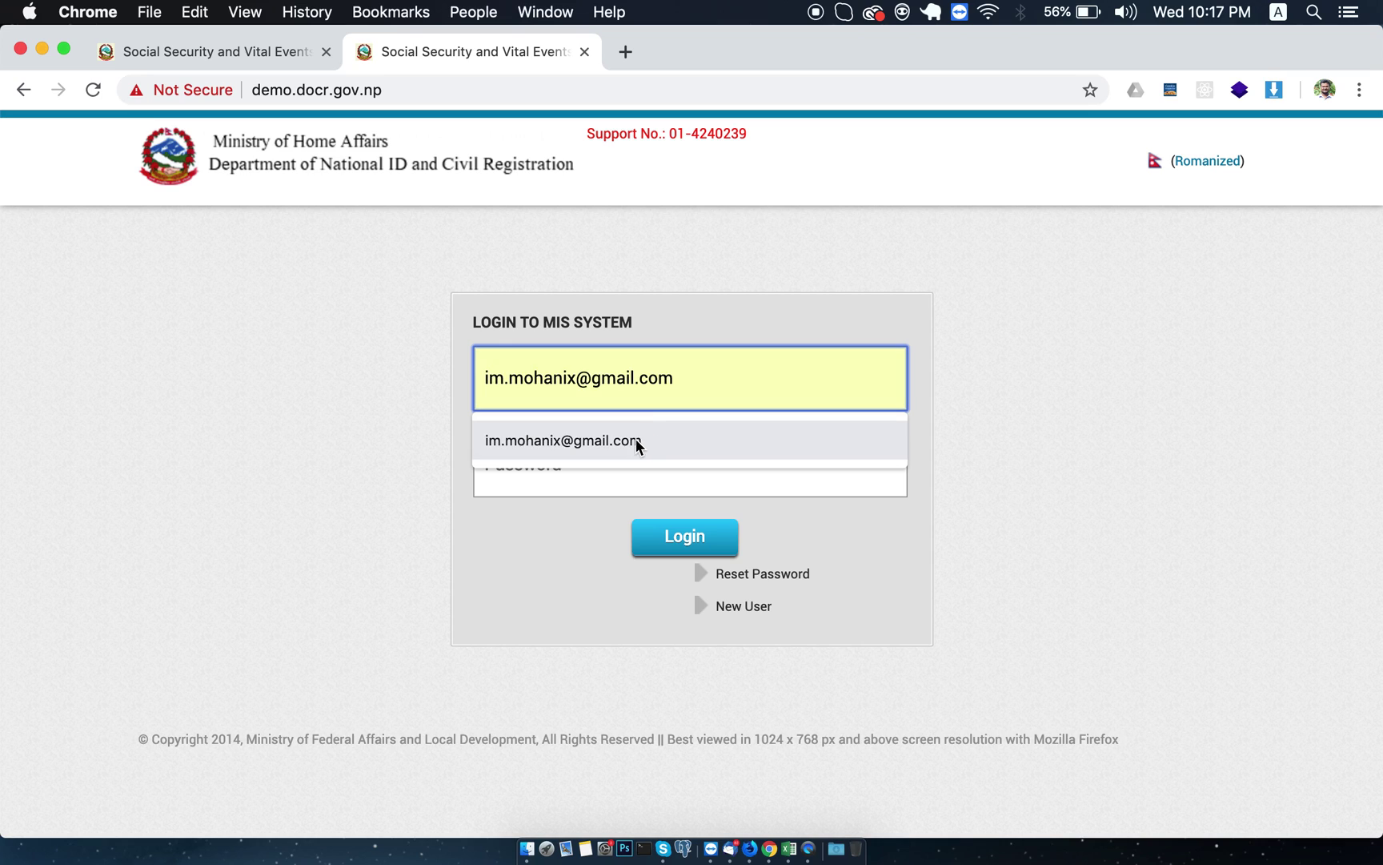
{"action": "left_click", "coordinate": [637, 445]}
{"action": "left_click", "coordinate": [582, 457]}
{"action": "type", "text": "••••••"}
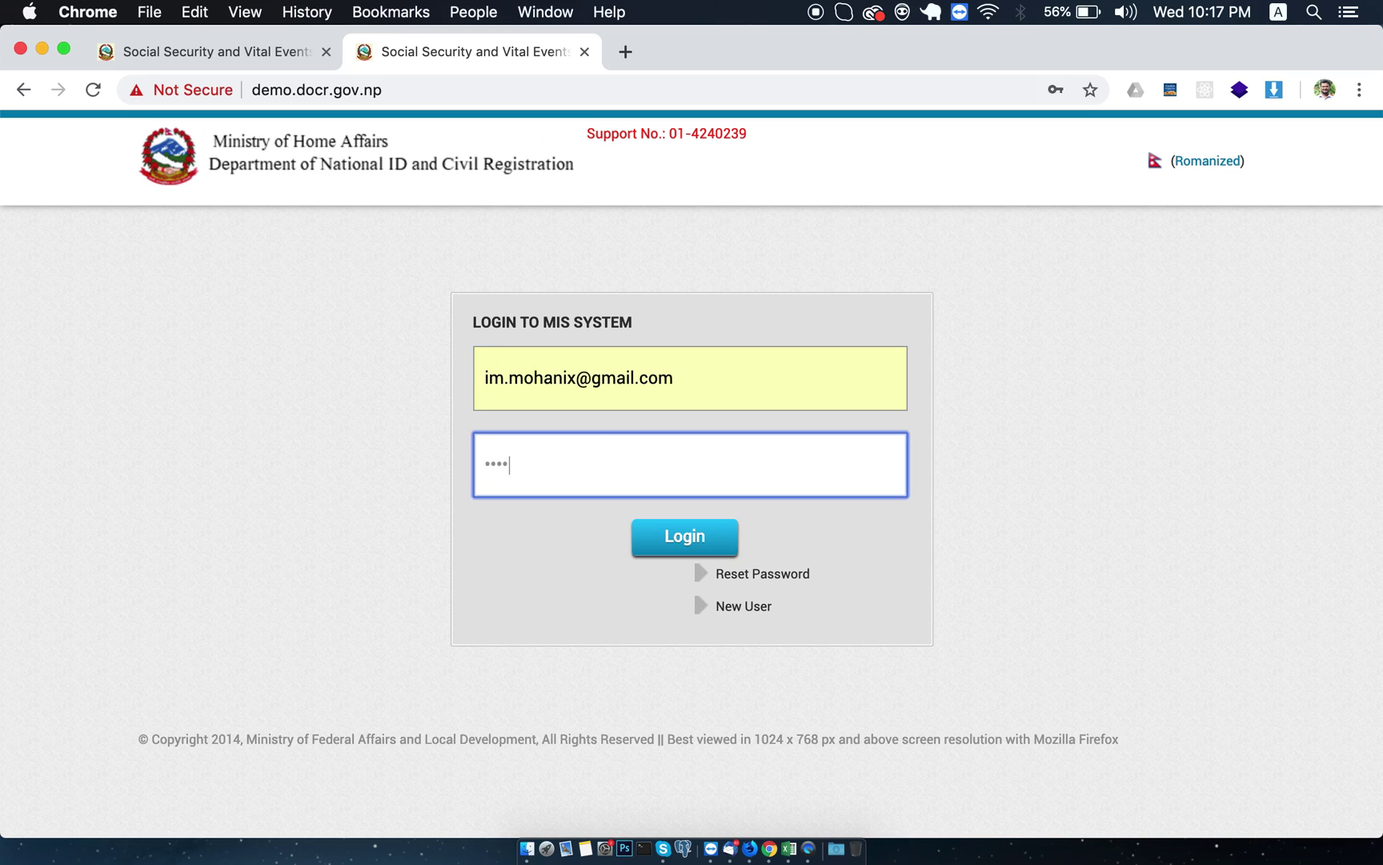
{"action": "left_click", "coordinate": [654, 541]}
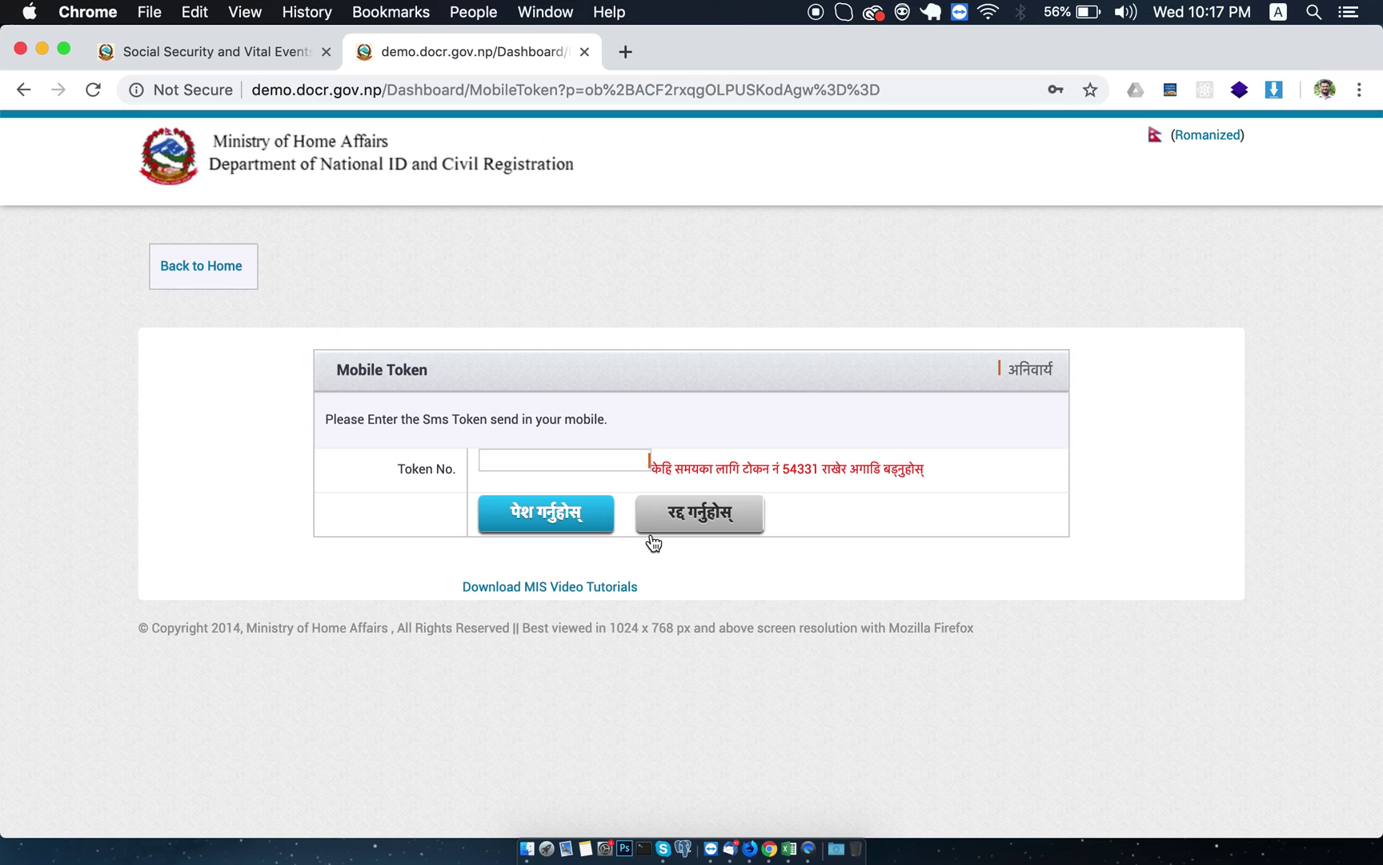
Fill in the SMS token from the saved suggestion and submit it to finish login.
{"action": "left_click", "coordinate": [513, 453]}
{"action": "left_click", "coordinate": [671, 390]}
{"action": "left_click", "coordinate": [562, 454]}
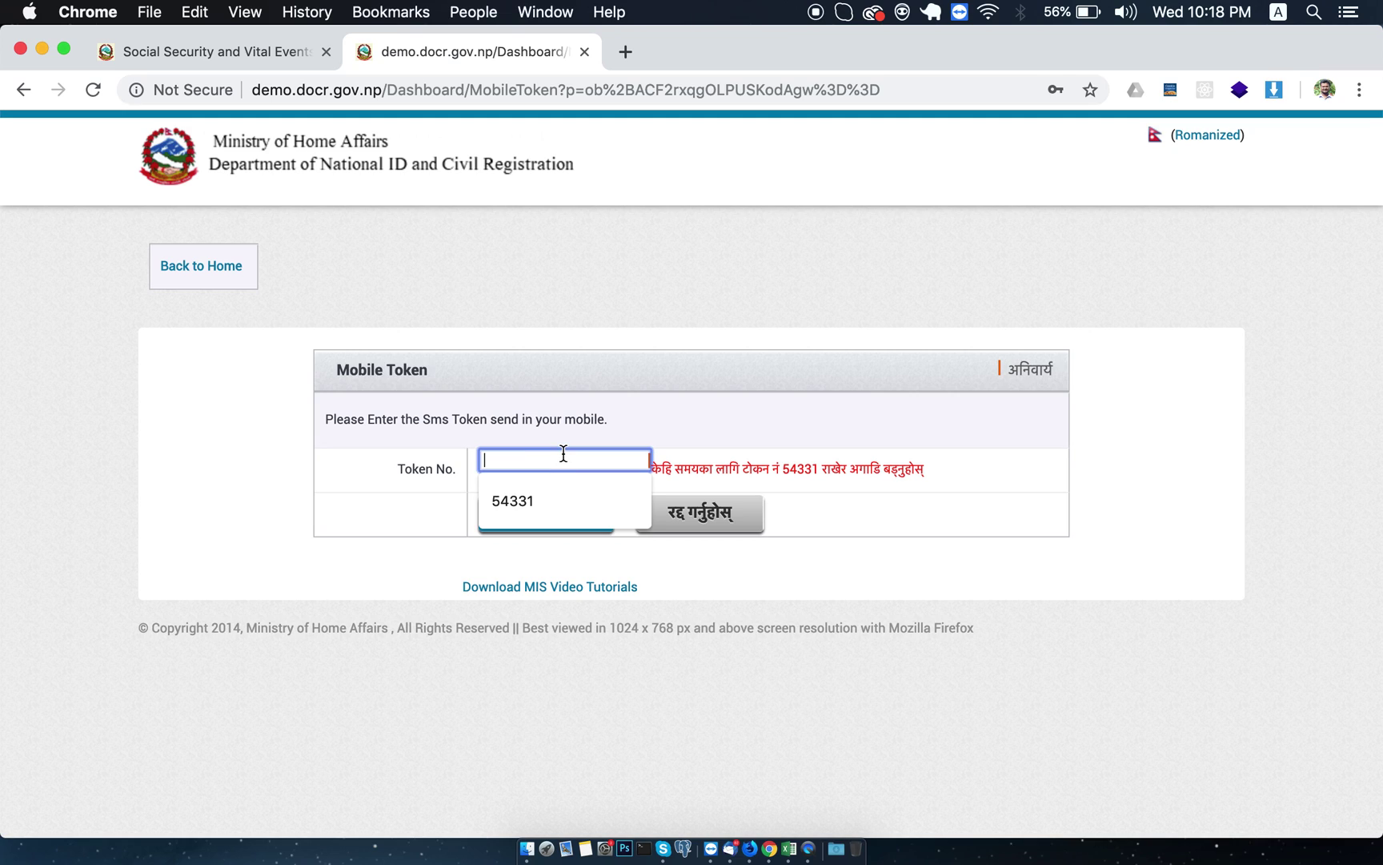
{"action": "left_click", "coordinate": [517, 503]}
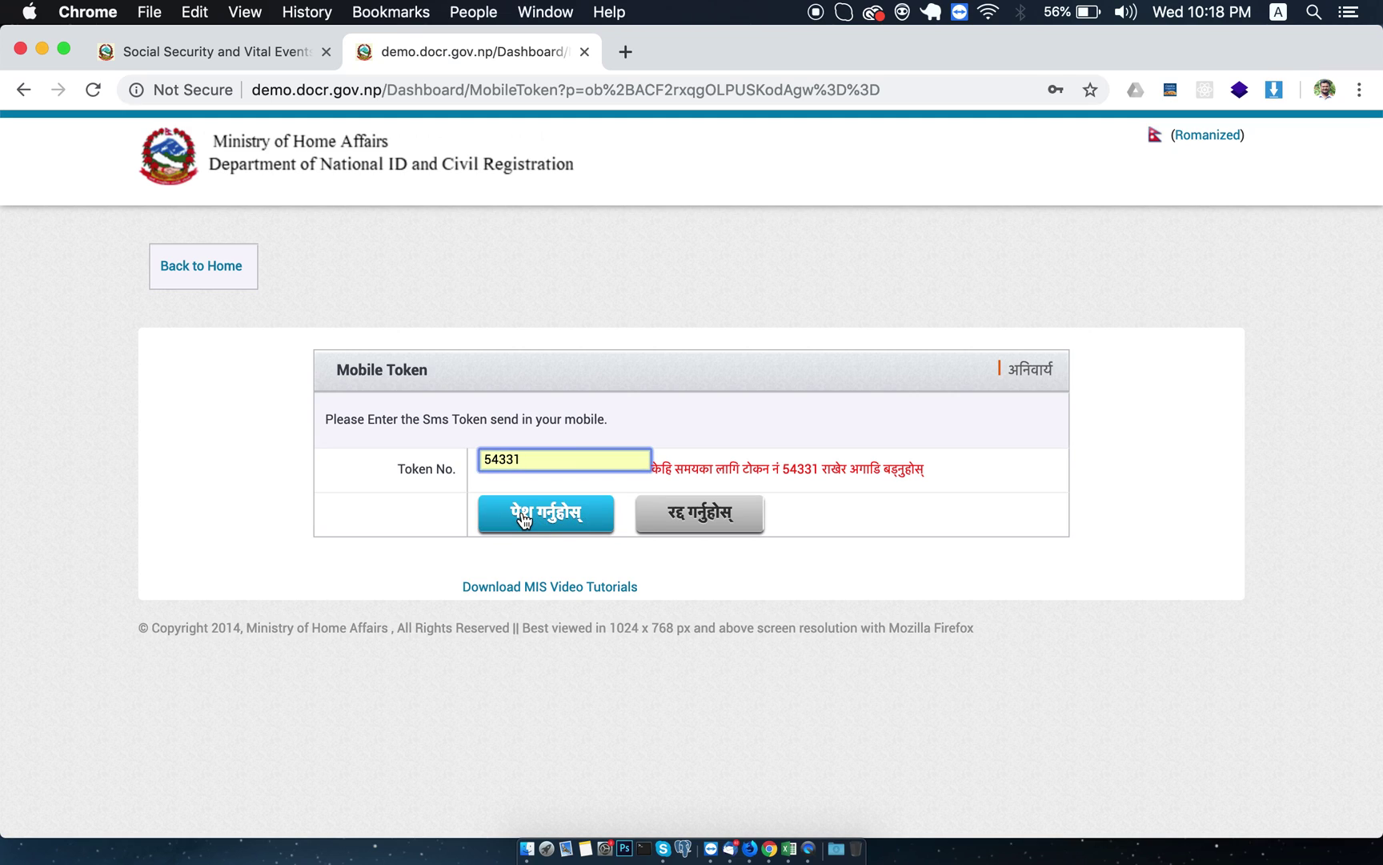
{"action": "left_click", "coordinate": [523, 519]}
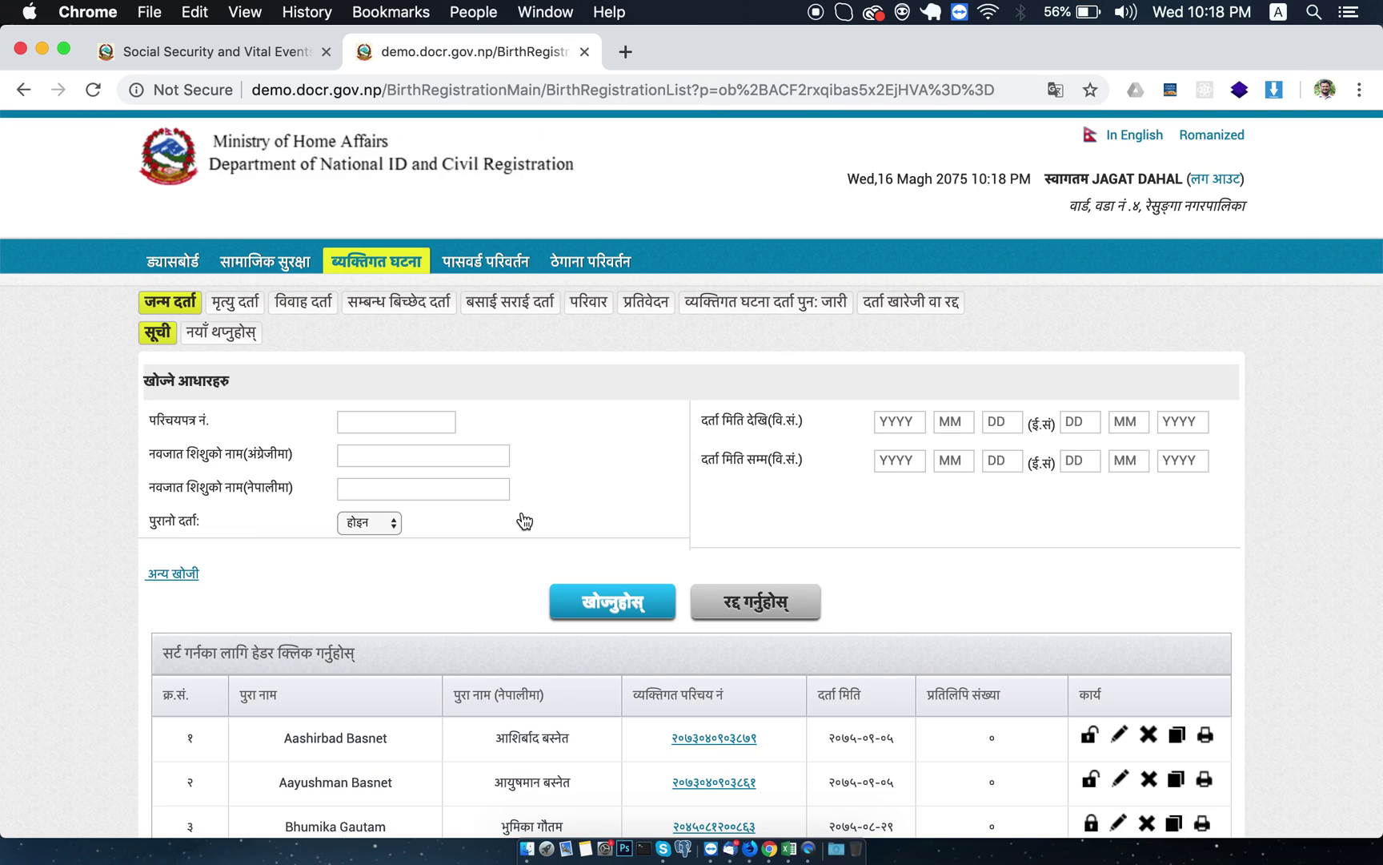
View the birth registration list in English, then switch the site back to Nepali.
{"action": "scroll", "coordinate": [762, 581], "scroll_direction": "down", "scroll_amount": 6}
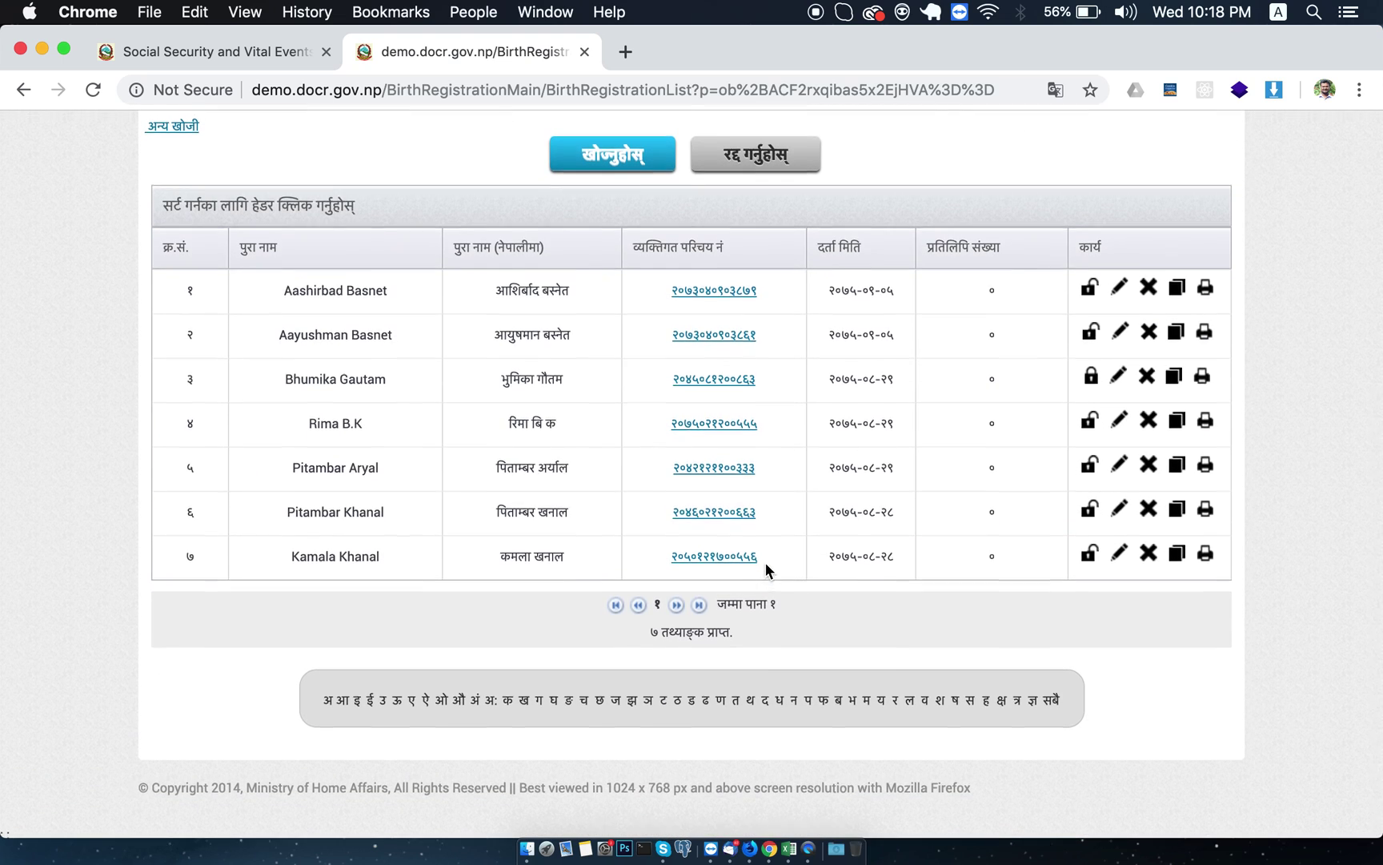
{"action": "scroll", "coordinate": [765, 563], "scroll_direction": "up", "scroll_amount": 6}
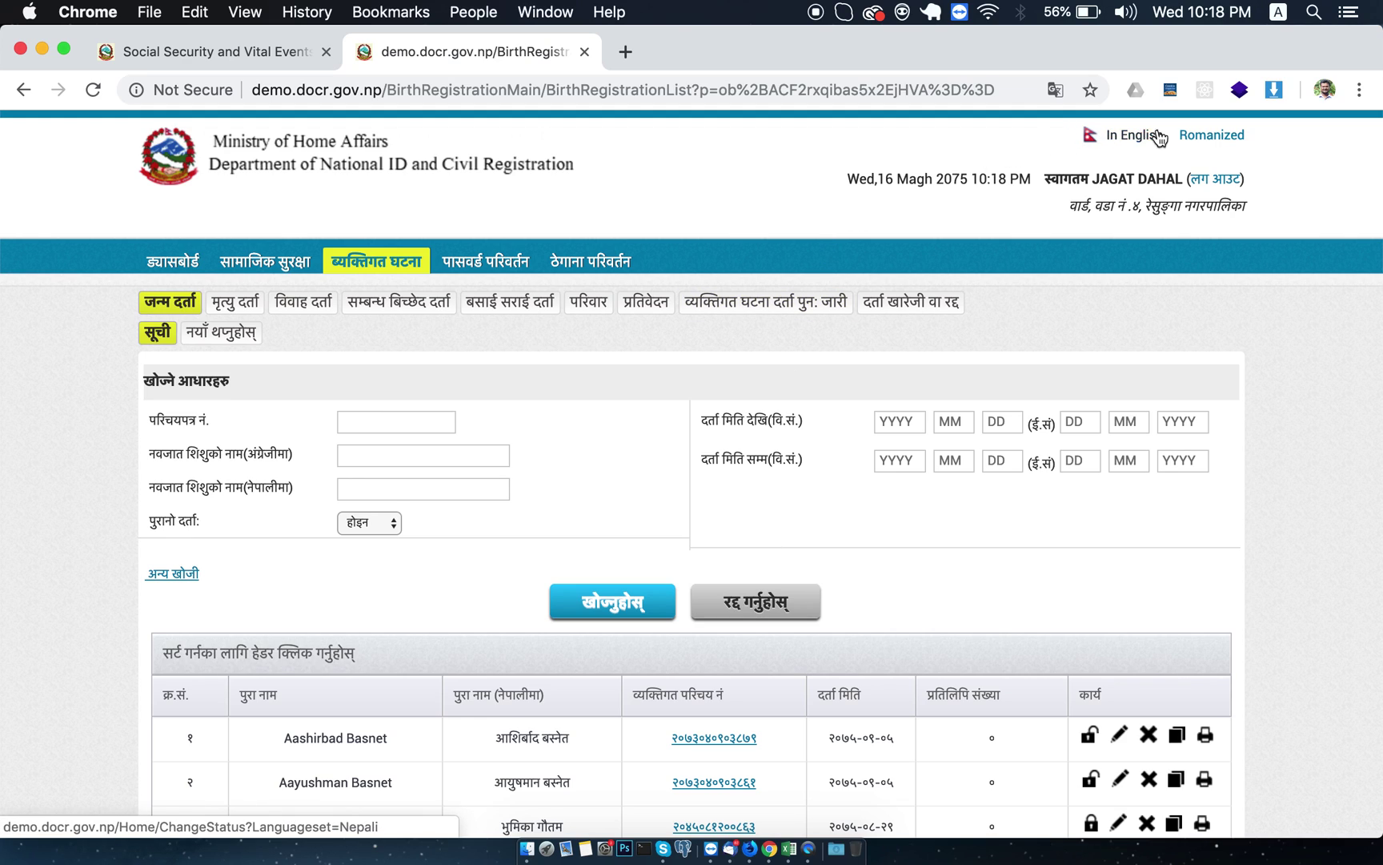
{"action": "left_click", "coordinate": [1111, 140]}
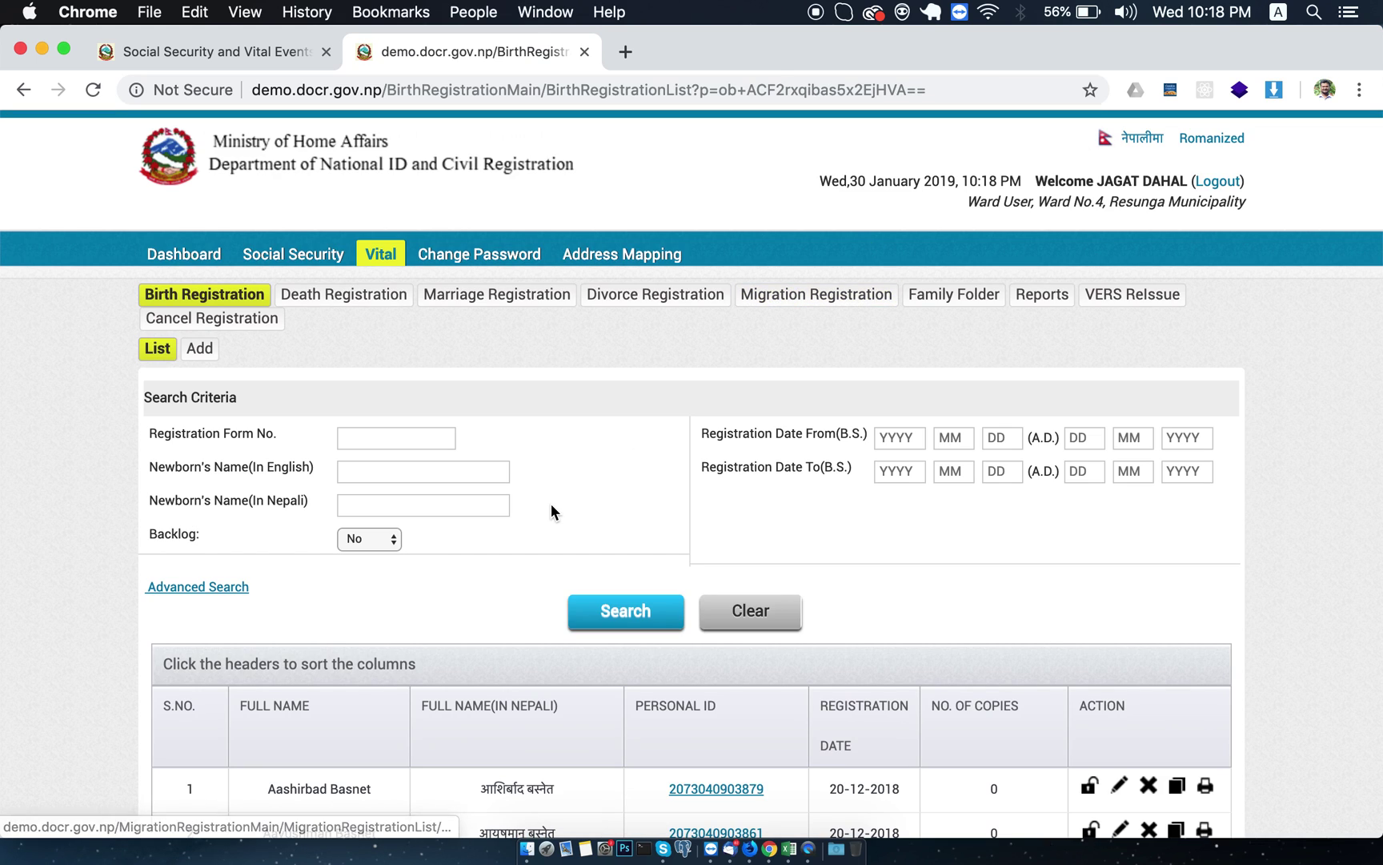
{"action": "scroll", "coordinate": [551, 503], "scroll_direction": "down", "scroll_amount": 6}
{"action": "scroll", "coordinate": [553, 513], "scroll_direction": "up", "scroll_amount": 6}
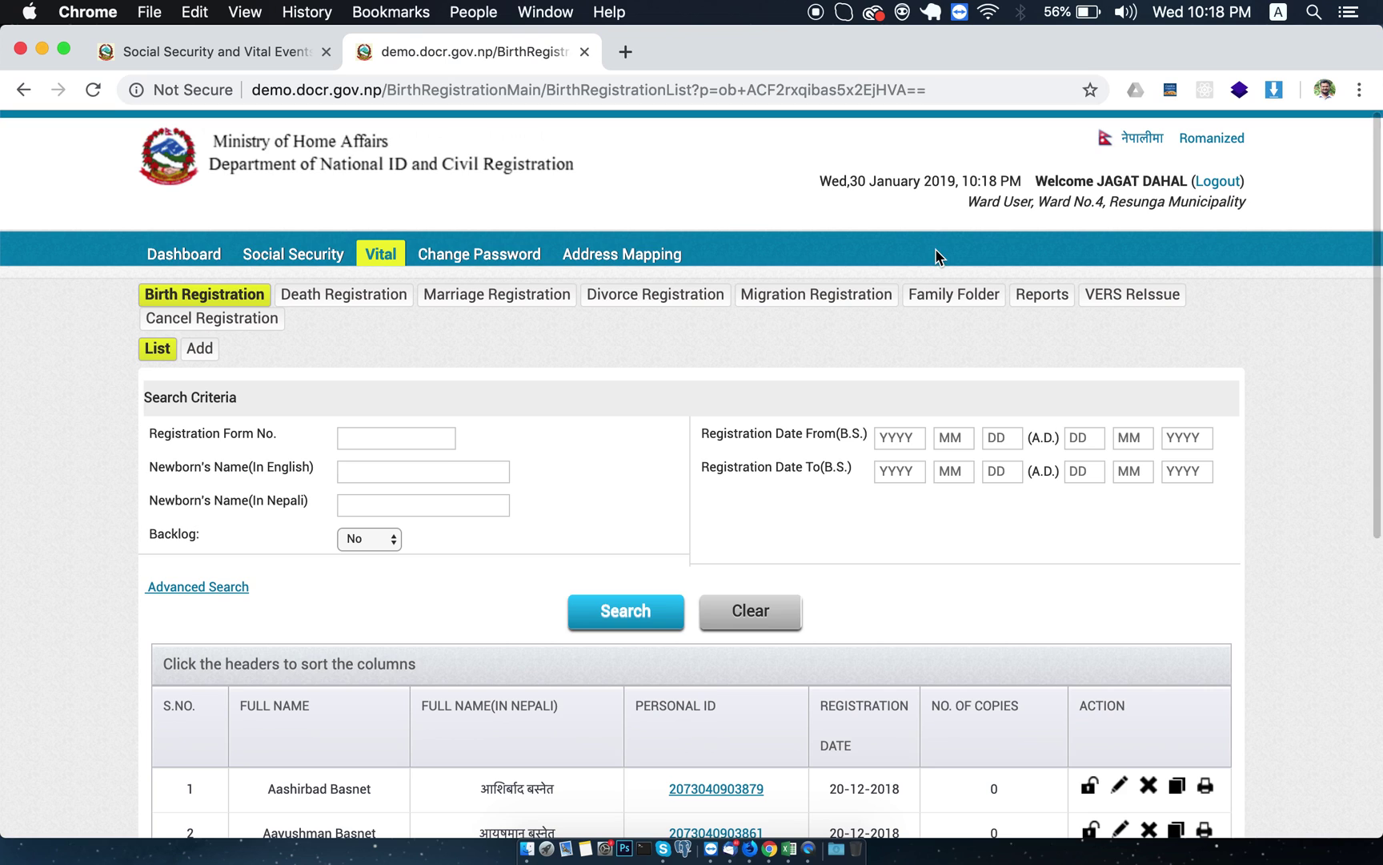
{"action": "left_click", "coordinate": [1141, 142]}
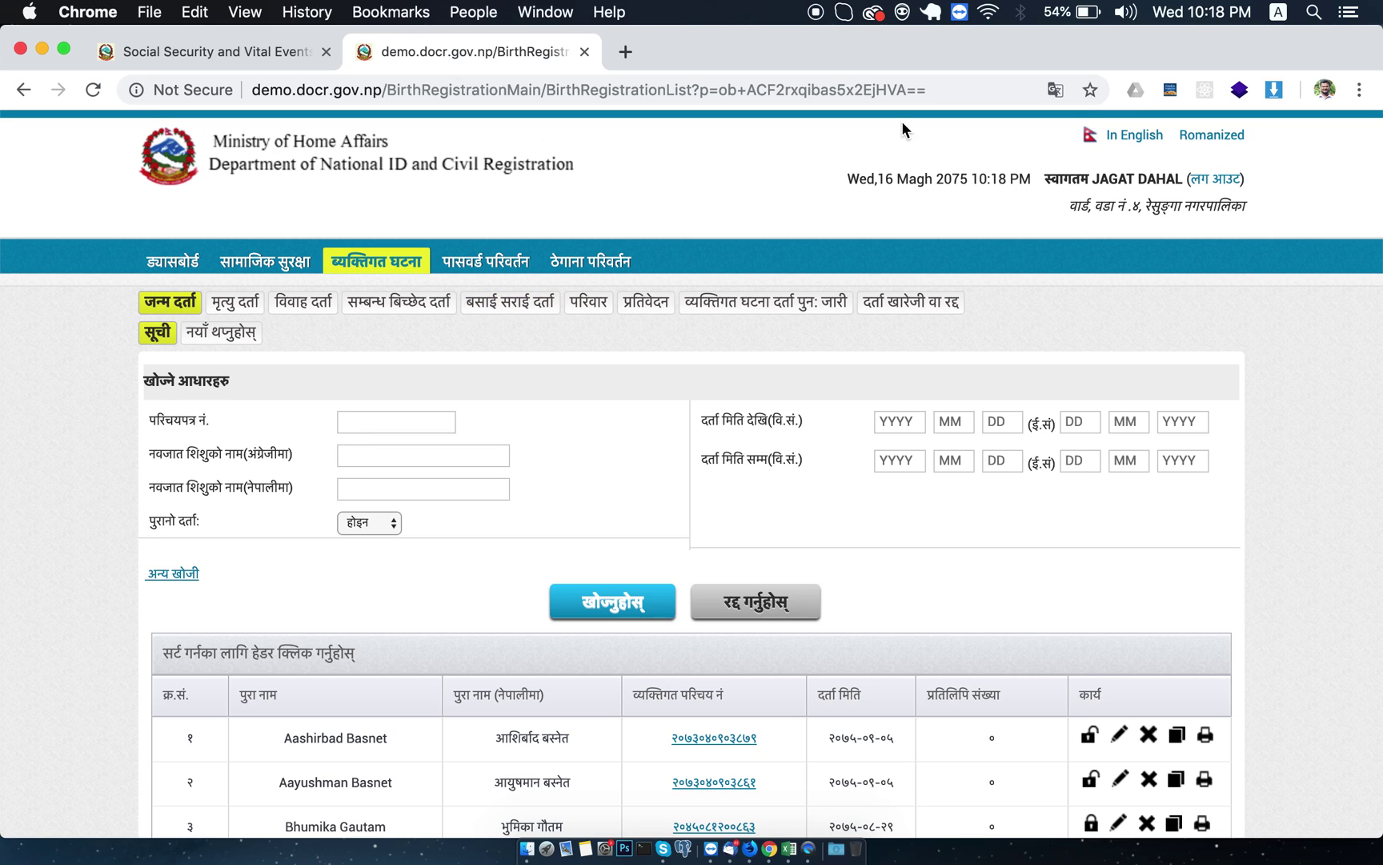
Toggle the Nepali input between Romanized and Traditional, ending on Romanized.
{"action": "left_click", "coordinate": [1221, 141]}
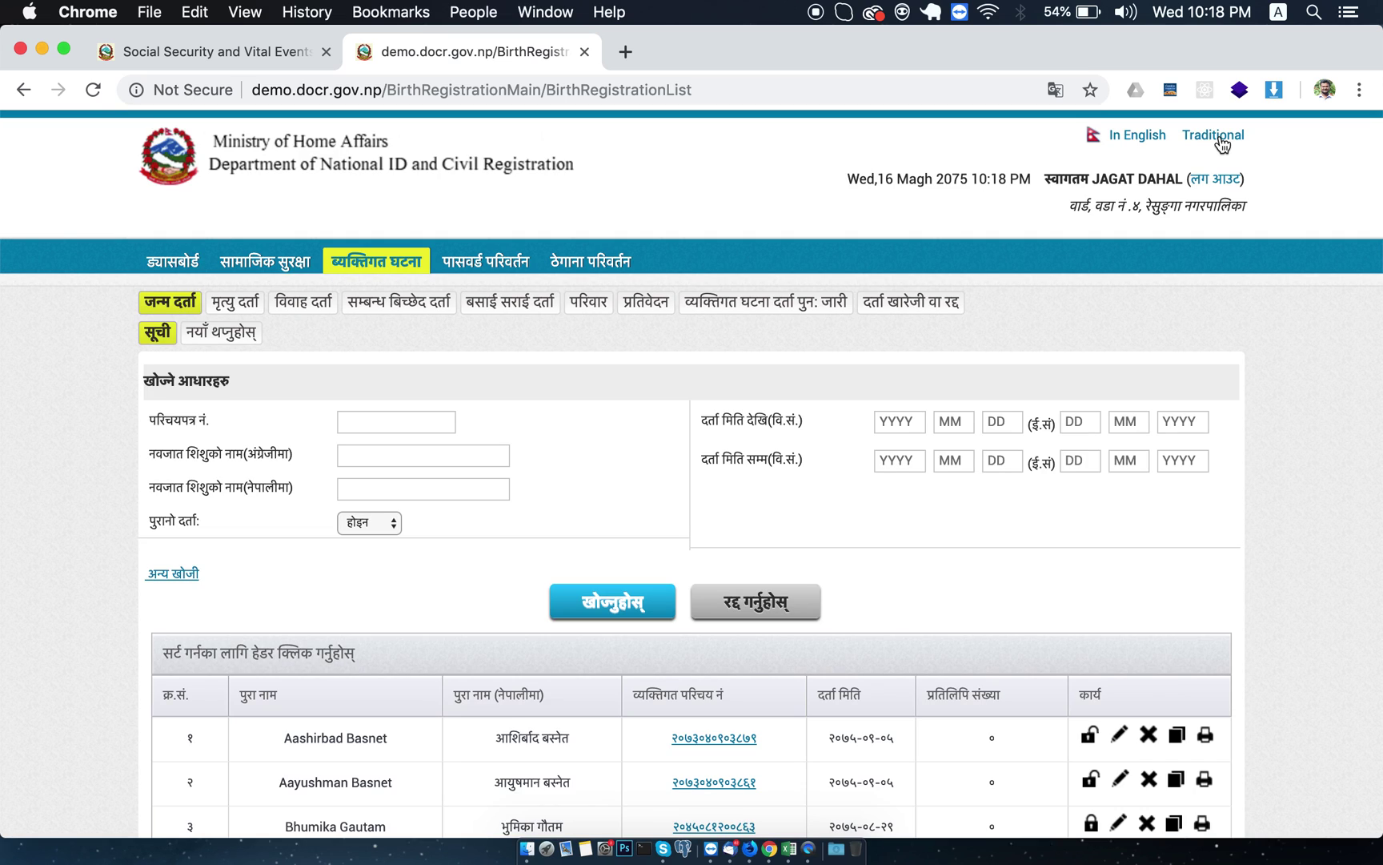
{"action": "left_click", "coordinate": [1221, 141]}
{"action": "left_click", "coordinate": [1221, 142]}
{"action": "left_click_drag", "start_coordinate": [1031, 177], "coordinate": [853, 178]}
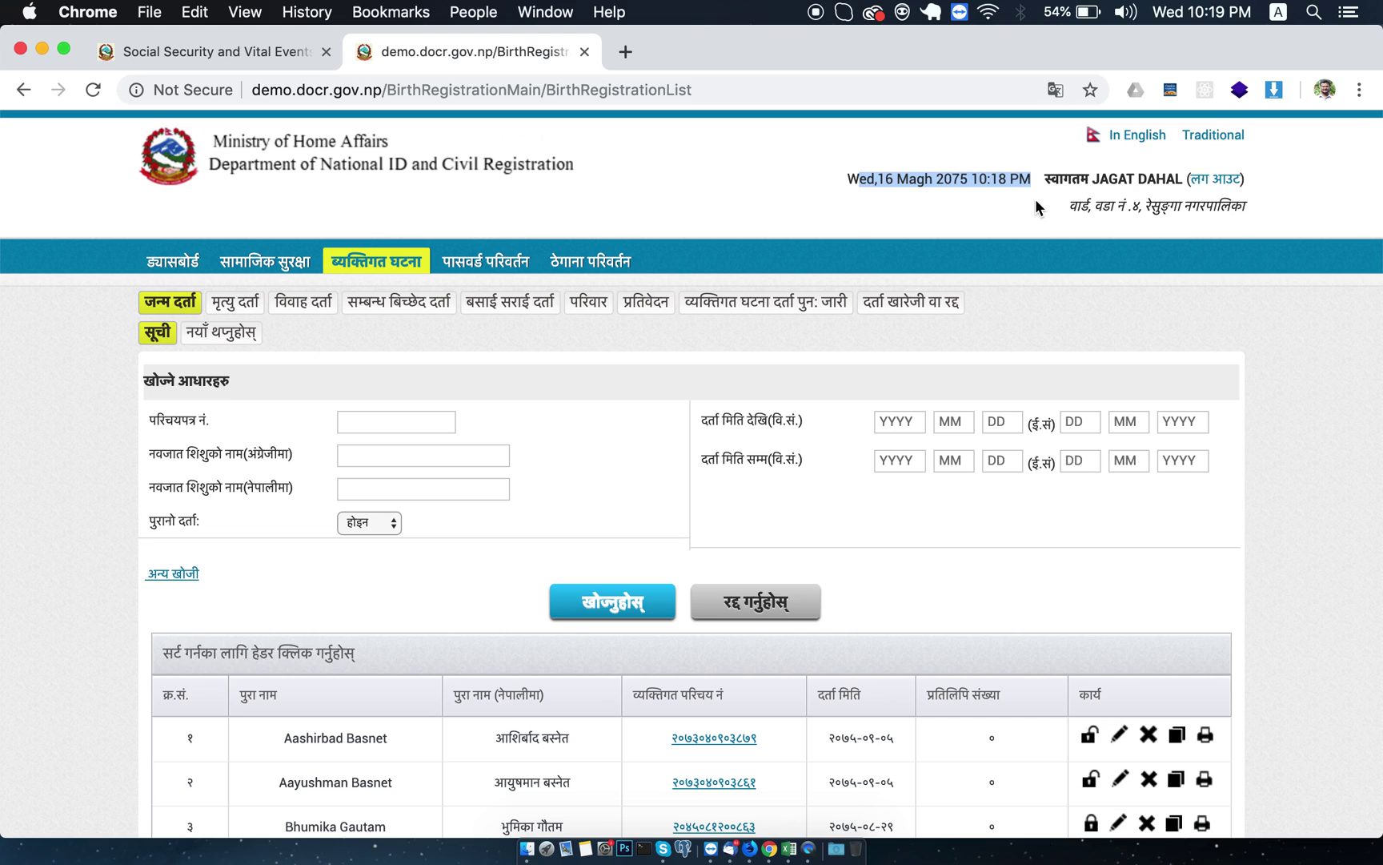
{"action": "left_click", "coordinate": [1091, 175]}
{"action": "left_click_drag", "start_coordinate": [1092, 175], "coordinate": [1174, 177]}
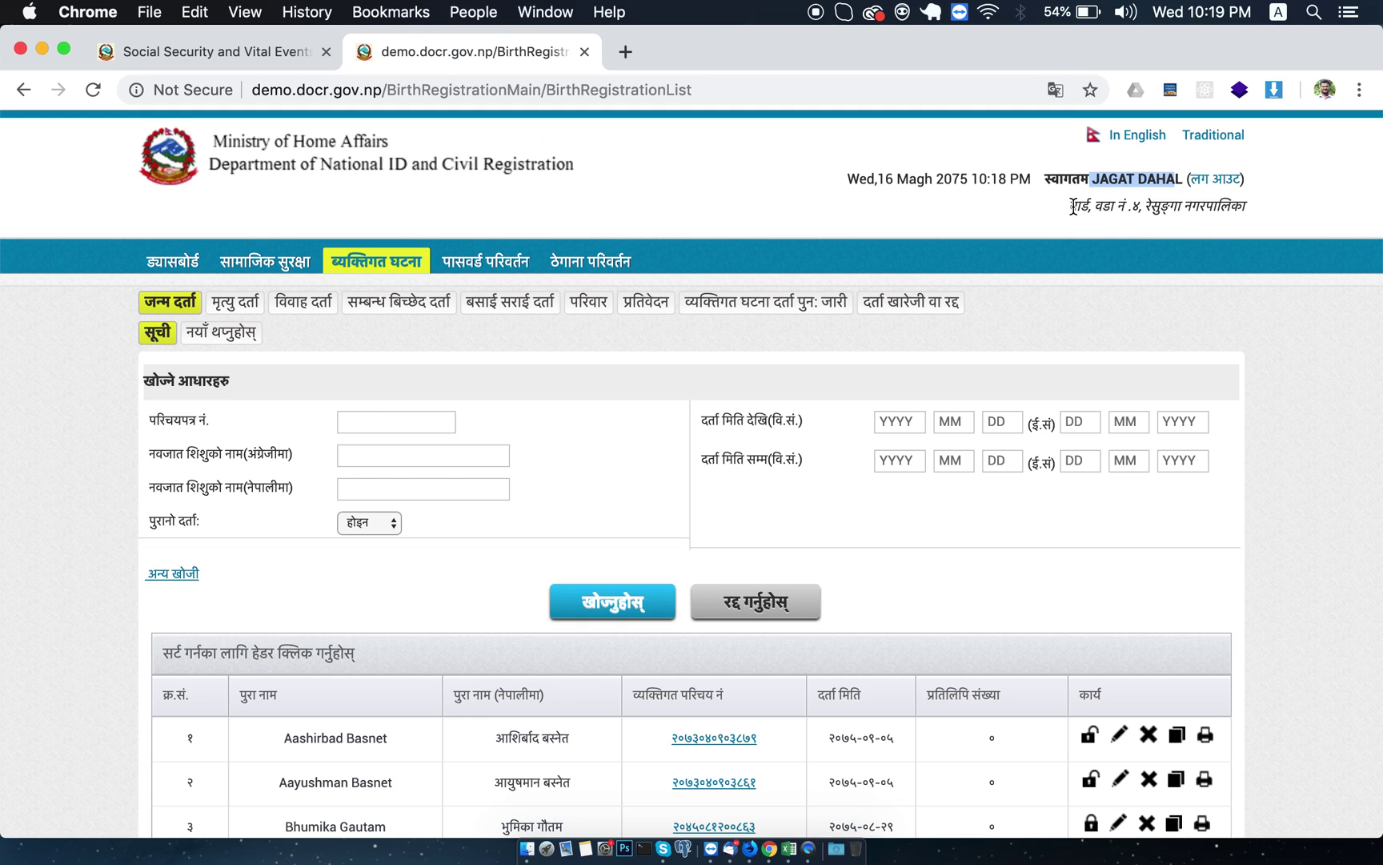
{"action": "left_click_drag", "start_coordinate": [1096, 206], "coordinate": [1245, 201]}
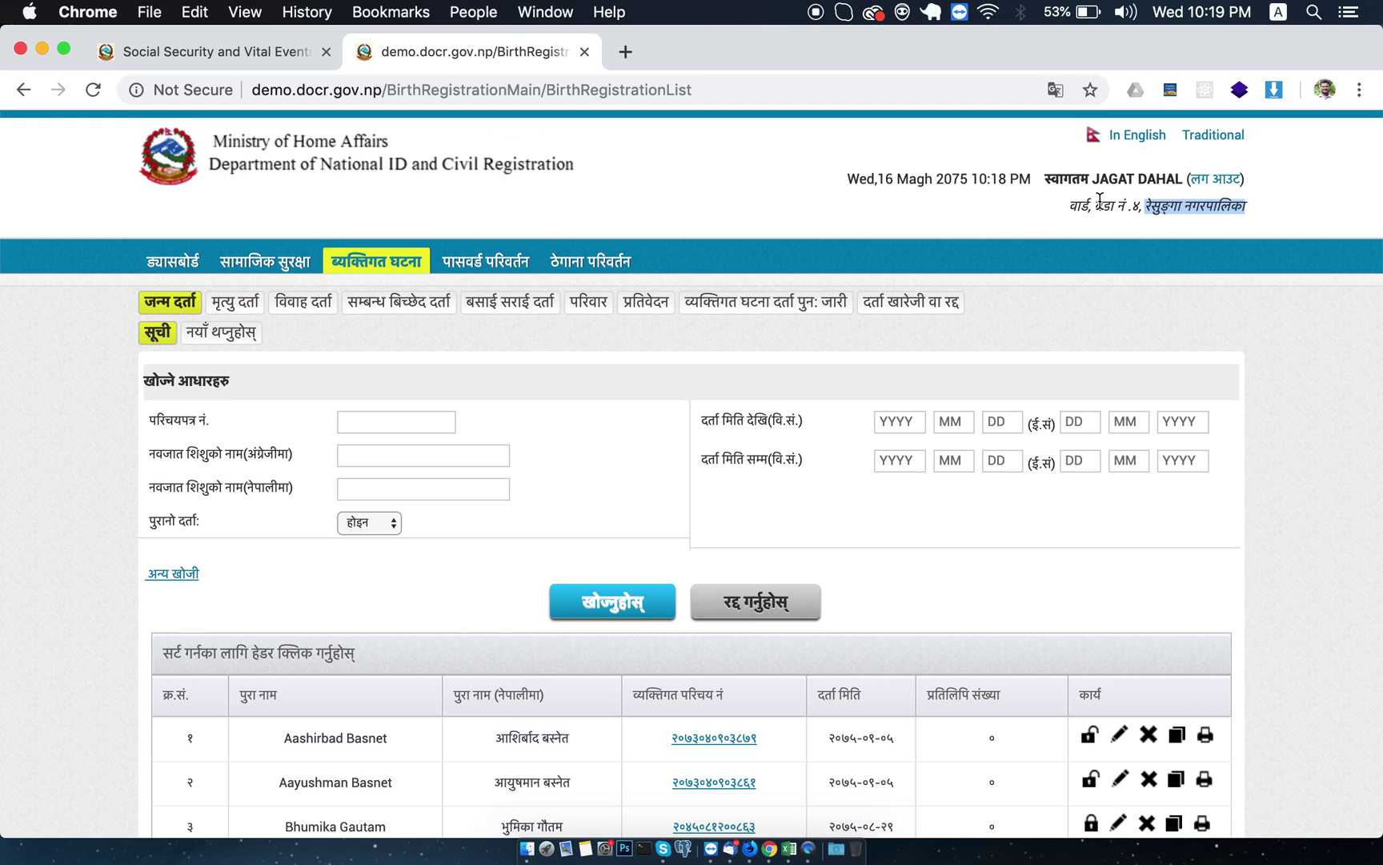
{"action": "left_click", "coordinate": [710, 185]}
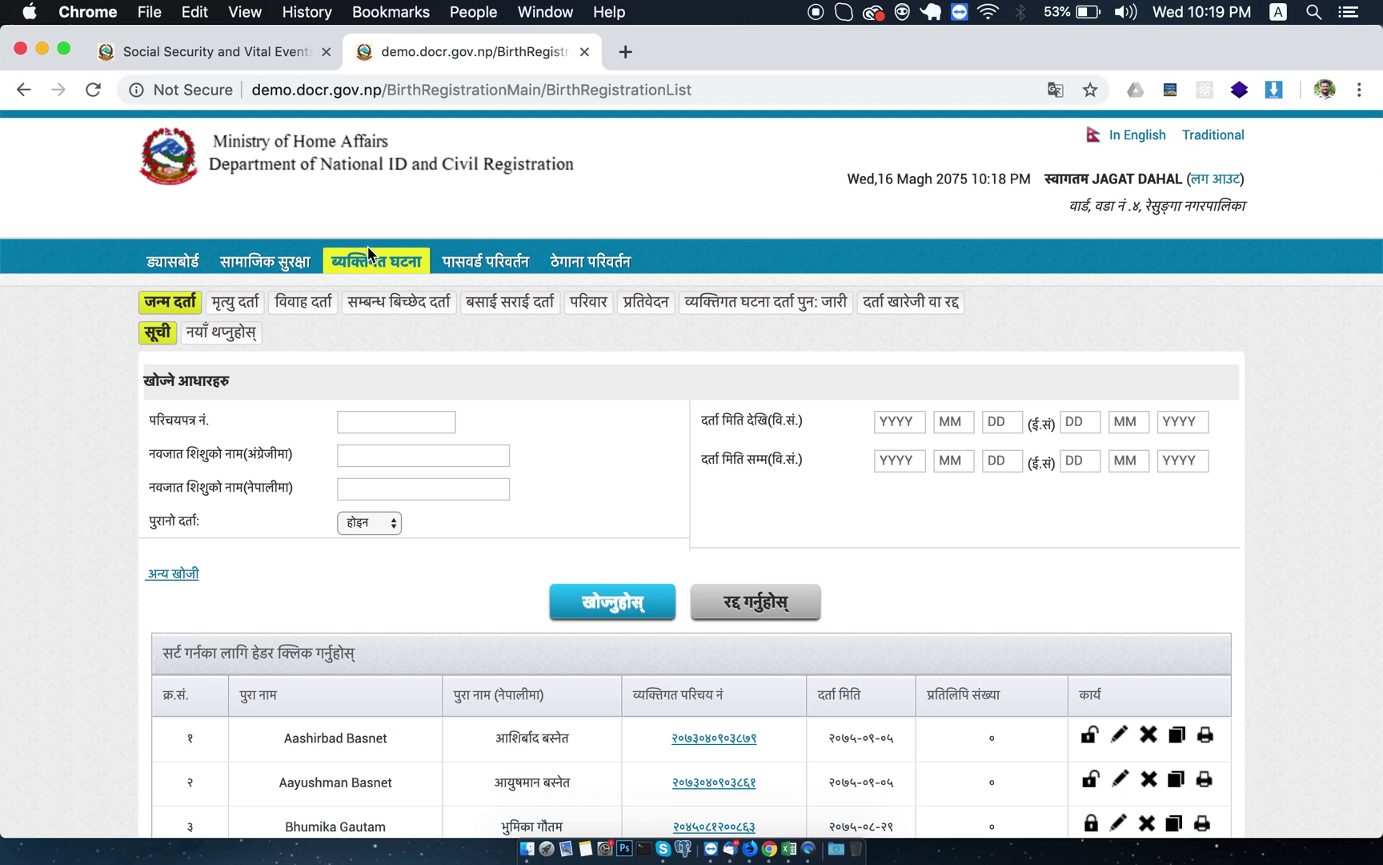
{"action": "left_click", "coordinate": [160, 303]}
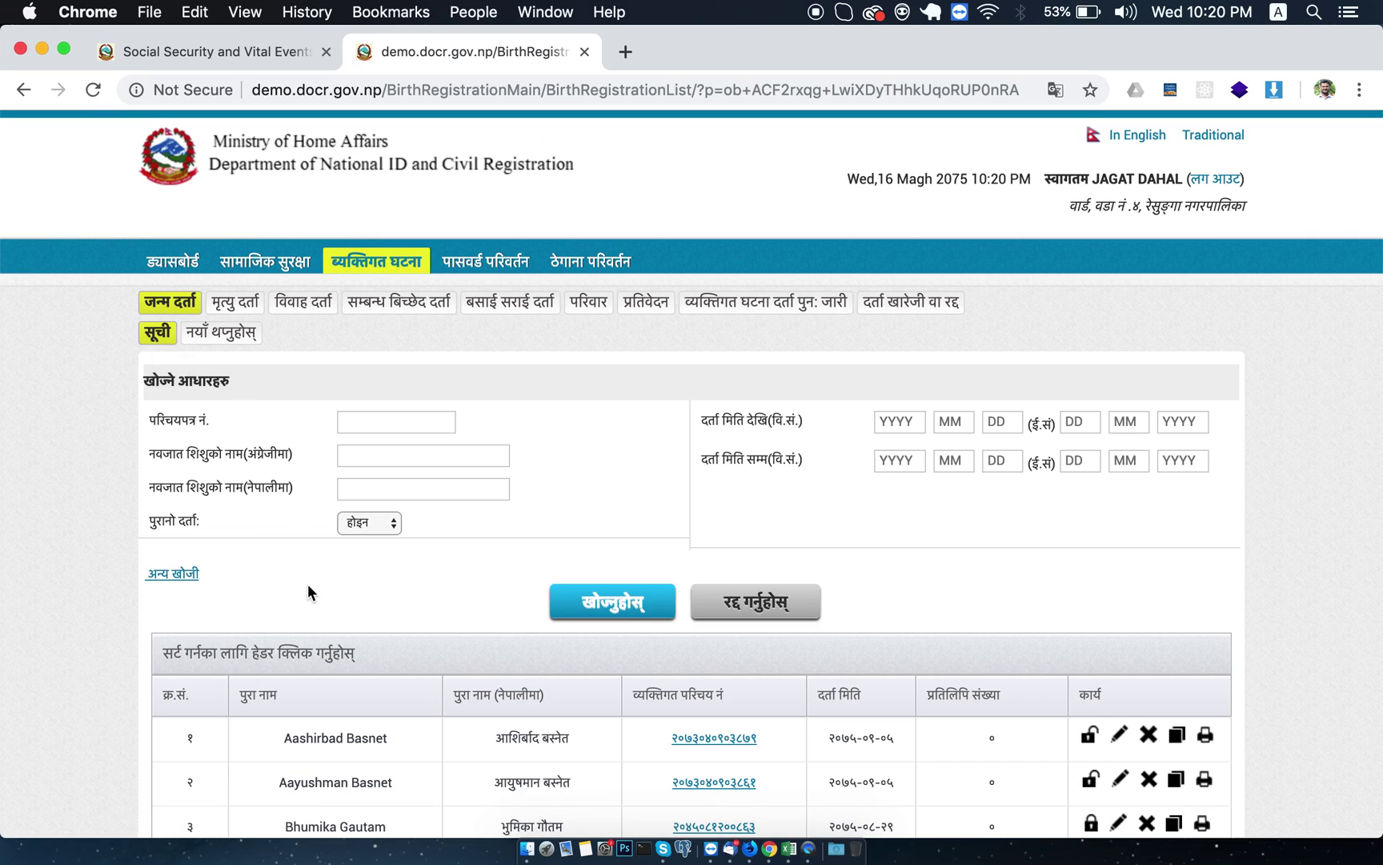
{"action": "scroll", "coordinate": [307, 586], "scroll_direction": "down", "scroll_amount": 5}
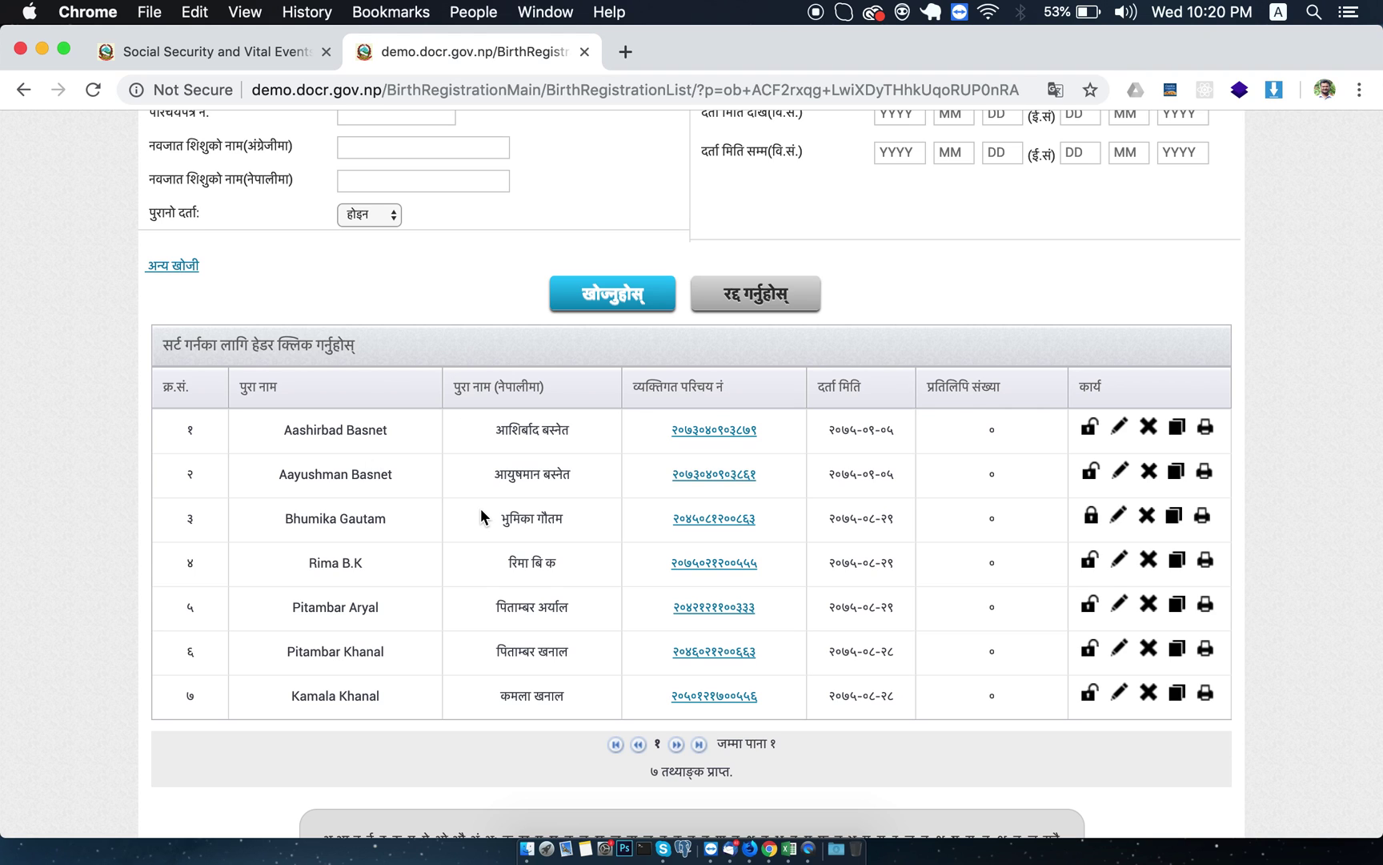
{"action": "scroll", "coordinate": [479, 512], "scroll_direction": "up", "scroll_amount": 5}
{"action": "scroll", "coordinate": [479, 515], "scroll_direction": "down", "scroll_amount": 7}
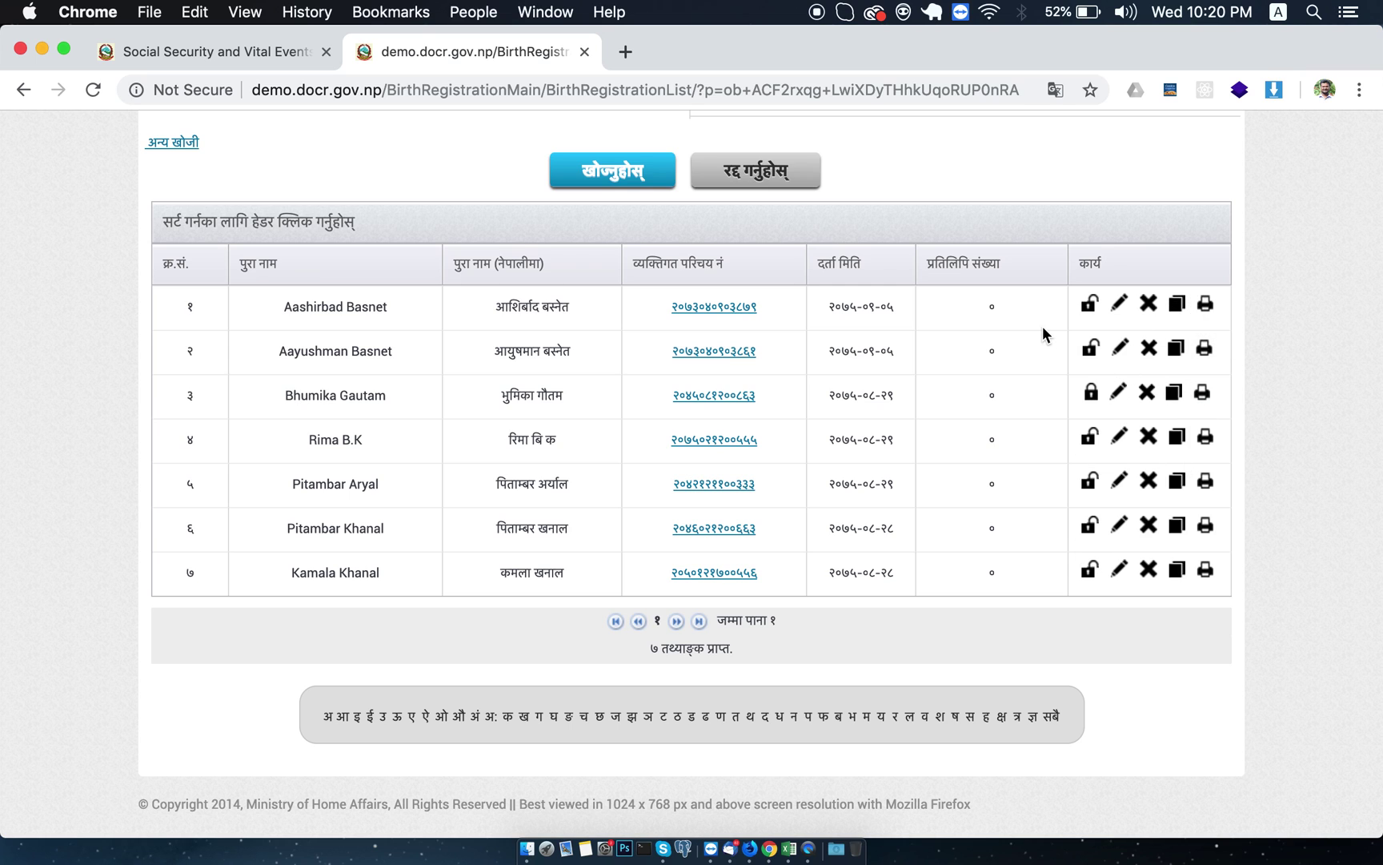
{"action": "scroll", "coordinate": [763, 328], "scroll_direction": "up", "scroll_amount": 5}
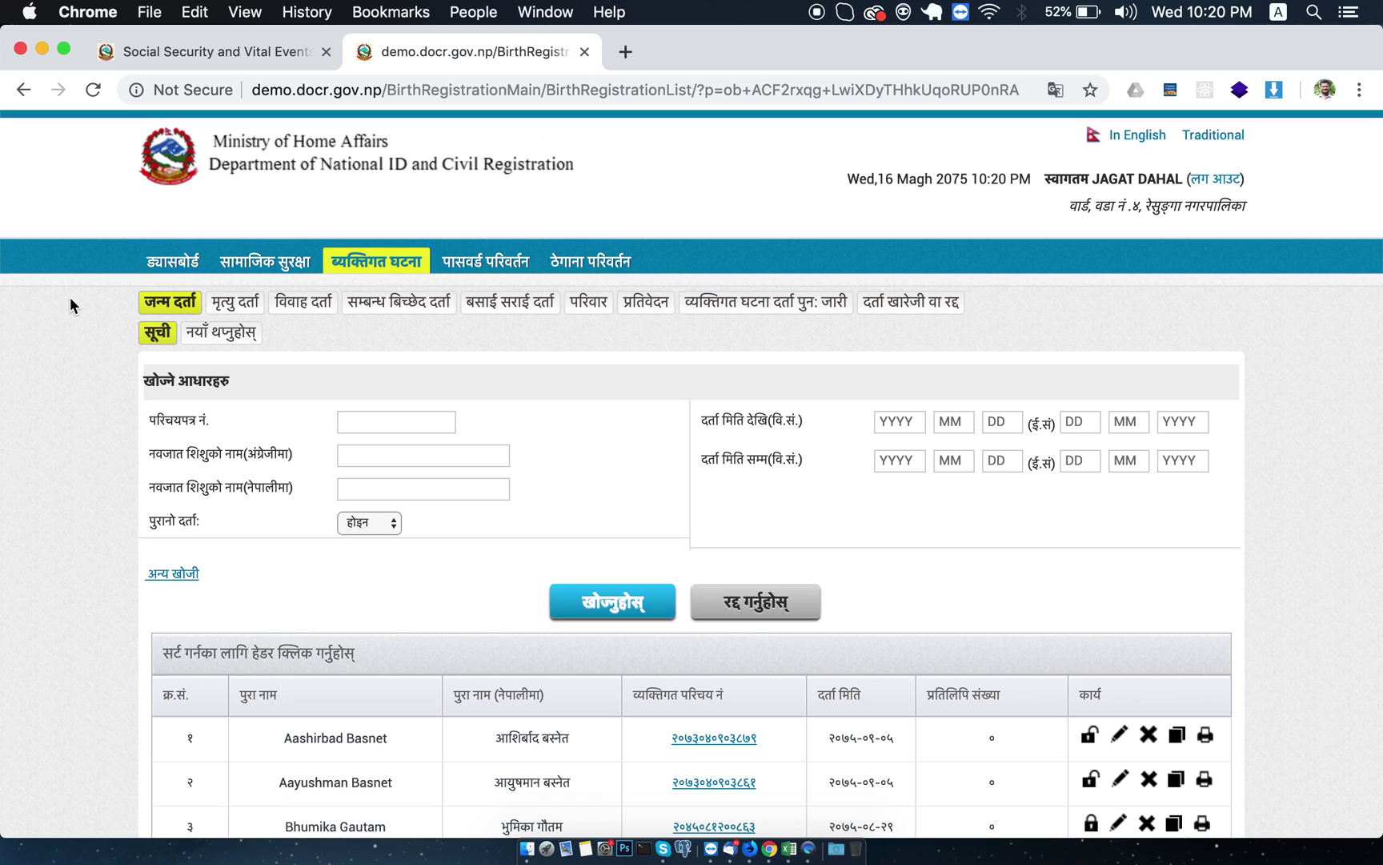
Open a blank new birth registration form (नयाँ थप्नुहोस्) and browse its empty fields.
{"action": "left_click", "coordinate": [206, 341]}
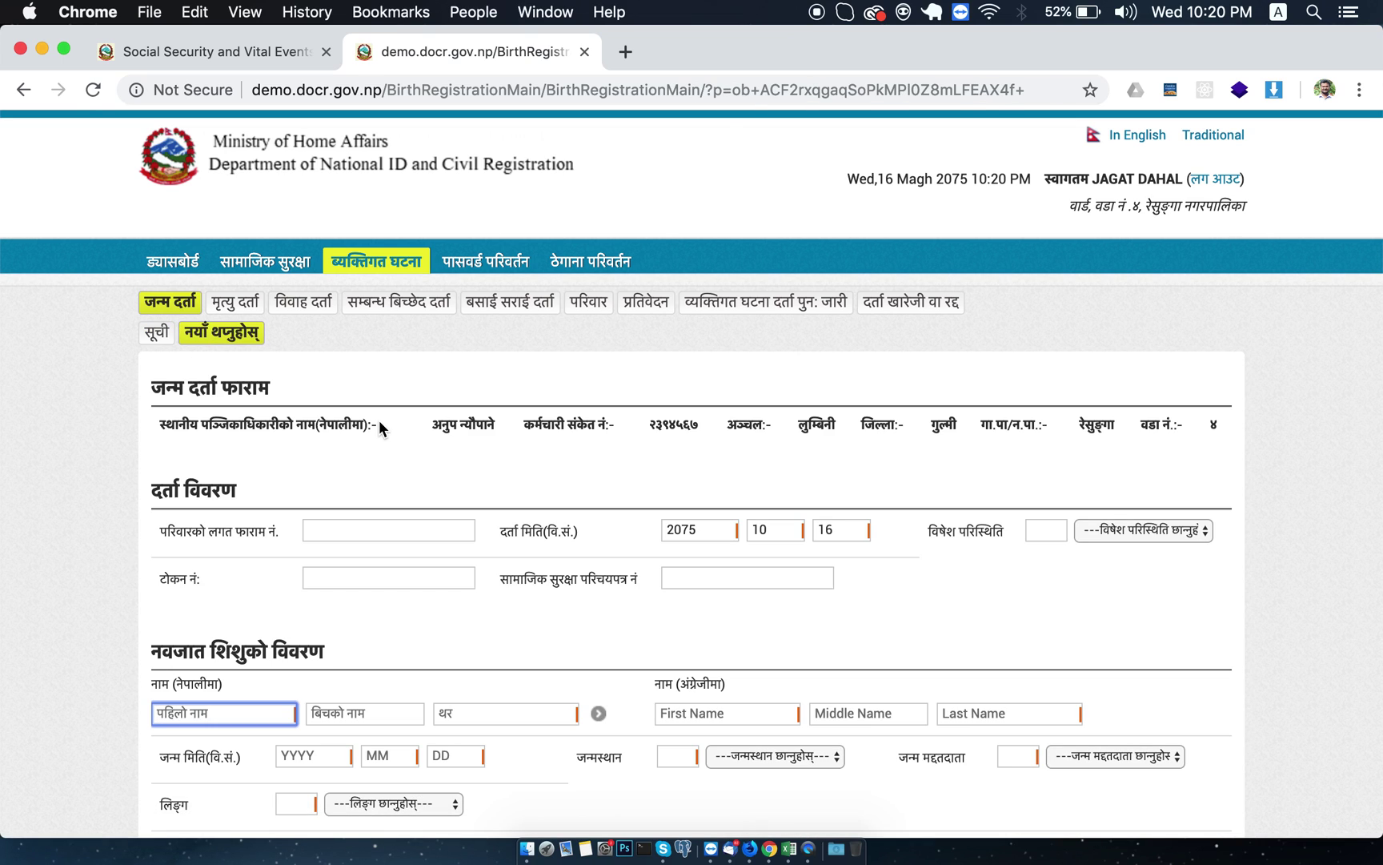
{"action": "scroll", "coordinate": [432, 598], "scroll_direction": "down", "scroll_amount": 10}
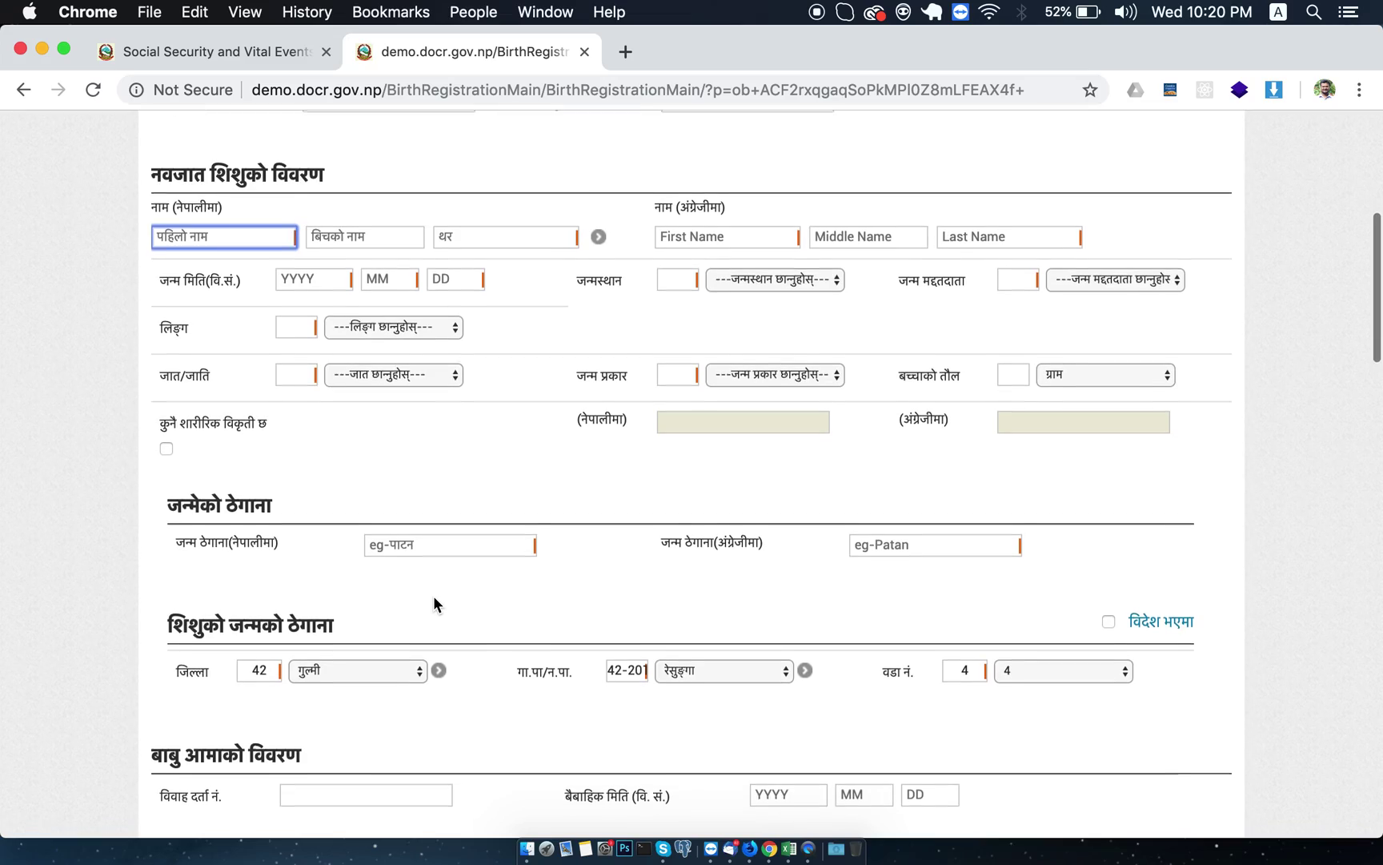
{"action": "scroll", "coordinate": [433, 596], "scroll_direction": "down", "scroll_amount": 20}
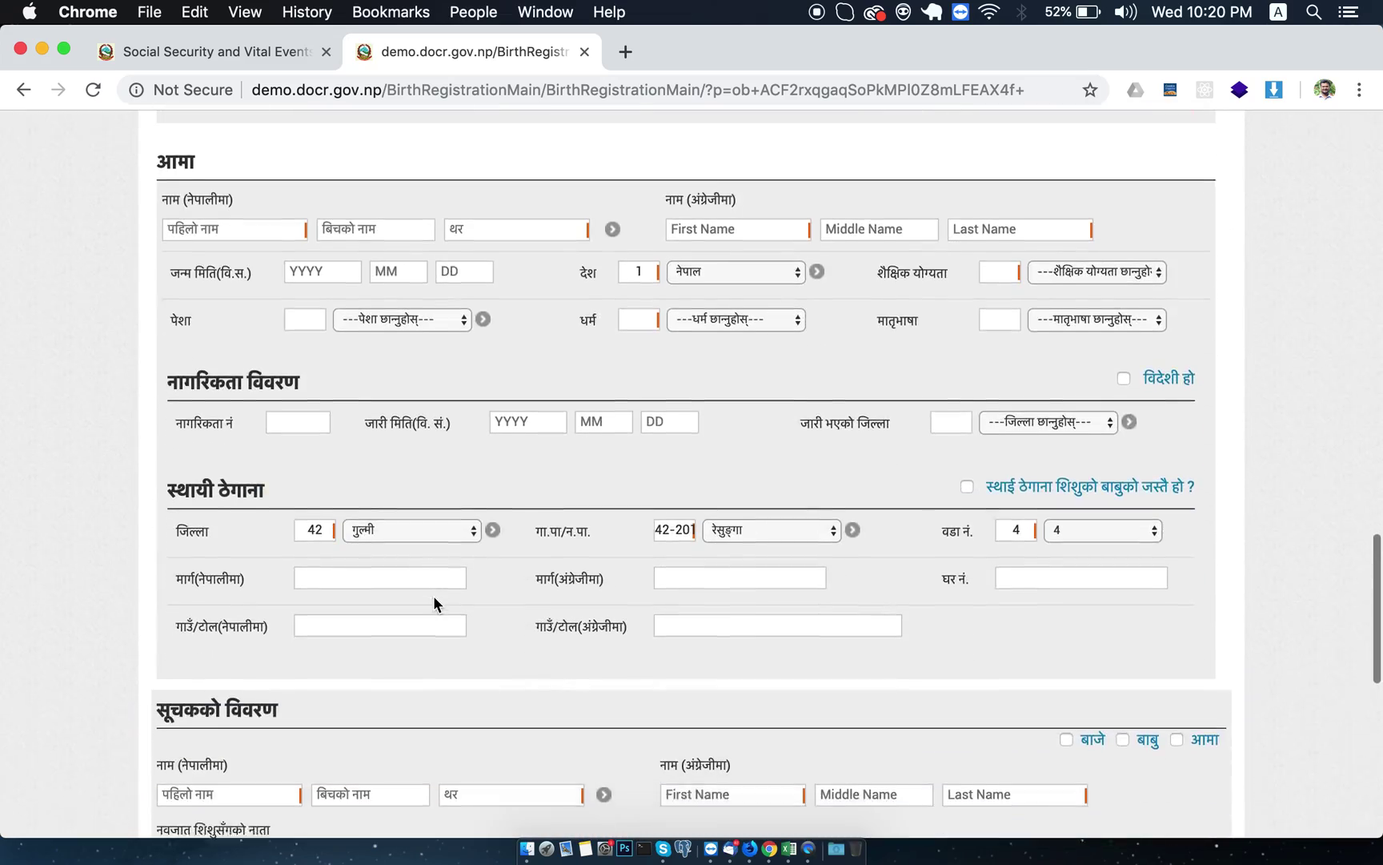
{"action": "scroll", "coordinate": [434, 595], "scroll_direction": "down", "scroll_amount": 5}
{"action": "scroll", "coordinate": [433, 611], "scroll_direction": "up", "scroll_amount": 20}
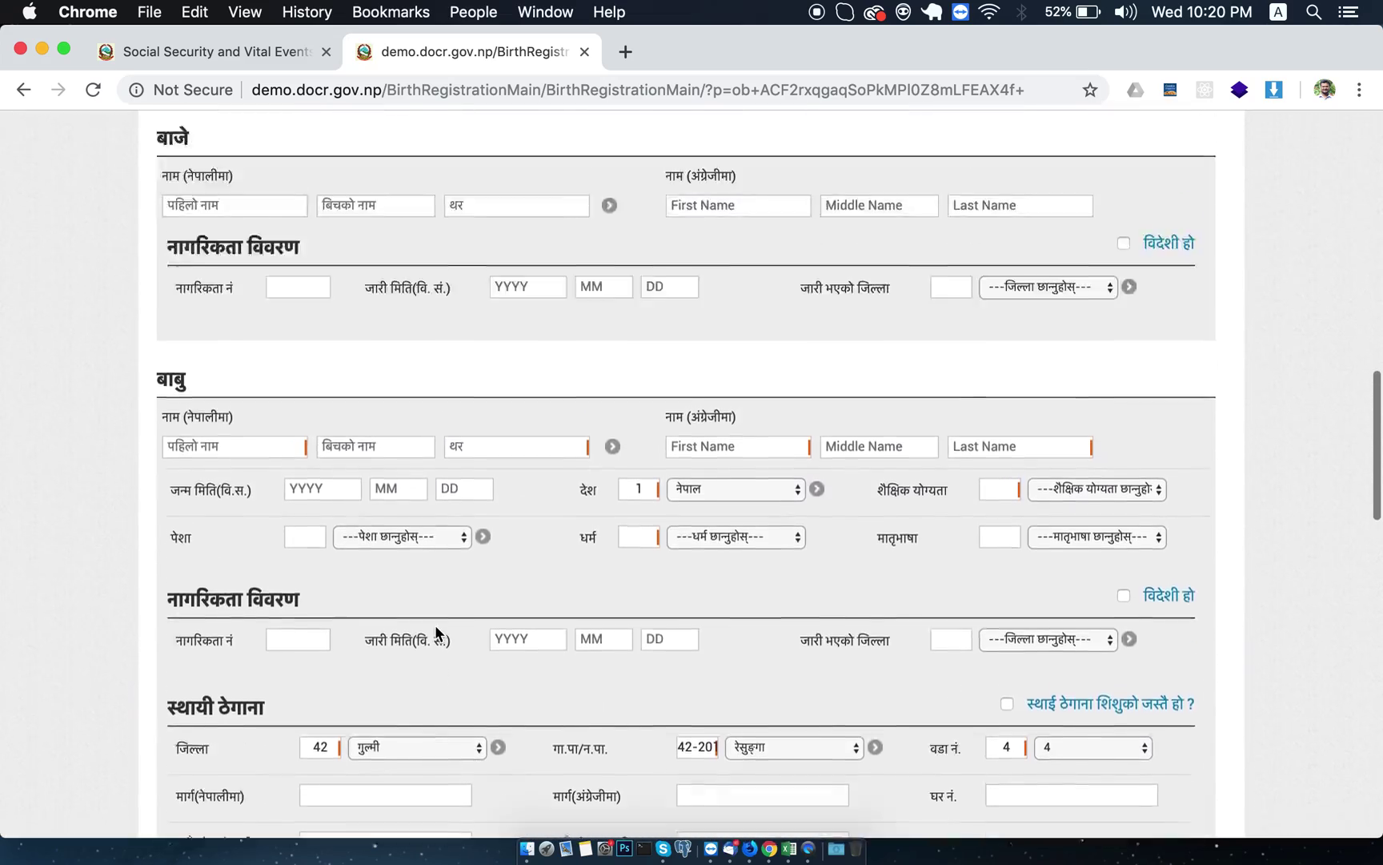
{"action": "scroll", "coordinate": [435, 633], "scroll_direction": "up", "scroll_amount": 5}
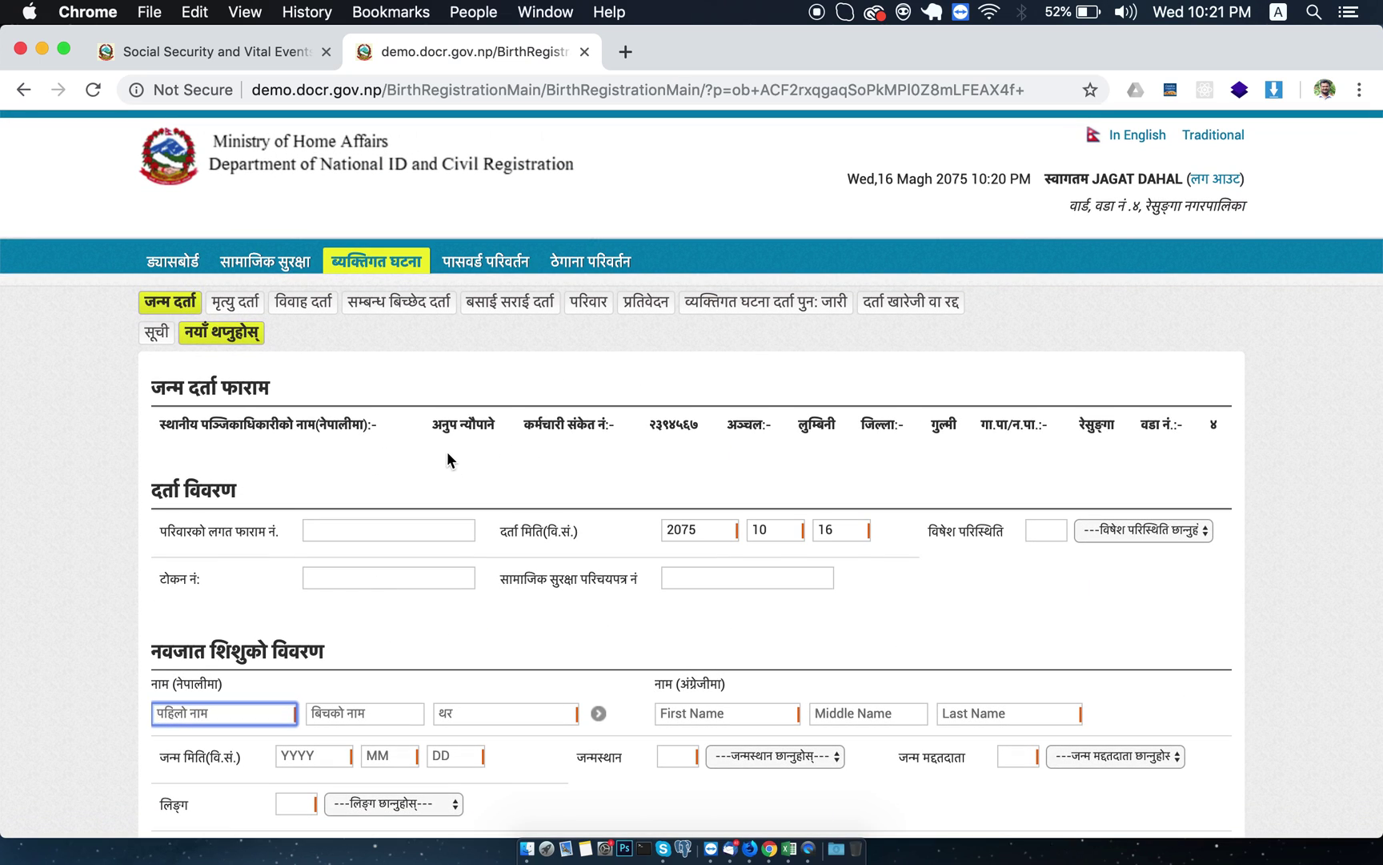
{"action": "left_click_drag", "start_coordinate": [432, 424], "coordinate": [495, 430]}
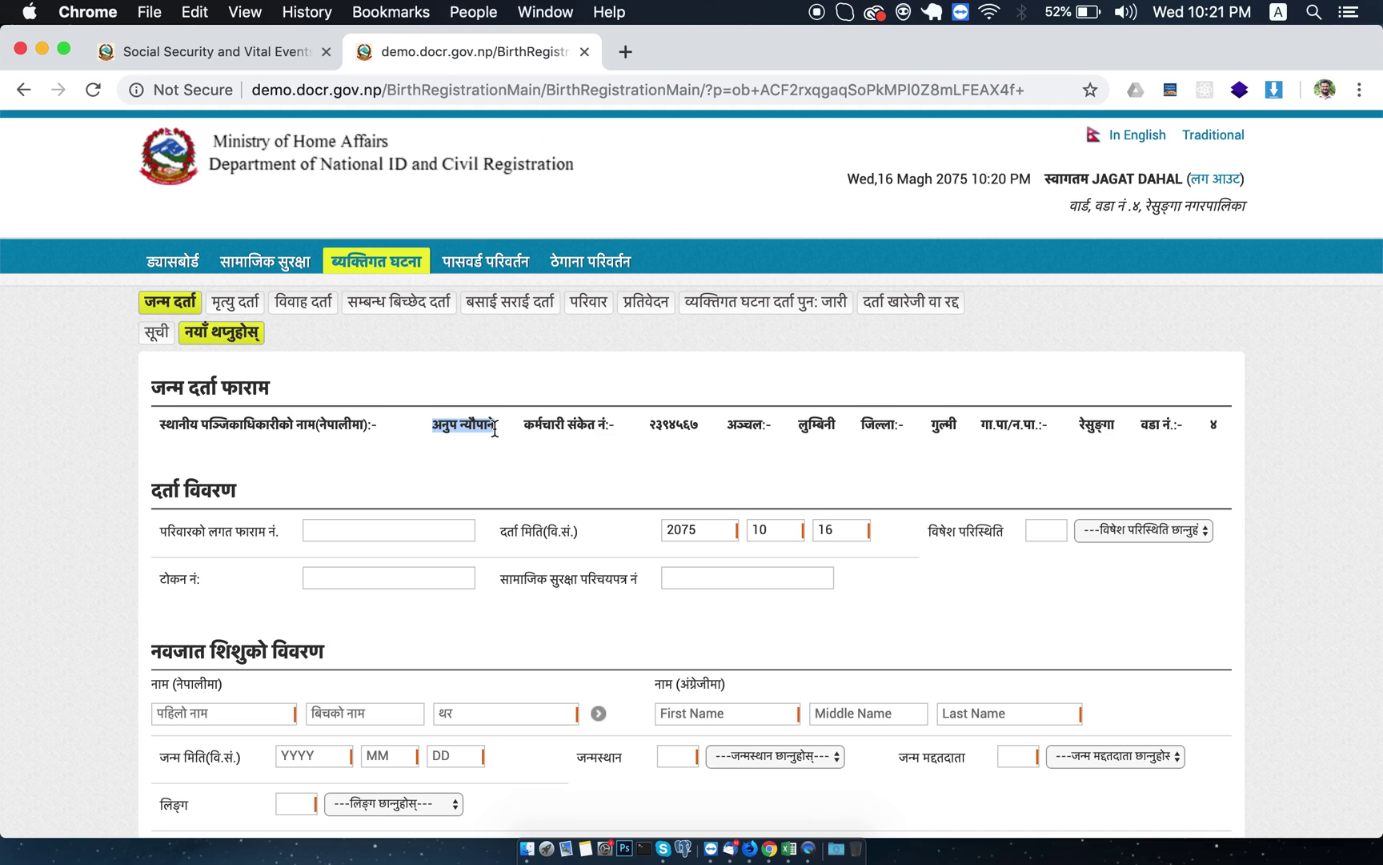
{"action": "left_click", "coordinate": [646, 429]}
{"action": "left_click_drag", "start_coordinate": [646, 429], "coordinate": [683, 427]}
{"action": "scroll", "coordinate": [382, 515], "scroll_direction": "down", "scroll_amount": 5}
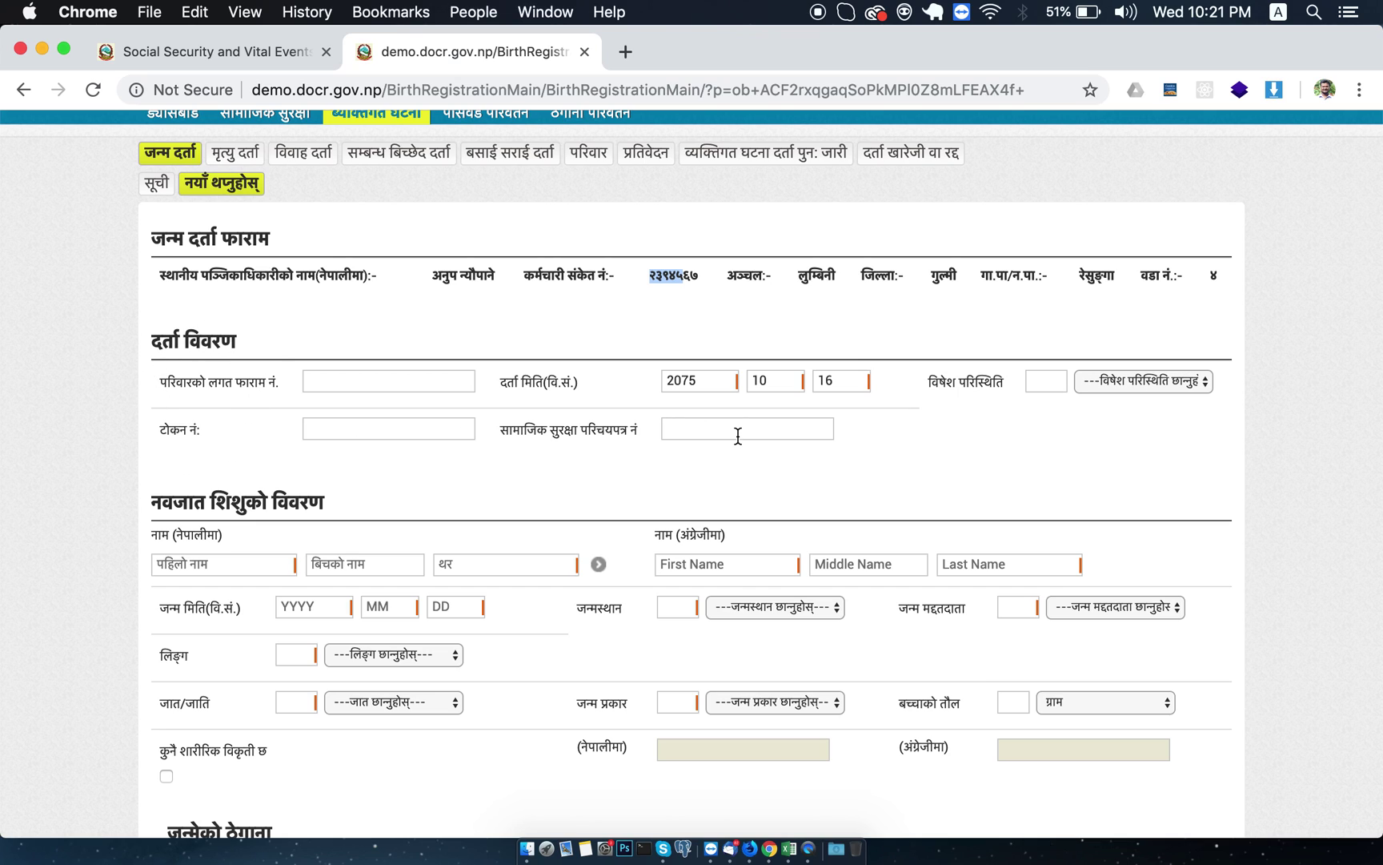
{"action": "scroll", "coordinate": [1029, 412], "scroll_direction": "down", "scroll_amount": 5}
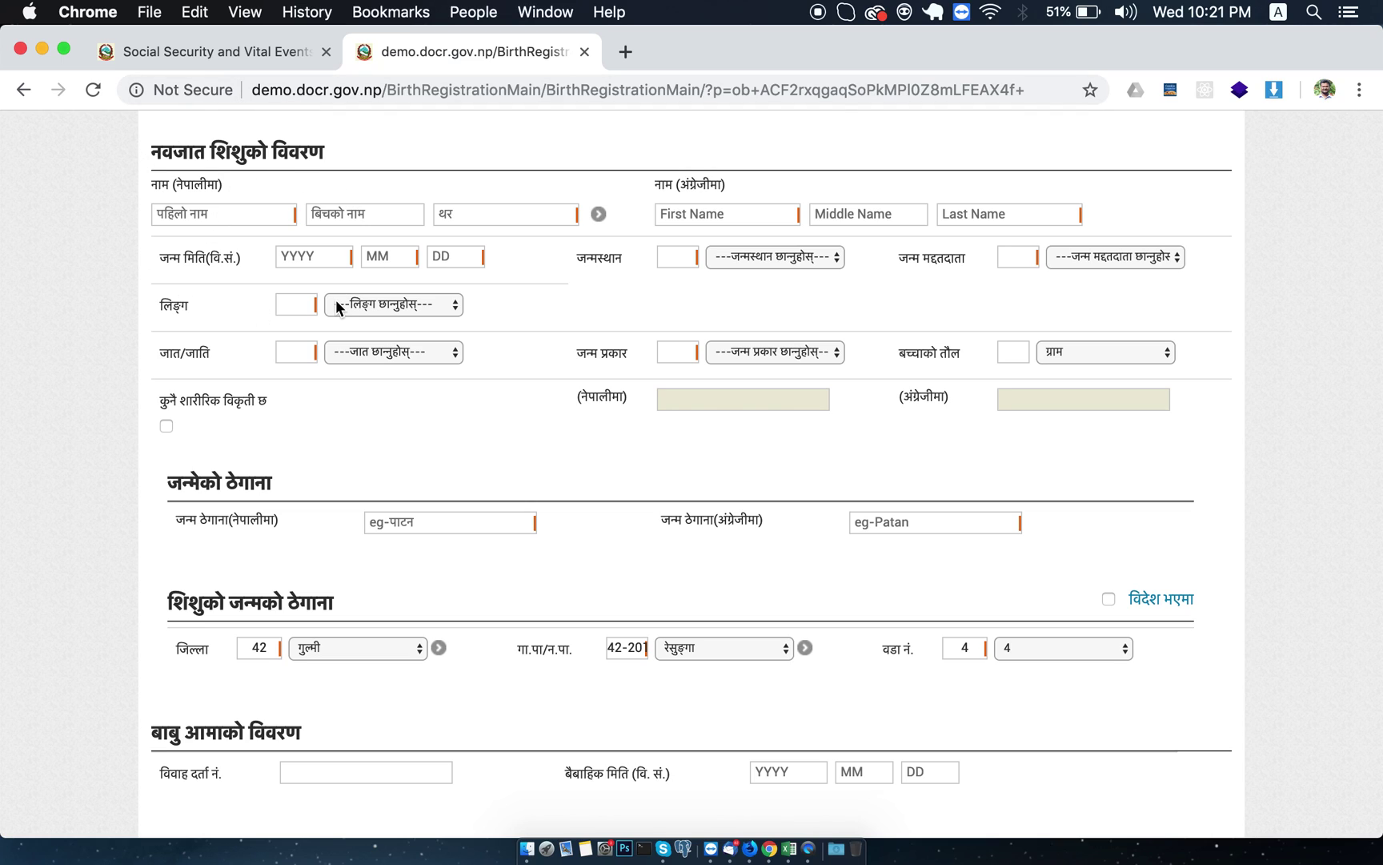
{"action": "left_click", "coordinate": [231, 208]}
{"action": "left_click", "coordinate": [438, 210]}
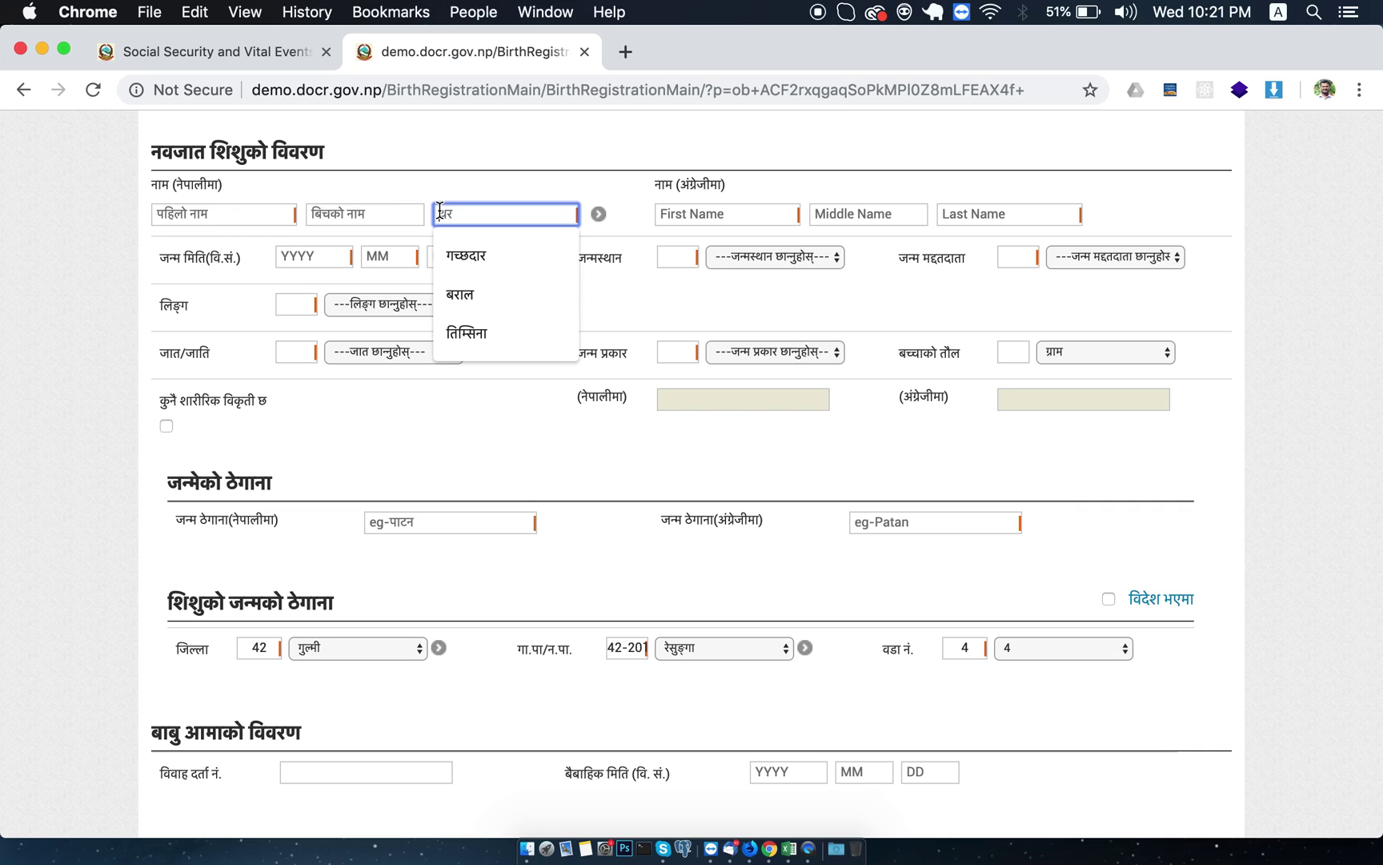
{"action": "left_click", "coordinate": [538, 168]}
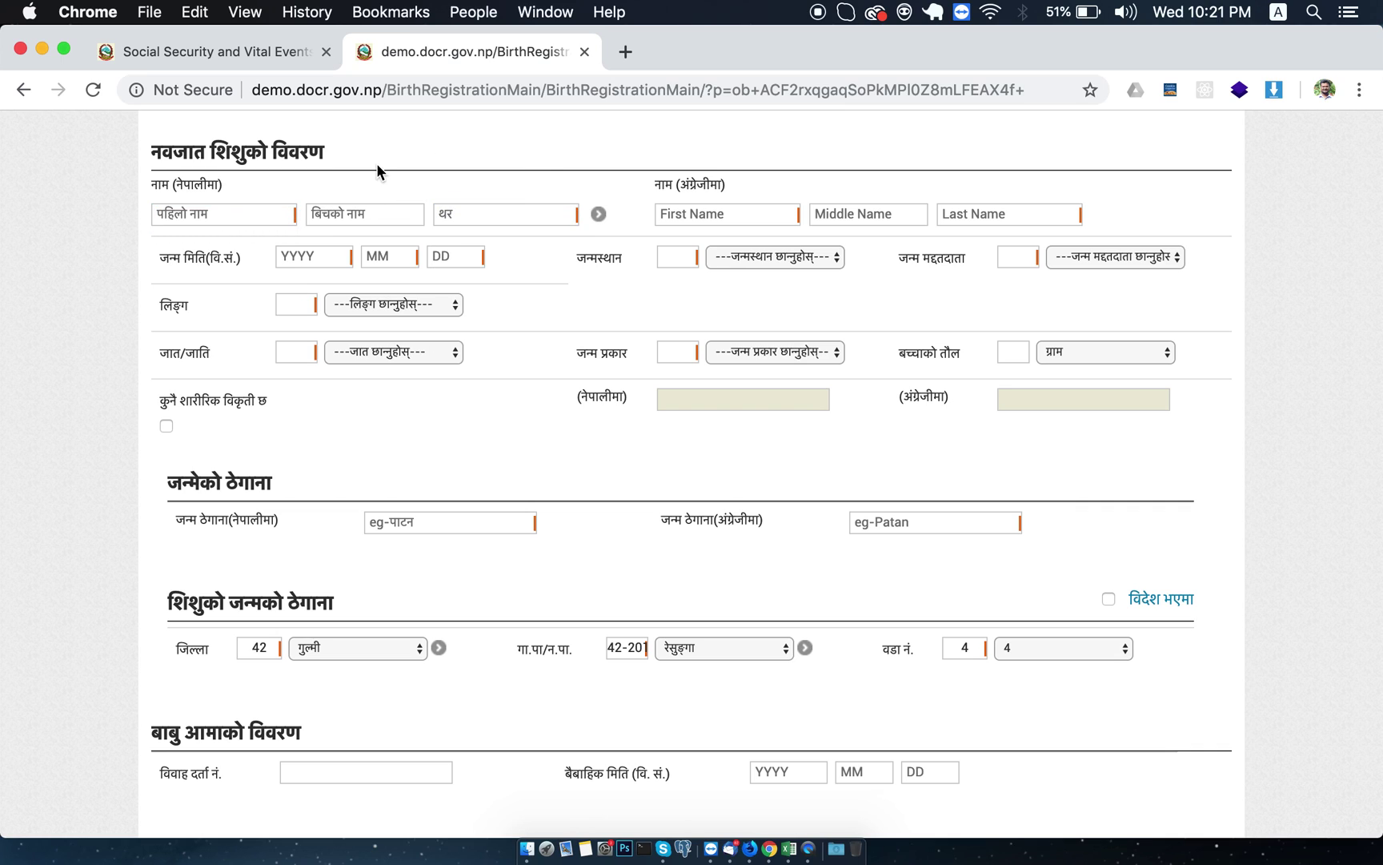
{"action": "scroll", "coordinate": [457, 213], "scroll_direction": "up", "scroll_amount": 3}
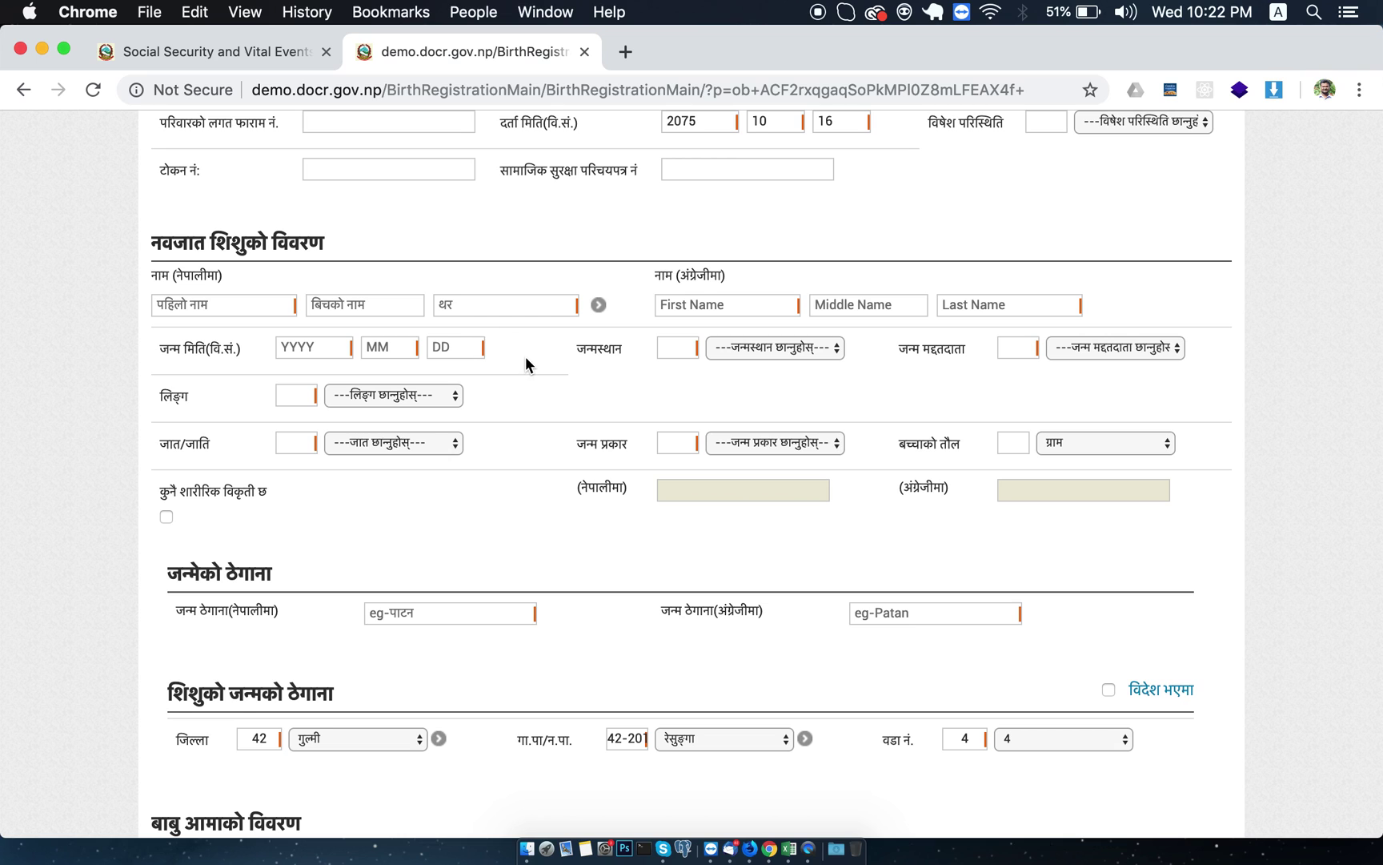
{"action": "scroll", "coordinate": [525, 361], "scroll_direction": "up", "scroll_amount": 5}
{"action": "scroll", "coordinate": [525, 357], "scroll_direction": "up", "scroll_amount": 2}
{"action": "scroll", "coordinate": [558, 546], "scroll_direction": "down", "scroll_amount": 5}
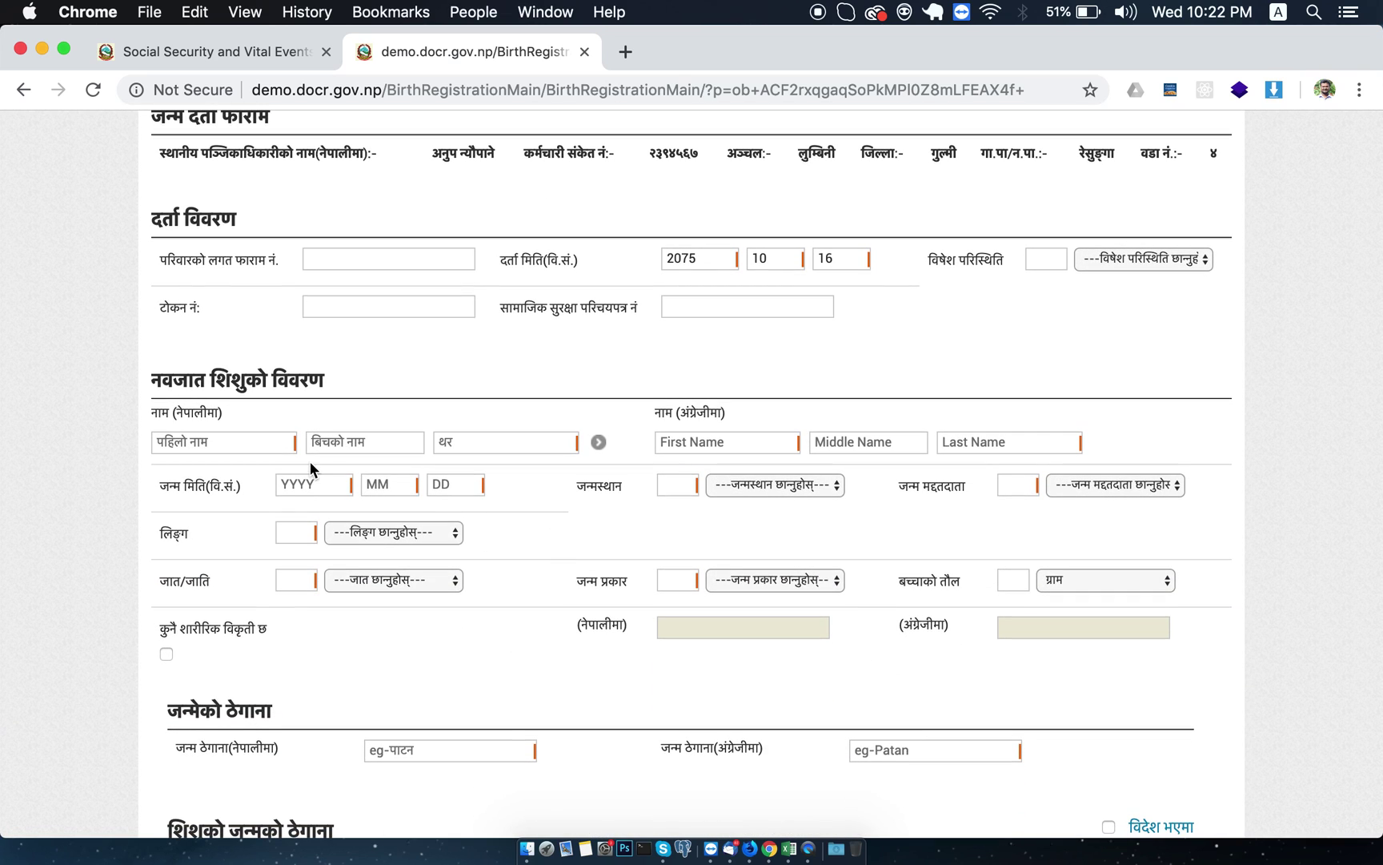
Try typing test characters in the newborn's first-name field, then clear it.
{"action": "left_click", "coordinate": [253, 441]}
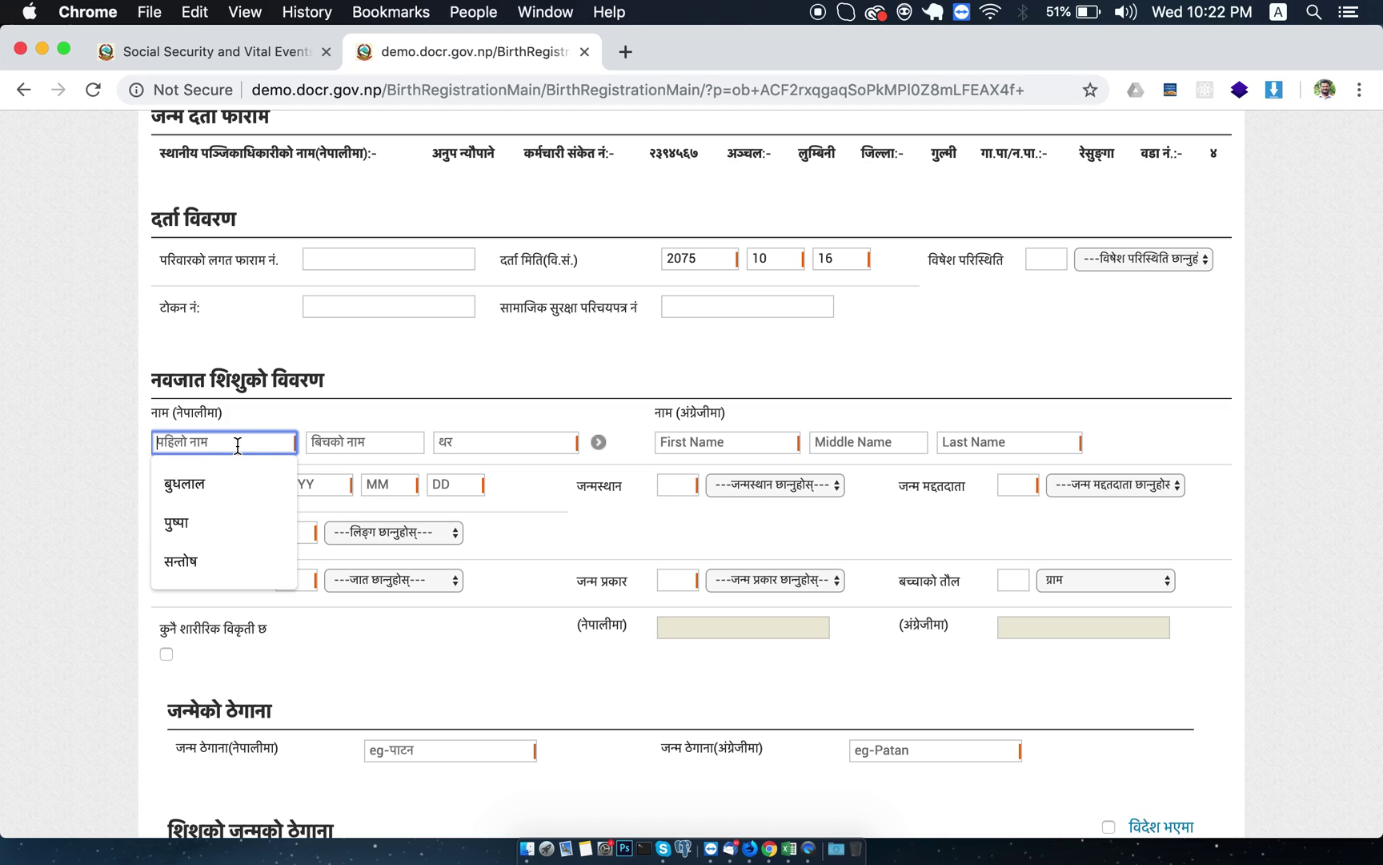
{"action": "type", "text": "च"}
{"action": "key", "text": "BackSpace"}
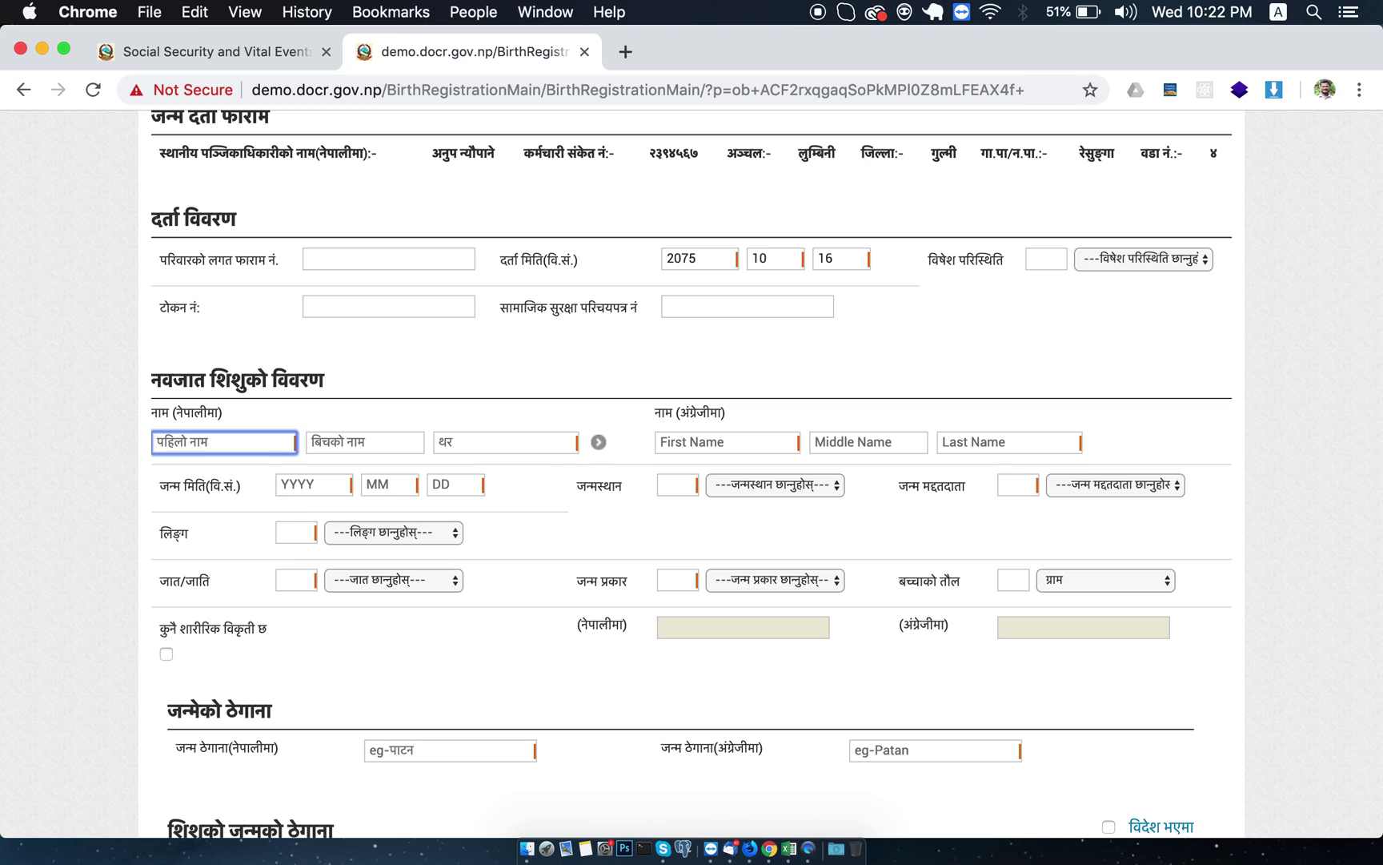
{"action": "type", "text": "च?)"}
{"action": "key", "text": "BackSpace"}
{"action": "key", "text": "BackSpace"}
{"action": "key", "text": "BackSpace"}
{"action": "type", "text": "च>"}
{"action": "key", "text": "BackSpace"}
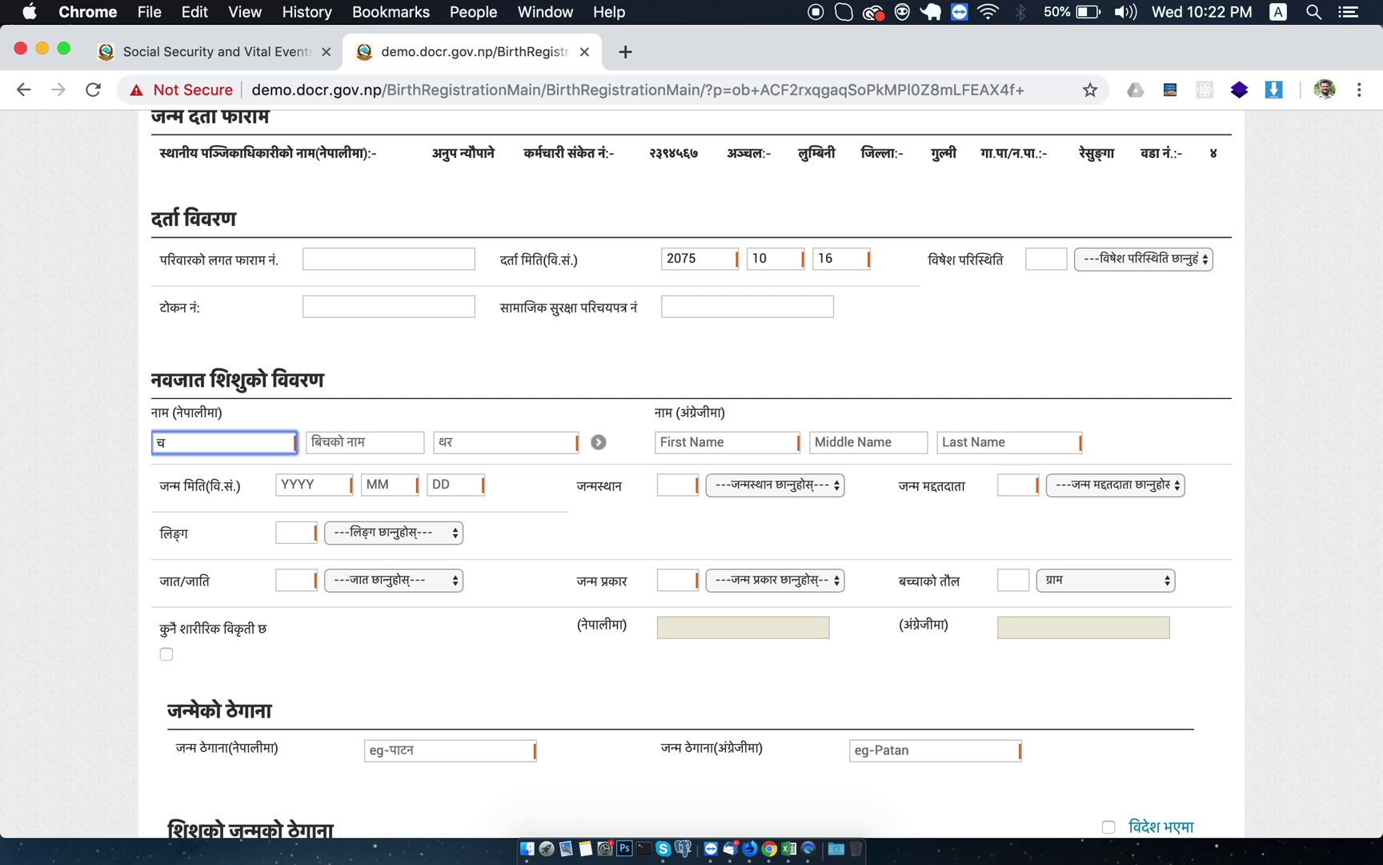
Switch the form's keyboard layout to Traditional Nepali input.
{"action": "scroll", "coordinate": [266, 457], "scroll_direction": "up", "scroll_amount": 5}
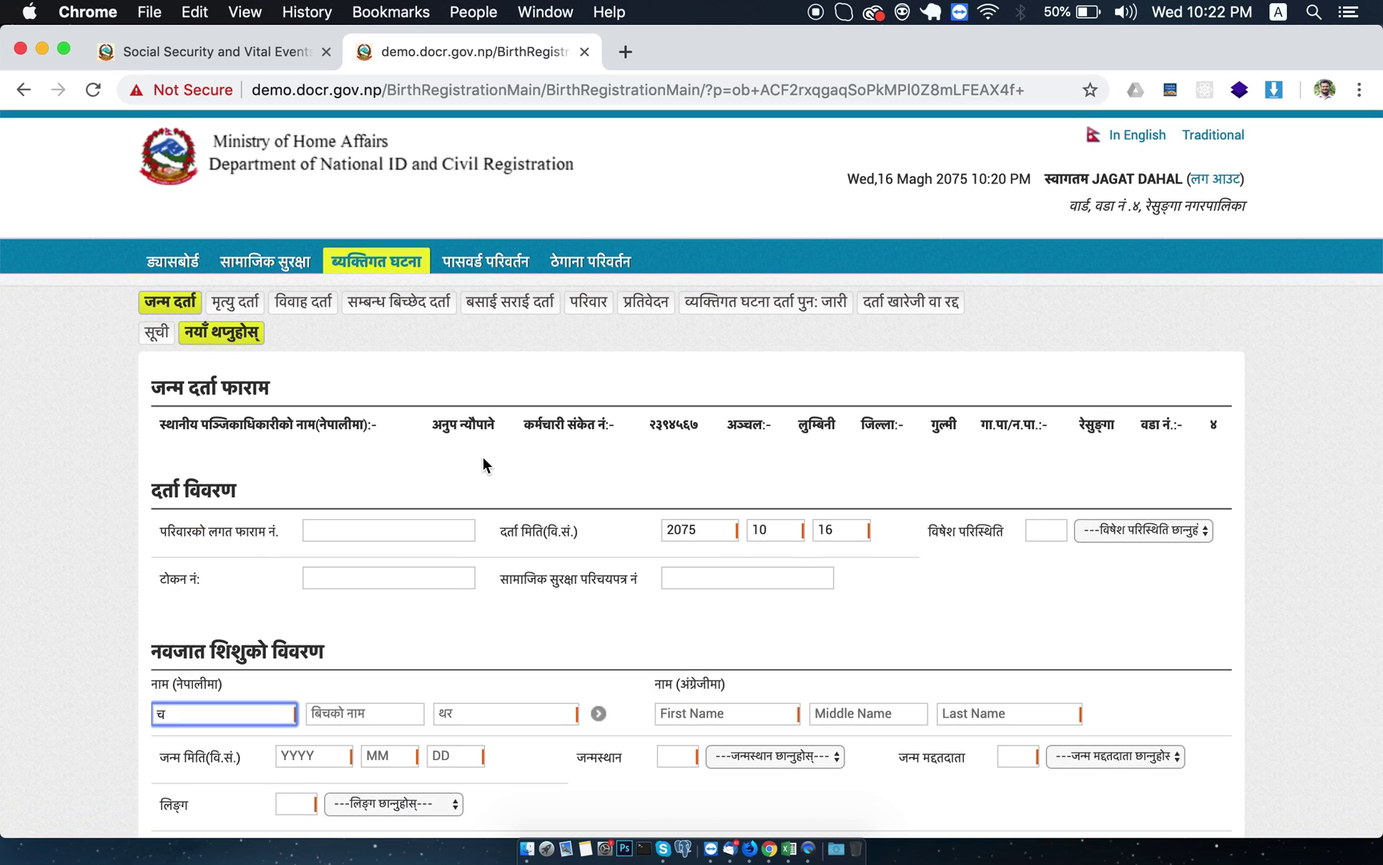
{"action": "left_click", "coordinate": [1213, 135]}
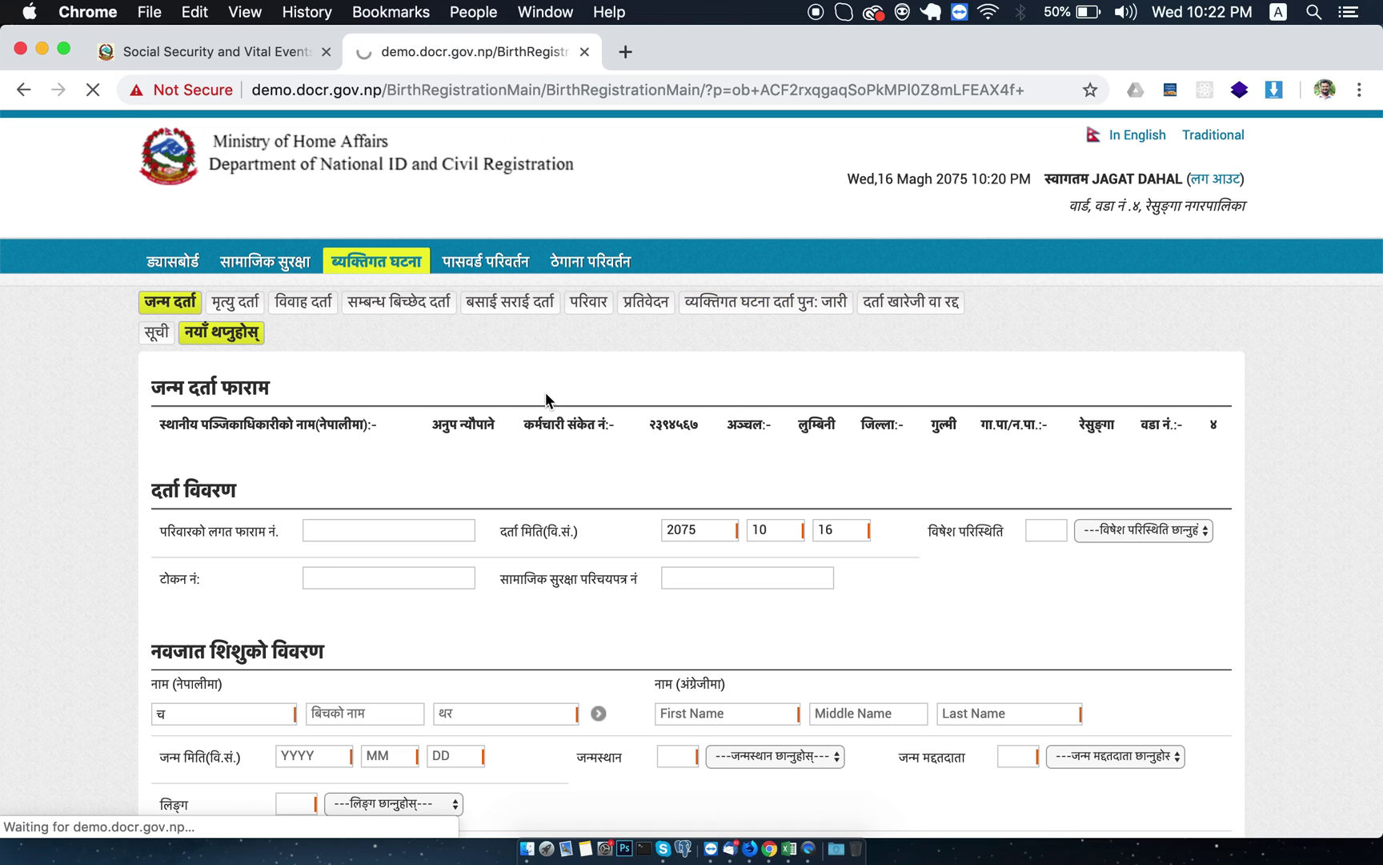
{"action": "scroll", "coordinate": [513, 466], "scroll_direction": "down", "scroll_amount": 5}
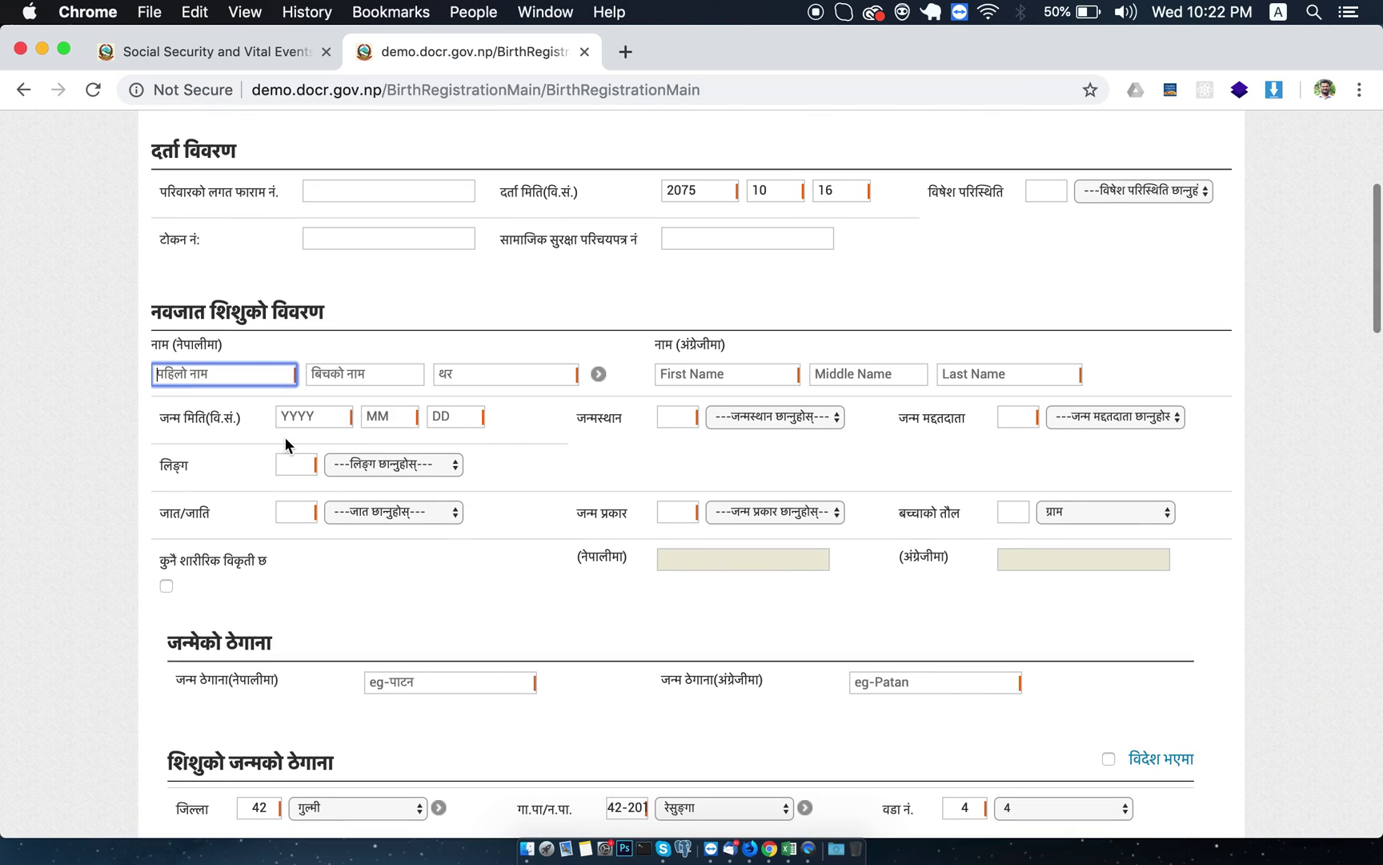
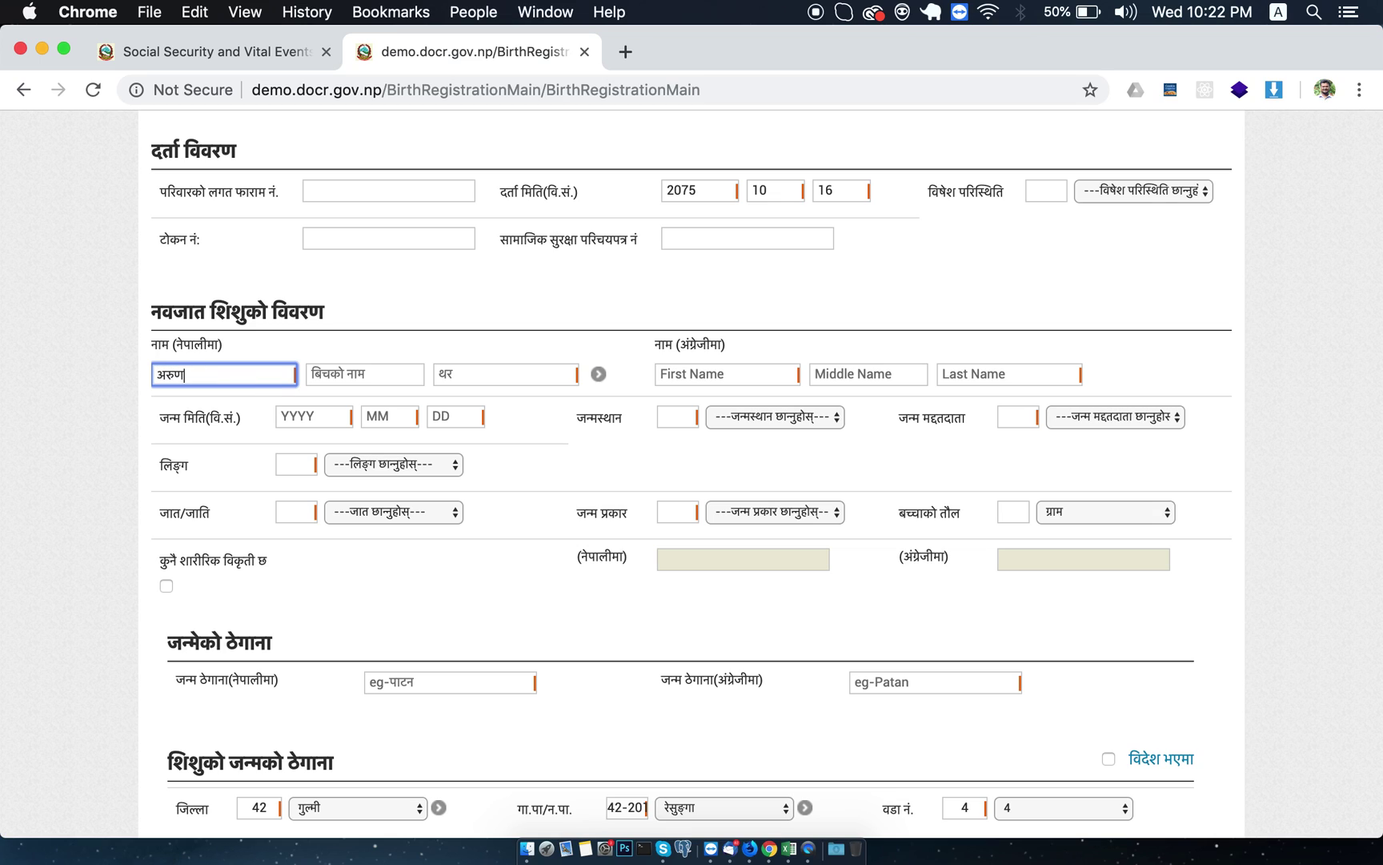
{"action": "left_click", "coordinate": [364, 374]}
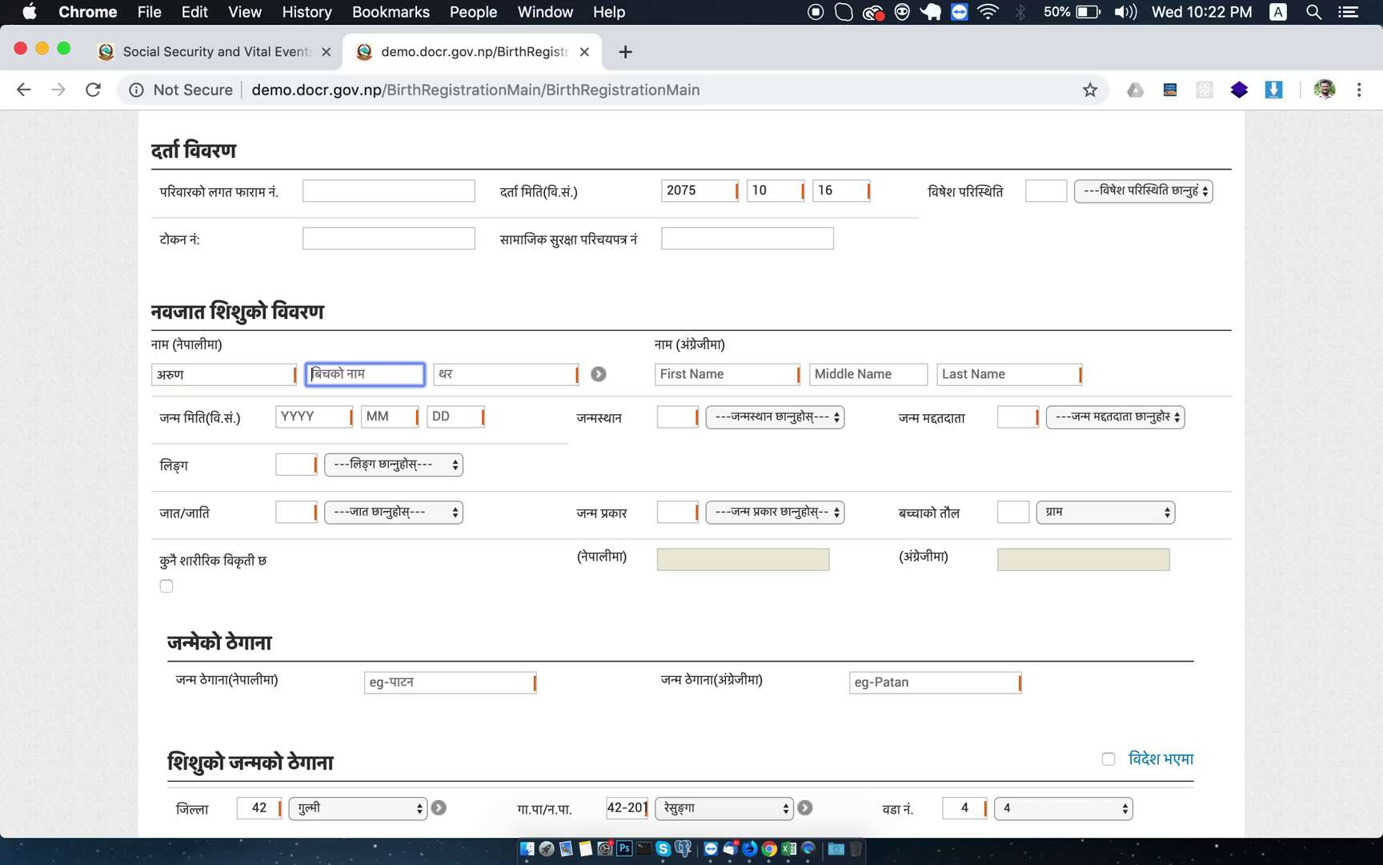
{"action": "left_click", "coordinate": [505, 374]}
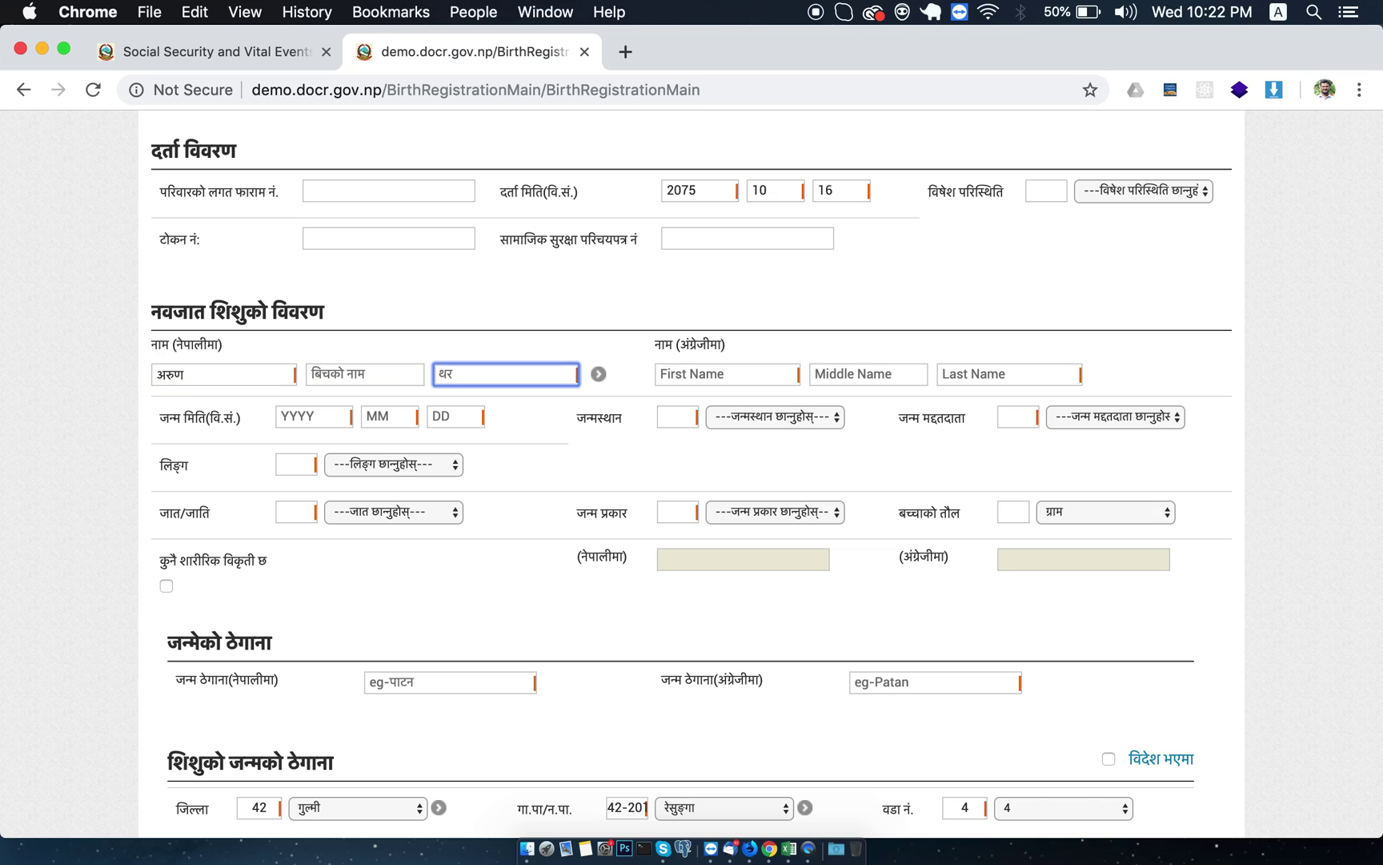
{"action": "type", "text": "चा"}
{"action": "type", "text": "ौ"}
{"action": "type", "text": "ध"}
{"action": "type", "text": "रि"}
{"action": "key", "text": "BackSpace"}
{"action": "type", "text": "ी"}
{"action": "left_click", "coordinate": [705, 374]}
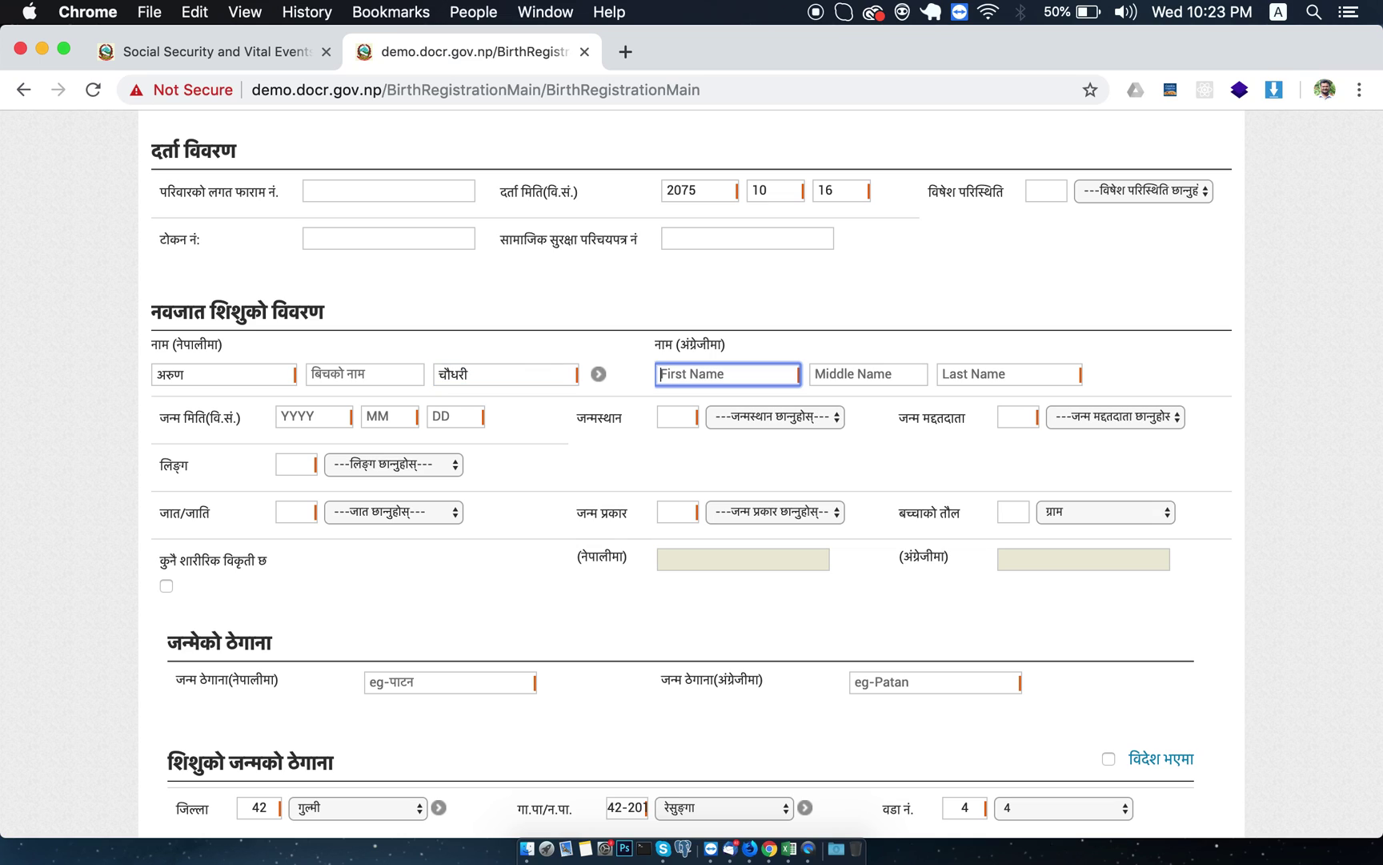
{"action": "key", "text": "Tab"}
{"action": "key", "text": "Tab"}
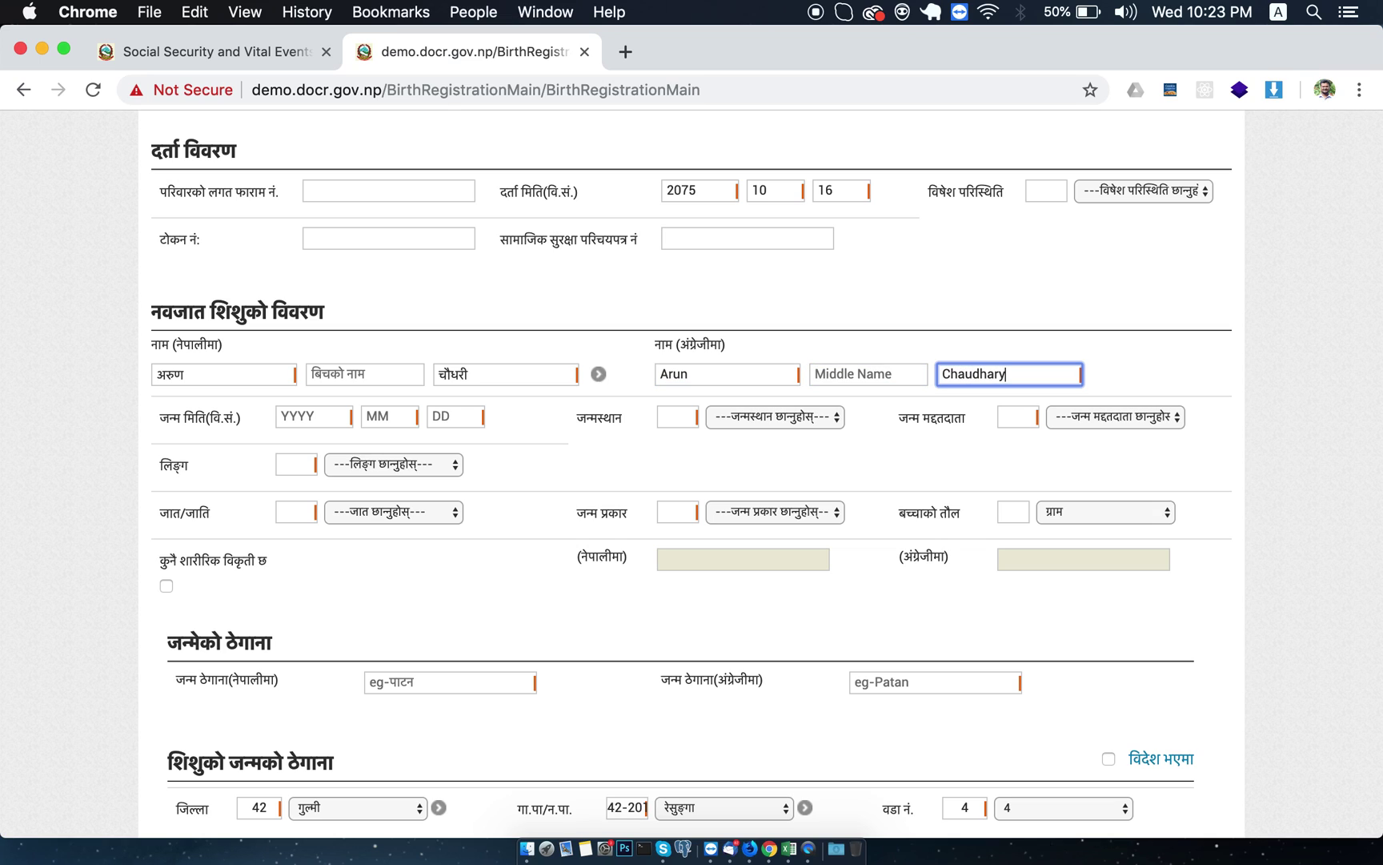
{"action": "key", "text": "Tab"}
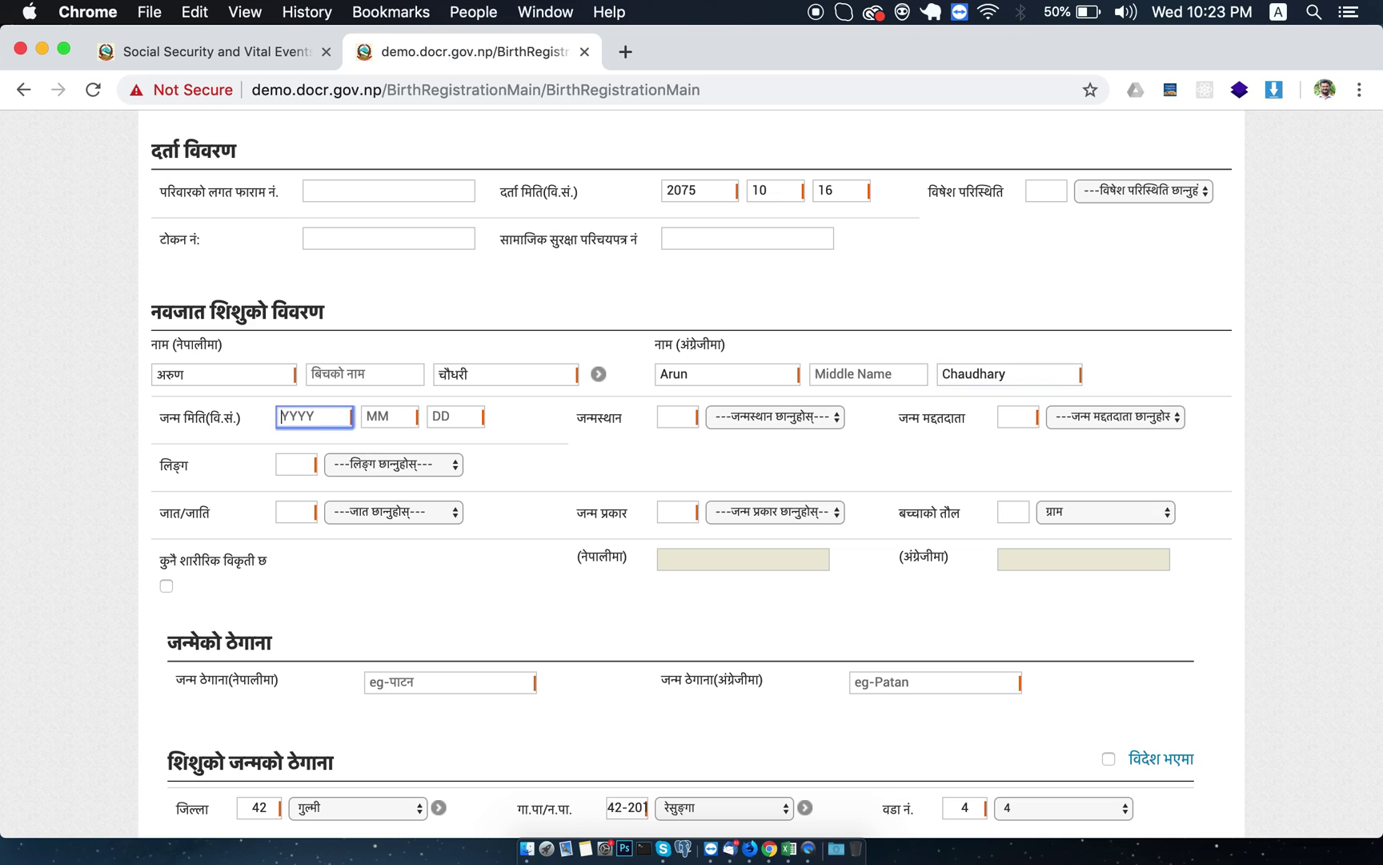
Enter the birth date 2074 / 05 / 05.
{"action": "type", "text": "2074"}
{"action": "key", "text": "Tab"}
{"action": "type", "text": "05"}
{"action": "key", "text": "Tab"}
{"action": "type", "text": "05"}
{"action": "key", "text": "Tab"}
{"action": "key", "text": "Tab"}
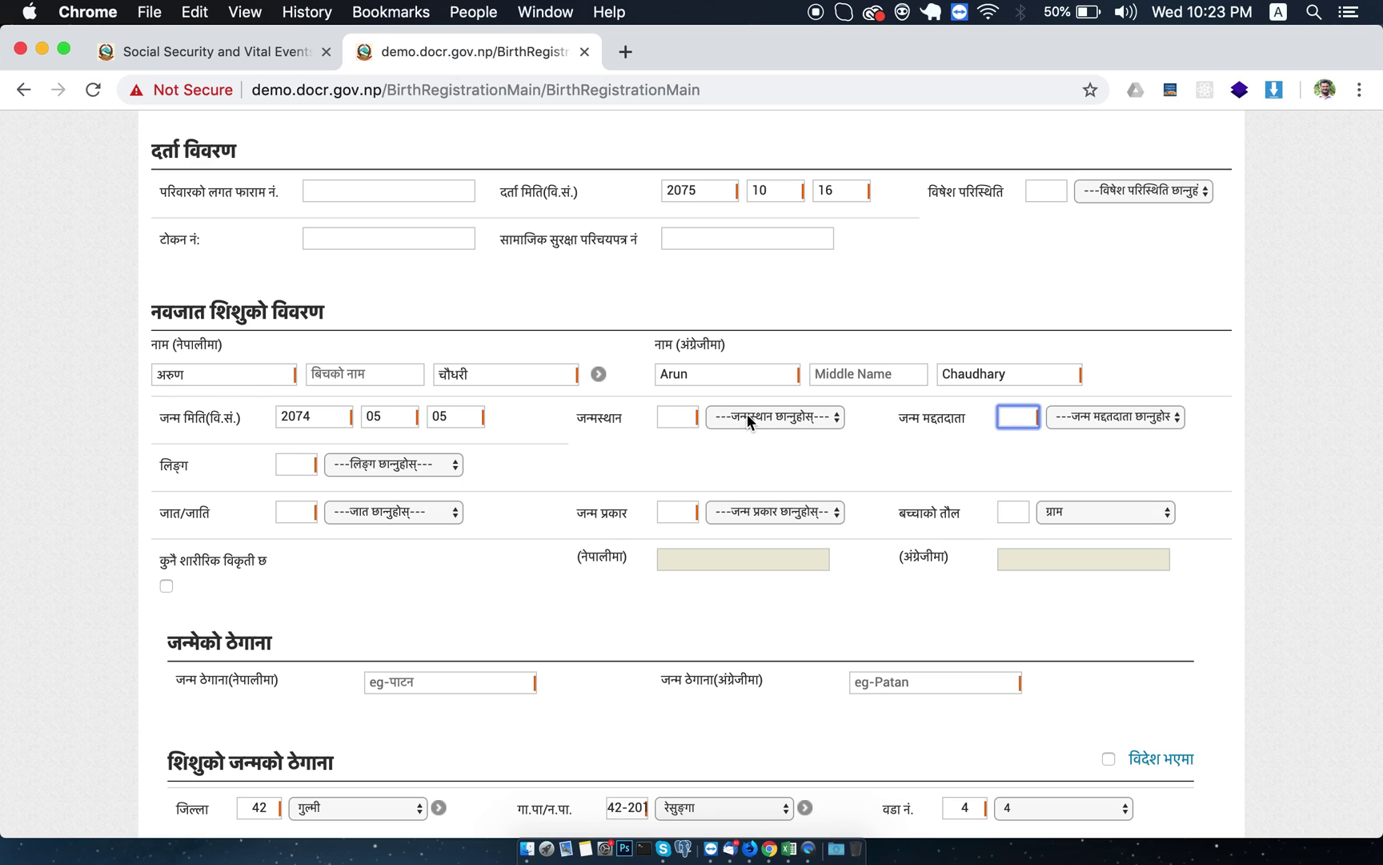
Set birthplace to अस्पताल, birth attendant to डाक्टर and gender to पुरुष.
{"action": "left_click", "coordinate": [750, 419]}
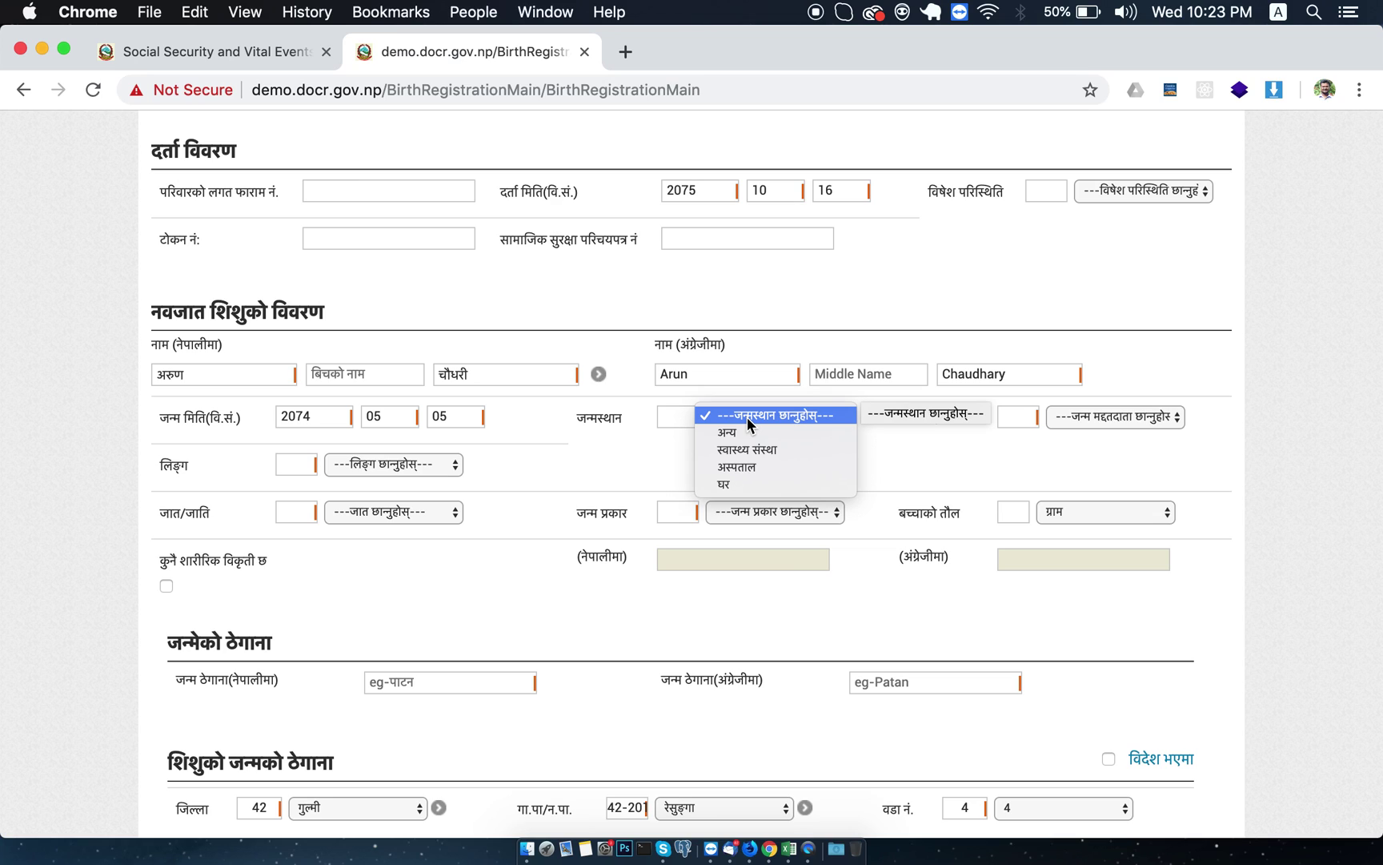
{"action": "left_click", "coordinate": [757, 465]}
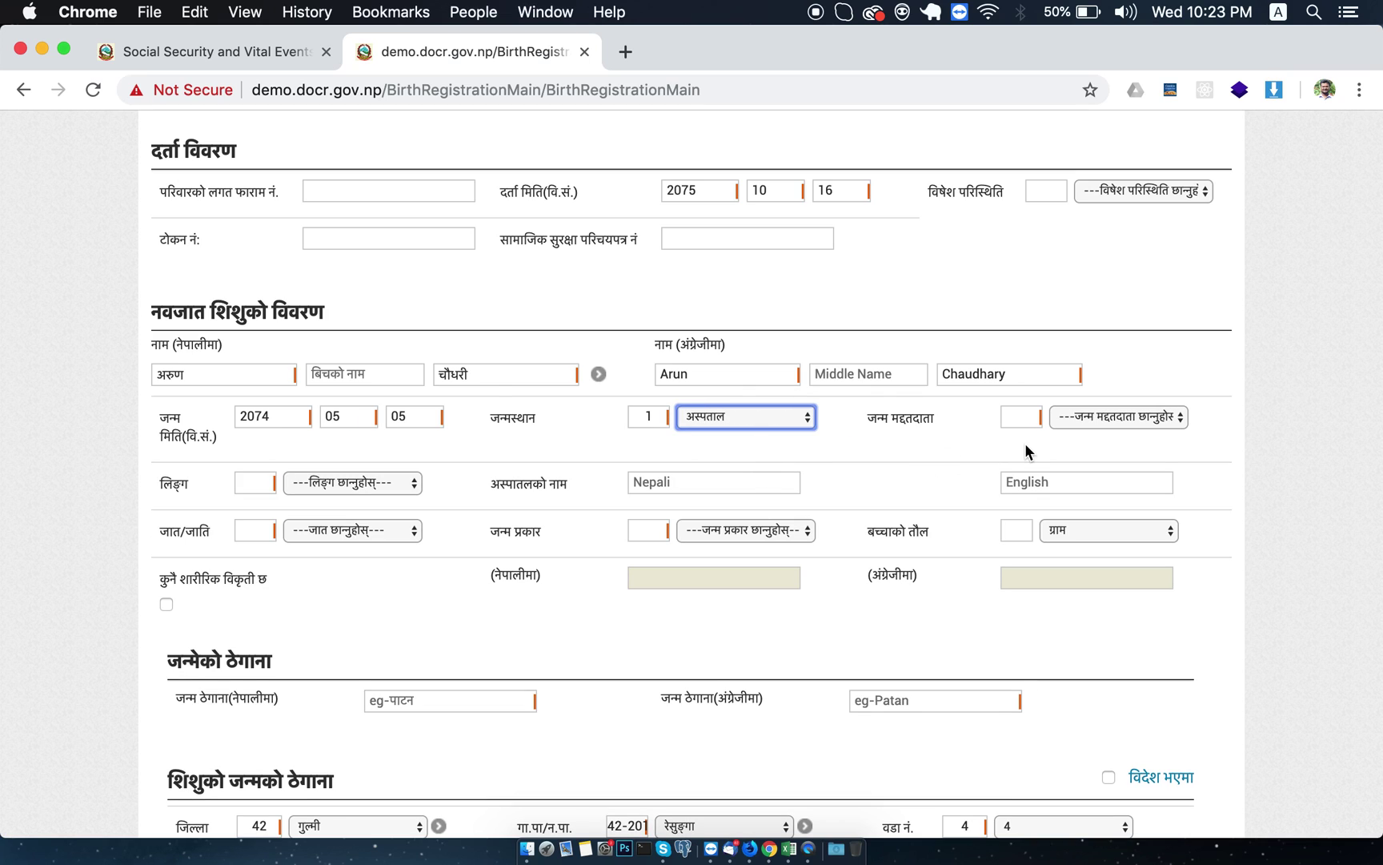
{"action": "left_click", "coordinate": [1110, 413]}
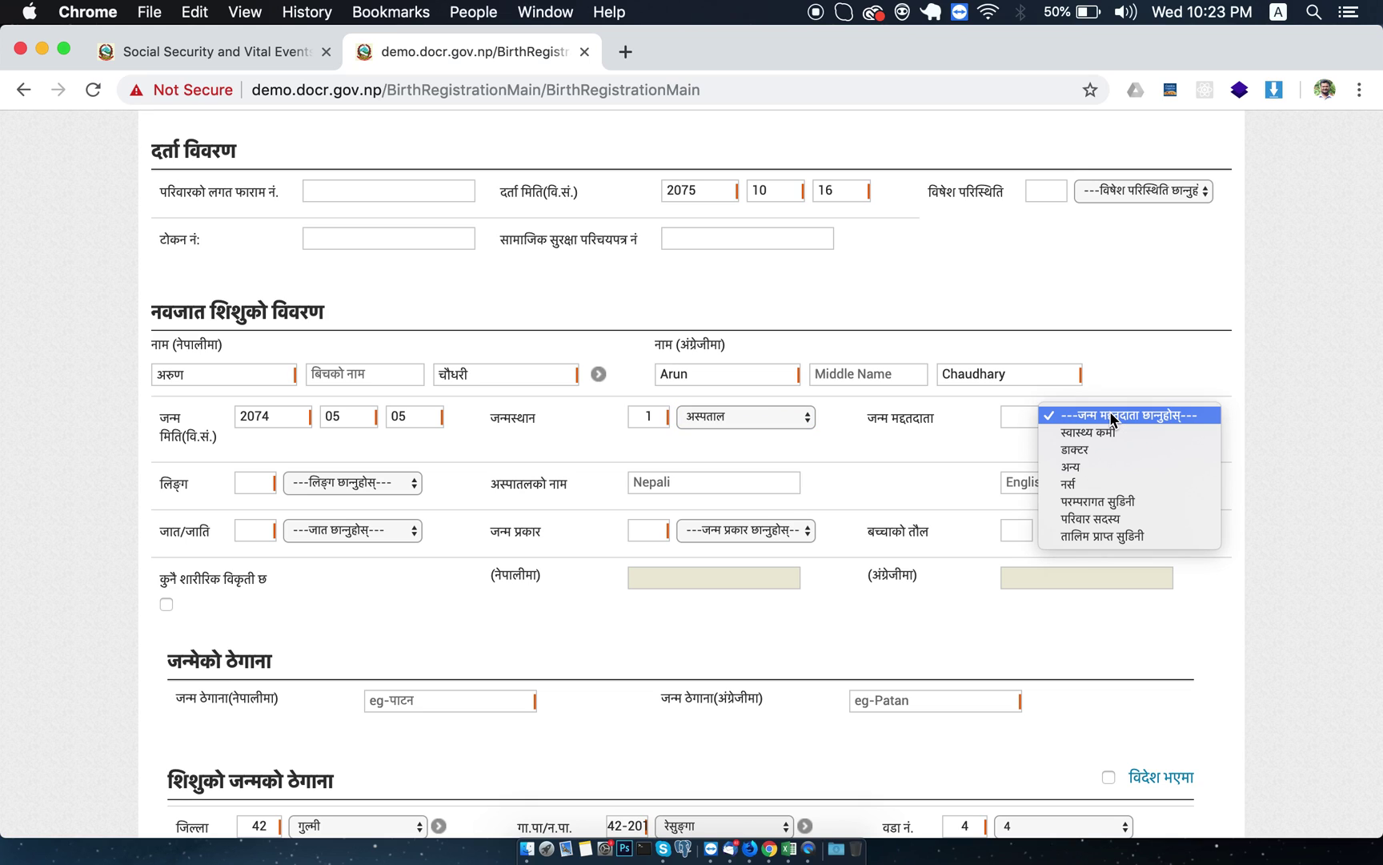
{"action": "left_click", "coordinate": [1107, 453]}
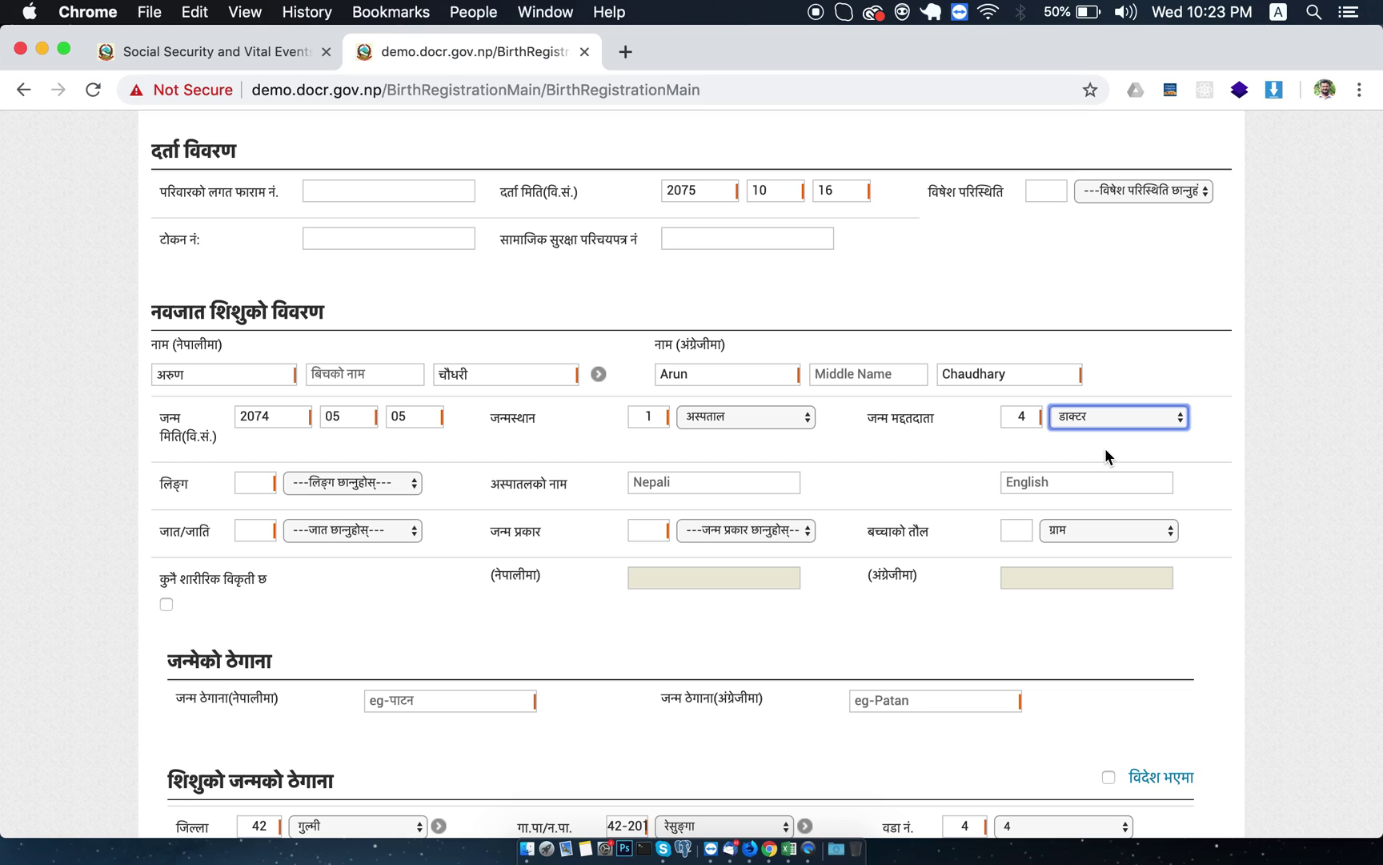
{"action": "left_click", "coordinate": [334, 478]}
{"action": "left_click", "coordinate": [339, 500]}
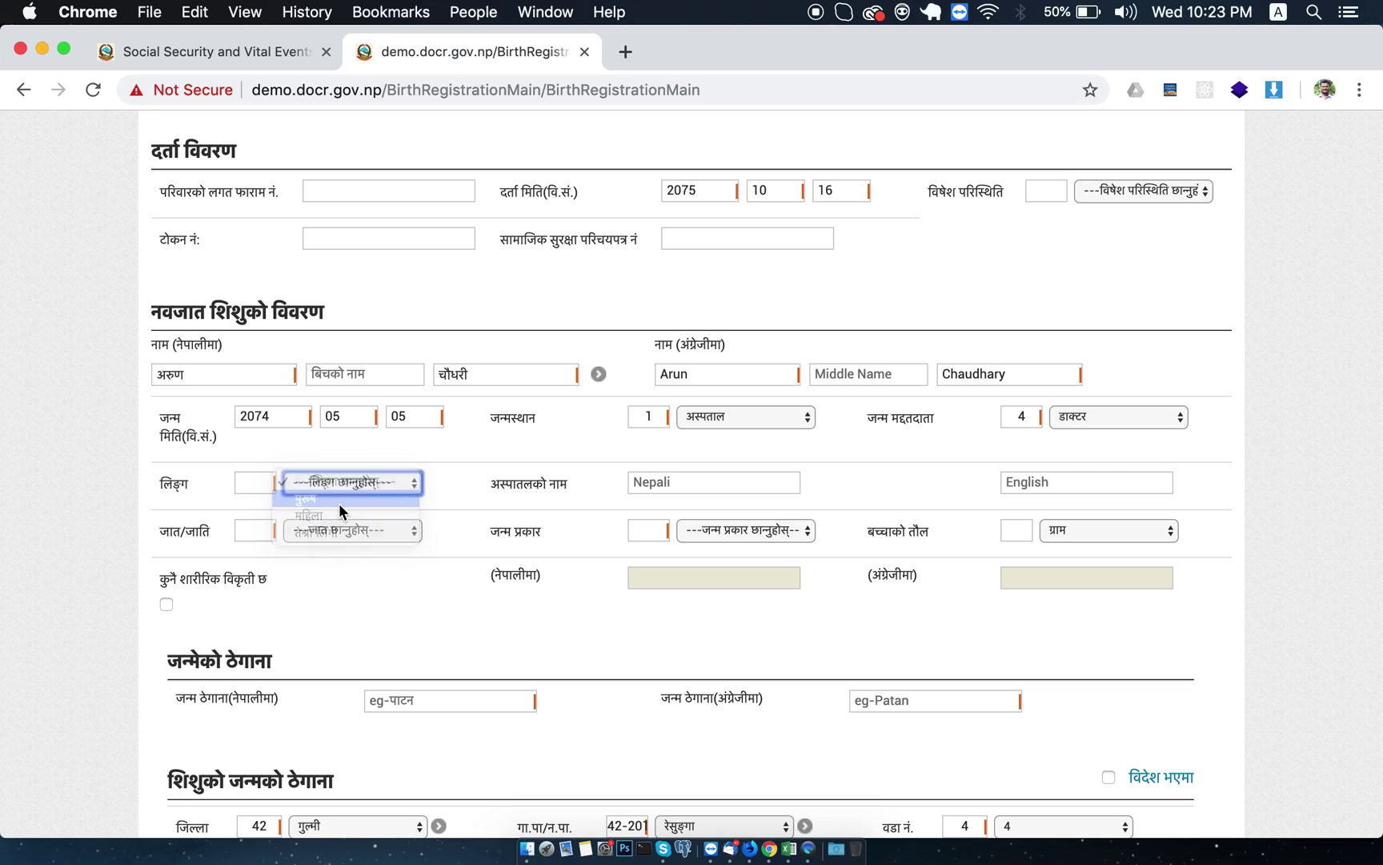
Set the newborn's caste to थारु and birth type to एकल.
{"action": "left_click", "coordinate": [685, 482]}
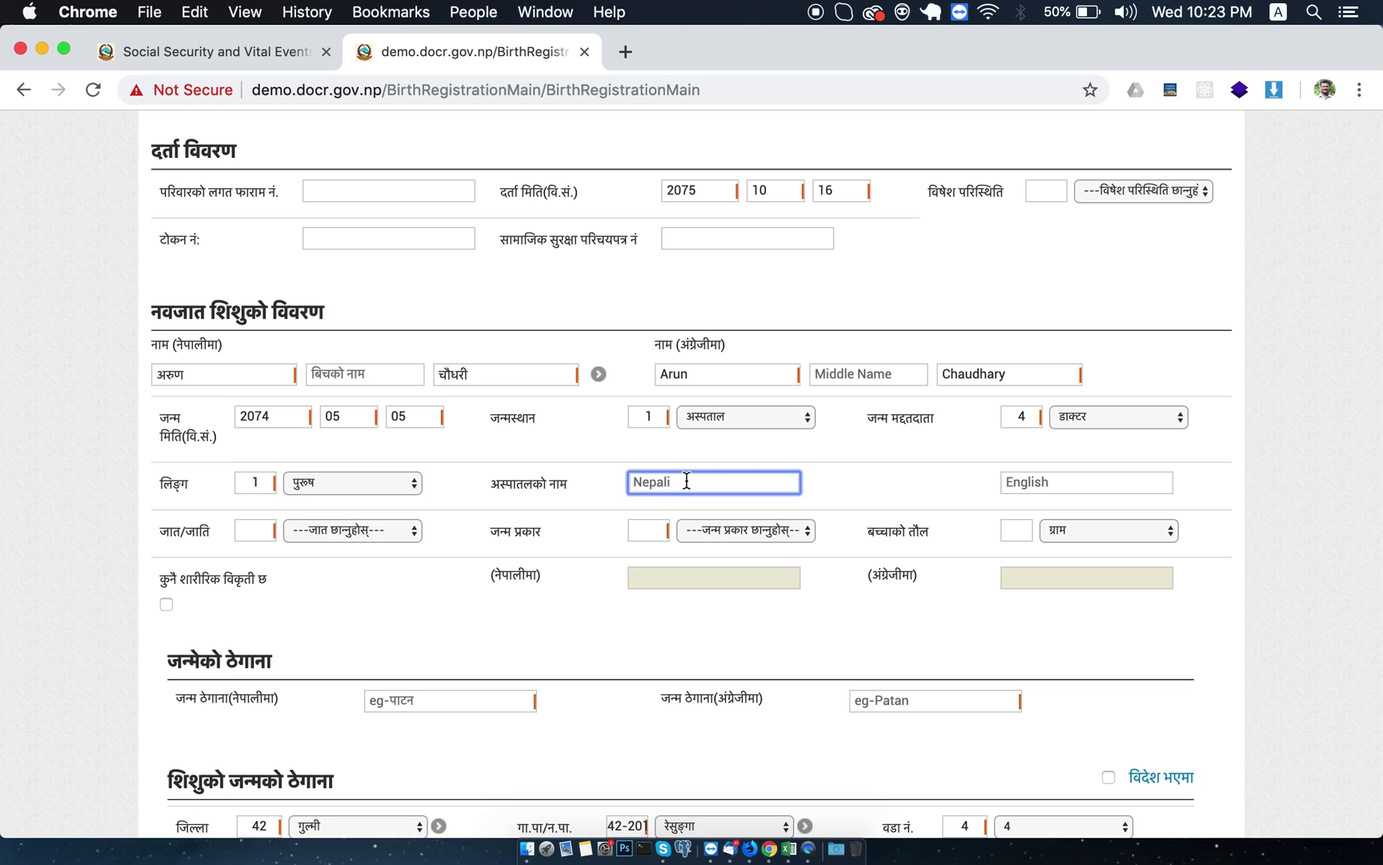
{"action": "key", "text": "Tab"}
{"action": "left_click", "coordinate": [737, 470]}
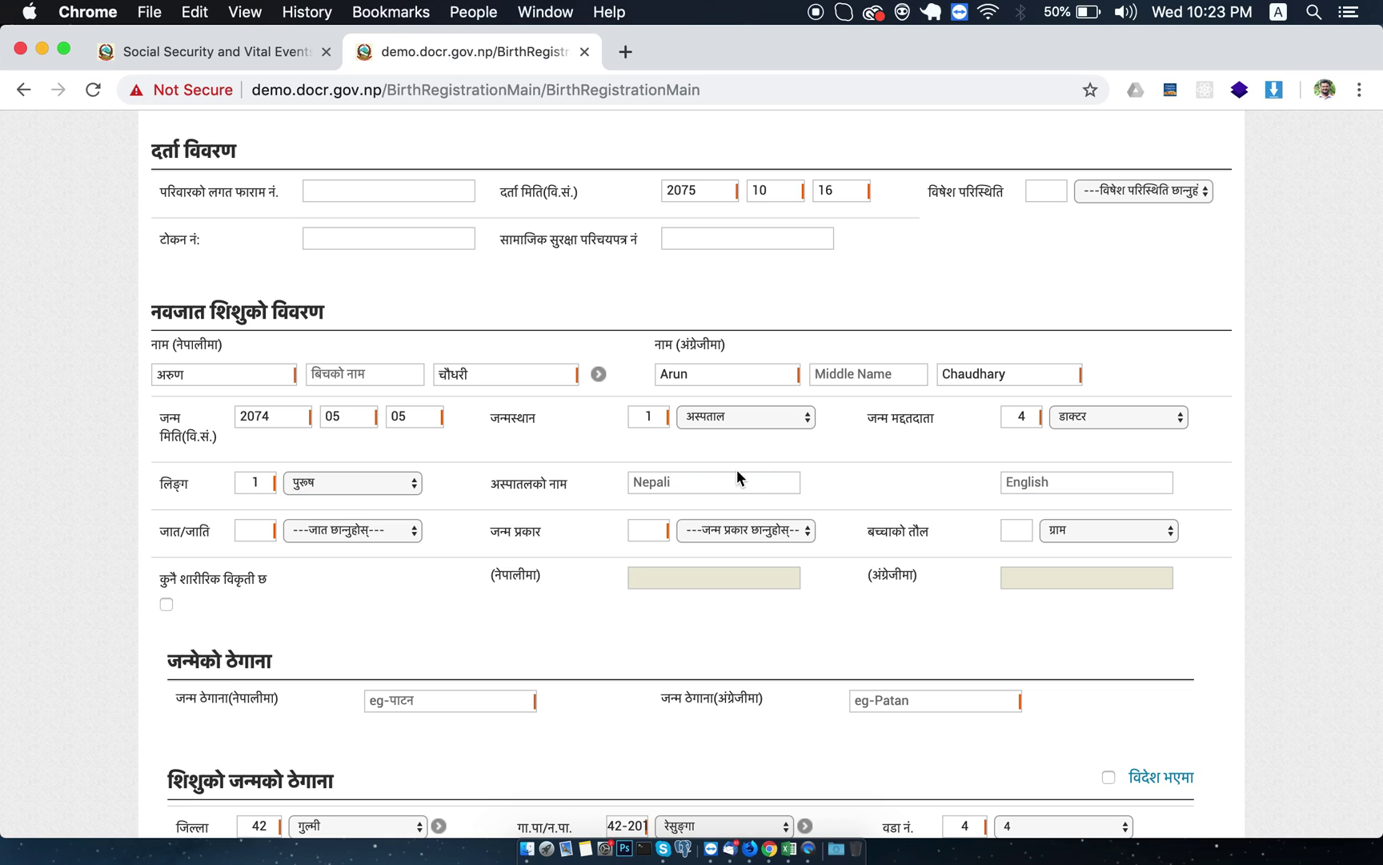
{"action": "left_click", "coordinate": [699, 481]}
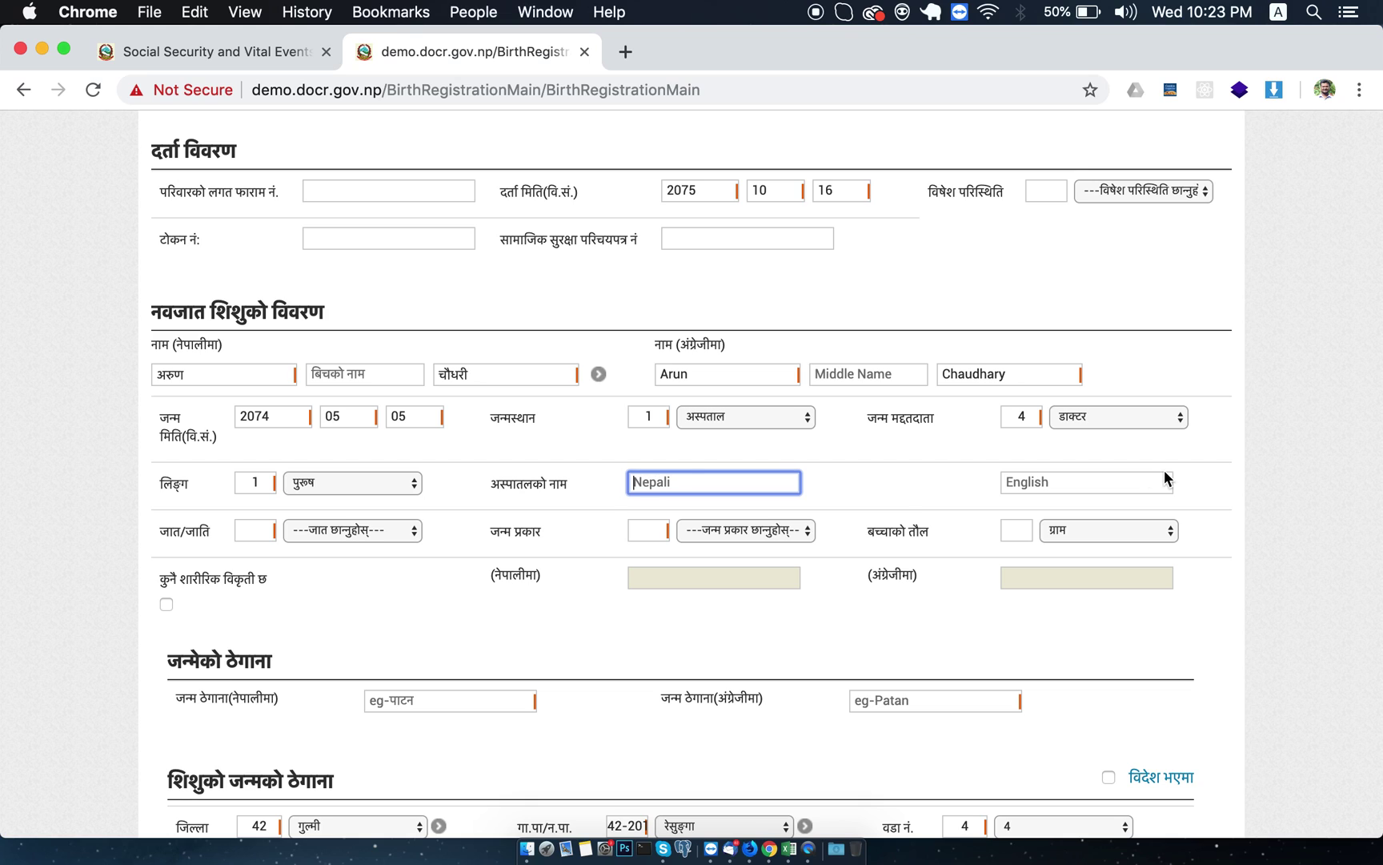
{"action": "left_click", "coordinate": [339, 529]}
{"action": "left_click", "coordinate": [339, 599]}
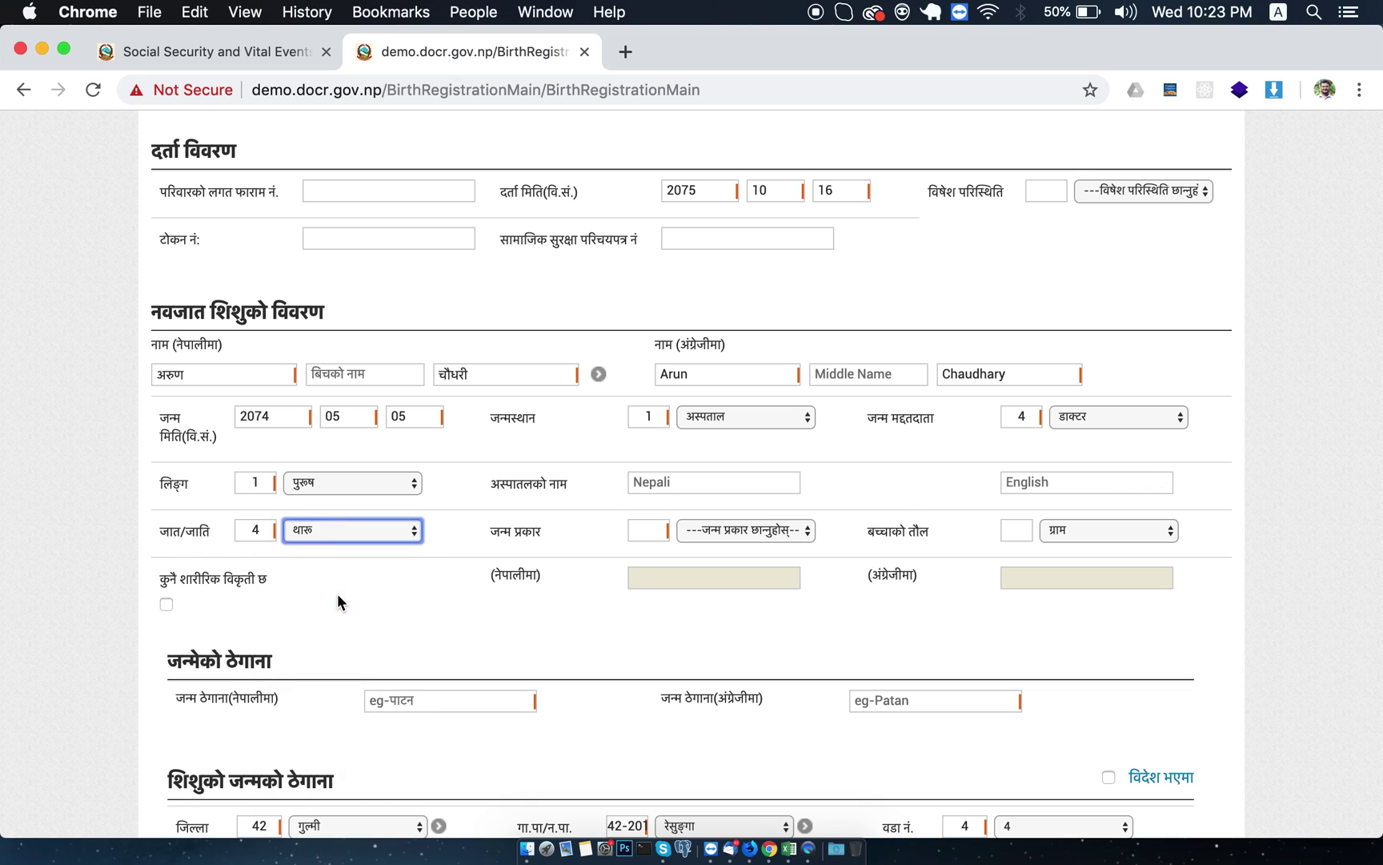
{"action": "left_click", "coordinate": [749, 531]}
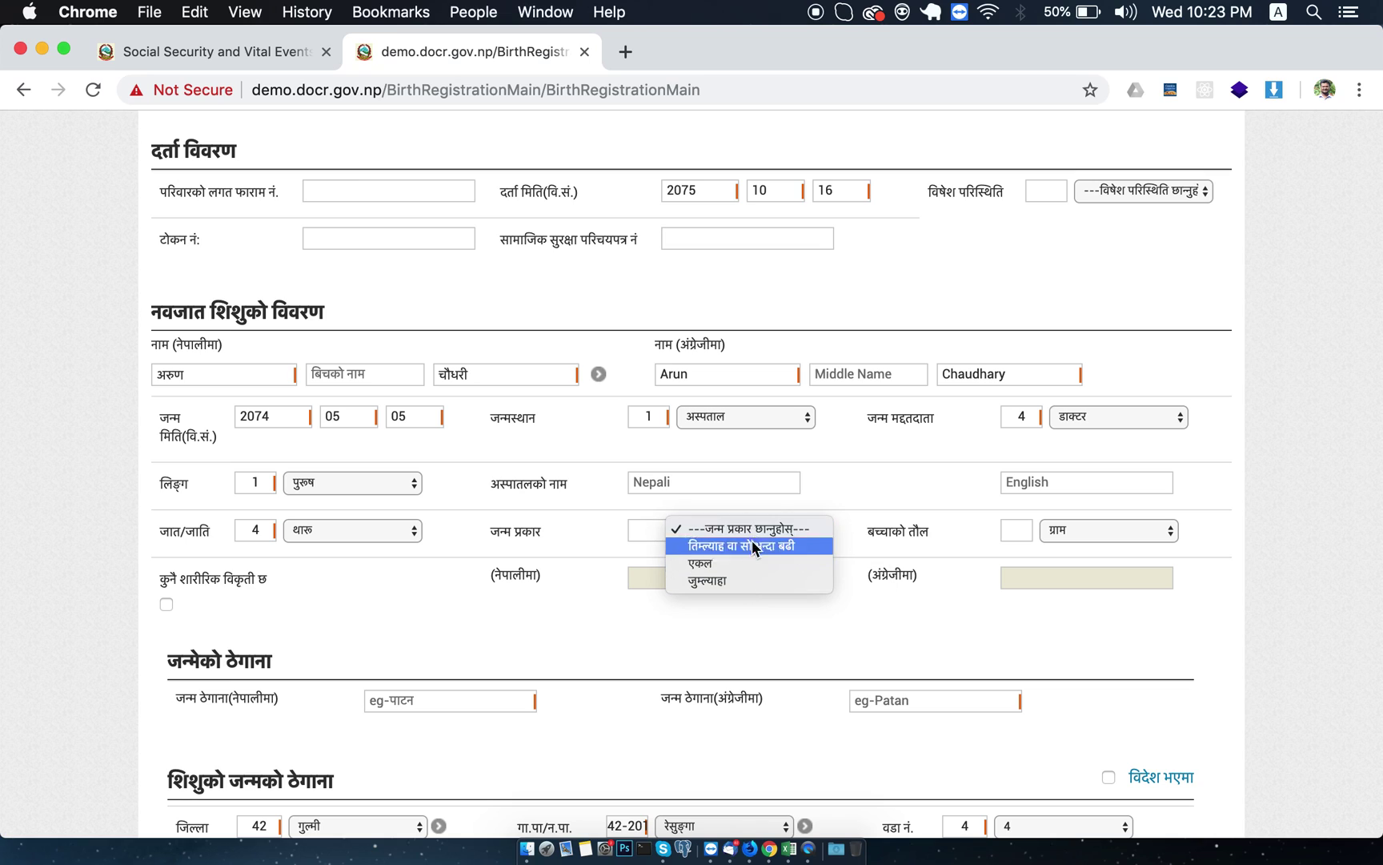
{"action": "left_click", "coordinate": [741, 563]}
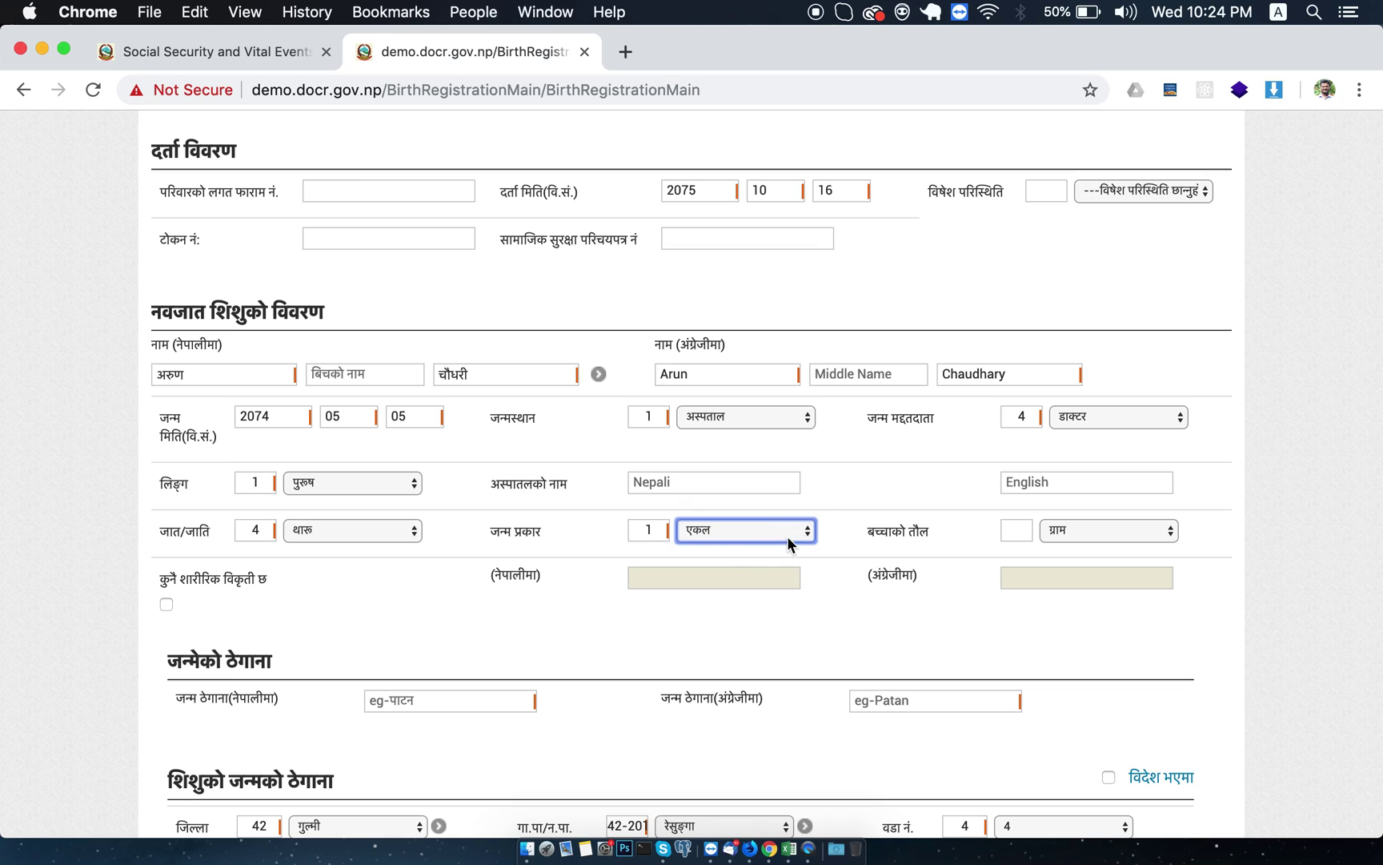
Enter the baby's weight as 3000 grams, replacing an initial 500.
{"action": "left_click", "coordinate": [1059, 531]}
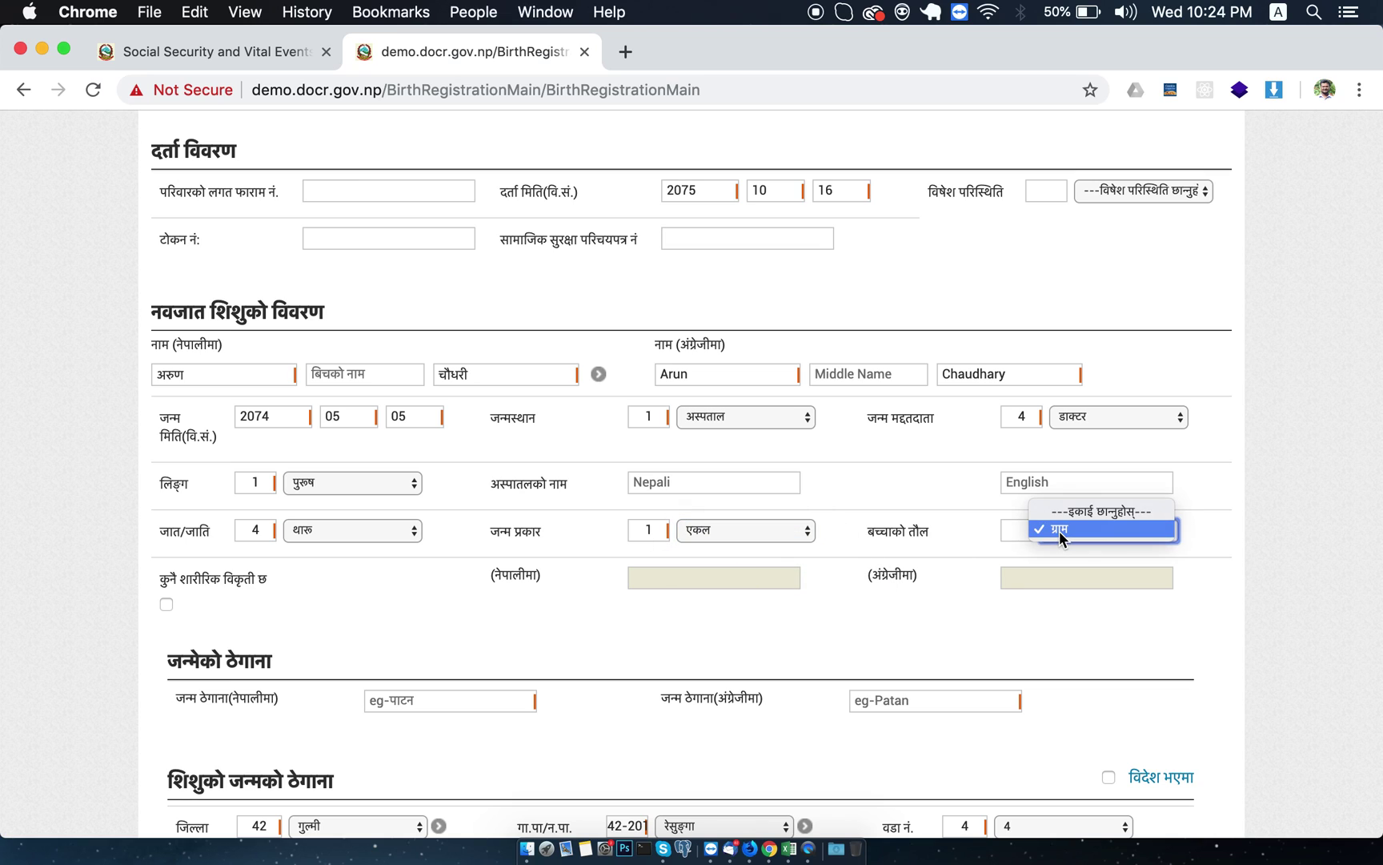
{"action": "left_click", "coordinate": [1074, 530]}
{"action": "left_click", "coordinate": [1021, 530]}
{"action": "type", "text": "500"}
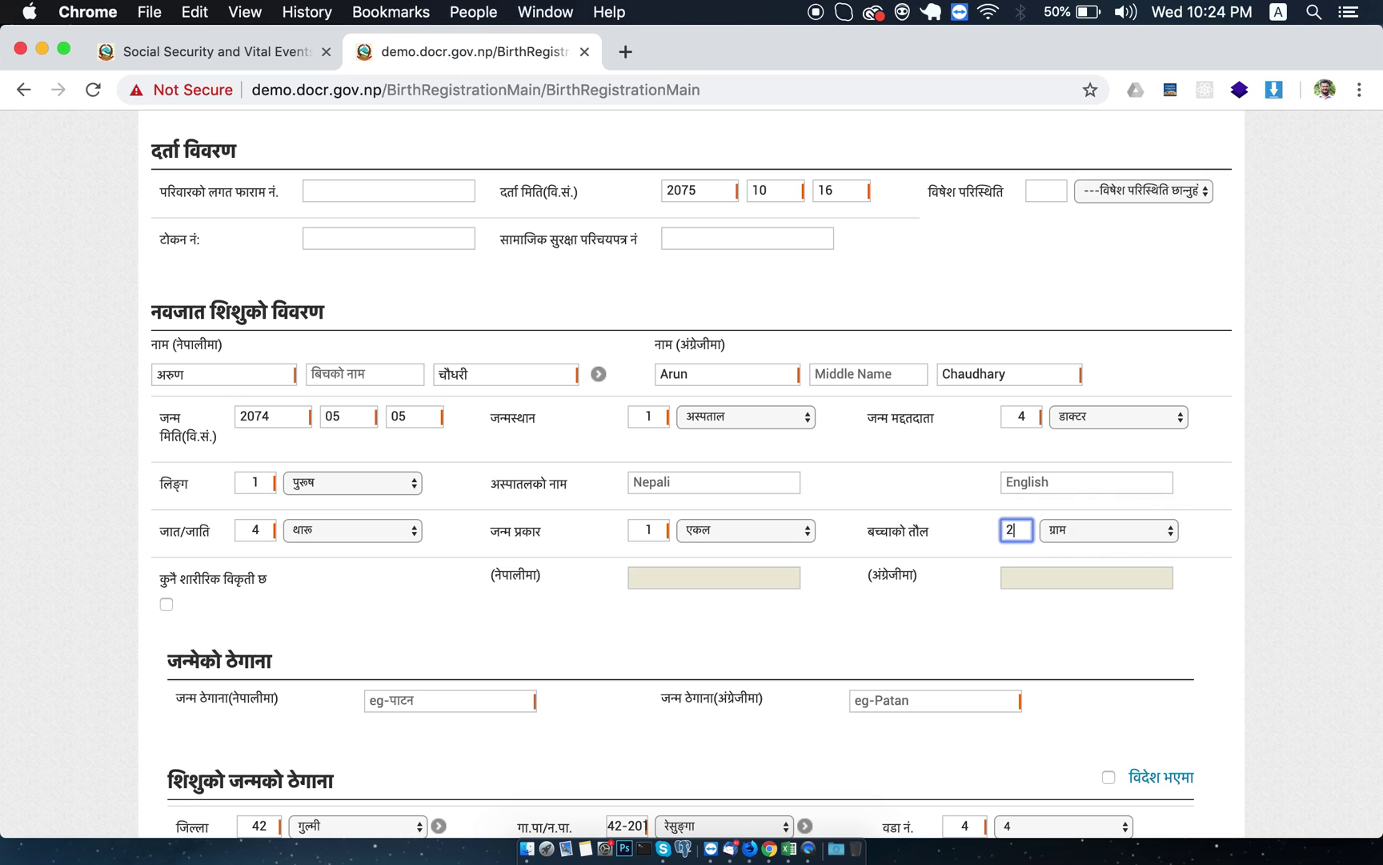
{"action": "key", "text": "Tab"}
{"action": "double_click", "coordinate": [1029, 522]}
{"action": "type", "text": "3000"}
{"action": "key", "text": "Tab"}
Tick the physical disability checkbox, then untick it so no disability is recorded.
{"action": "scroll", "coordinate": [787, 496], "scroll_direction": "down", "scroll_amount": 5}
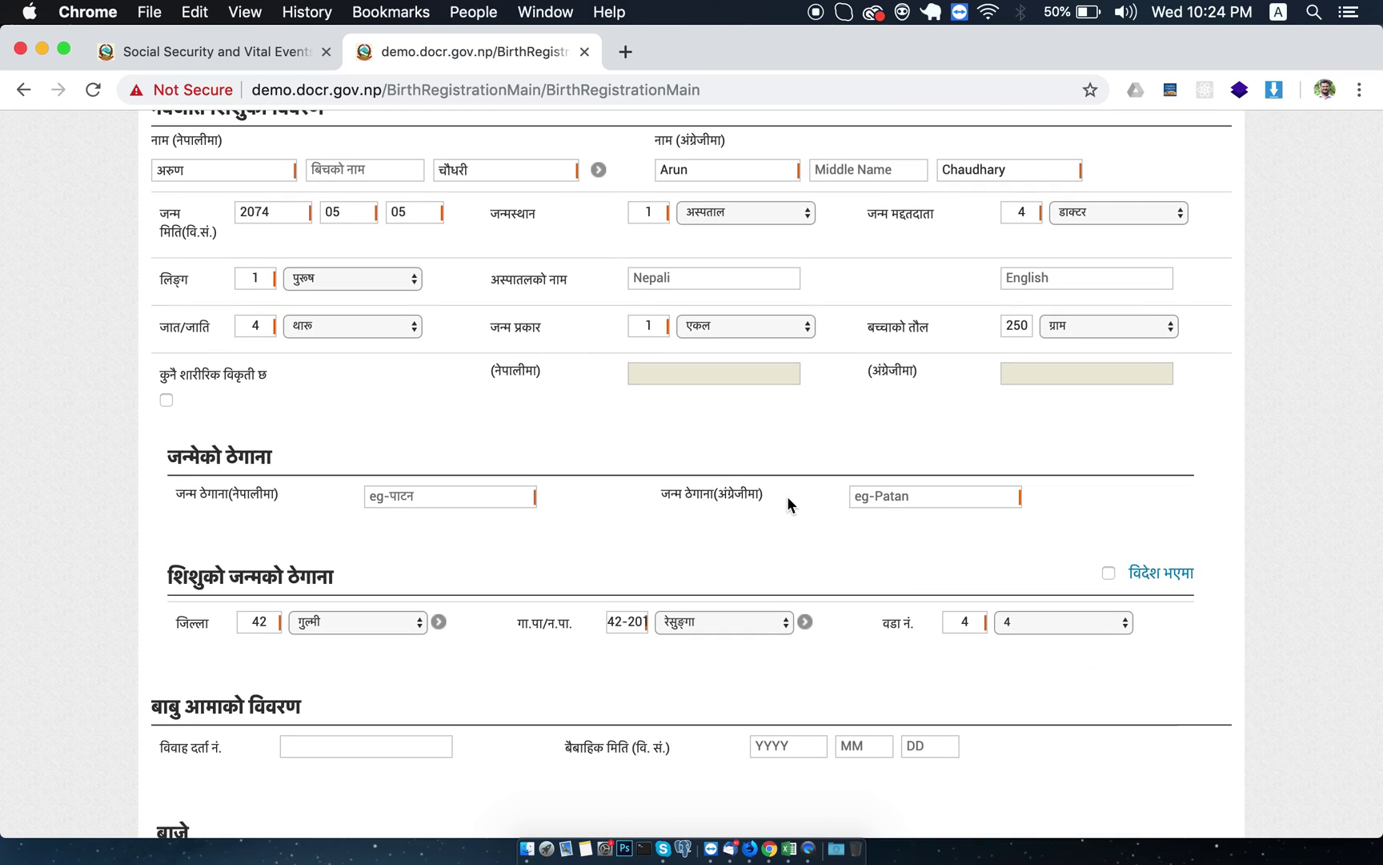
{"action": "left_click", "coordinate": [166, 398]}
{"action": "left_click", "coordinate": [640, 376]}
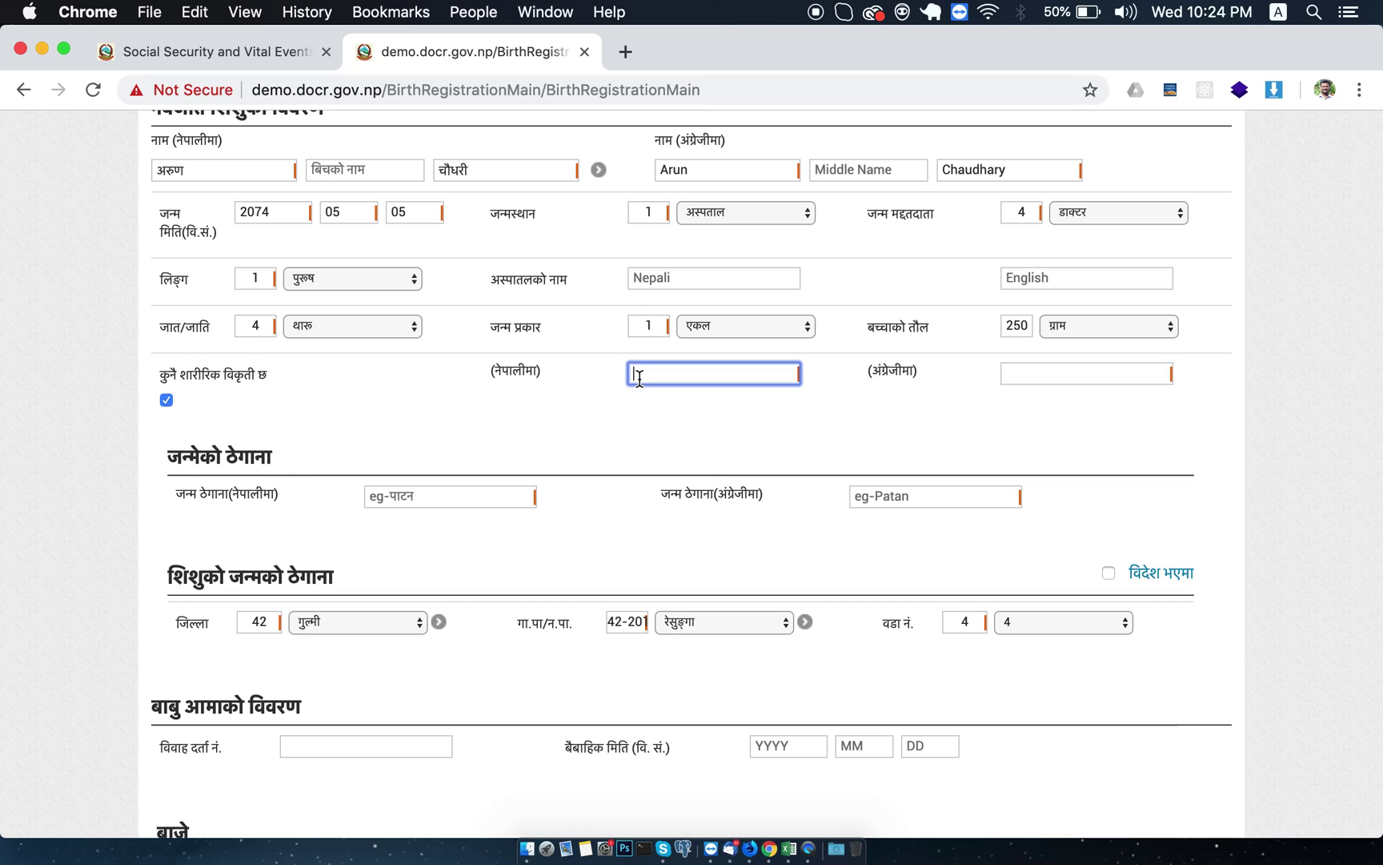
{"action": "left_click", "coordinate": [1049, 373]}
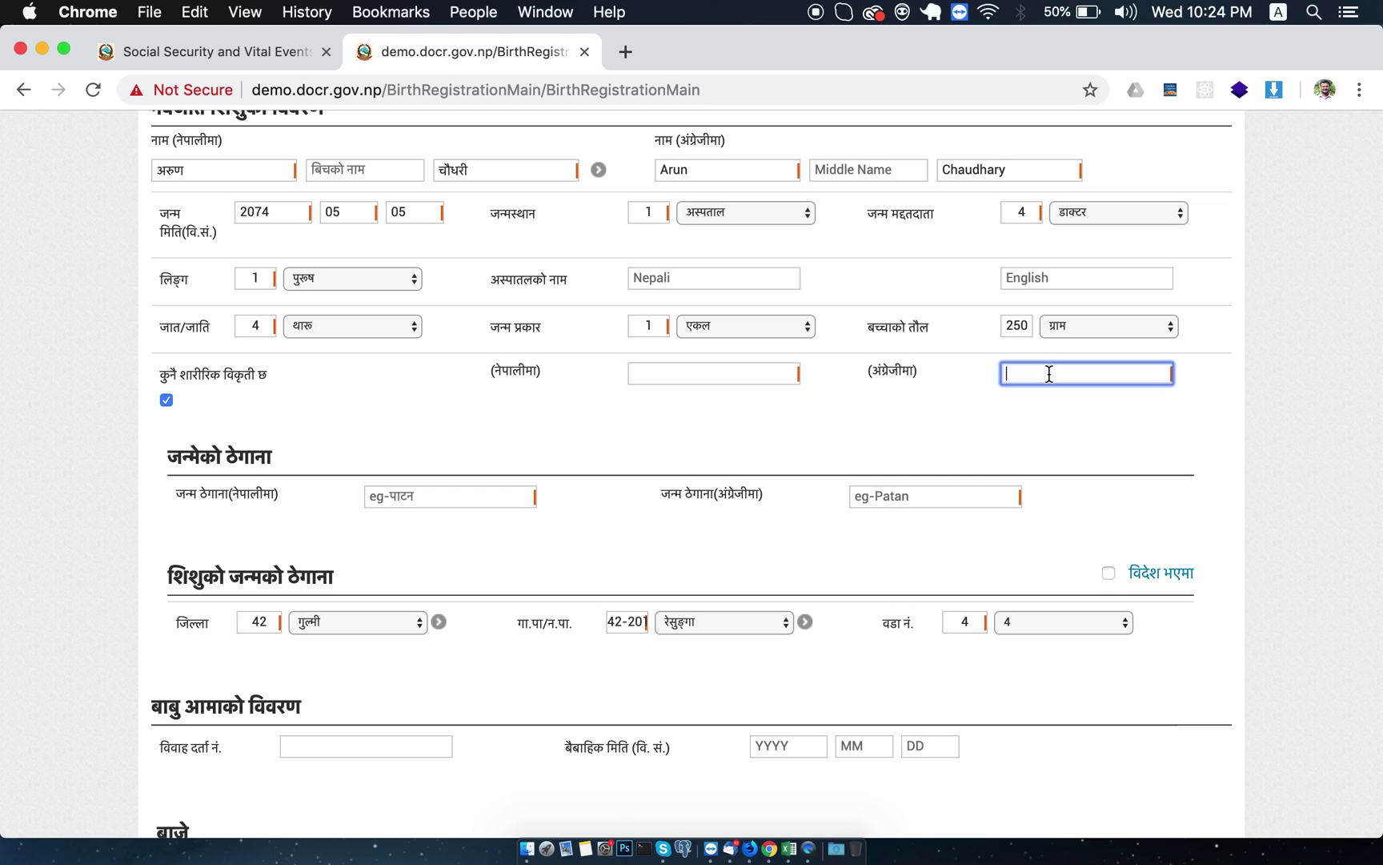
{"action": "left_click", "coordinate": [751, 370]}
{"action": "left_click", "coordinate": [1071, 373]}
{"action": "left_click", "coordinate": [766, 371]}
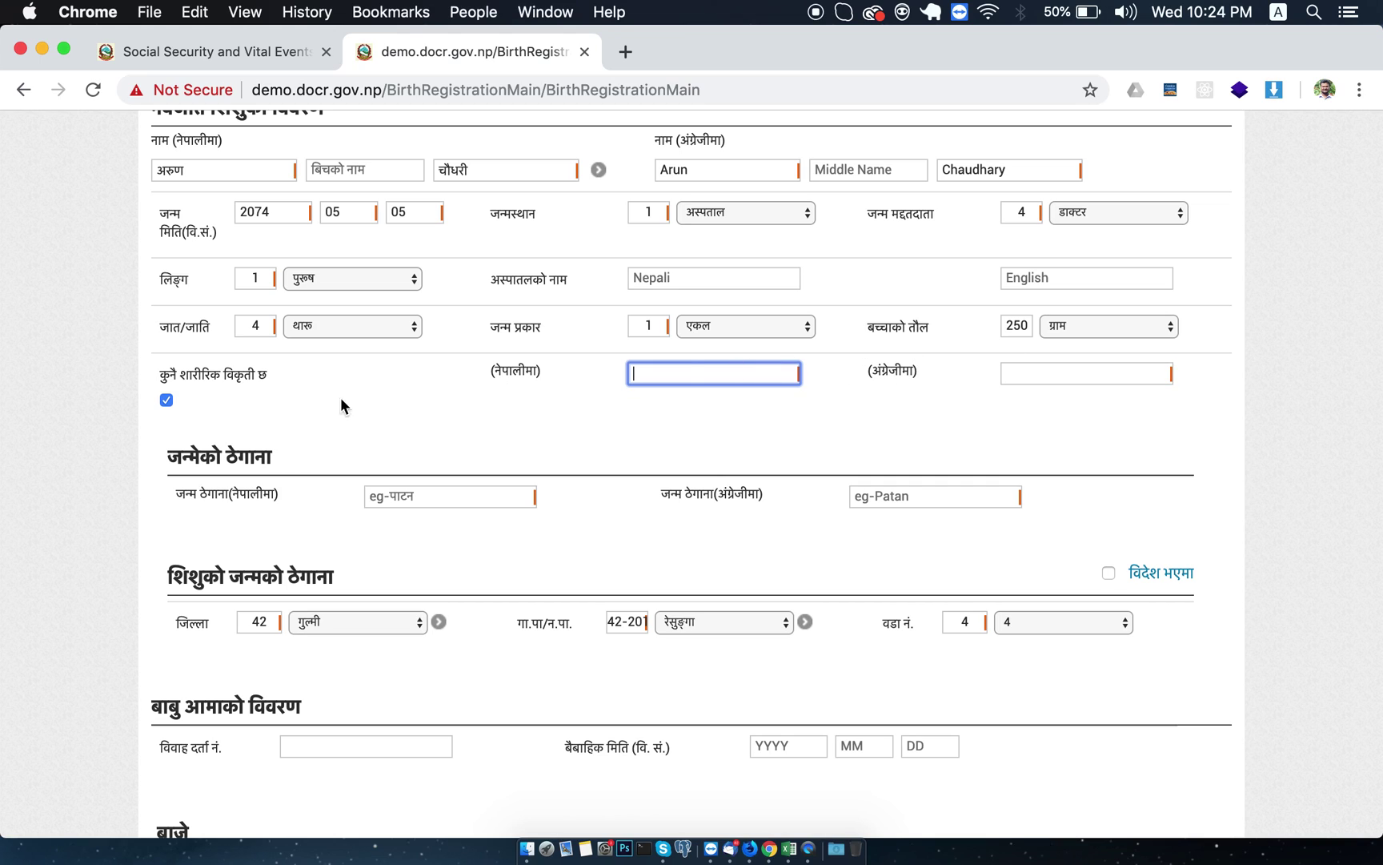
{"action": "left_click", "coordinate": [167, 399]}
Enter the birth address बिराटनगर in Nepali and Biratnagar in English.
{"action": "scroll", "coordinate": [416, 387], "scroll_direction": "down", "scroll_amount": 2}
{"action": "scroll", "coordinate": [417, 382], "scroll_direction": "down", "scroll_amount": 3}
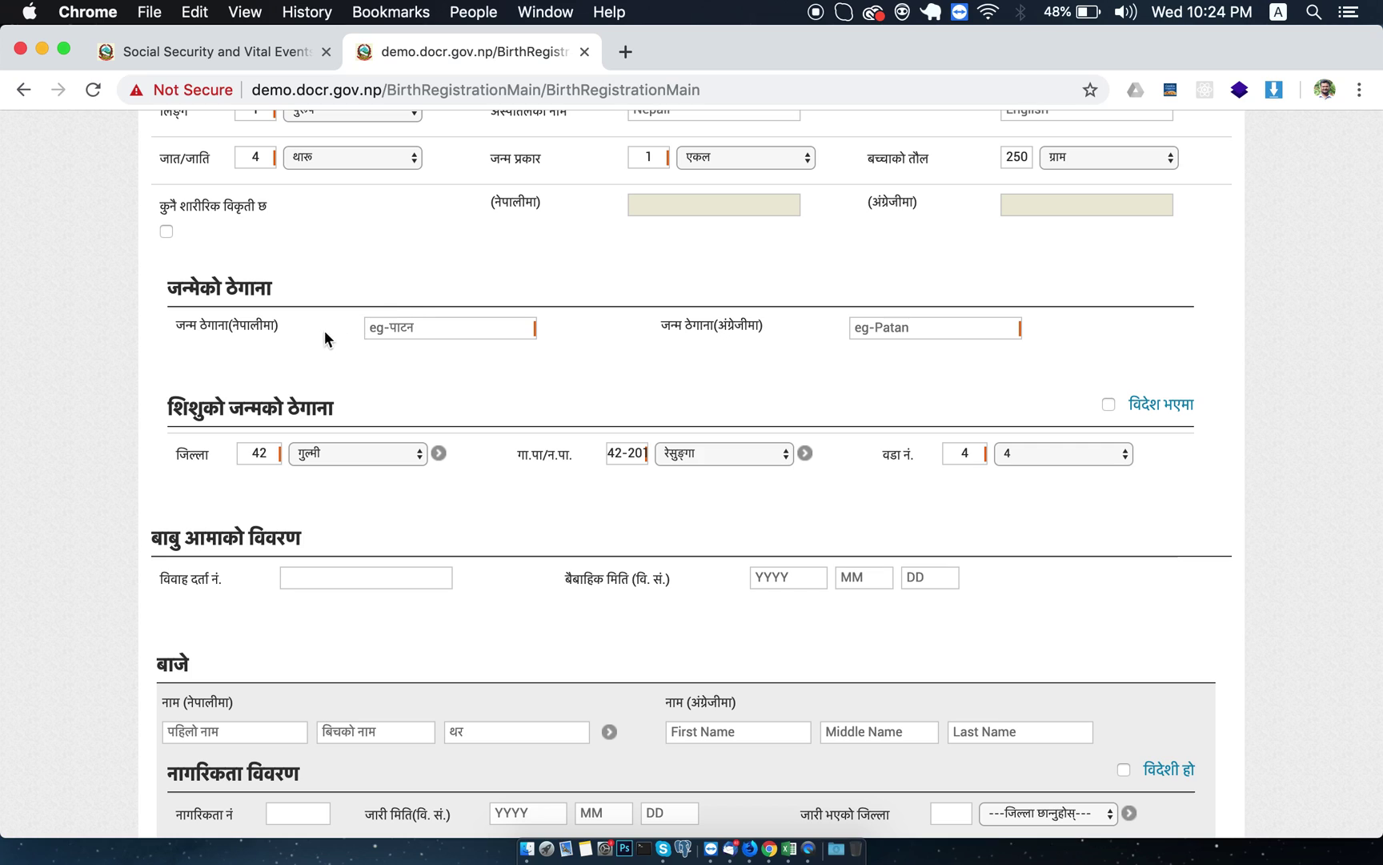
{"action": "left_click", "coordinate": [389, 328]}
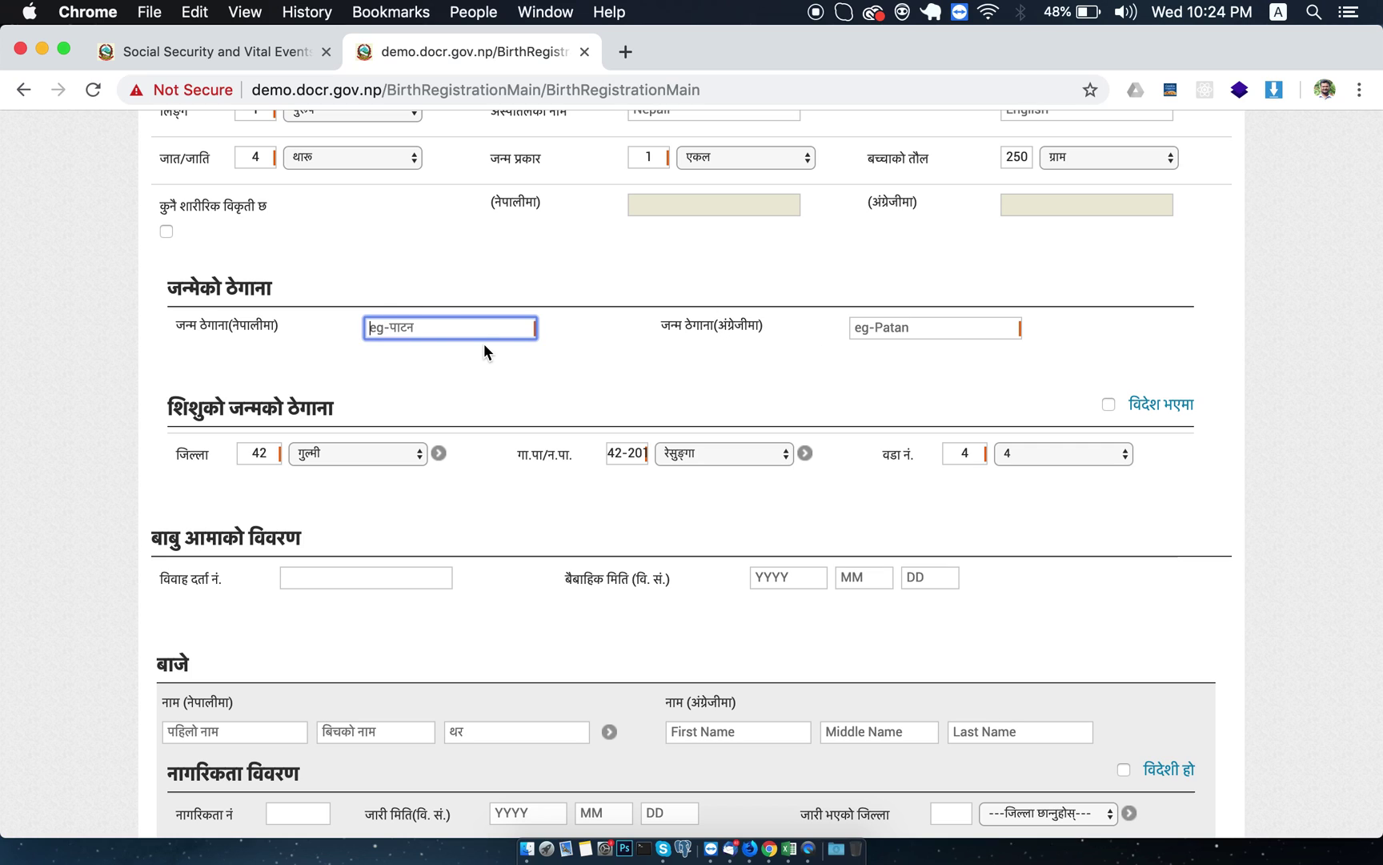
{"action": "type", "text": "बि"}
{"action": "type", "text": "रा"}
{"action": "type", "text": "ट"}
{"action": "type", "text": "नग।"}
{"action": "type", "text": "र"}
{"action": "key", "text": "Tab"}
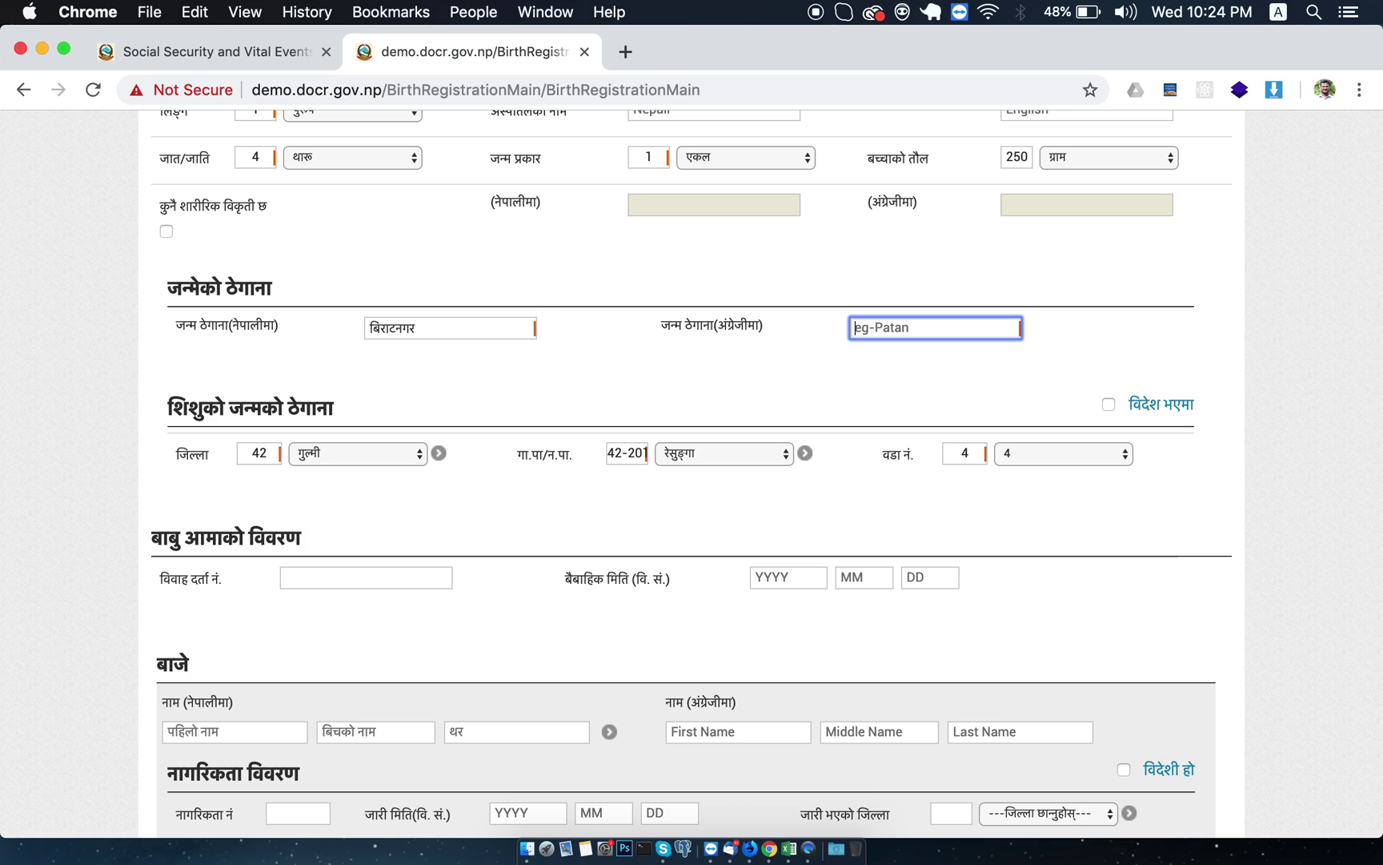
{"action": "type", "text": "Biratnagar"}
{"action": "key", "text": "Tab"}
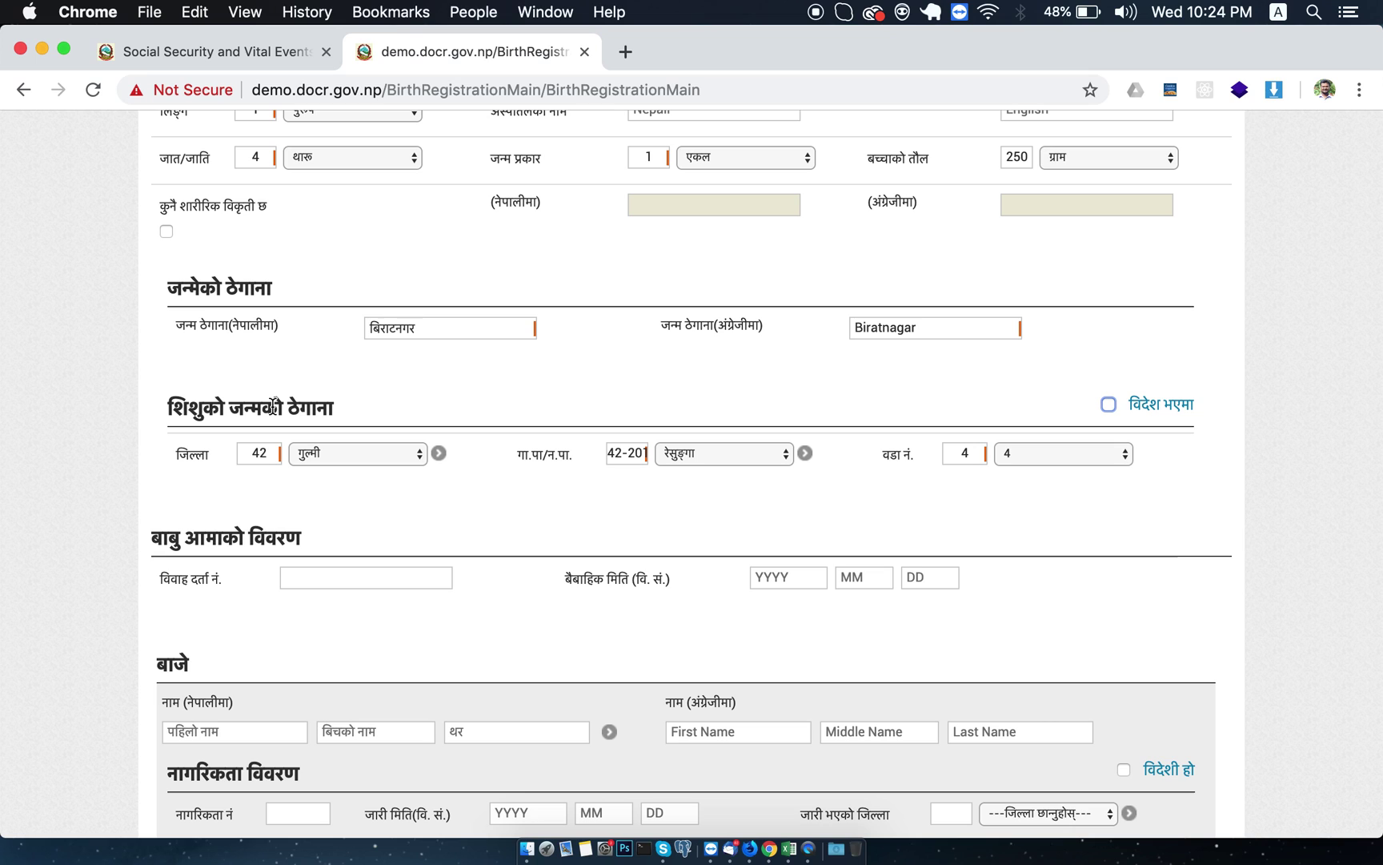
Set the child's birth address to district मोरङ, municipality बुढीगंगा, ward 4.
{"action": "left_click", "coordinate": [343, 457]}
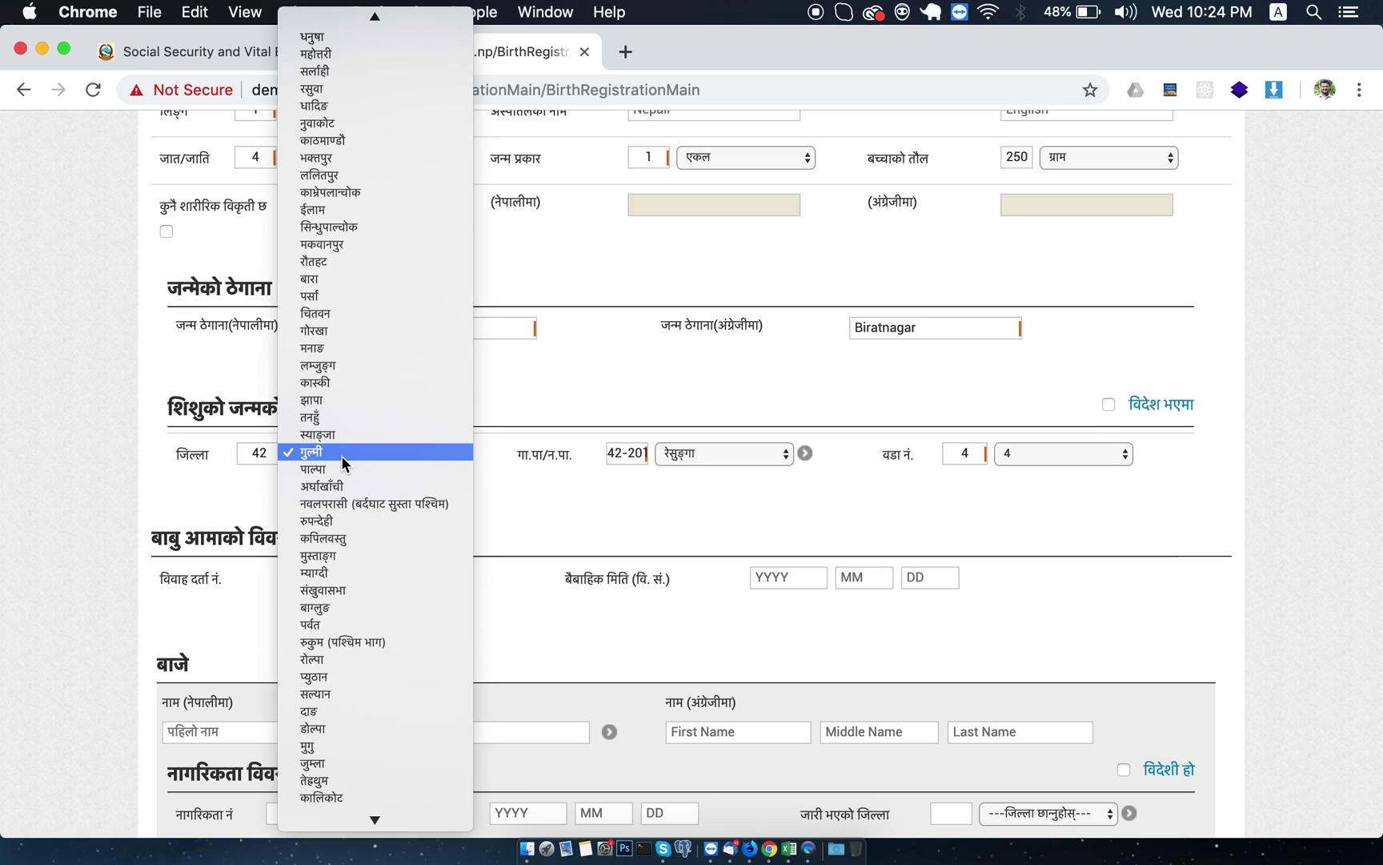
{"action": "scroll", "coordinate": [343, 383], "scroll_direction": "down", "scroll_amount": 5}
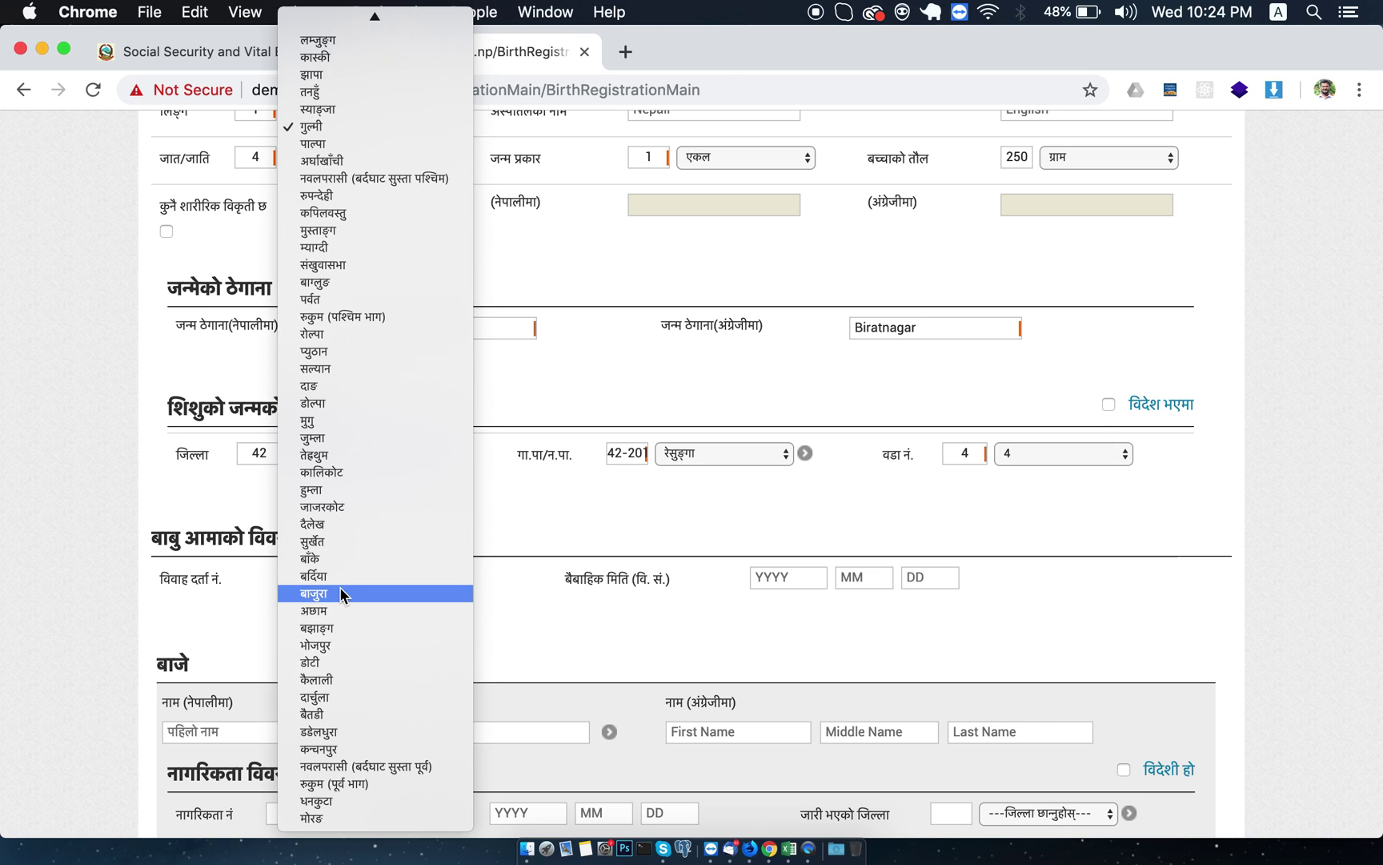
{"action": "left_click", "coordinate": [314, 817]}
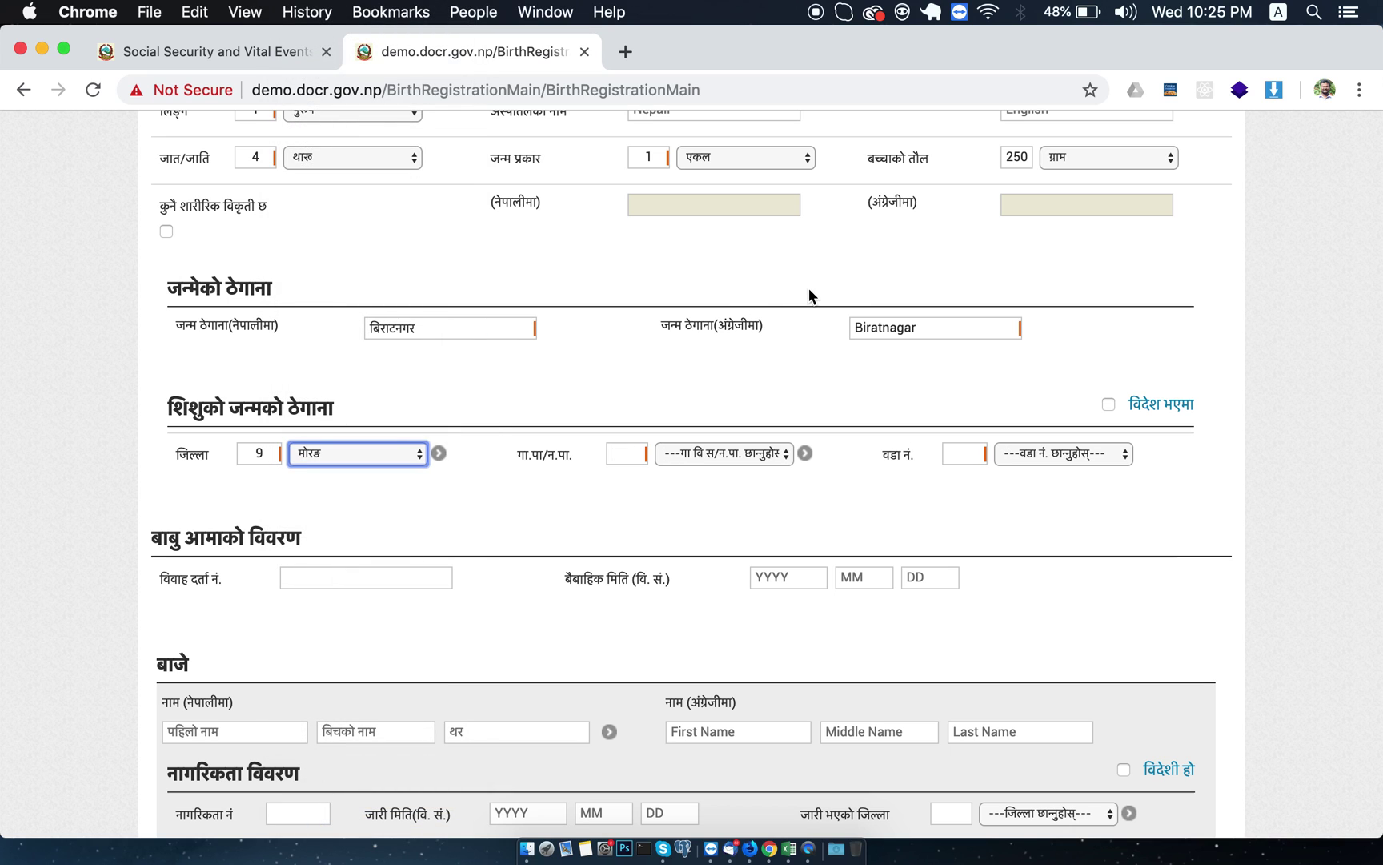
{"action": "scroll", "coordinate": [870, 337], "scroll_direction": "up", "scroll_amount": 10}
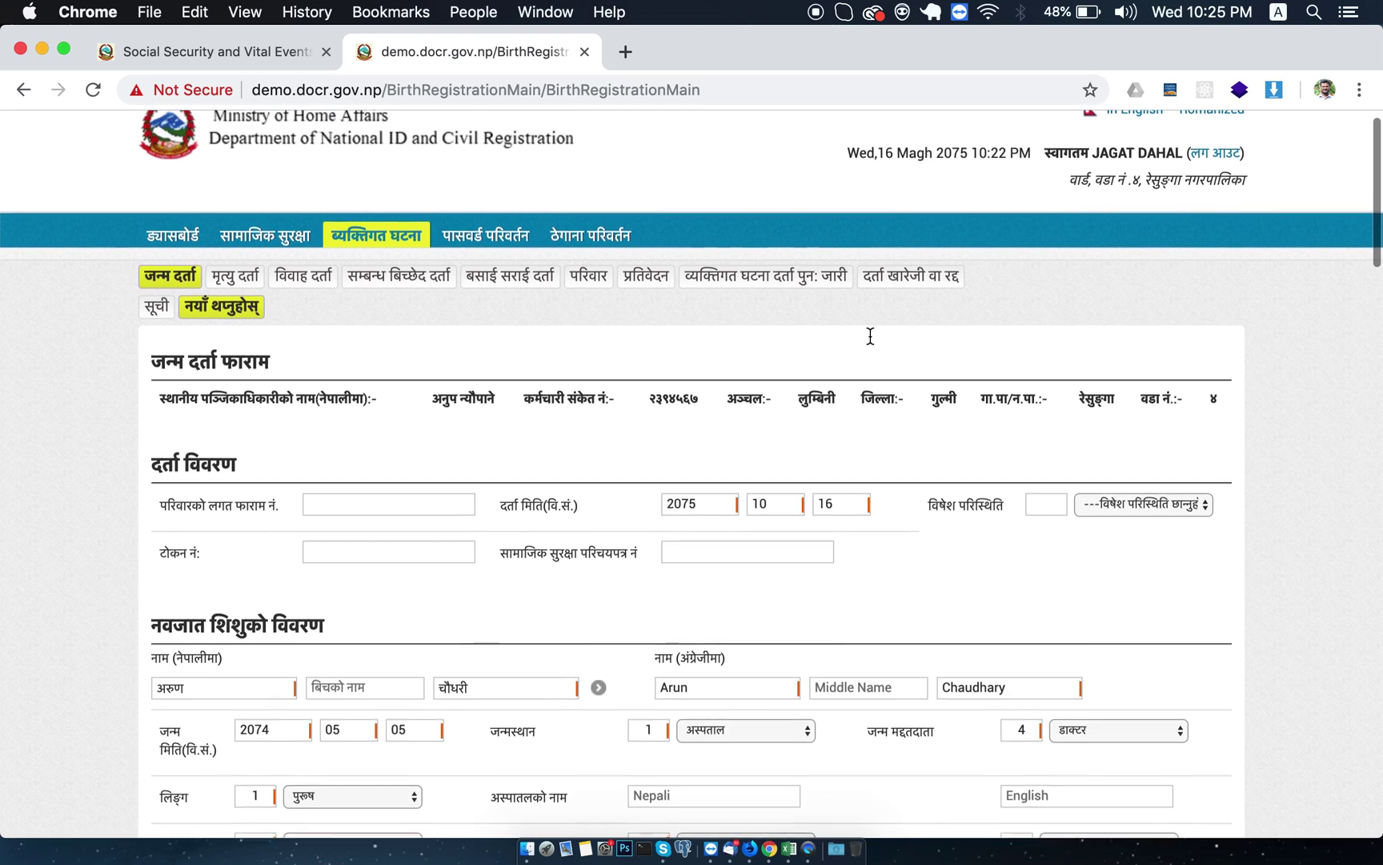
{"action": "scroll", "coordinate": [869, 335], "scroll_direction": "down", "scroll_amount": 6}
{"action": "scroll", "coordinate": [869, 334], "scroll_direction": "down", "scroll_amount": 1}
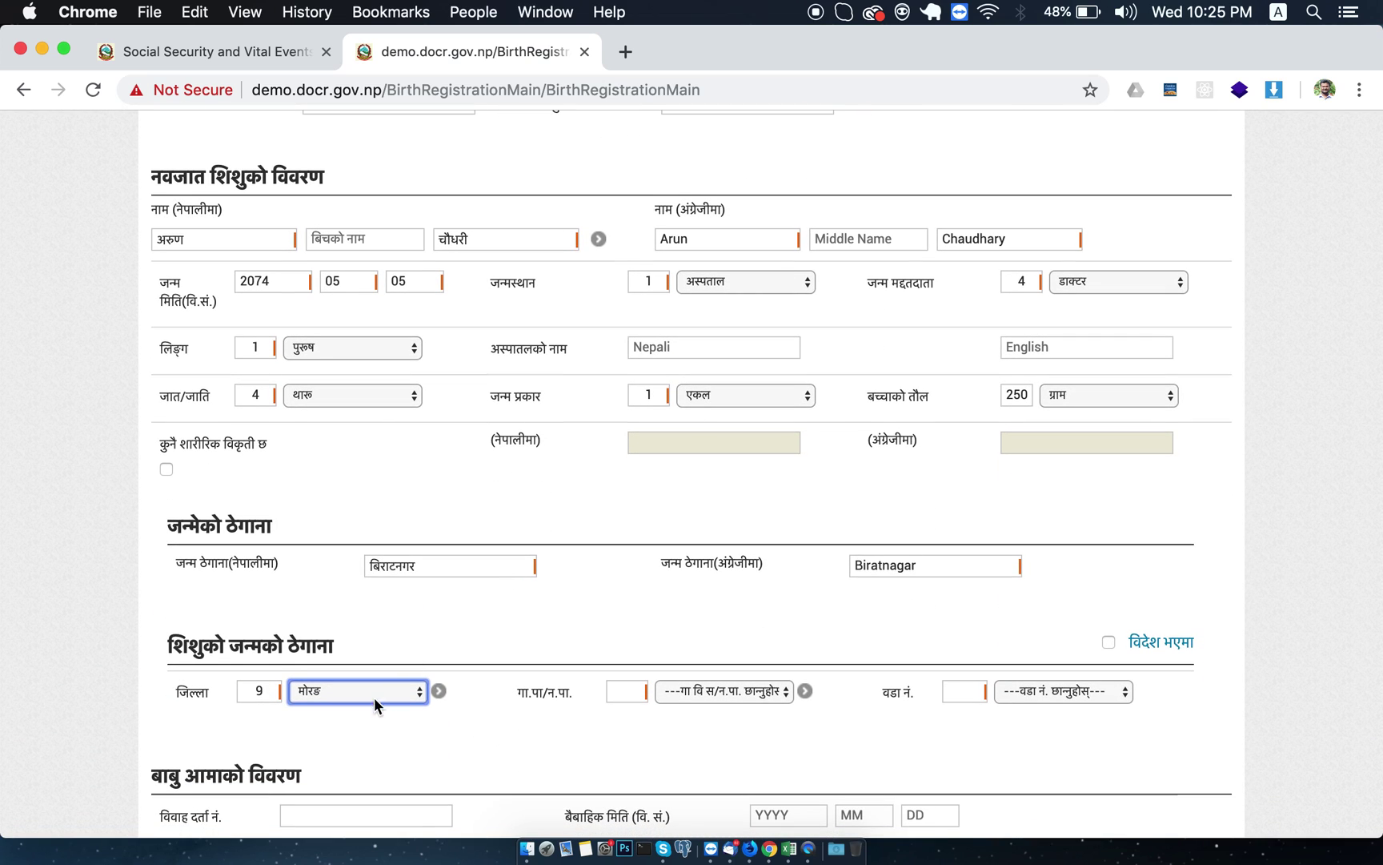
{"action": "left_click", "coordinate": [704, 688]}
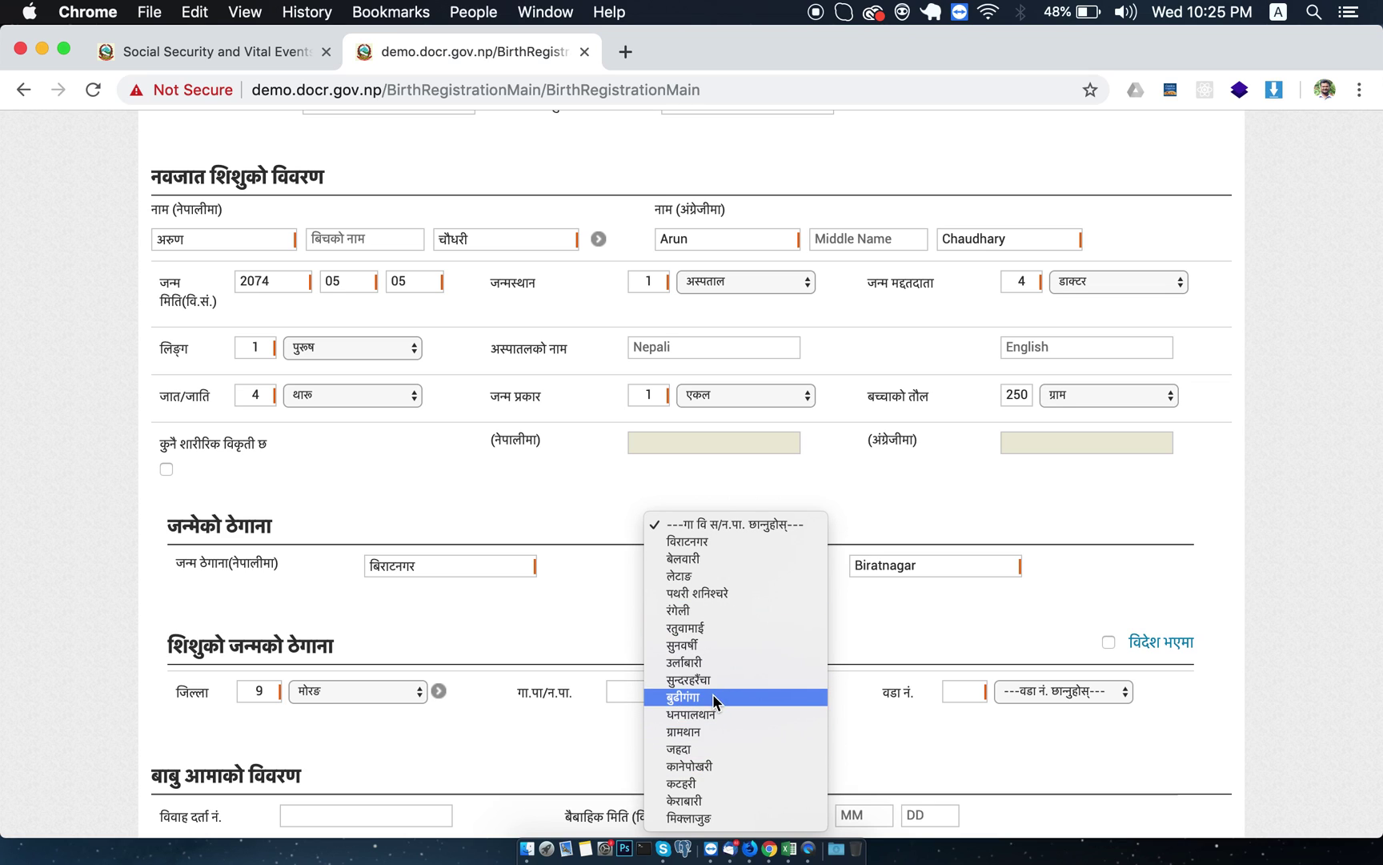
{"action": "left_click", "coordinate": [713, 692]}
{"action": "scroll", "coordinate": [868, 629], "scroll_direction": "down", "scroll_amount": 5}
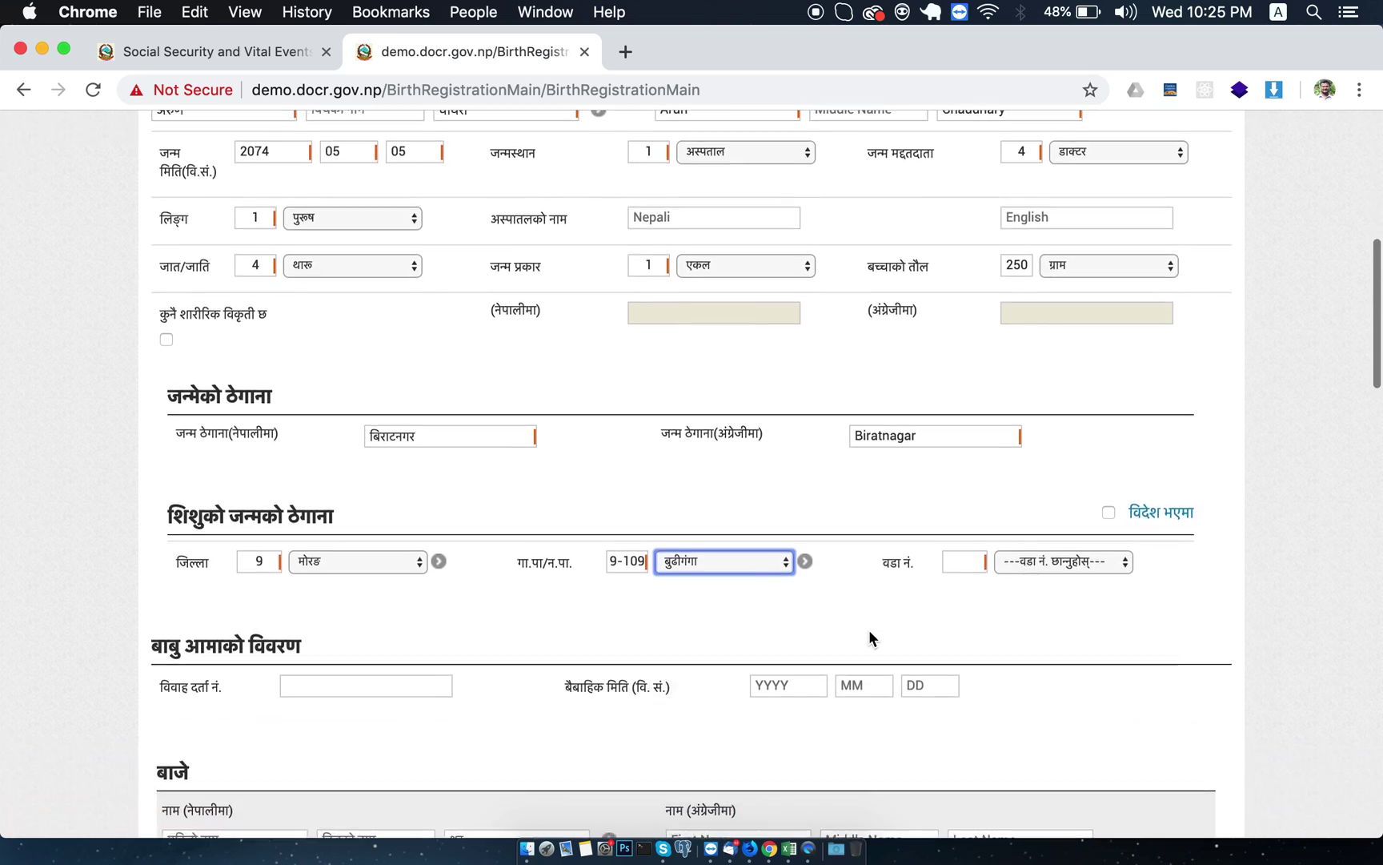
{"action": "left_click", "coordinate": [1061, 498]}
{"action": "left_click", "coordinate": [1034, 565]}
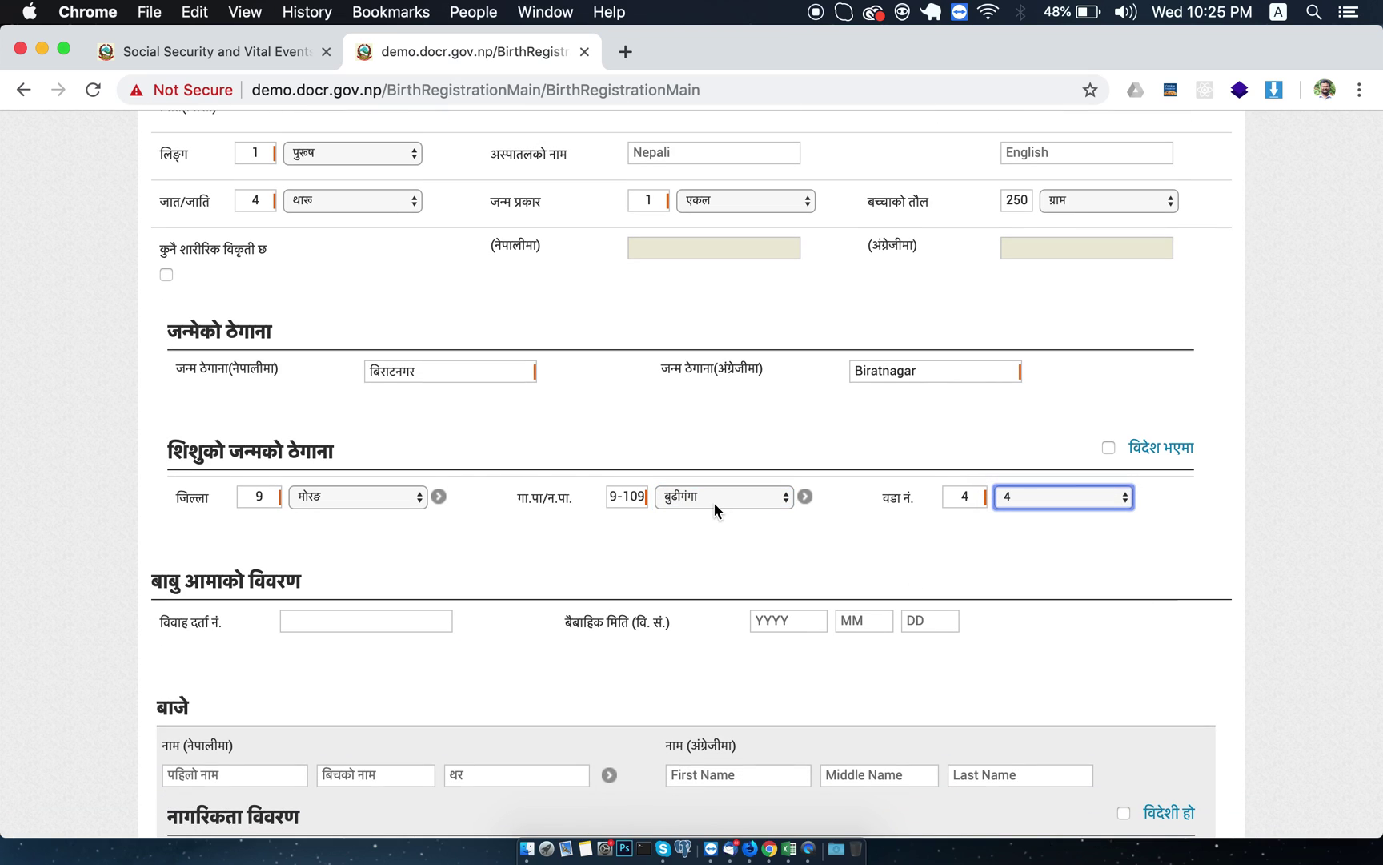
{"action": "scroll", "coordinate": [714, 509], "scroll_direction": "down", "scroll_amount": 5}
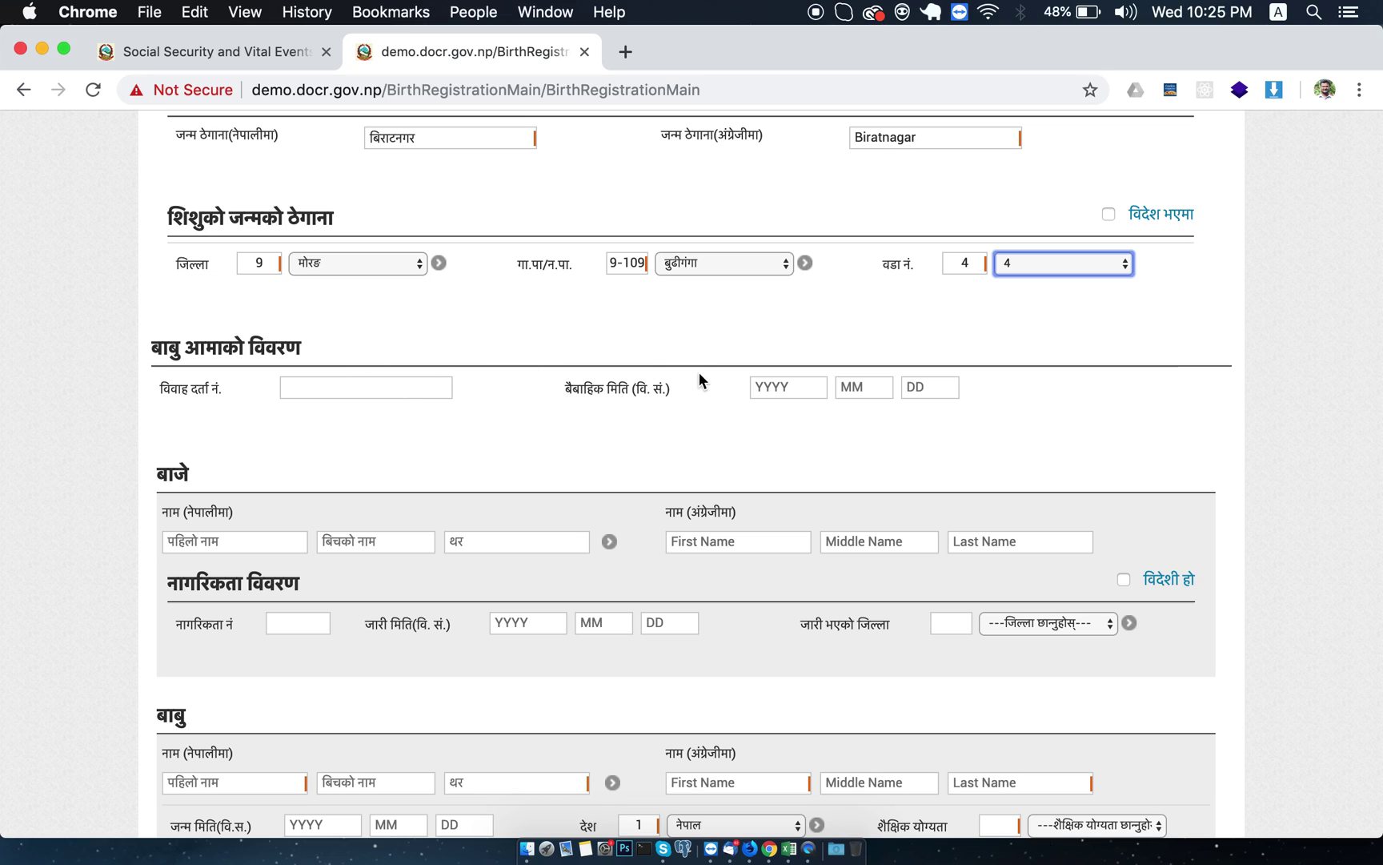
Leave the marriage date blank and move down to the बाबु section.
{"action": "left_click", "coordinate": [800, 382]}
{"action": "left_click", "coordinate": [861, 388]}
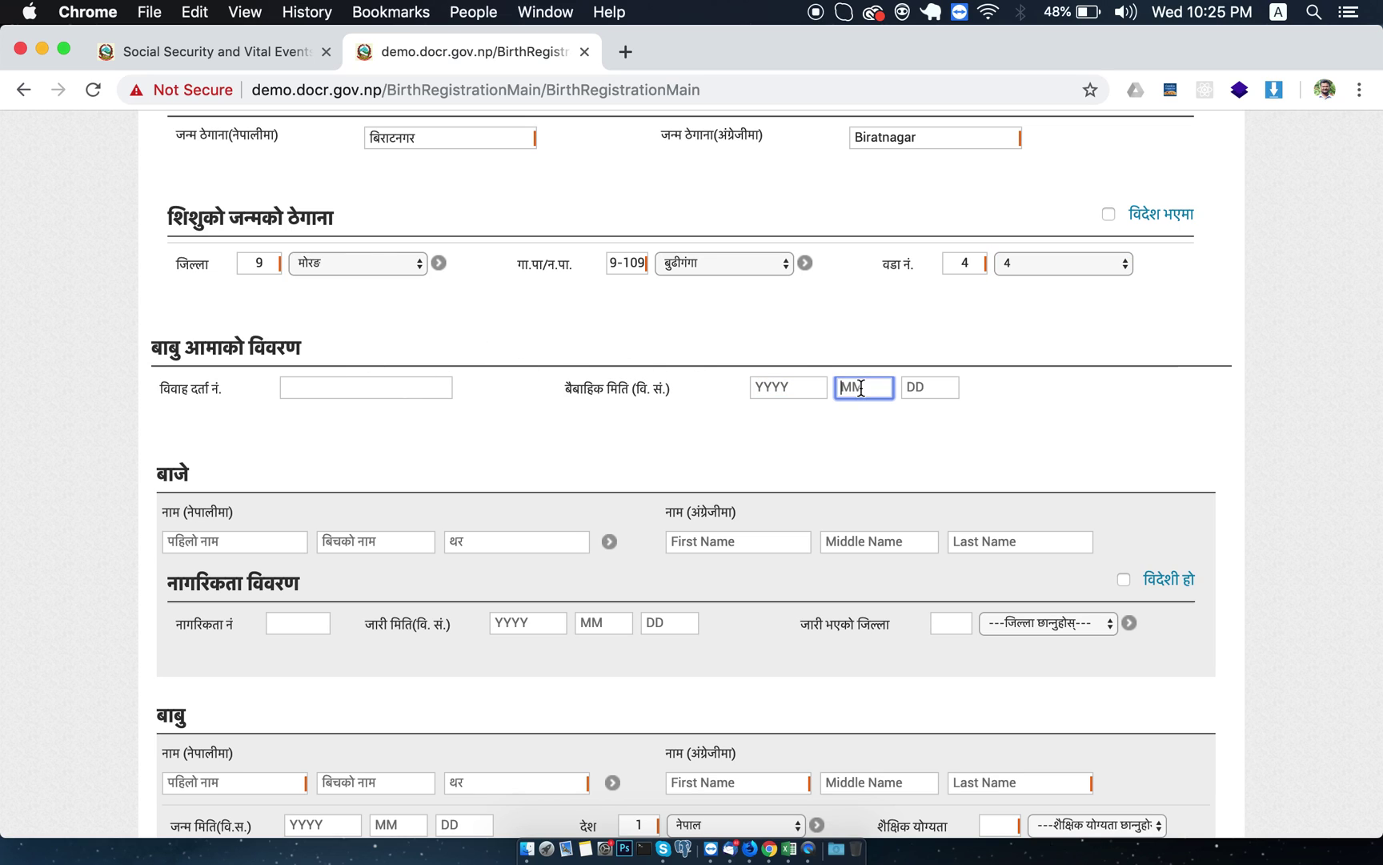
{"action": "left_click", "coordinate": [927, 388]}
{"action": "left_click", "coordinate": [1045, 396]}
{"action": "scroll", "coordinate": [668, 454], "scroll_direction": "down", "scroll_amount": 5}
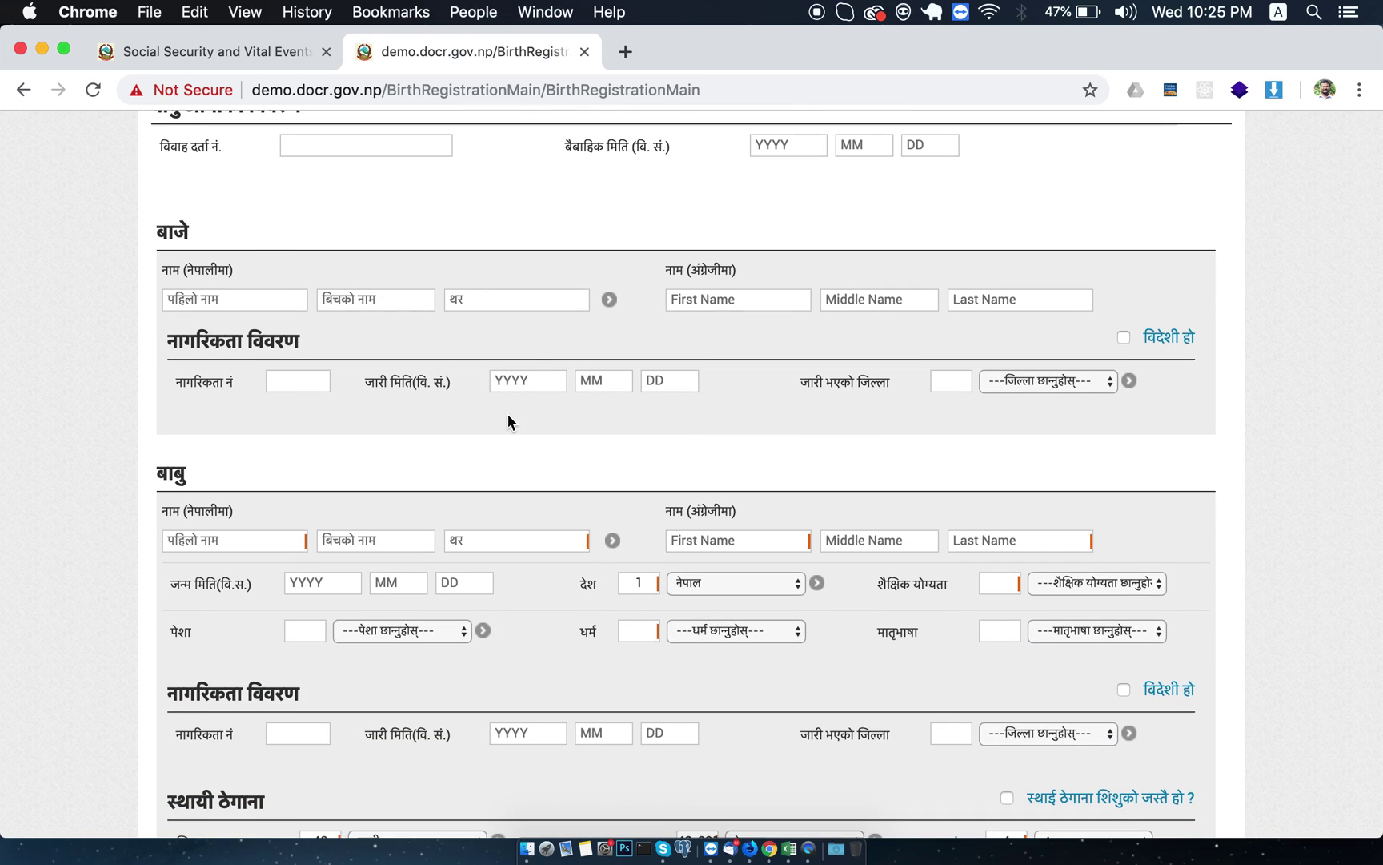
{"action": "scroll", "coordinate": [388, 398], "scroll_direction": "down", "scroll_amount": 5}
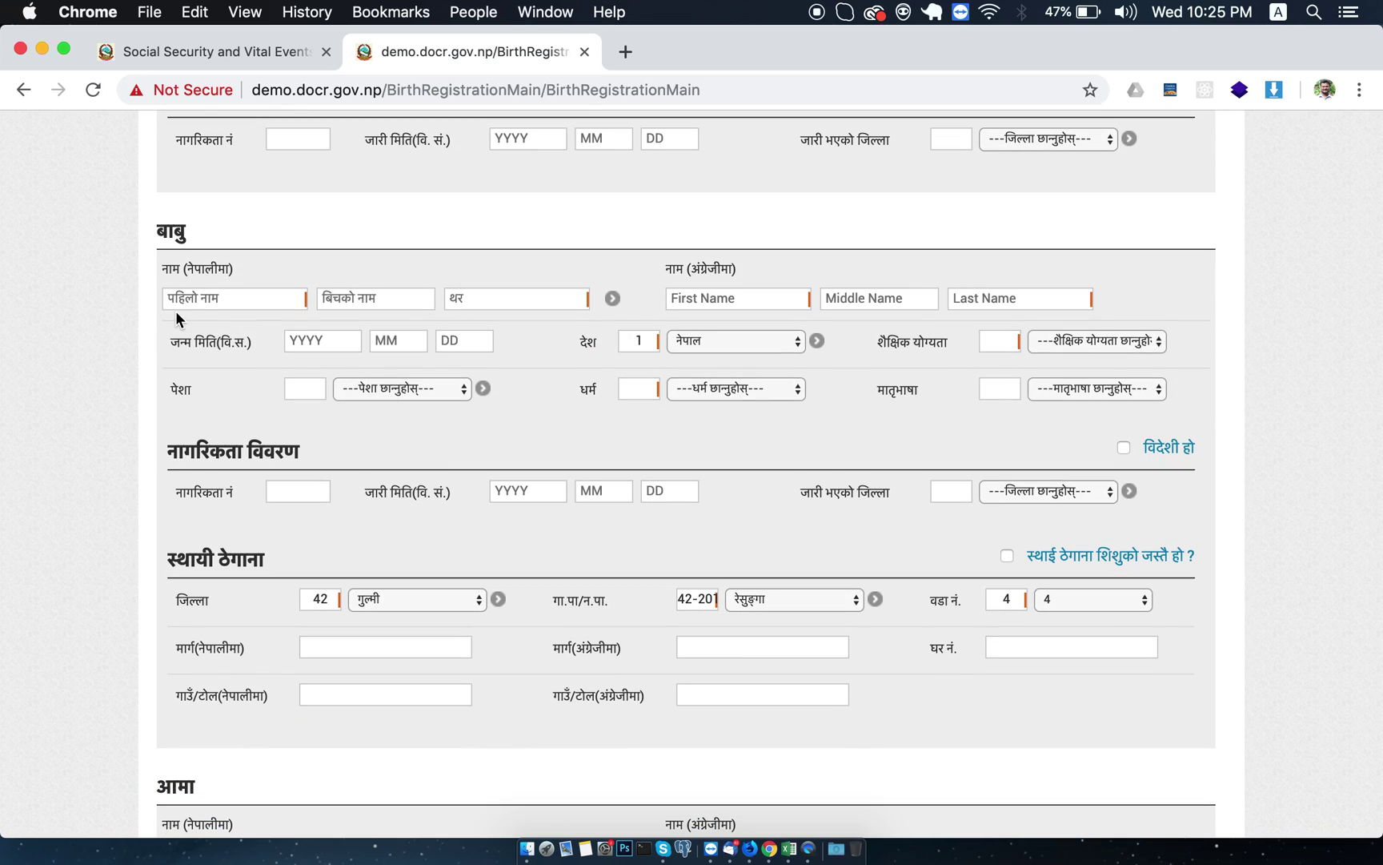
Enter the father's first name and surname in Nepali and in English.
{"action": "left_click", "coordinate": [199, 295]}
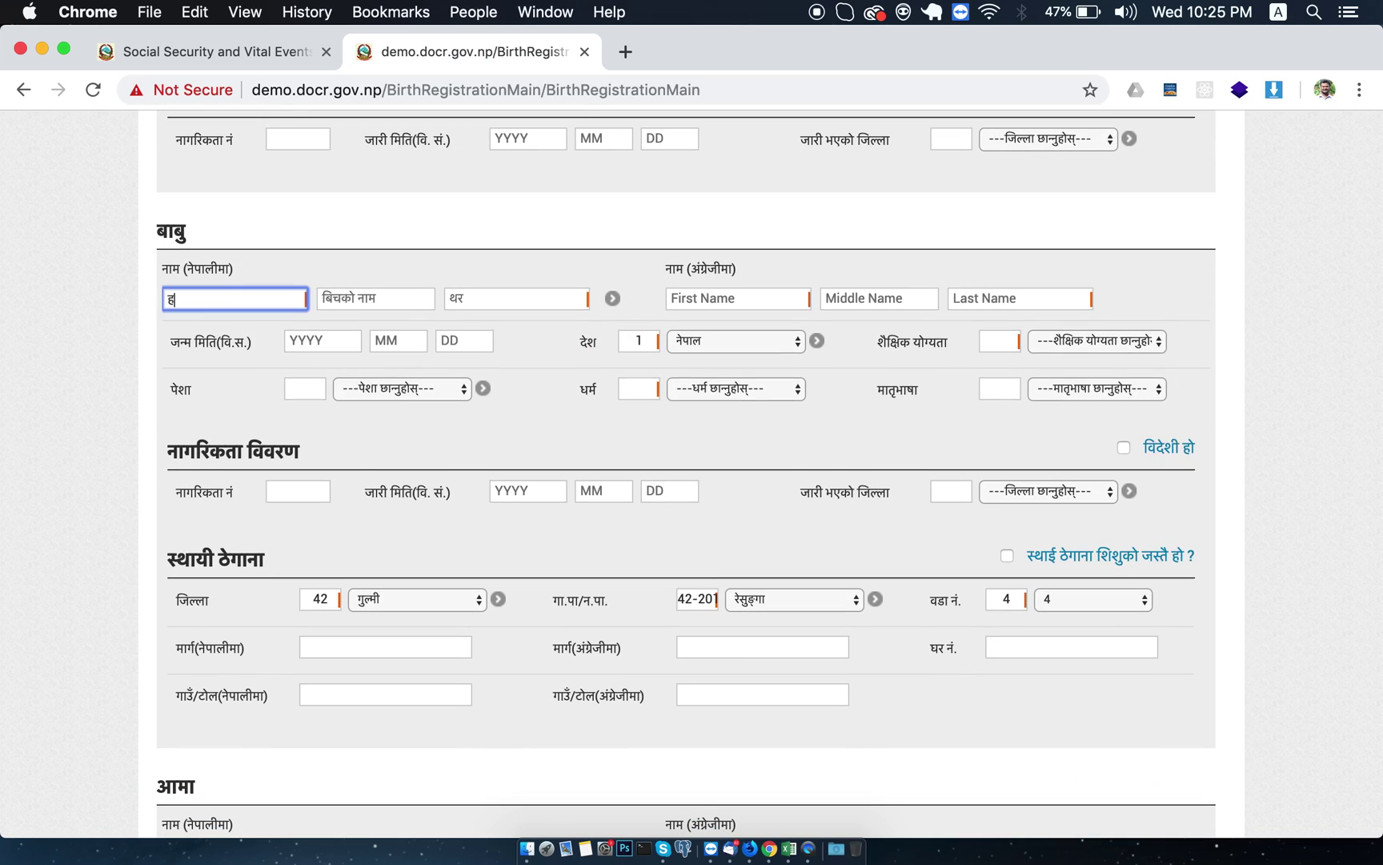
{"action": "key", "text": "Tab"}
{"action": "key", "text": "Tab"}
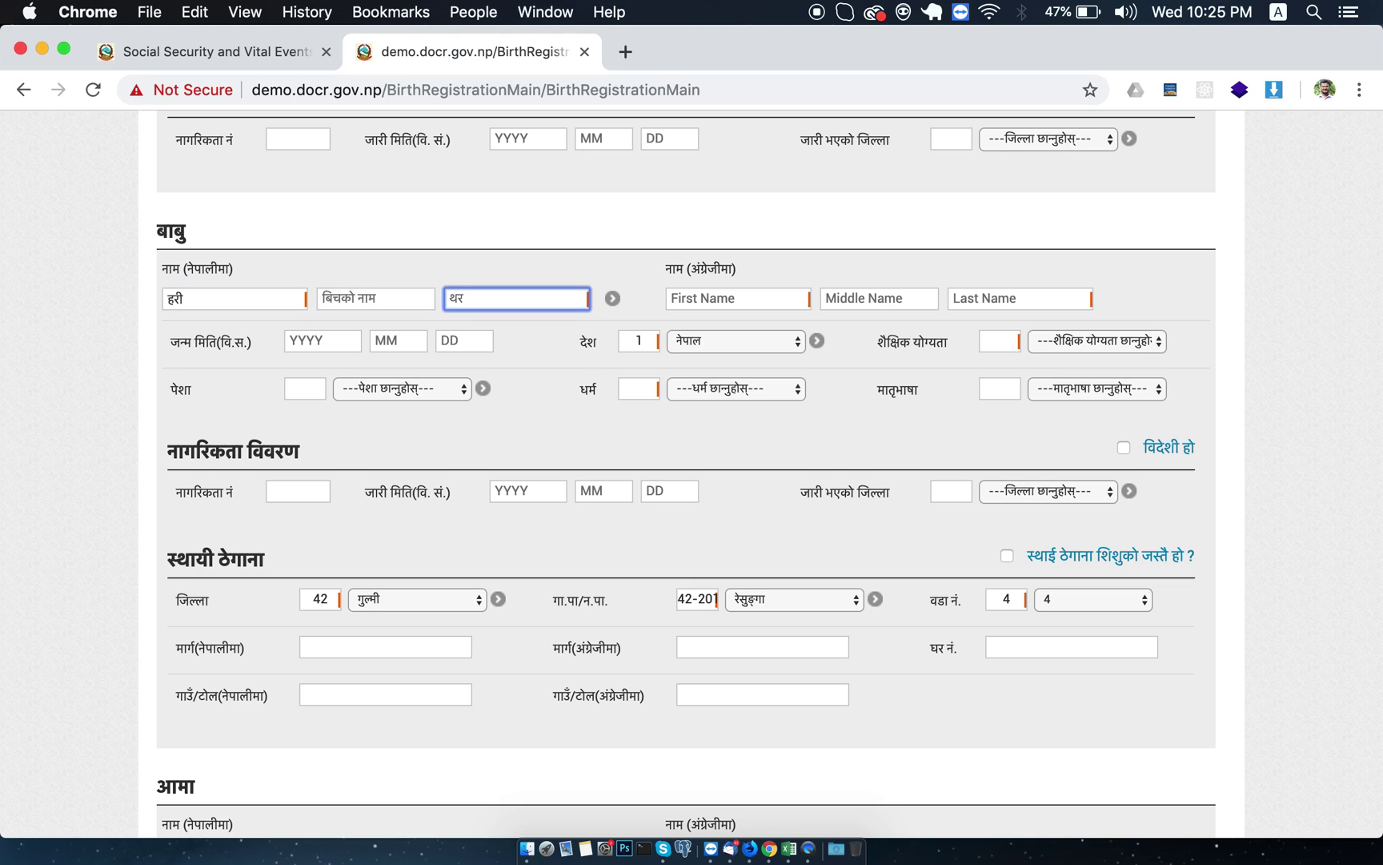
{"action": "left_click", "coordinate": [737, 298]}
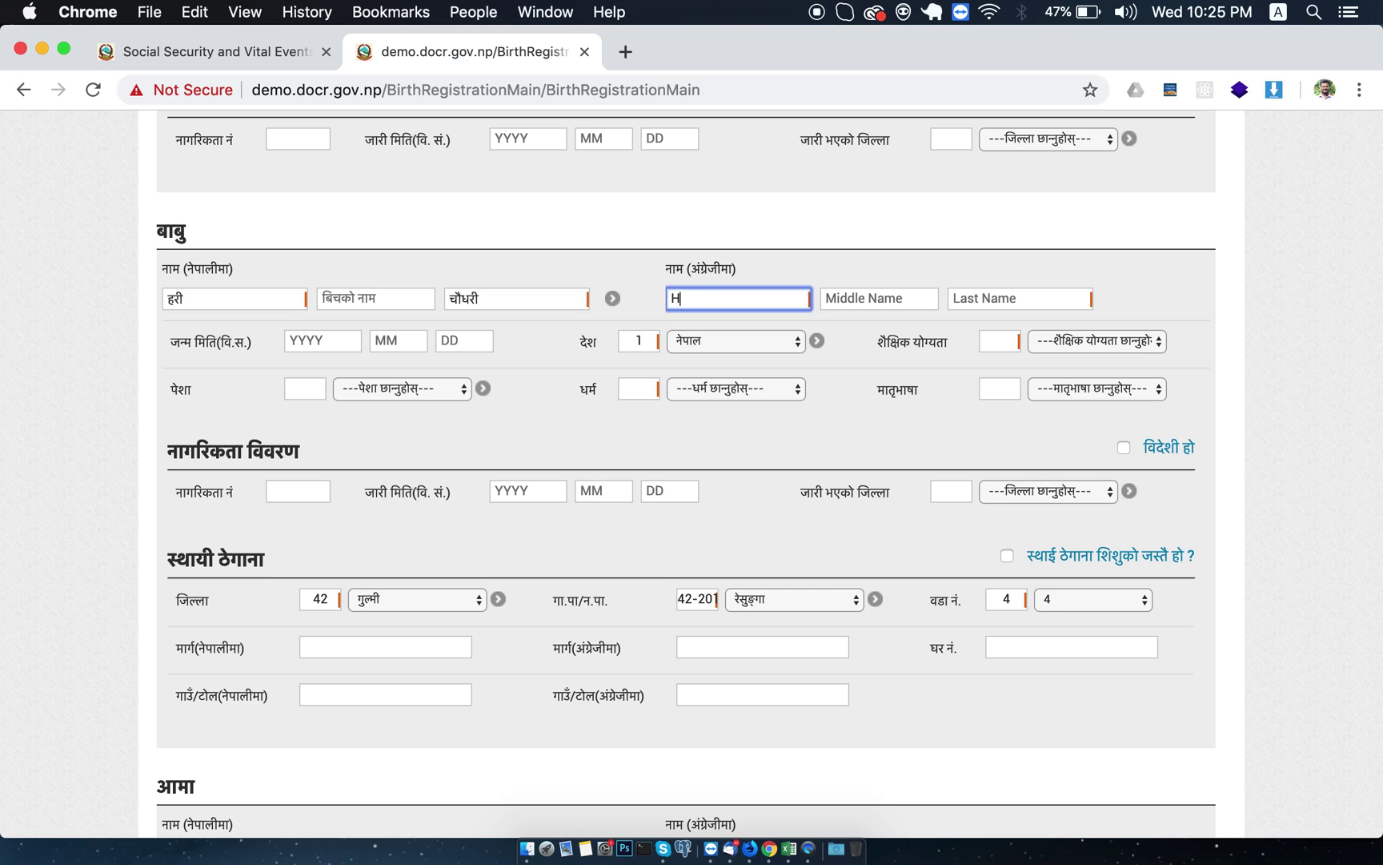
{"action": "key", "text": "Tab"}
{"action": "key", "text": "Tab"}
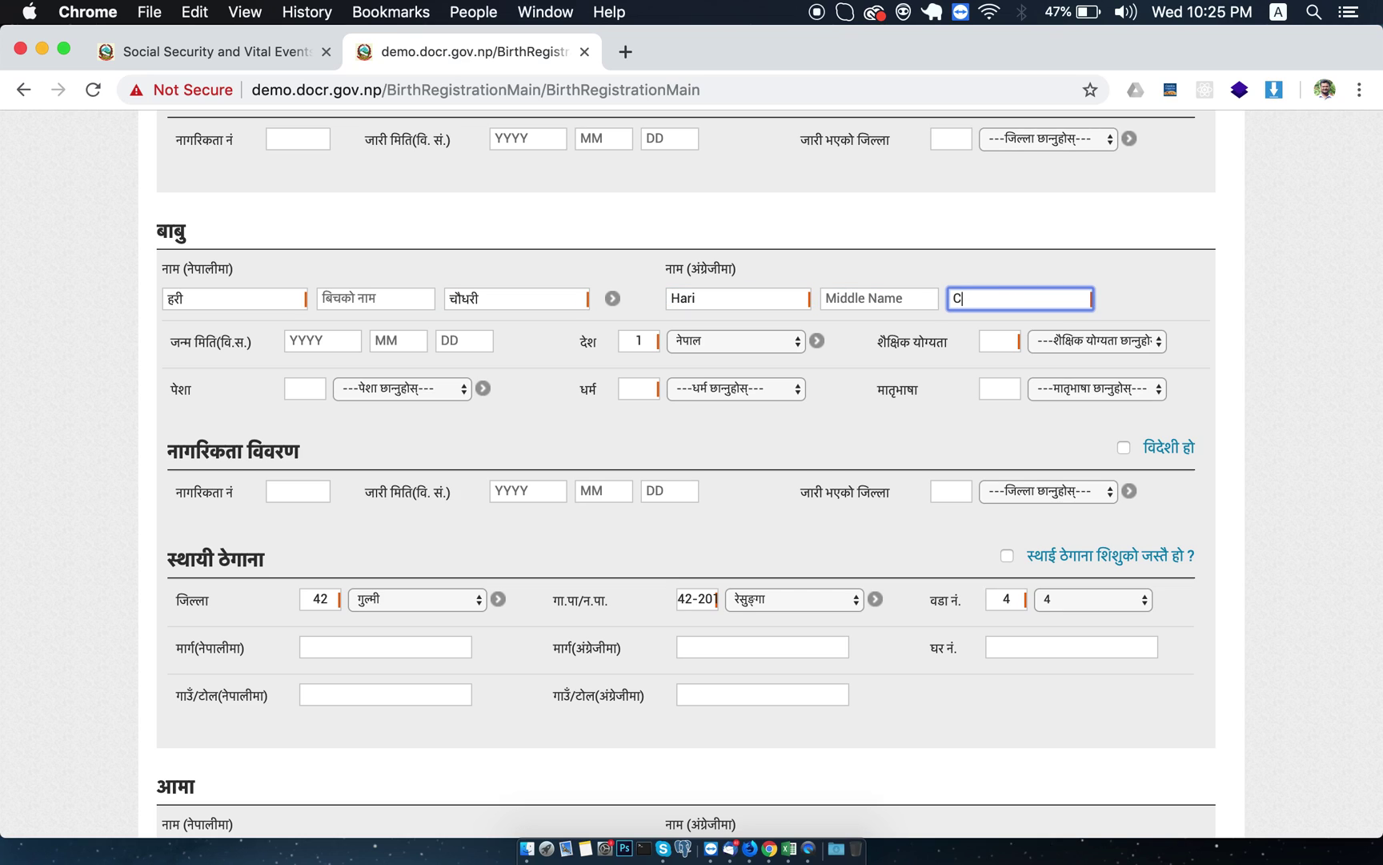
{"action": "key", "text": "Left"}
{"action": "key", "text": "Tab"}
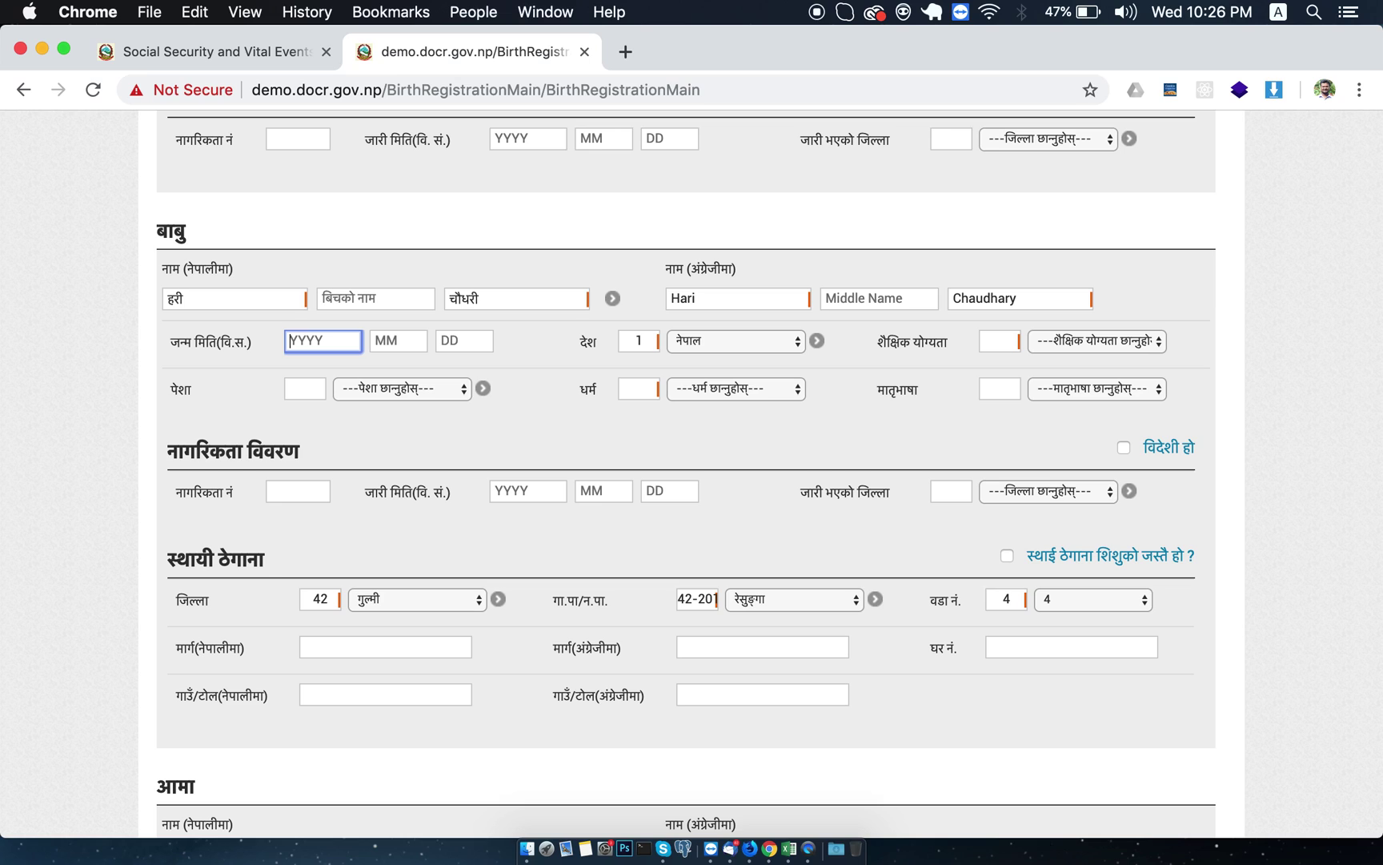
{"action": "key", "text": "Tab"}
{"action": "key", "text": "Tab"}
{"action": "key", "text": "Tab"}
{"action": "key", "text": "Tab"}
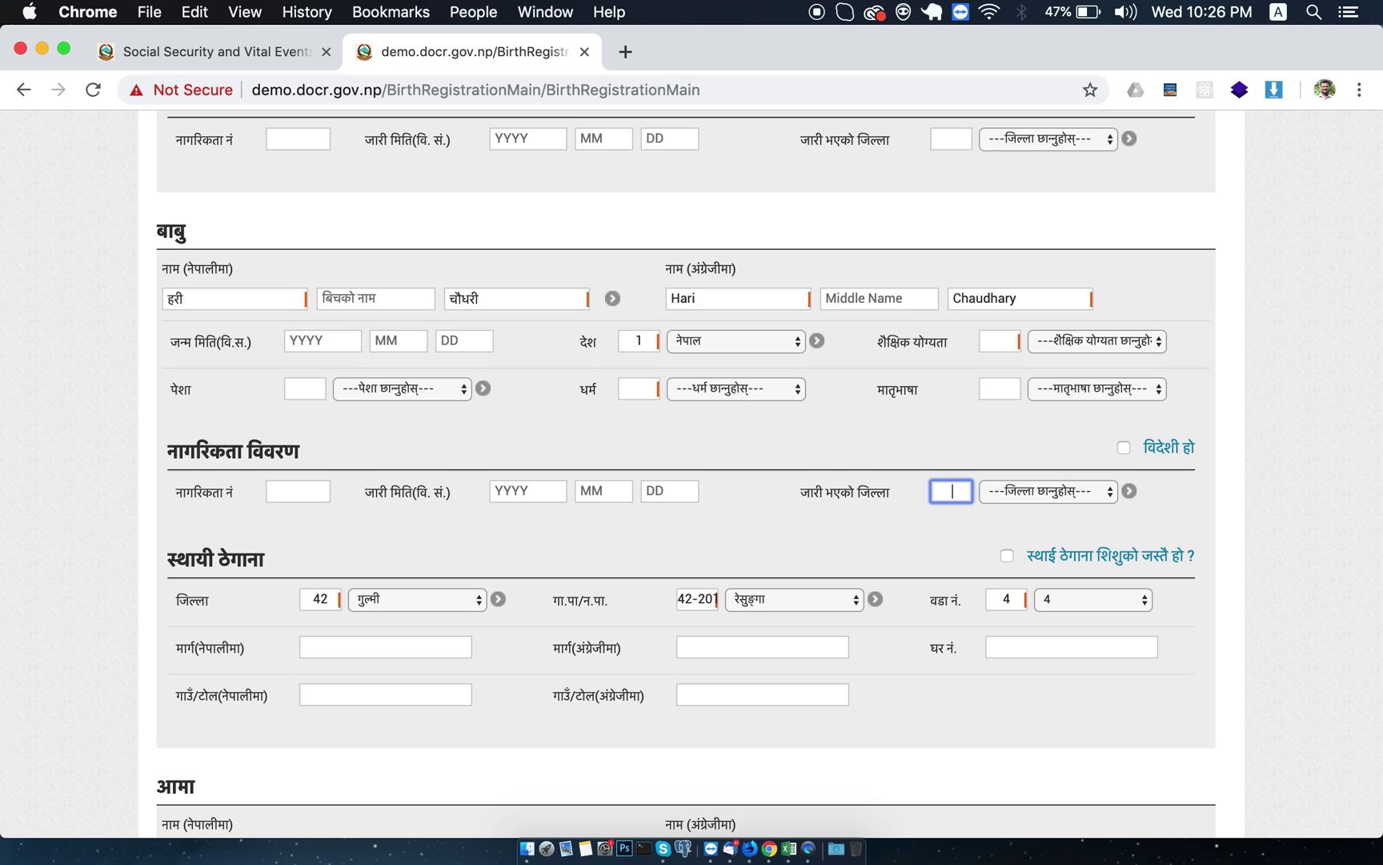
Set the father's education प्रमाणपत्र, occupation नोकरी, religion हिन्दू and mother tongue थारु.
{"action": "left_click", "coordinate": [1092, 341]}
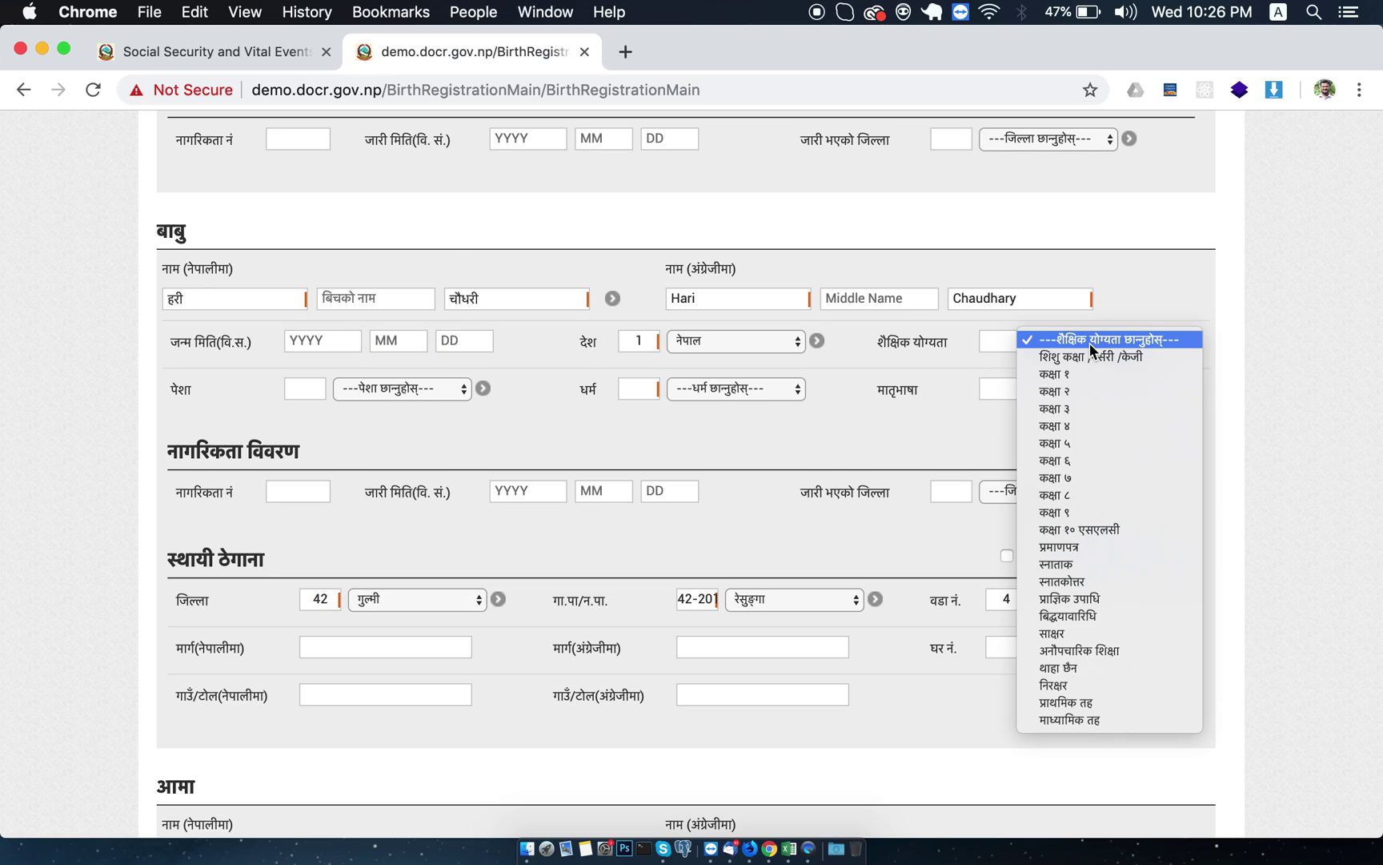
{"action": "left_click", "coordinate": [1069, 548]}
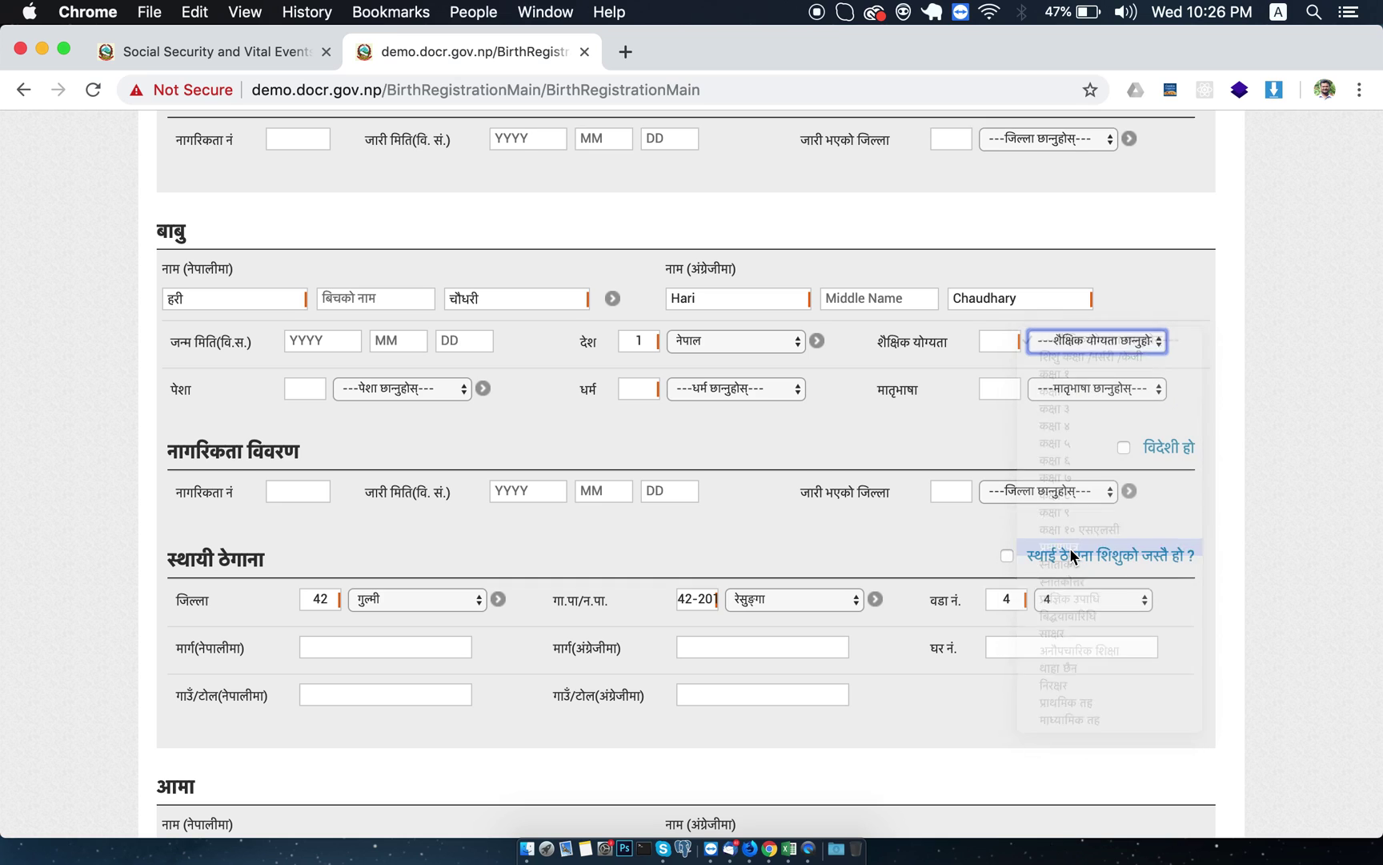
{"action": "left_click", "coordinate": [364, 390]}
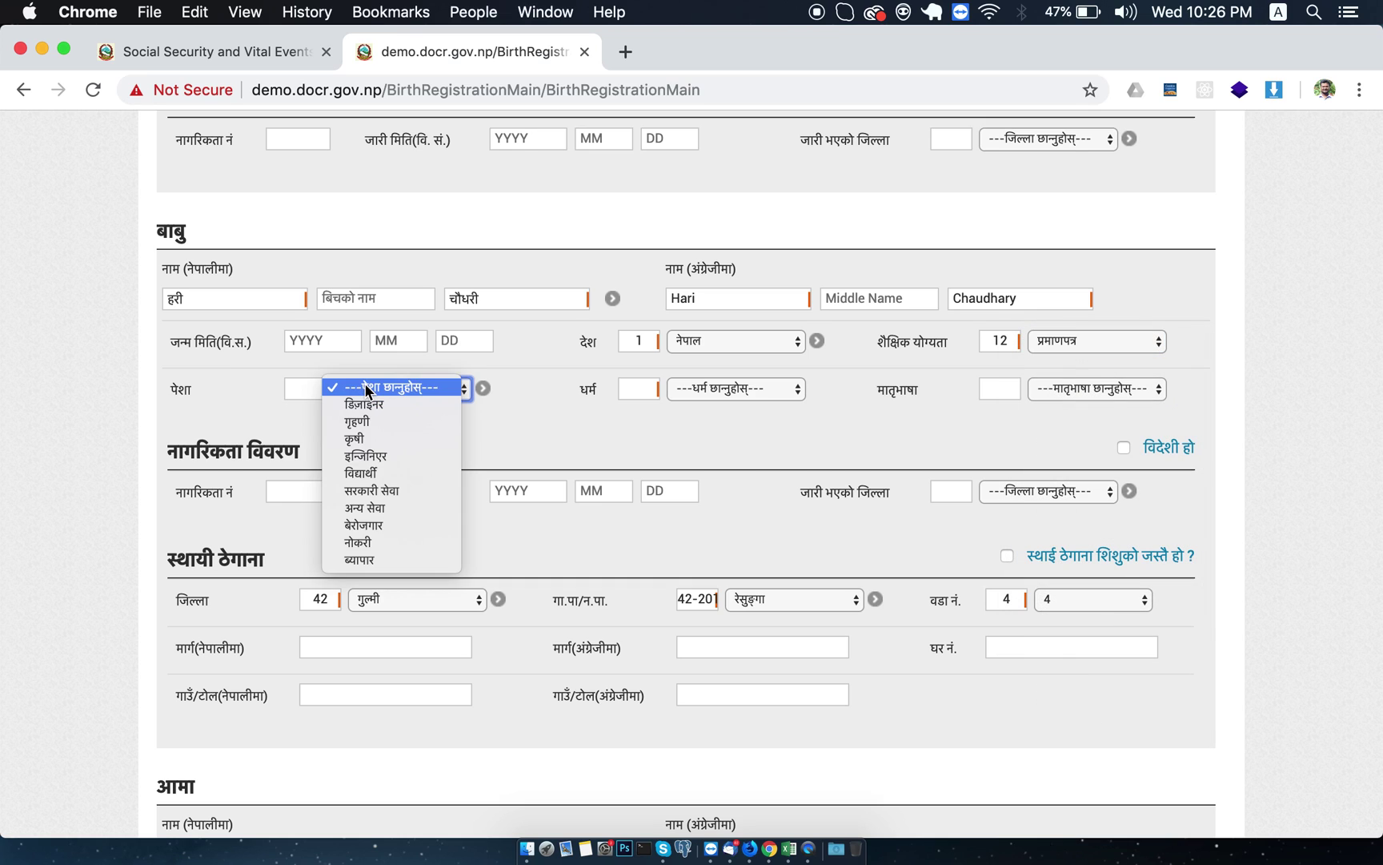
{"action": "left_click", "coordinate": [367, 543]}
{"action": "left_click", "coordinate": [702, 389]}
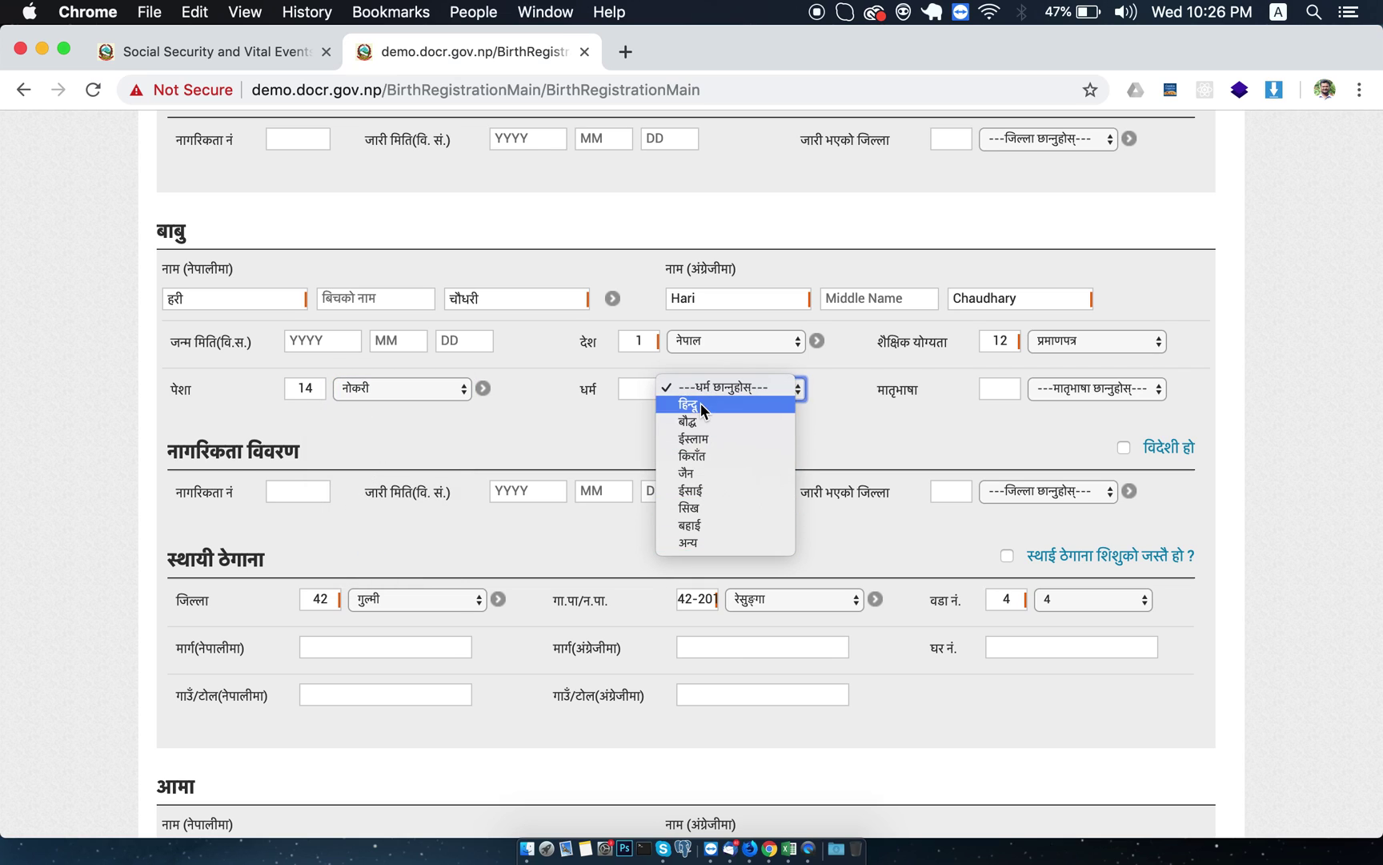
{"action": "left_click", "coordinate": [700, 405]}
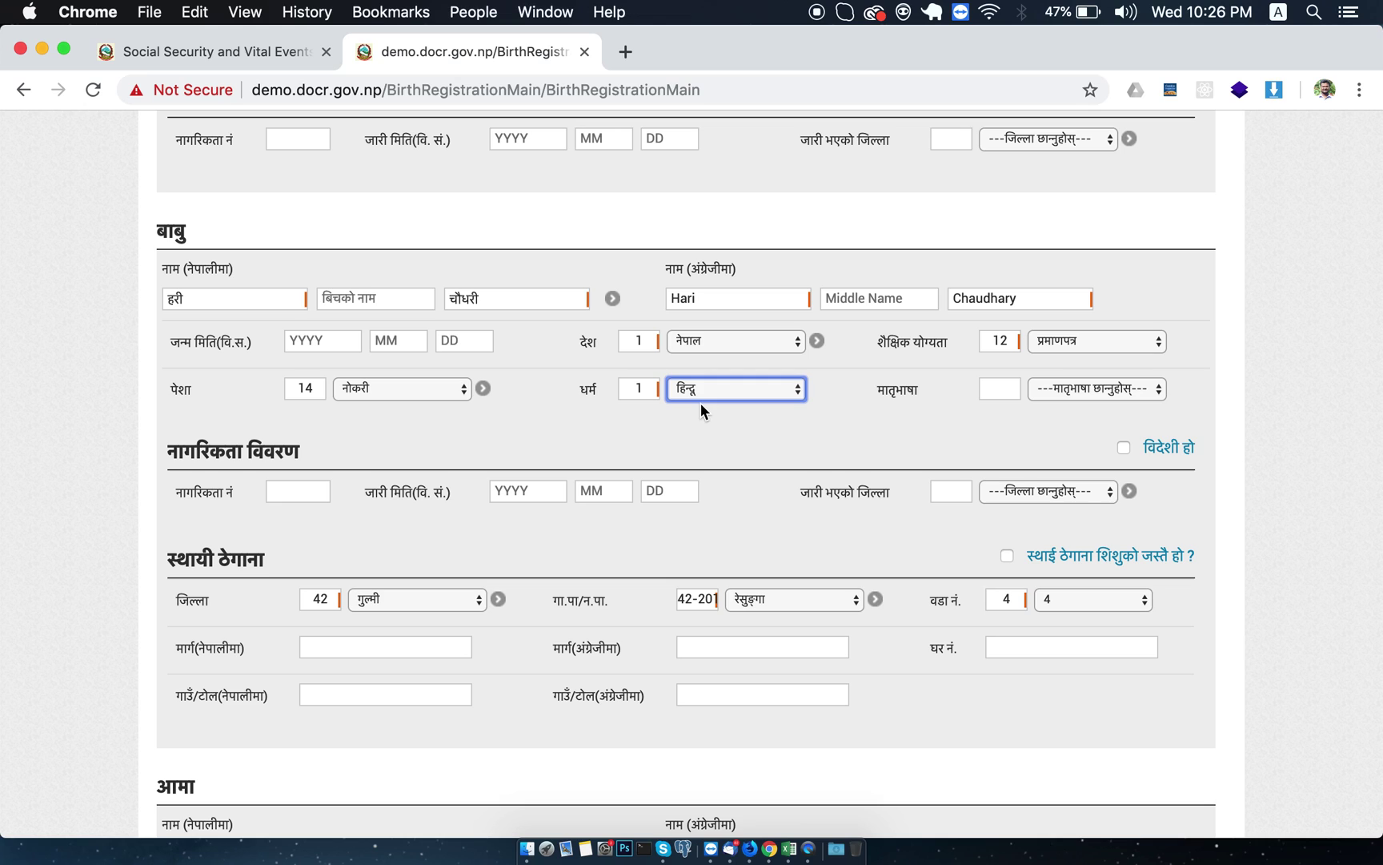
{"action": "left_click", "coordinate": [1062, 389]}
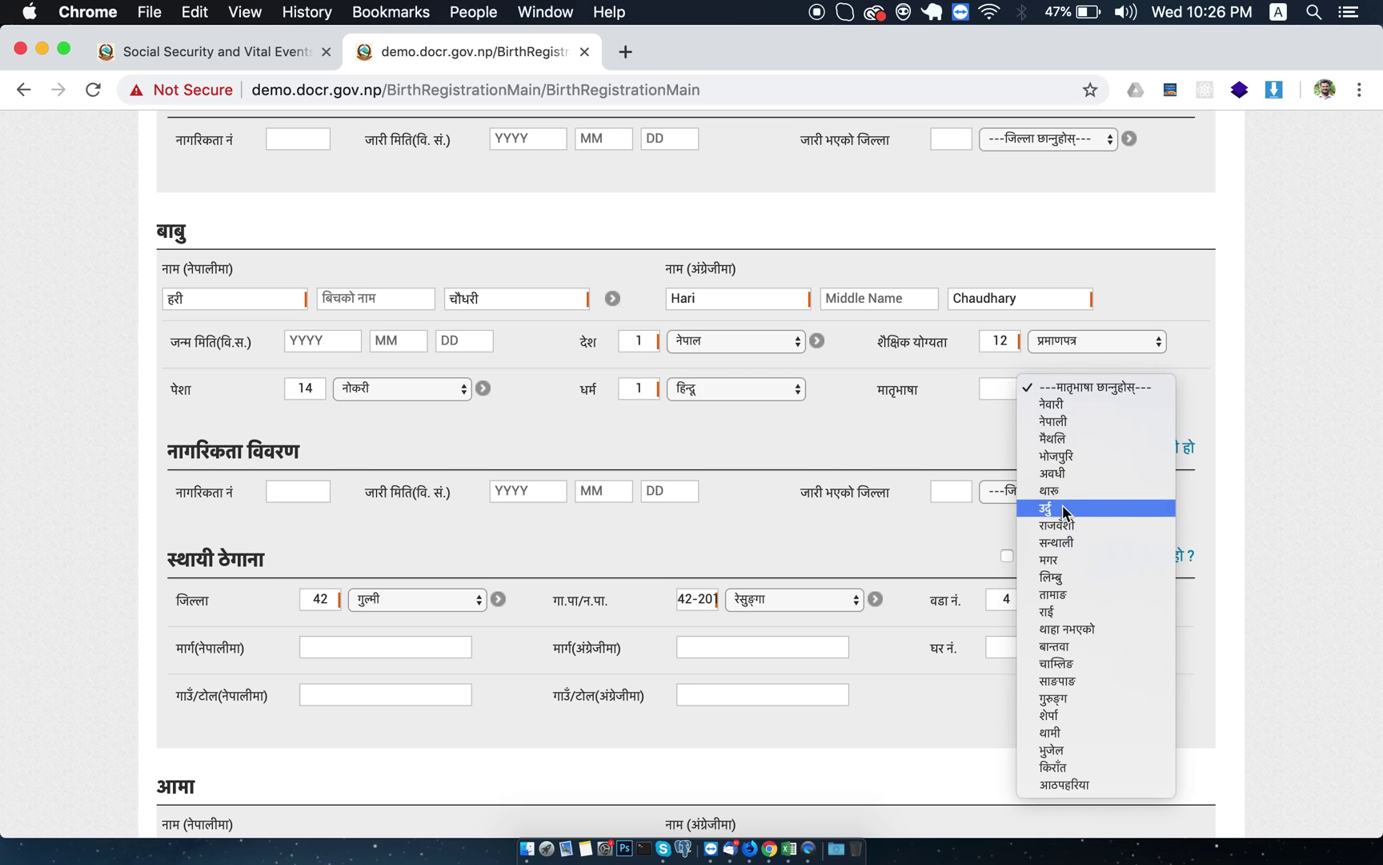
{"action": "left_click", "coordinate": [1059, 488]}
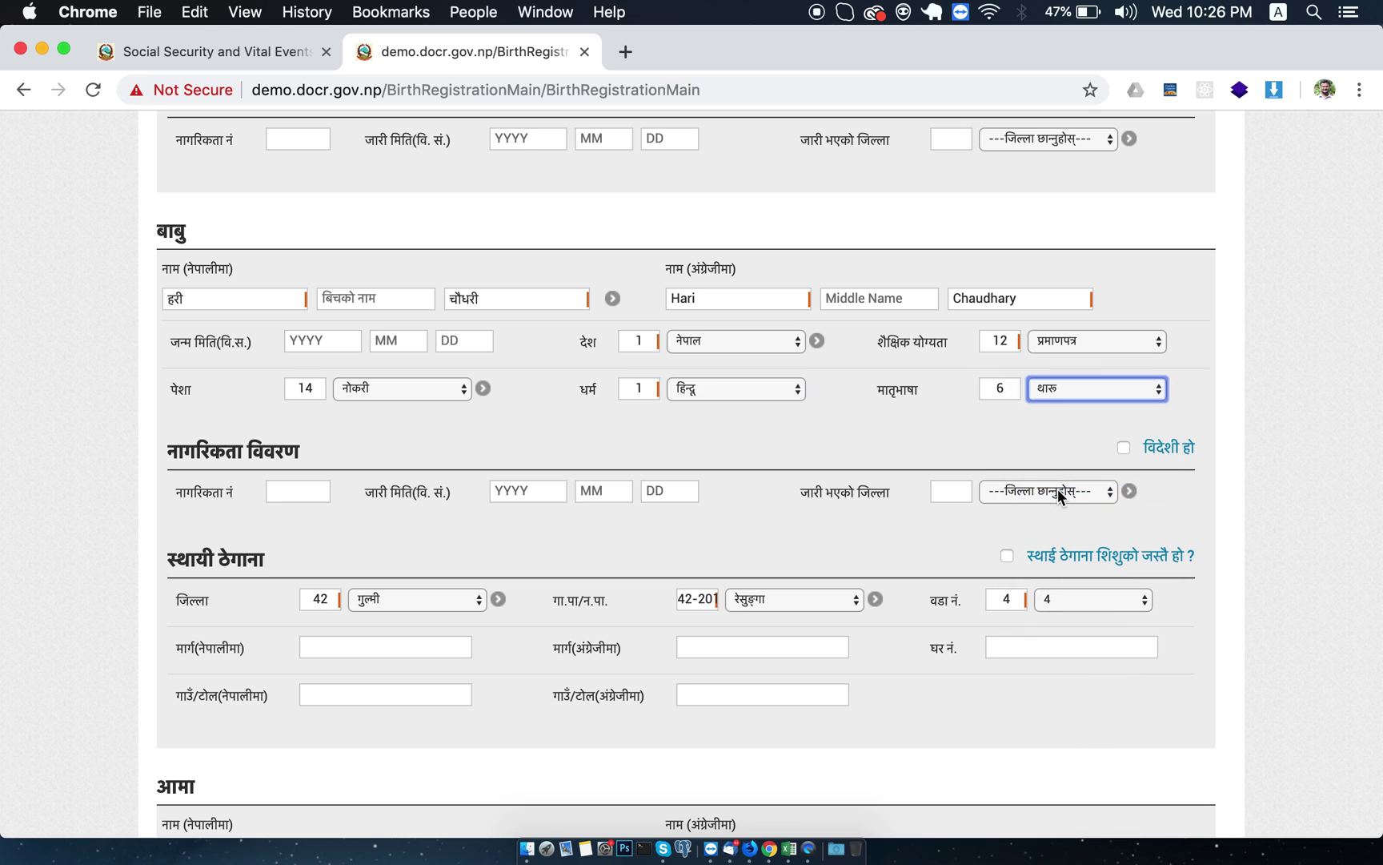
{"action": "scroll", "coordinate": [667, 532], "scroll_direction": "down", "scroll_amount": 1}
{"action": "scroll", "coordinate": [668, 540], "scroll_direction": "down", "scroll_amount": 3}
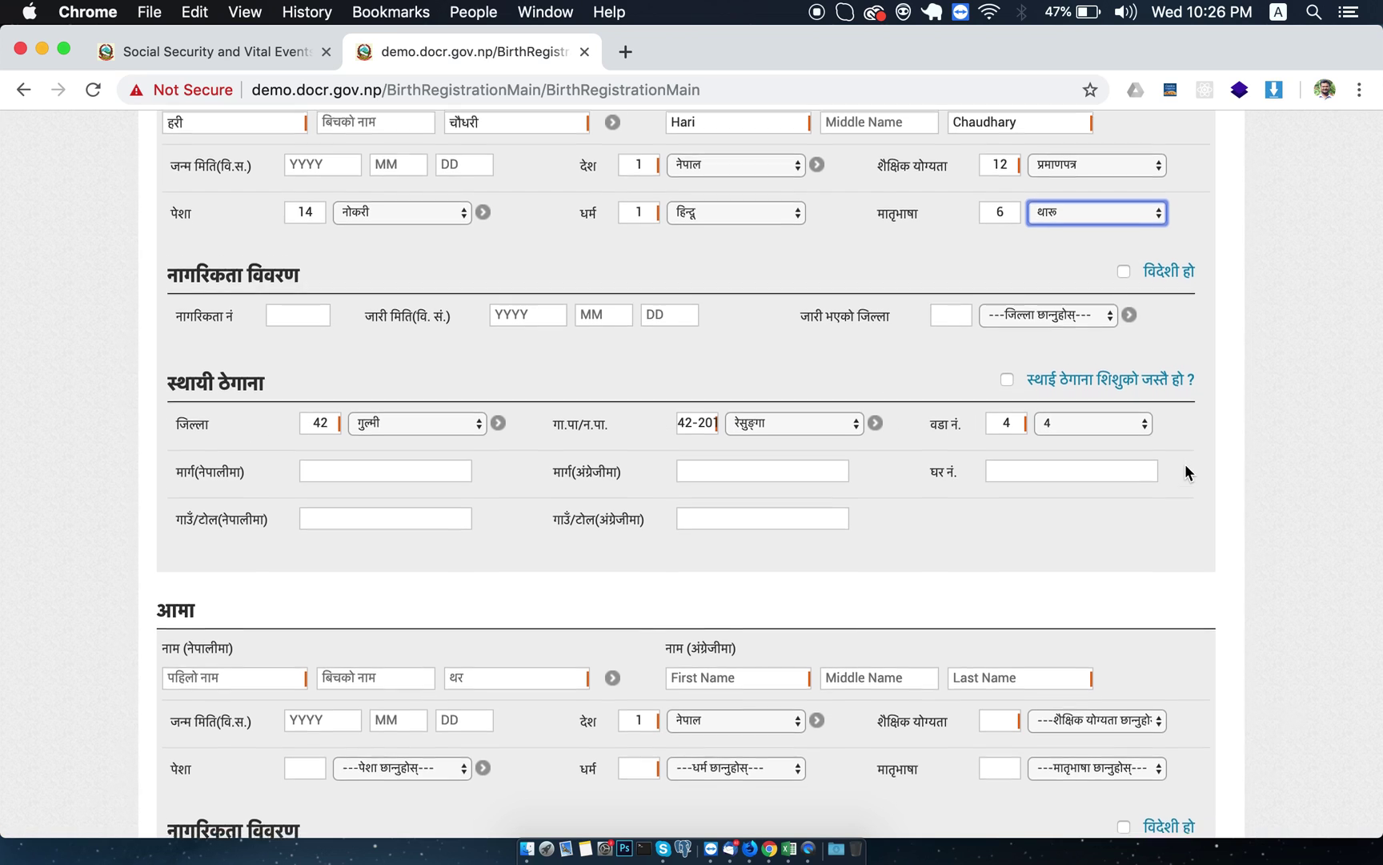
{"action": "scroll", "coordinate": [1185, 464], "scroll_direction": "down", "scroll_amount": 3}
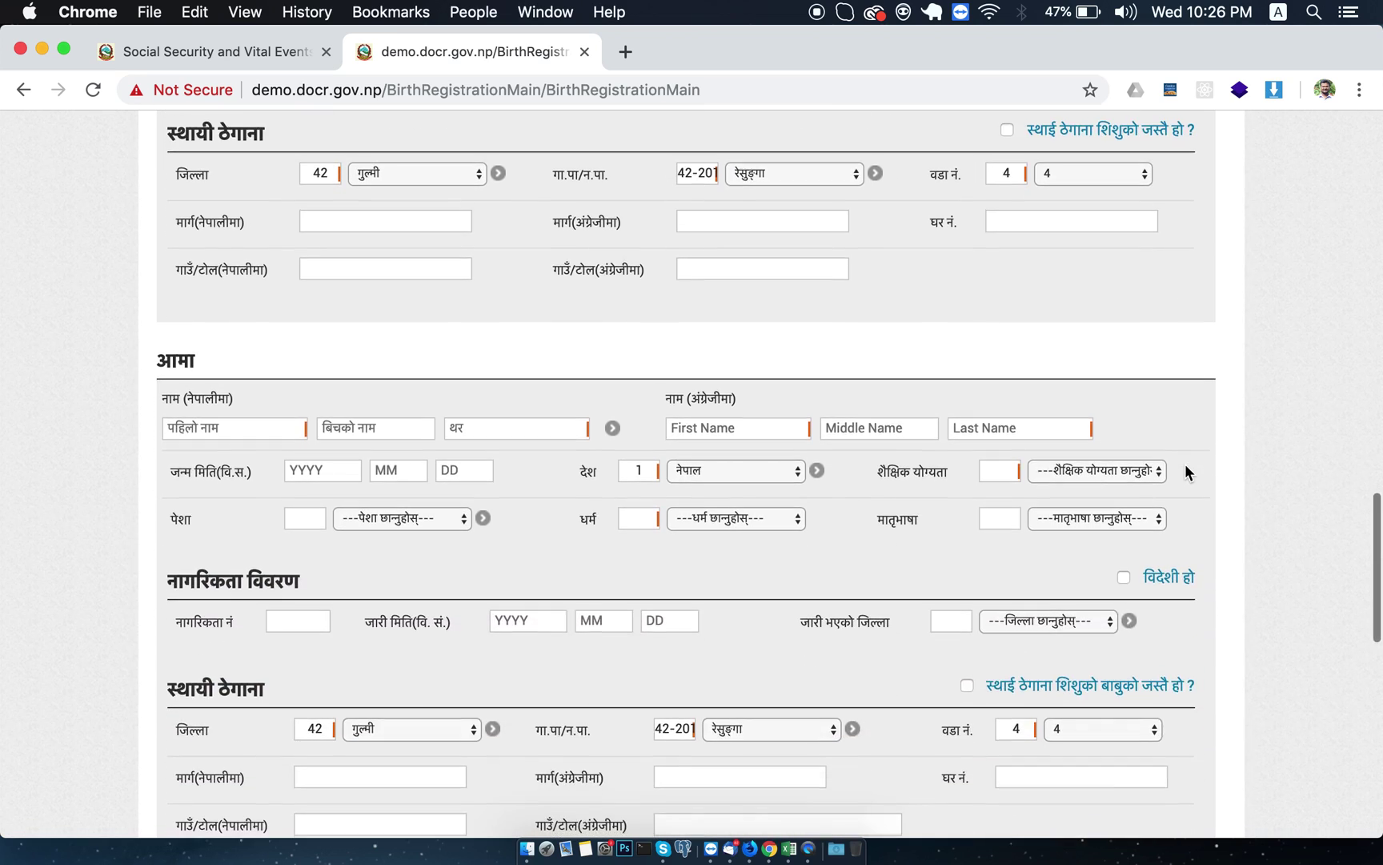
Enter the mother's first name and surname in Nepali and in English.
{"action": "left_click", "coordinate": [244, 433]}
{"action": "key", "text": "Tab"}
{"action": "key", "text": "Tab"}
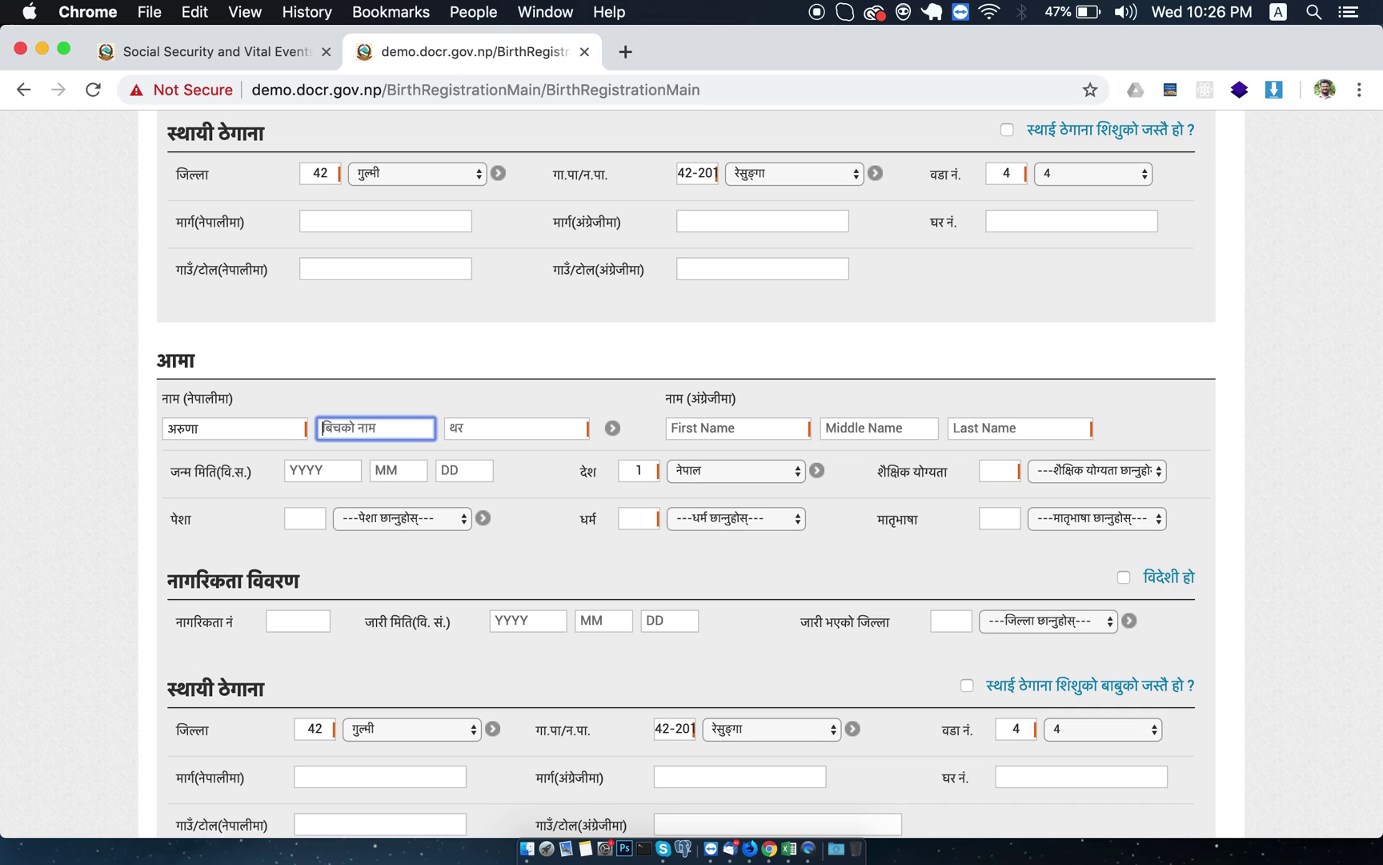
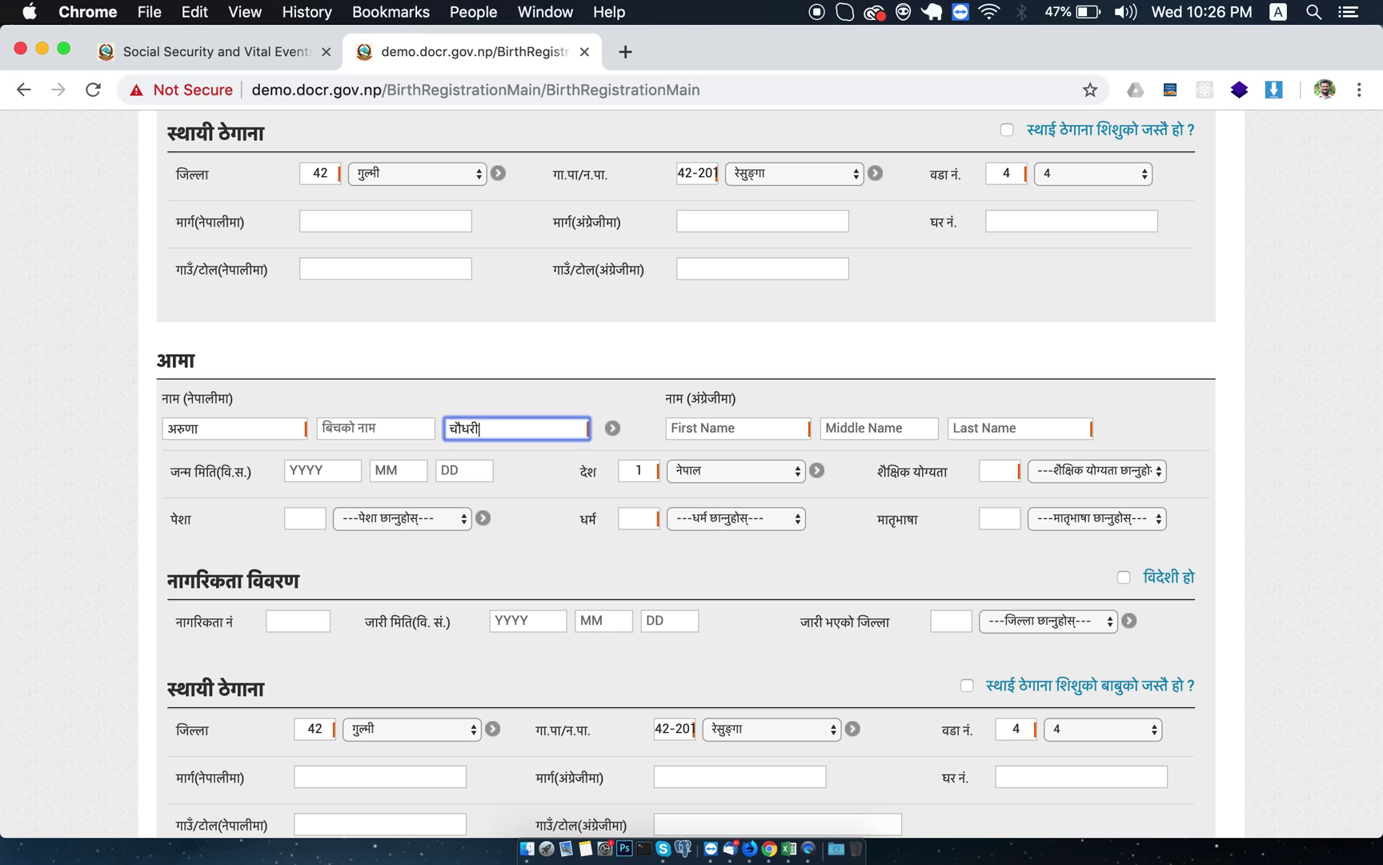
{"action": "key", "text": "Tab"}
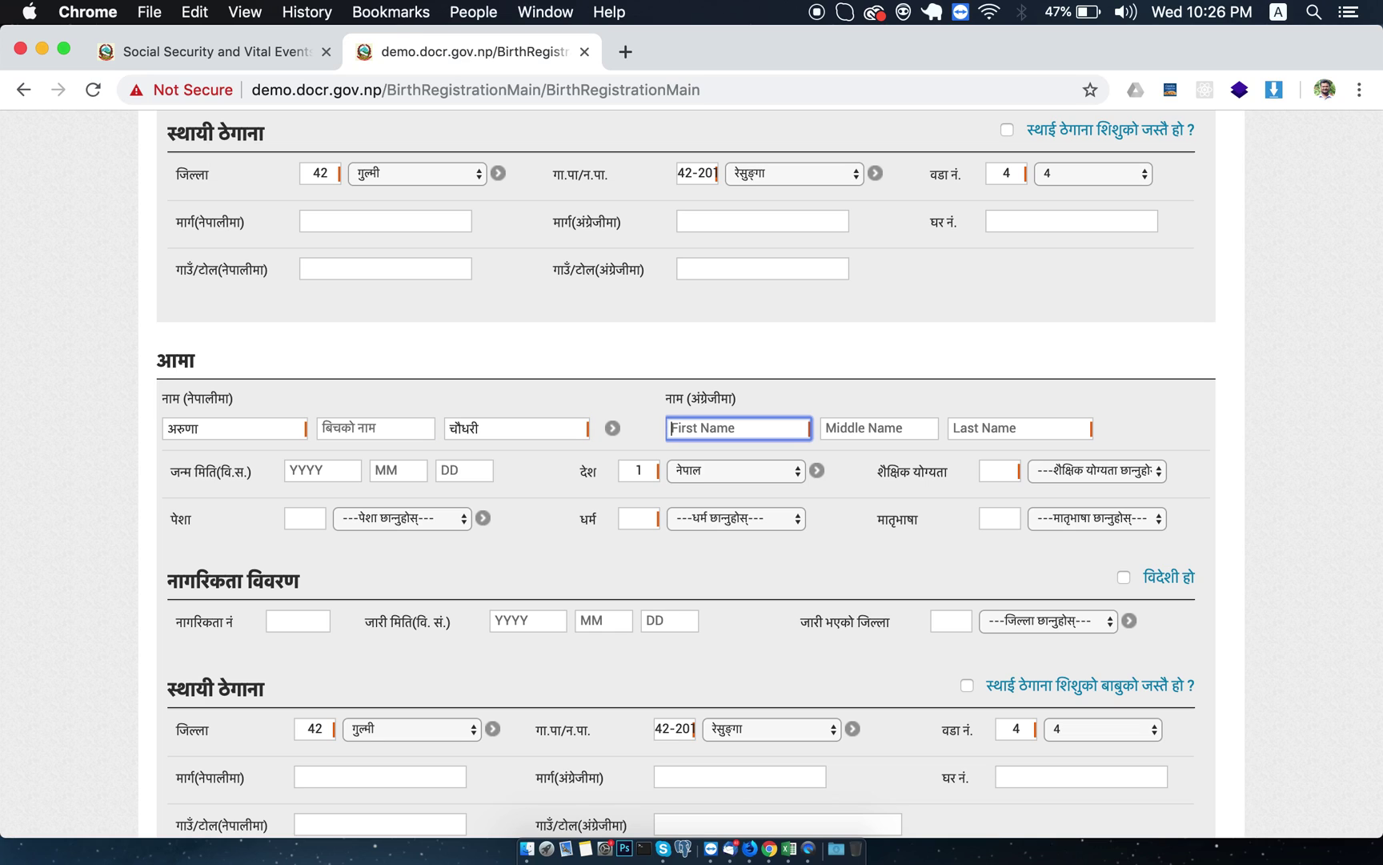
{"action": "key", "text": "Tab"}
{"action": "key", "text": "Tab"}
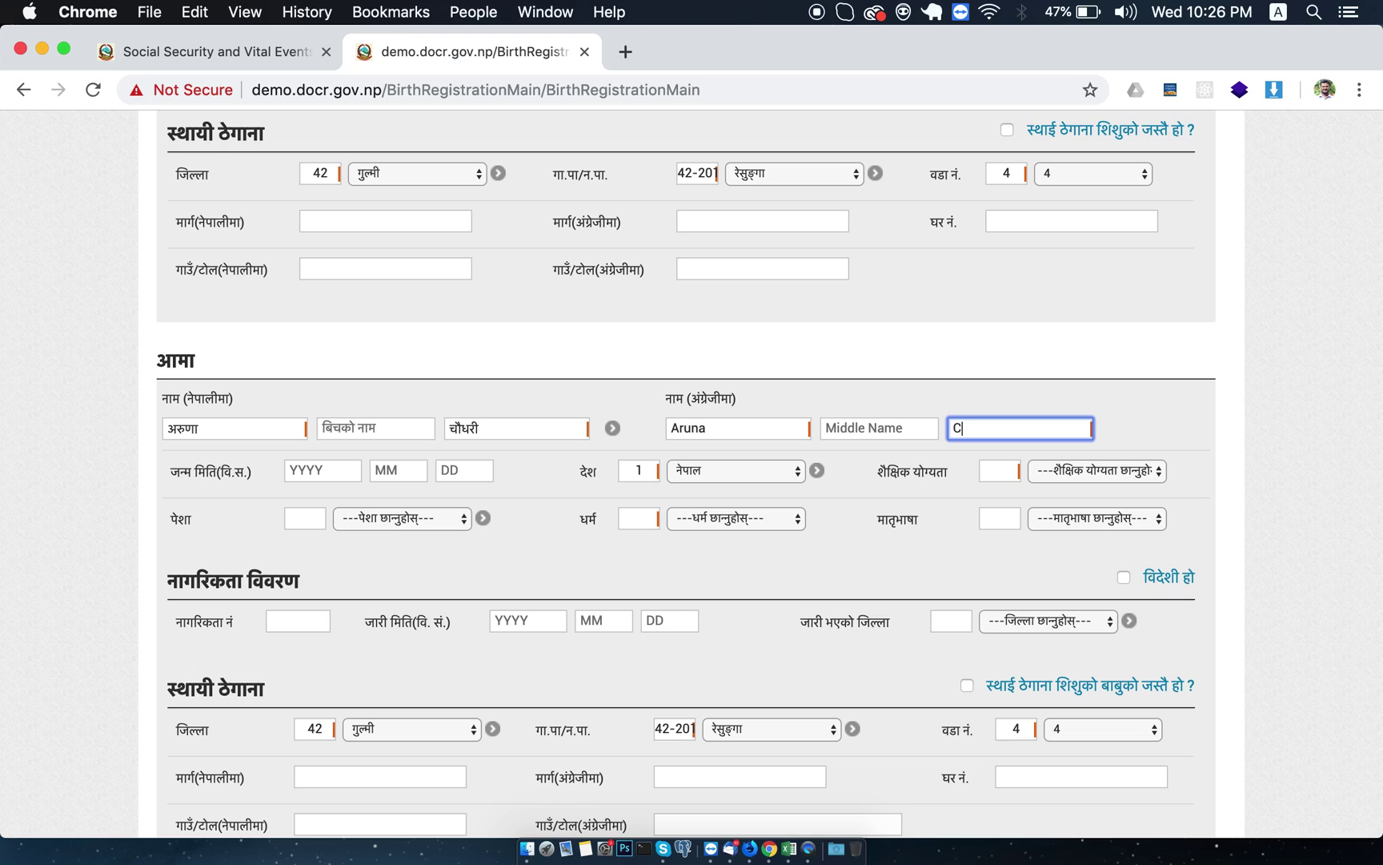
{"action": "key", "text": "Tab"}
{"action": "key", "text": "Tab"}
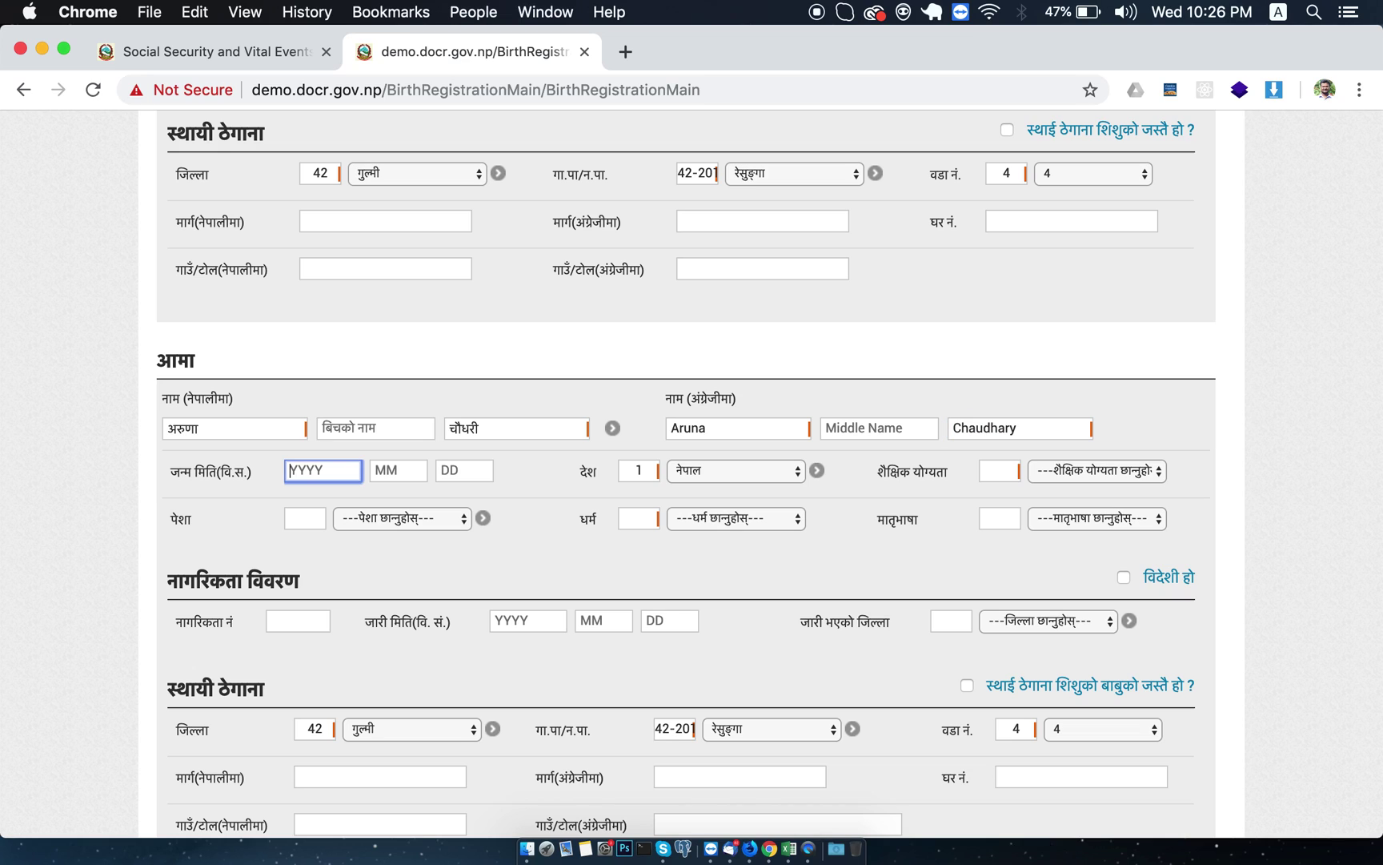
{"action": "key", "text": "Tab"}
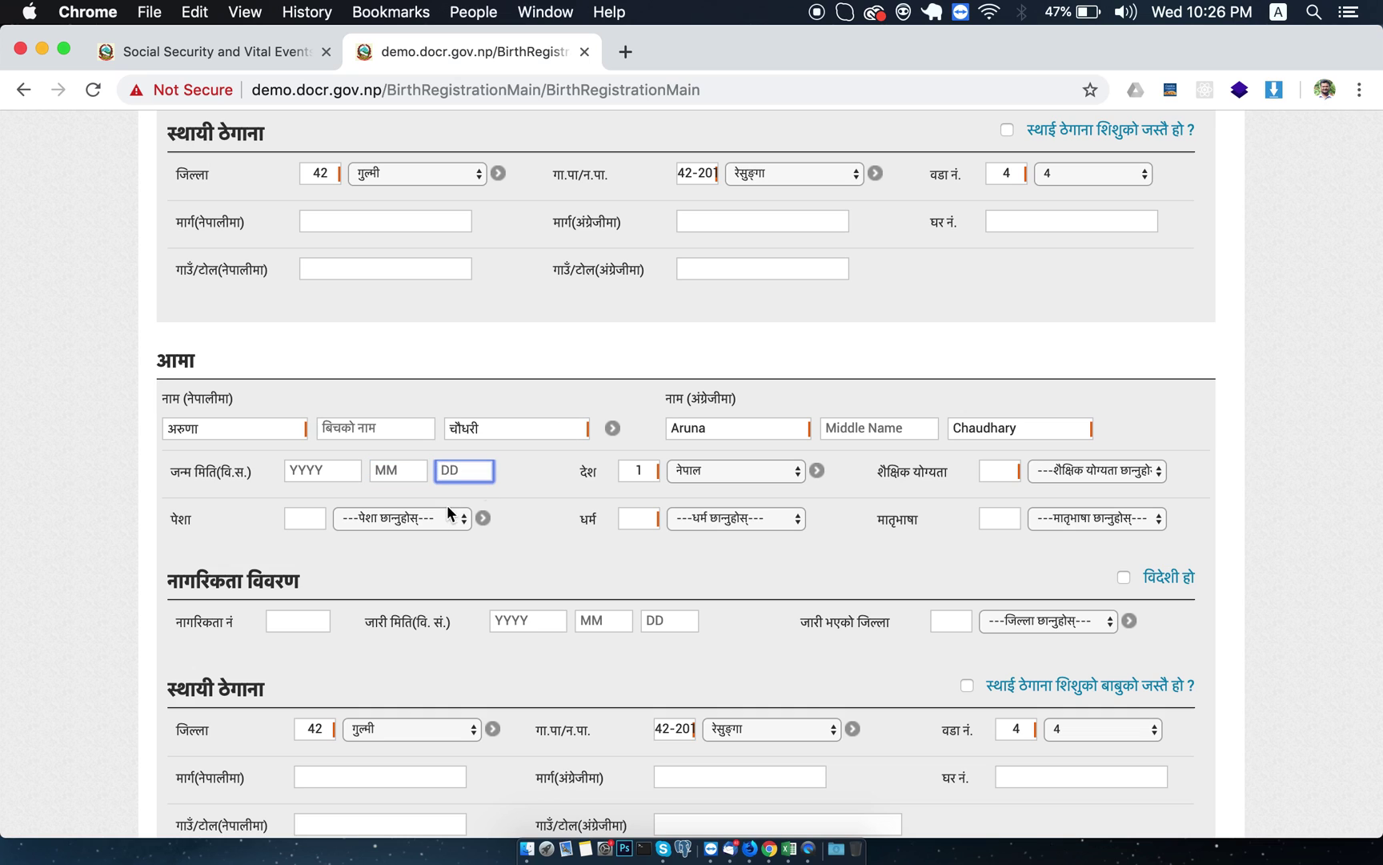
Set the mother's education स्नातक, occupation नोकरी, religion हिन्दू and mother tongue थारु.
{"action": "left_click", "coordinate": [1092, 470]}
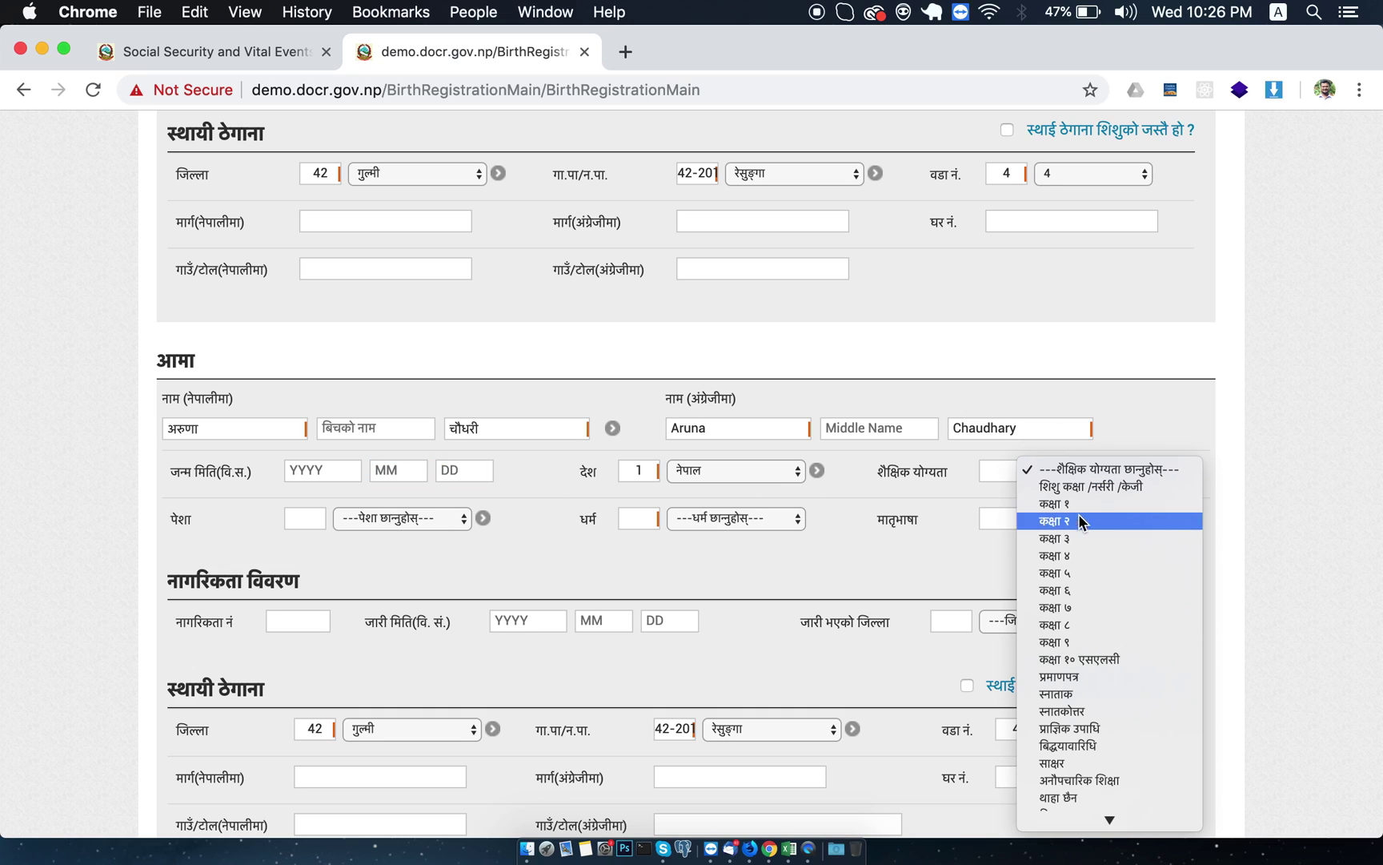
{"action": "left_click", "coordinate": [1063, 693]}
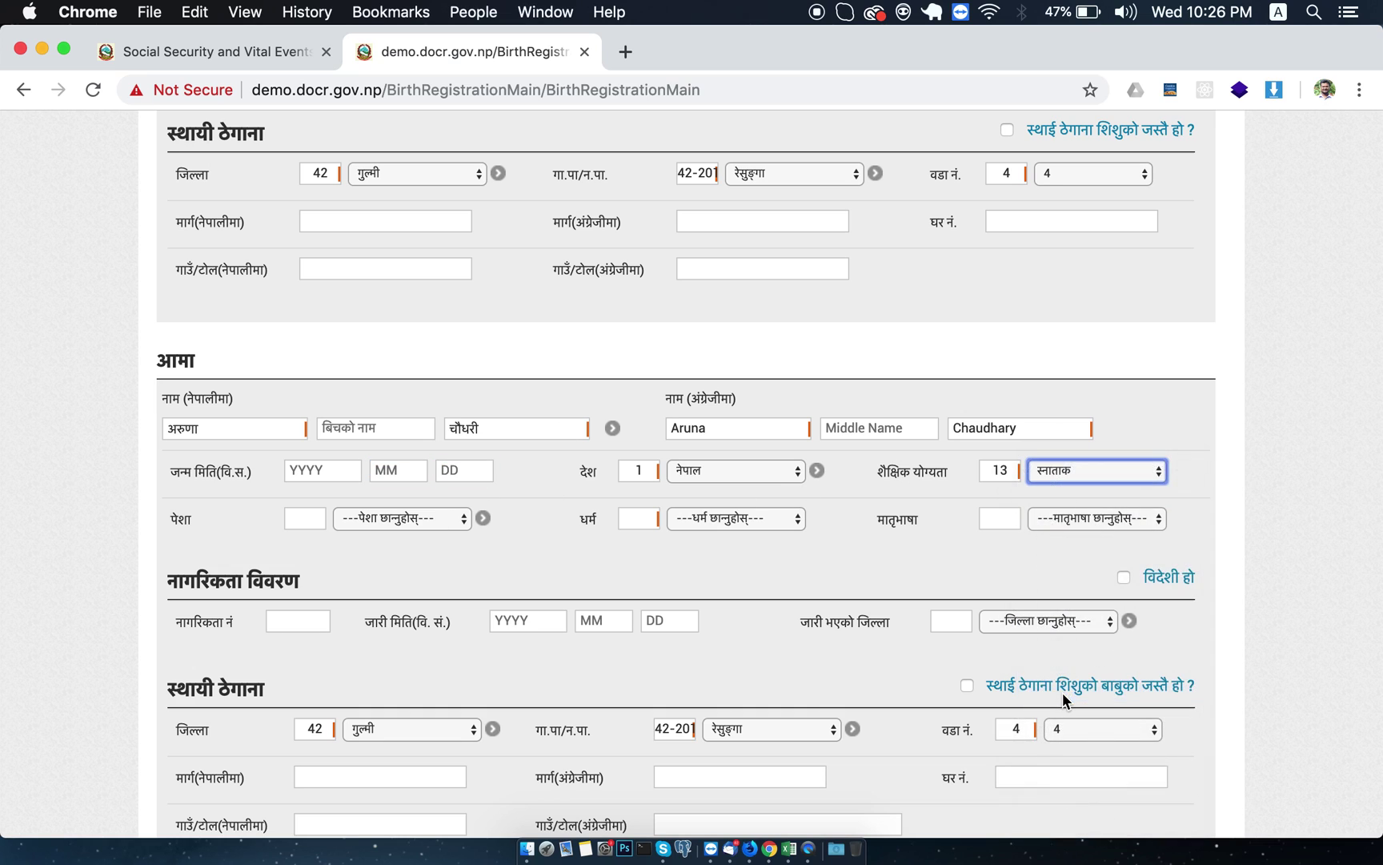
{"action": "scroll", "coordinate": [748, 570], "scroll_direction": "down", "scroll_amount": 3}
{"action": "left_click", "coordinate": [362, 422]}
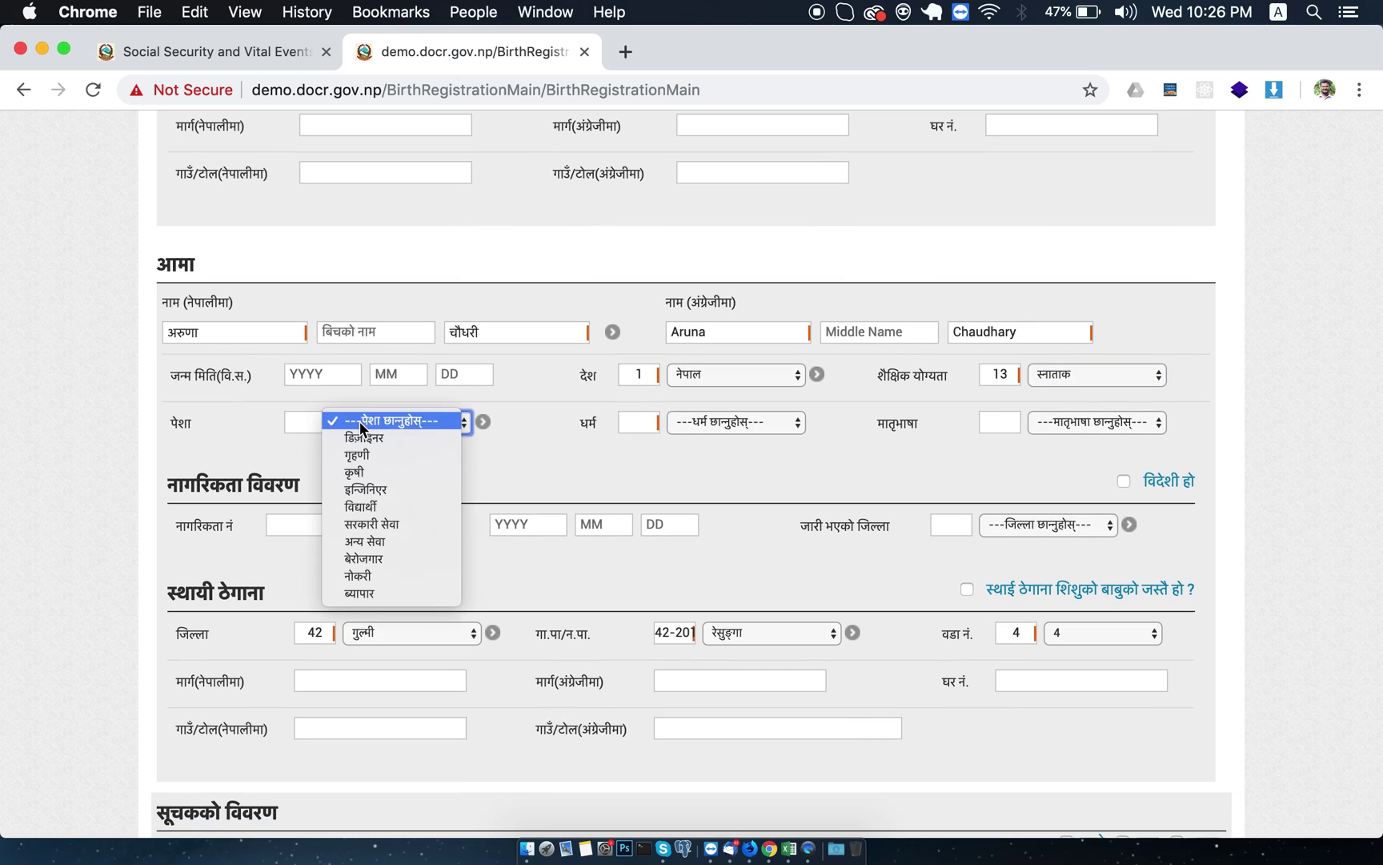
{"action": "left_click", "coordinate": [360, 574]}
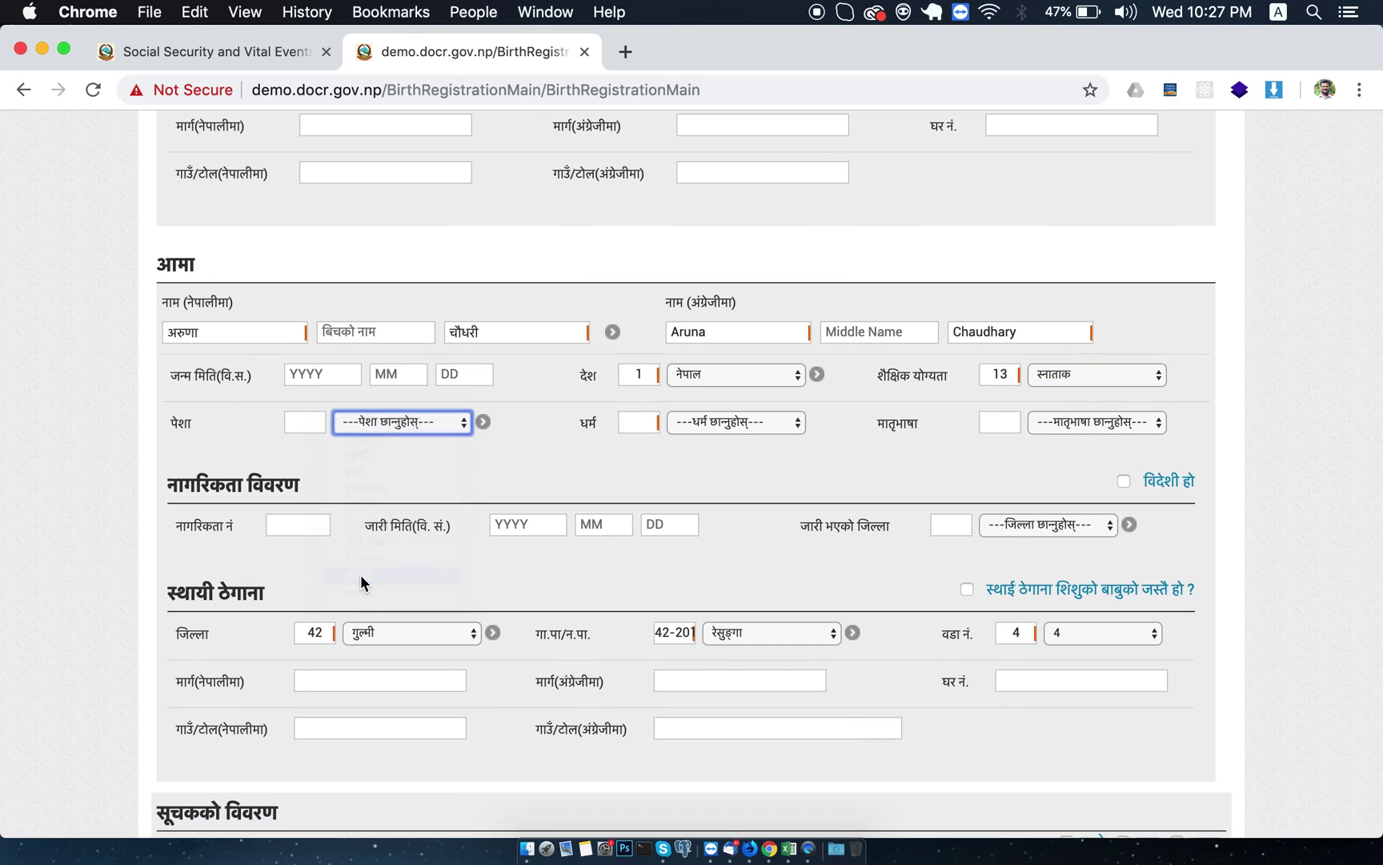
{"action": "left_click", "coordinate": [680, 424]}
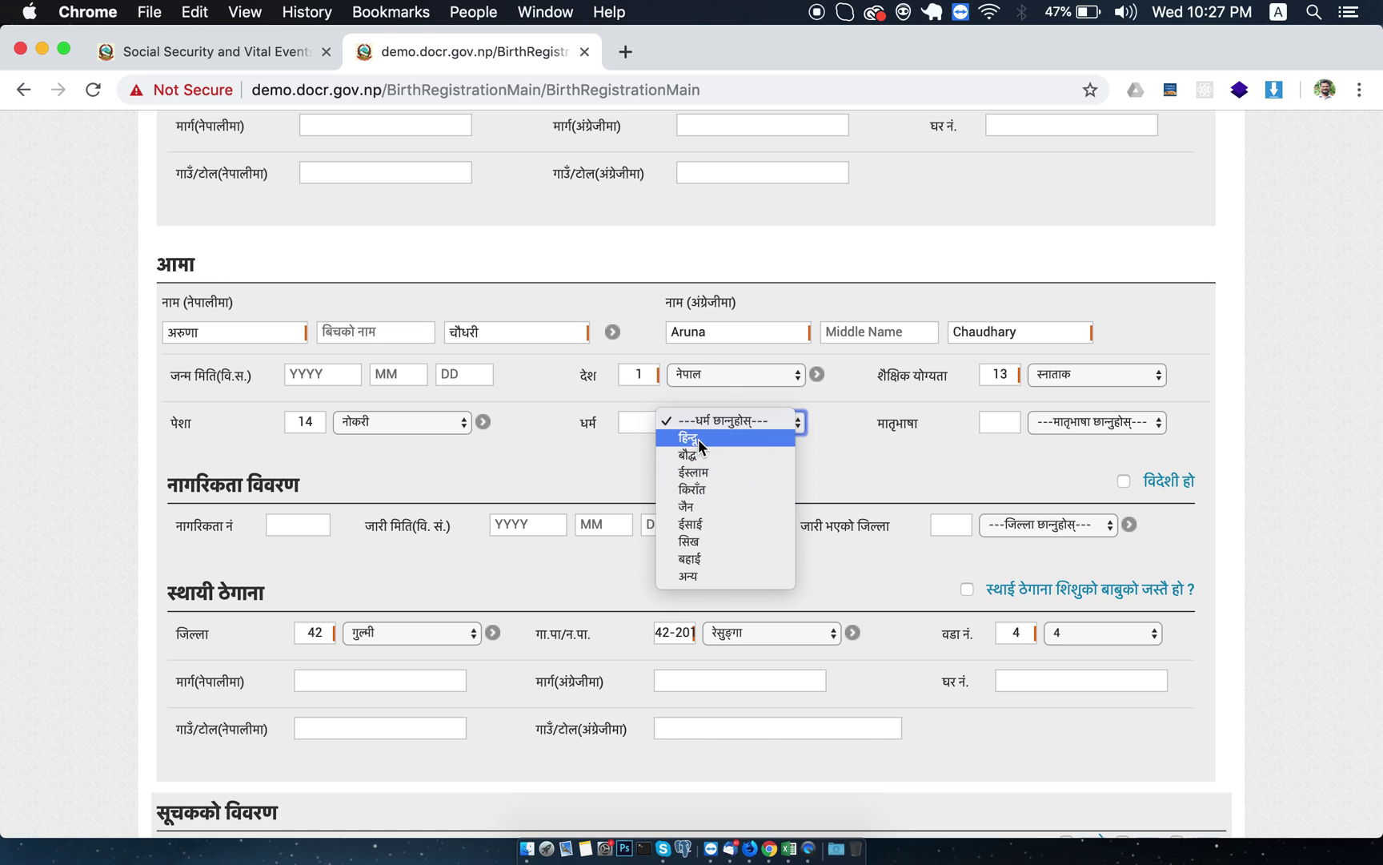
{"action": "left_click", "coordinate": [698, 438]}
{"action": "left_click", "coordinate": [1045, 425]}
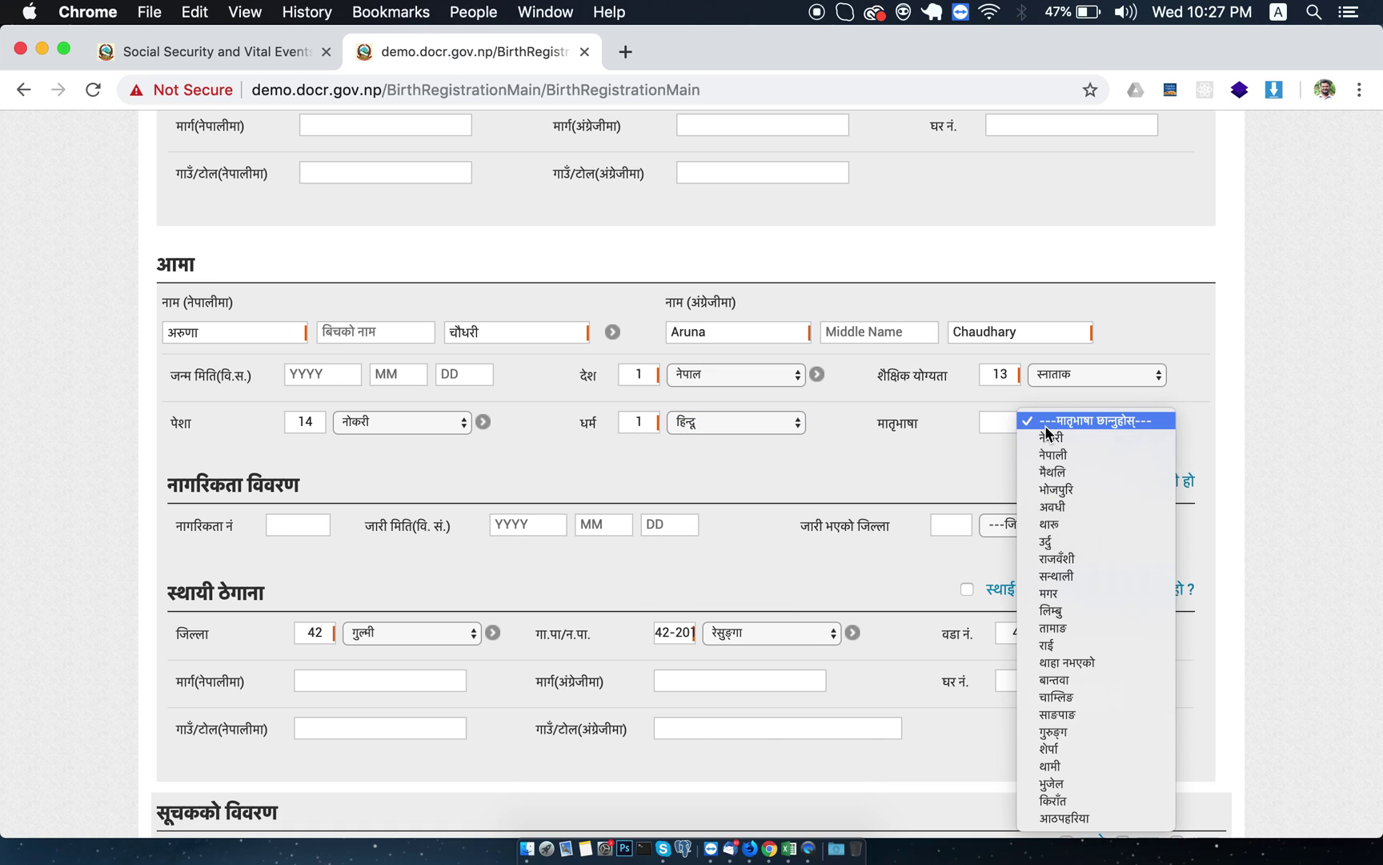
{"action": "left_click", "coordinate": [1052, 526]}
{"action": "scroll", "coordinate": [611, 558], "scroll_direction": "down", "scroll_amount": 1}
{"action": "scroll", "coordinate": [610, 551], "scroll_direction": "down", "scroll_amount": 5}
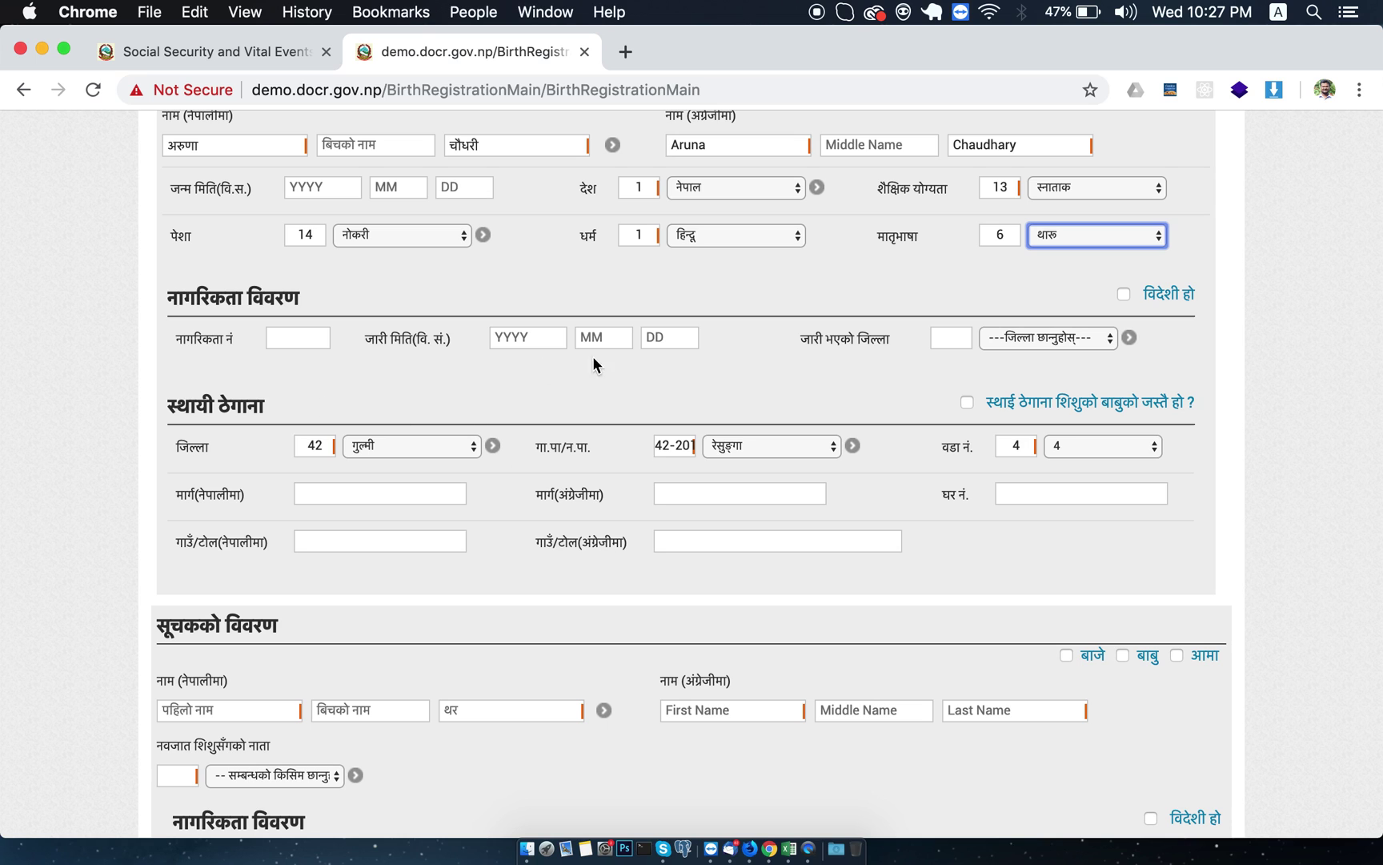
{"action": "scroll", "coordinate": [561, 385], "scroll_direction": "down", "scroll_amount": 8}
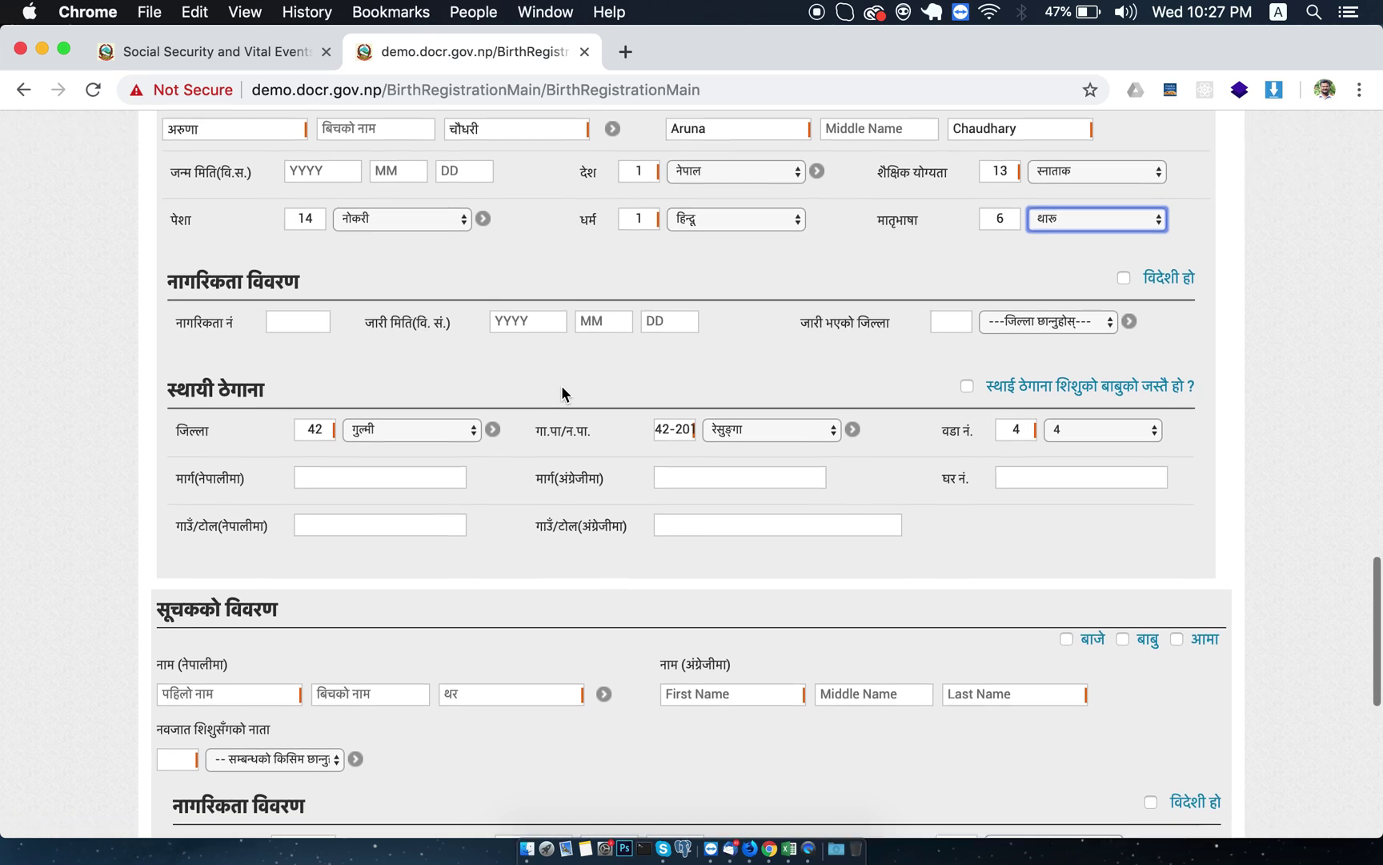
Tick बाबु under सूचकको विवरण so the informant details fill with the father's names.
{"action": "scroll", "coordinate": [562, 385], "scroll_direction": "down", "scroll_amount": 1}
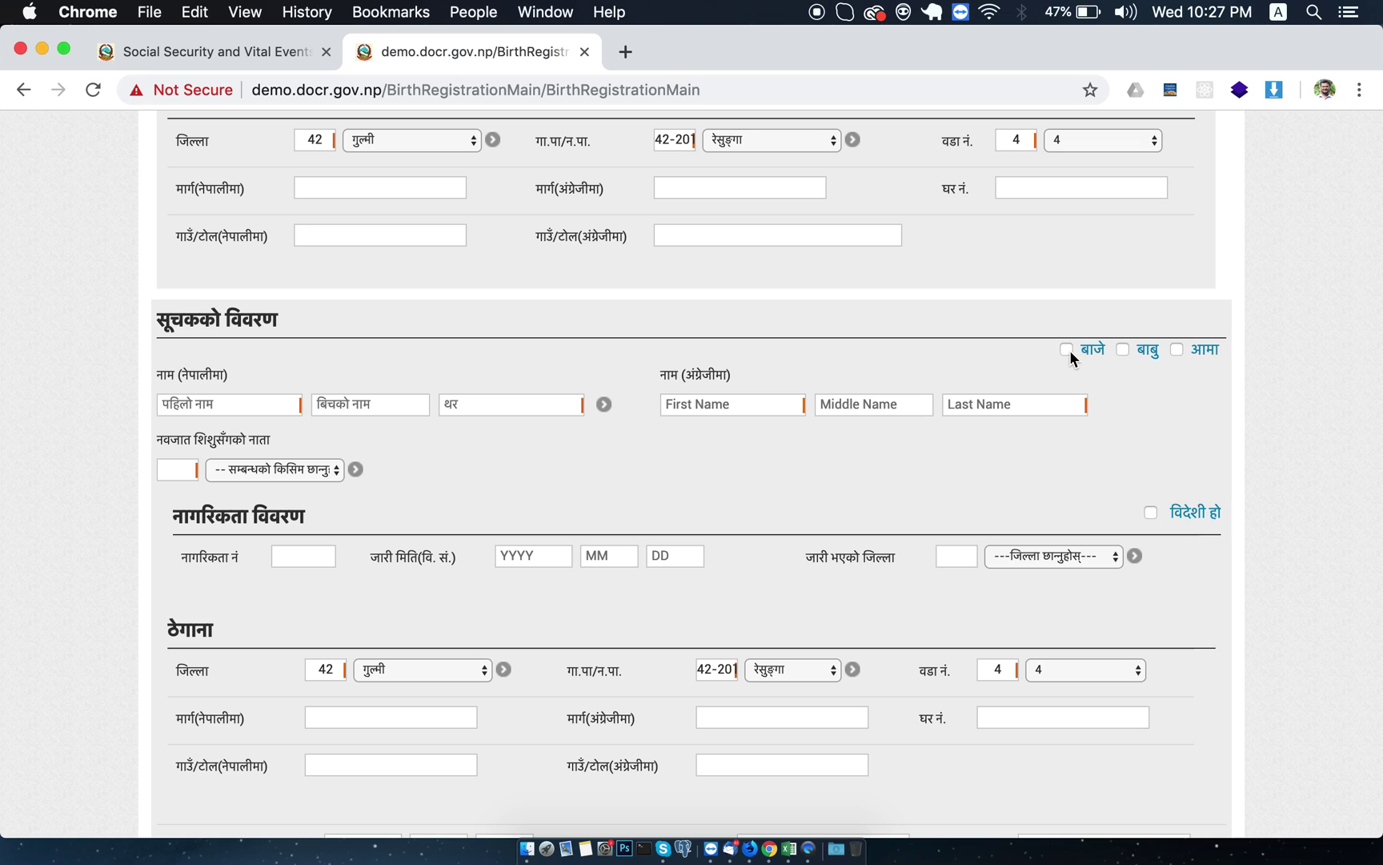
{"action": "left_click", "coordinate": [1123, 350]}
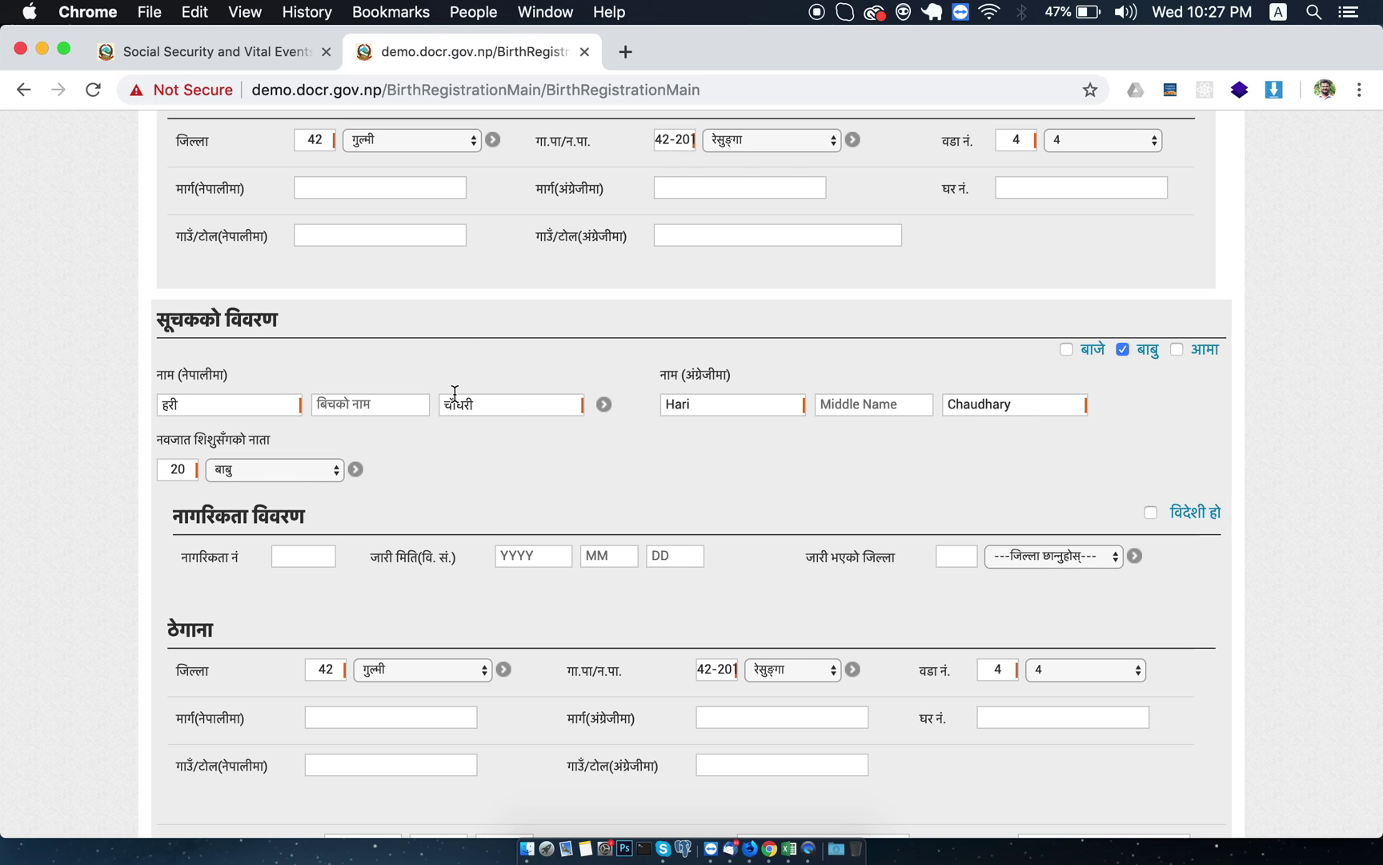
{"action": "scroll", "coordinate": [573, 494], "scroll_direction": "down", "scroll_amount": 5}
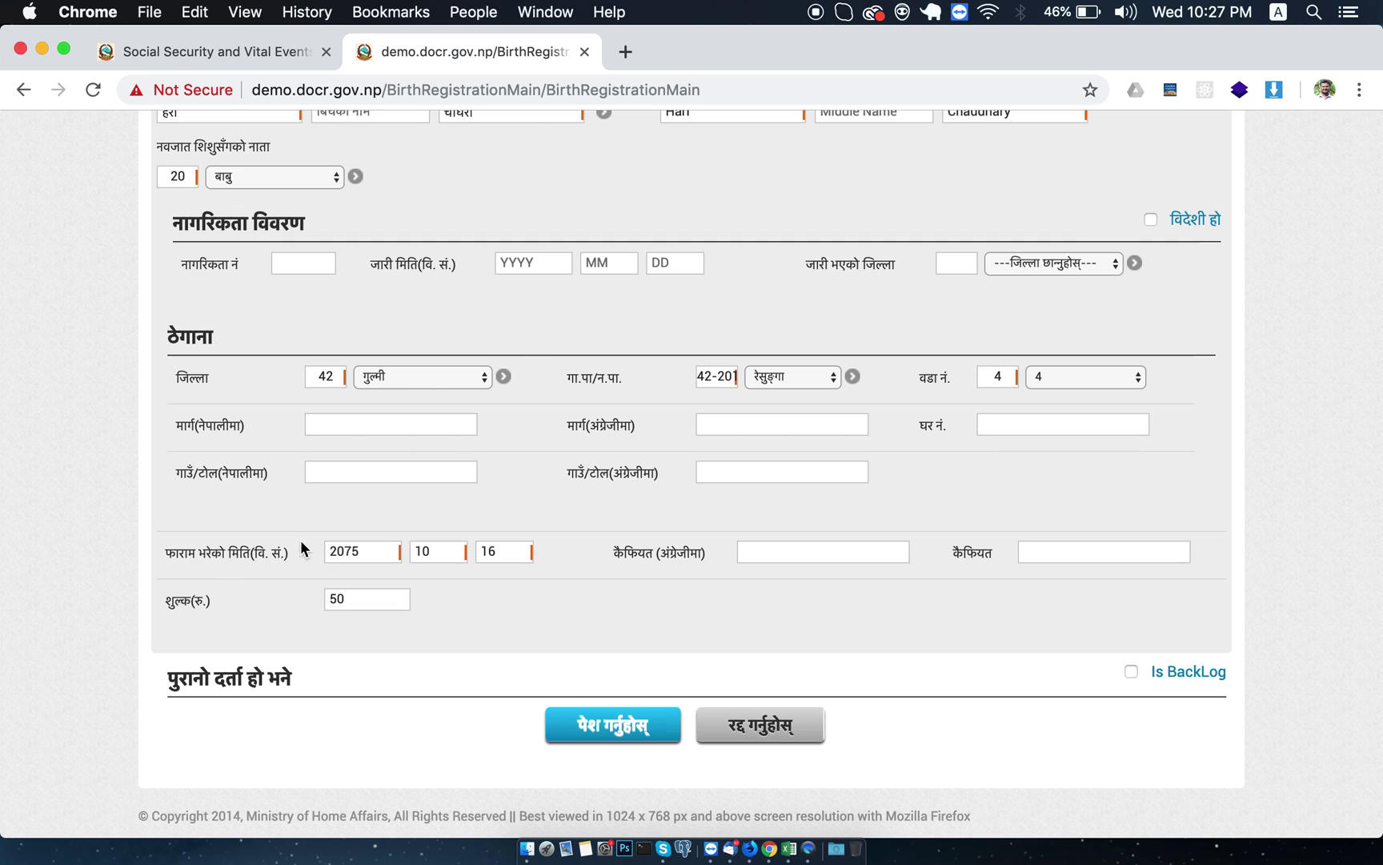
Change the शुल्क(रु.) fee from 50 to 100.
{"action": "scroll", "coordinate": [374, 664], "scroll_direction": "down", "scroll_amount": 1}
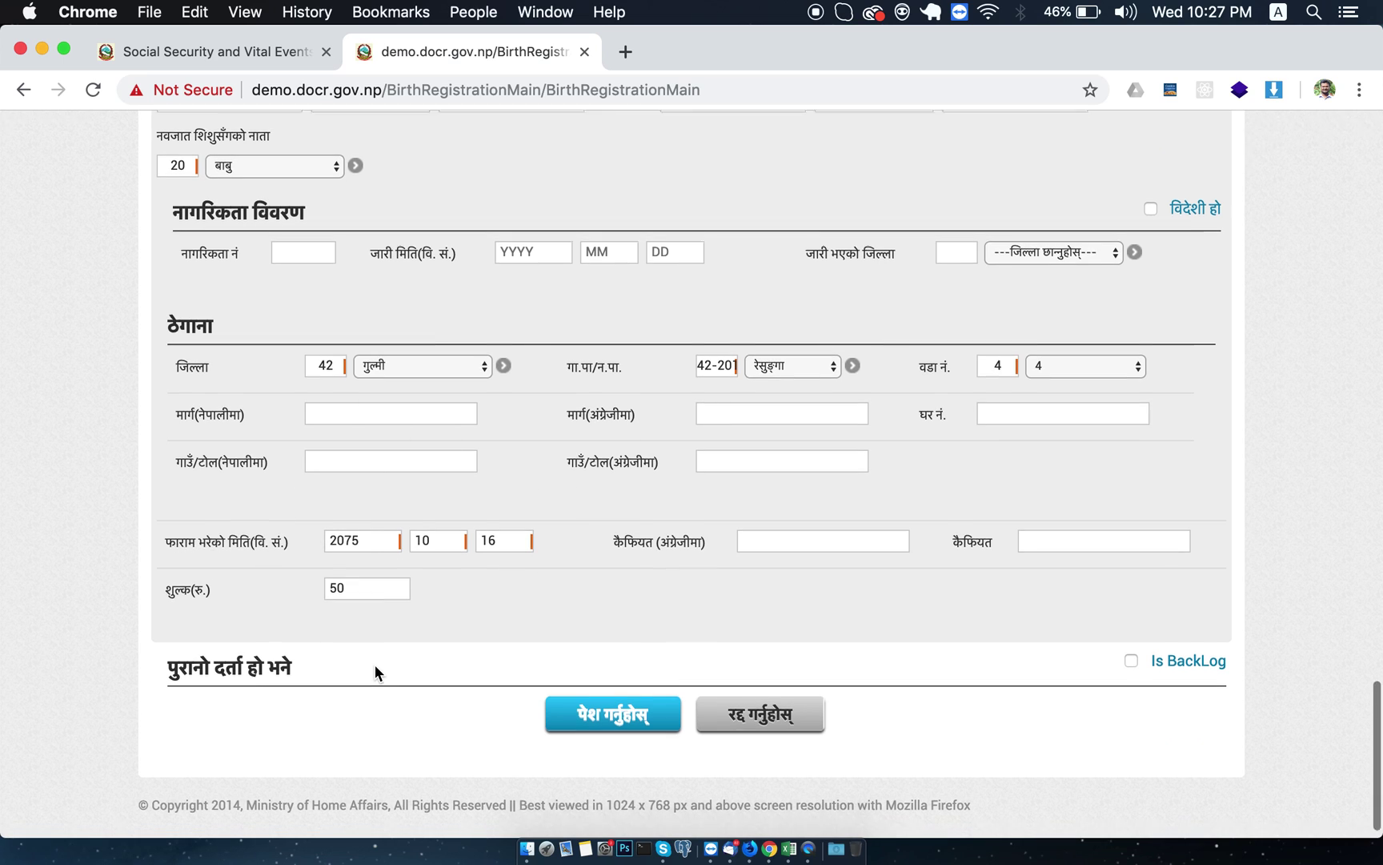
{"action": "left_click", "coordinate": [348, 566]}
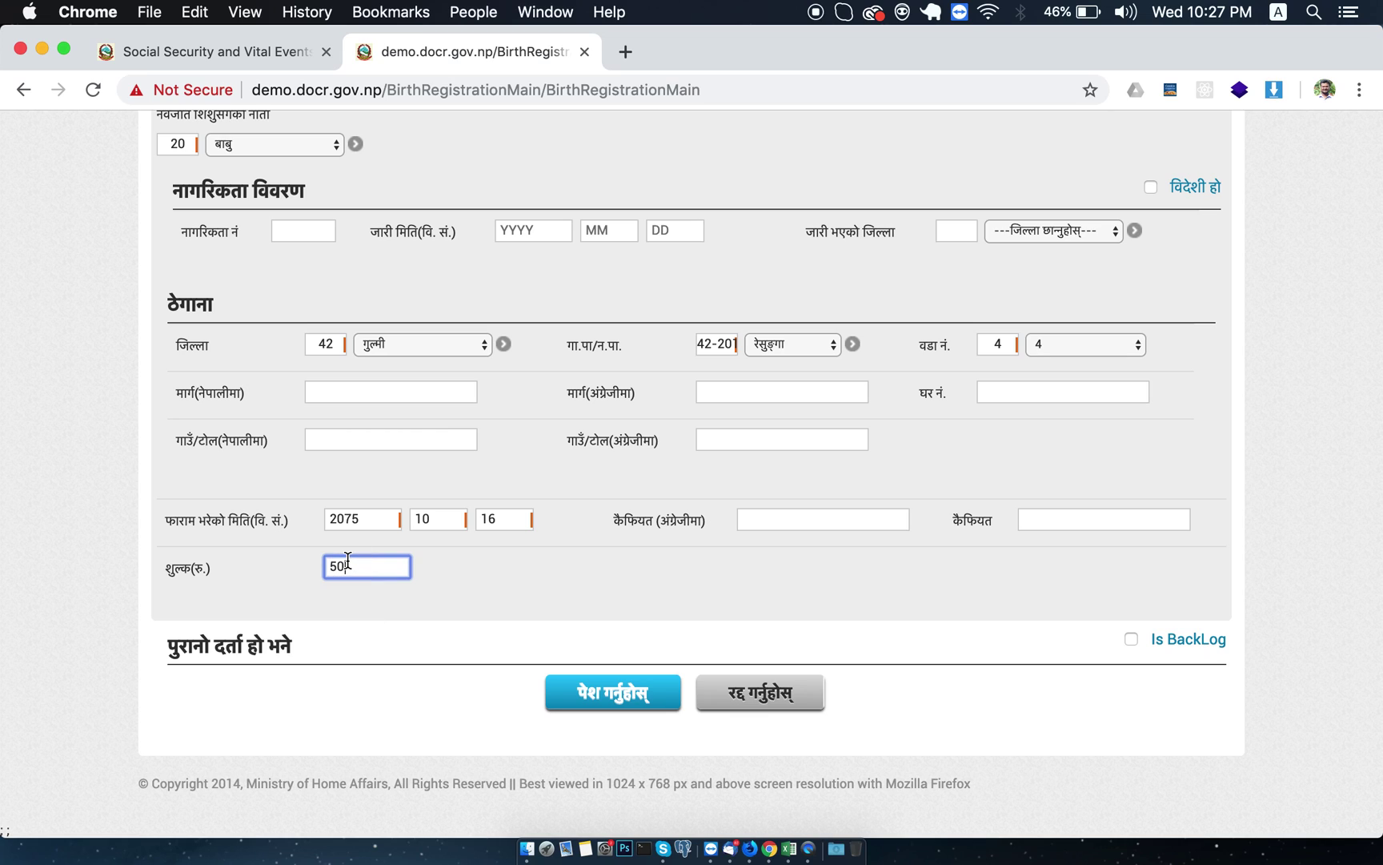
{"action": "key", "text": "Left"}
{"action": "key", "text": "BackSpace"}
{"action": "type", "text": "10"}
{"action": "left_click", "coordinate": [376, 630]}
{"action": "scroll", "coordinate": [602, 518], "scroll_direction": "up", "scroll_amount": 10}
{"action": "scroll", "coordinate": [604, 526], "scroll_direction": "up", "scroll_amount": 15}
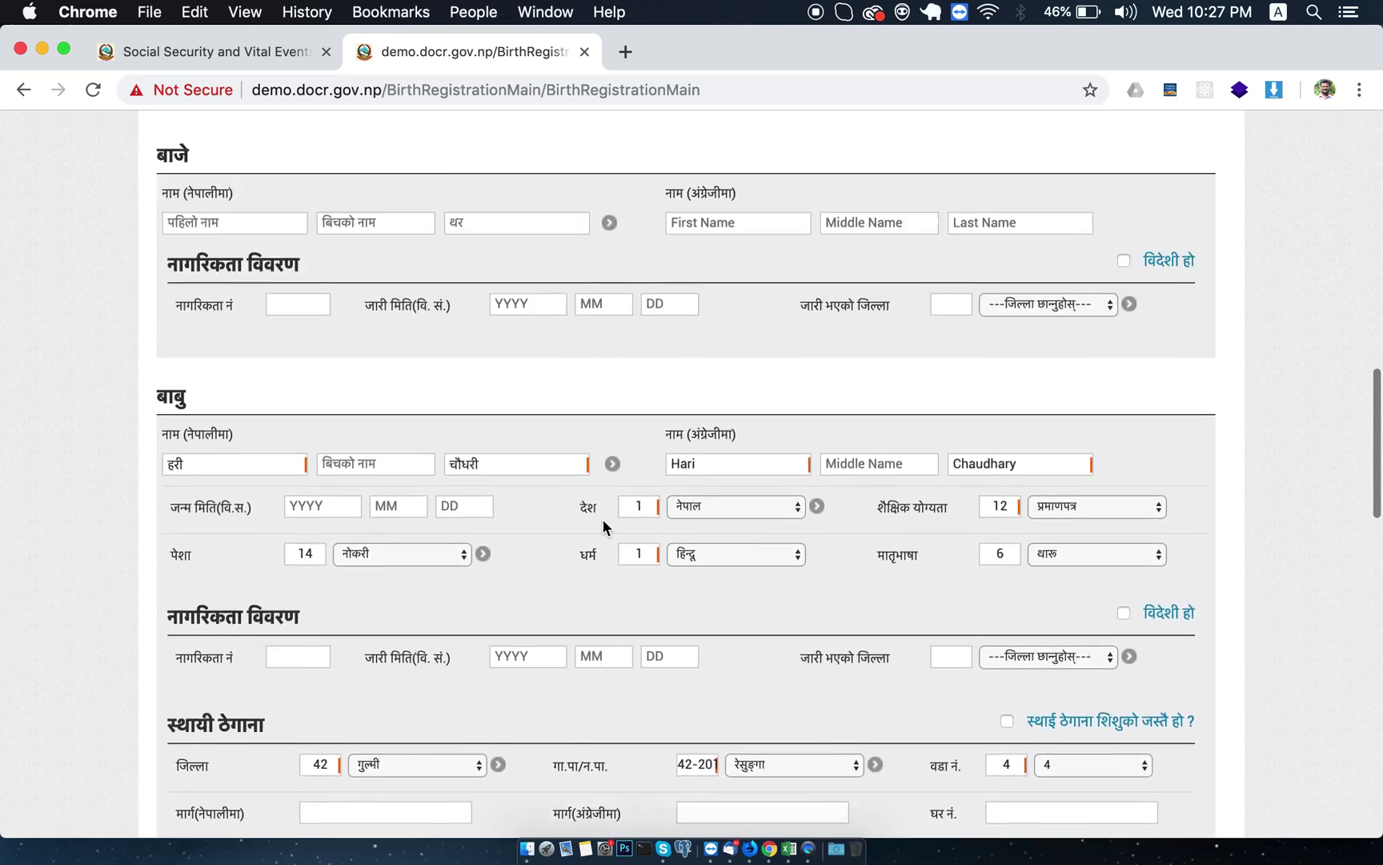
{"action": "scroll", "coordinate": [602, 526], "scroll_direction": "down", "scroll_amount": 20}
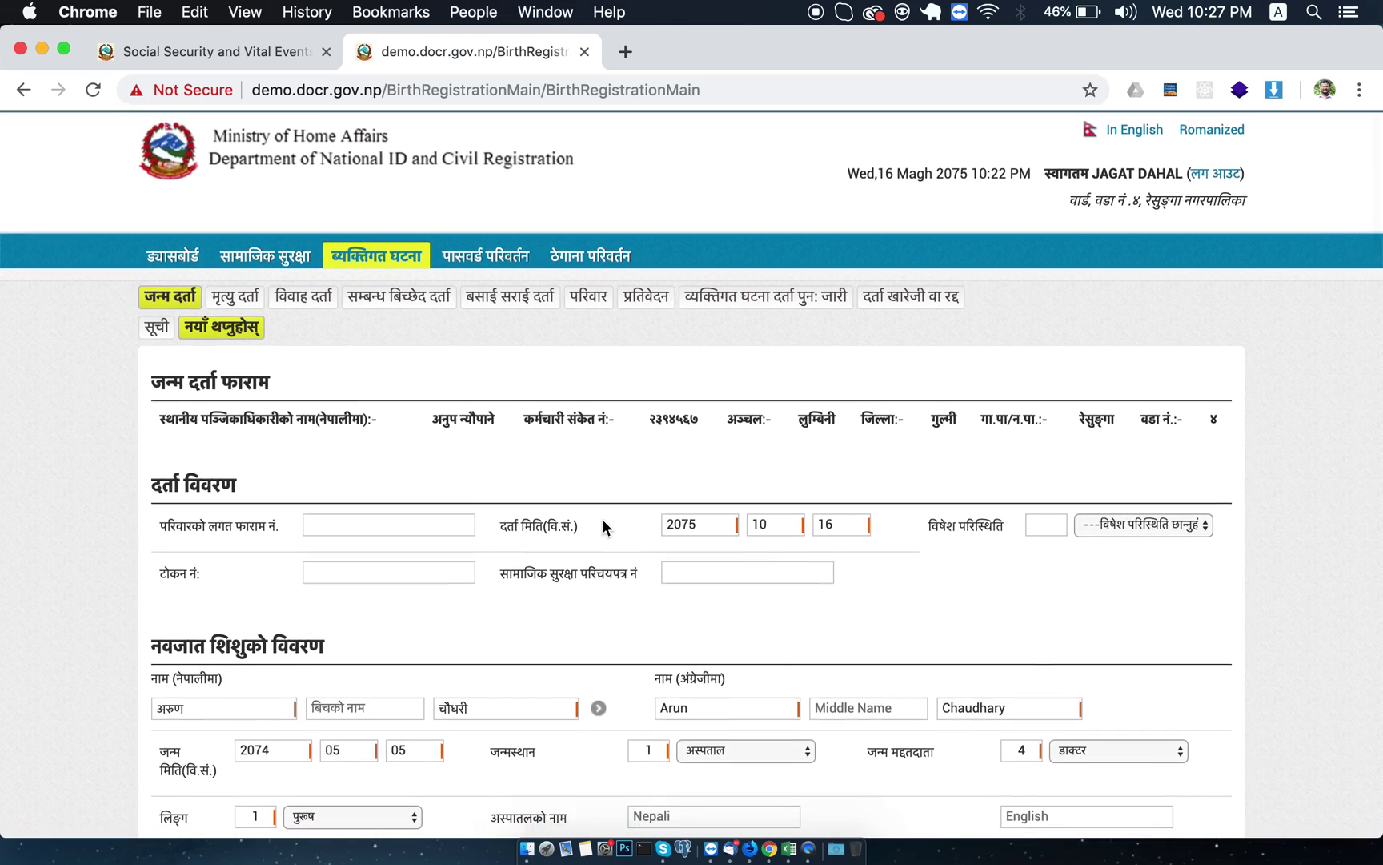
{"action": "scroll", "coordinate": [602, 519], "scroll_direction": "down", "scroll_amount": 15}
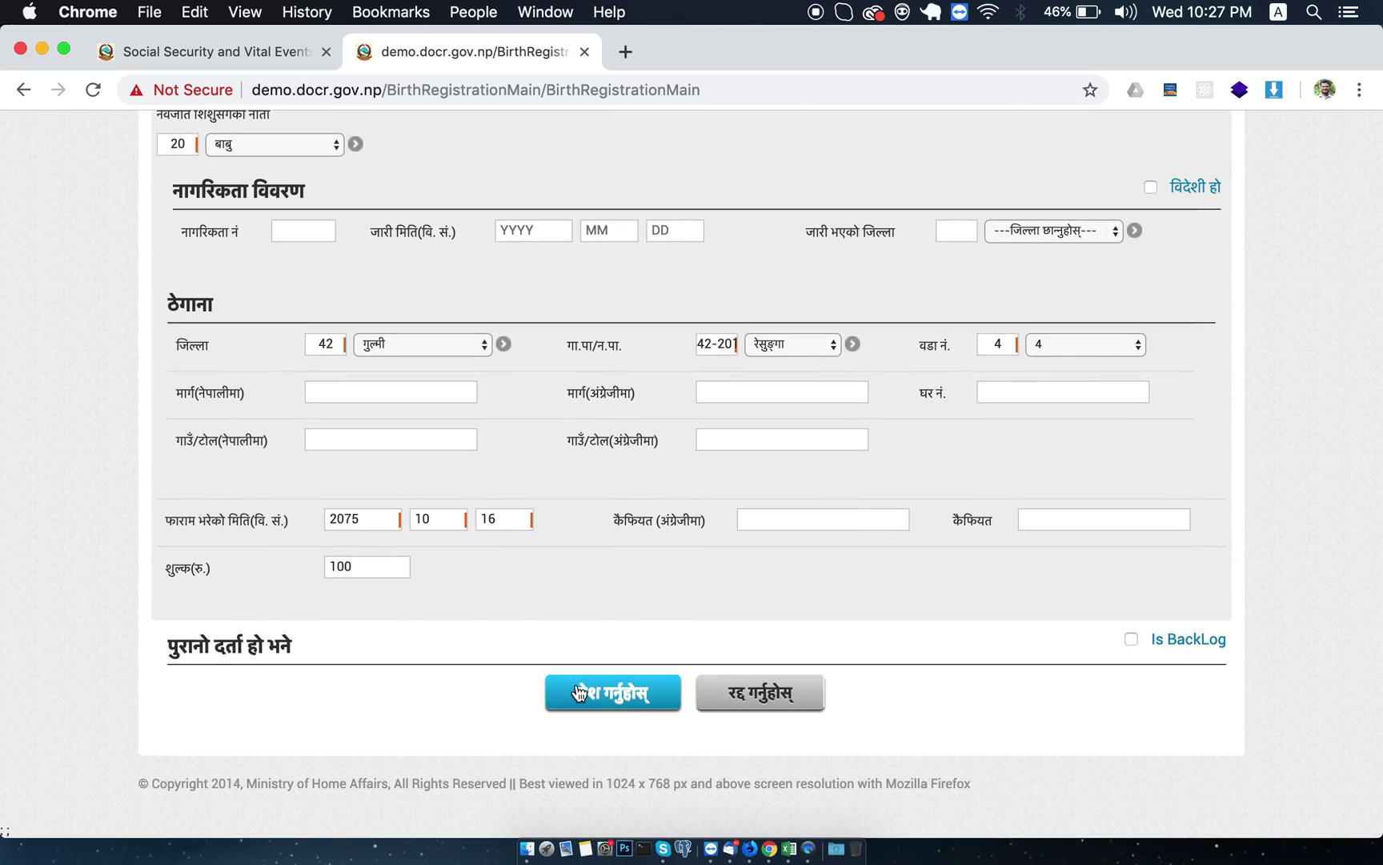
Submit the form, reset the fee to 50 after the fee-limit alert, and resubmit.
{"action": "left_click", "coordinate": [602, 699]}
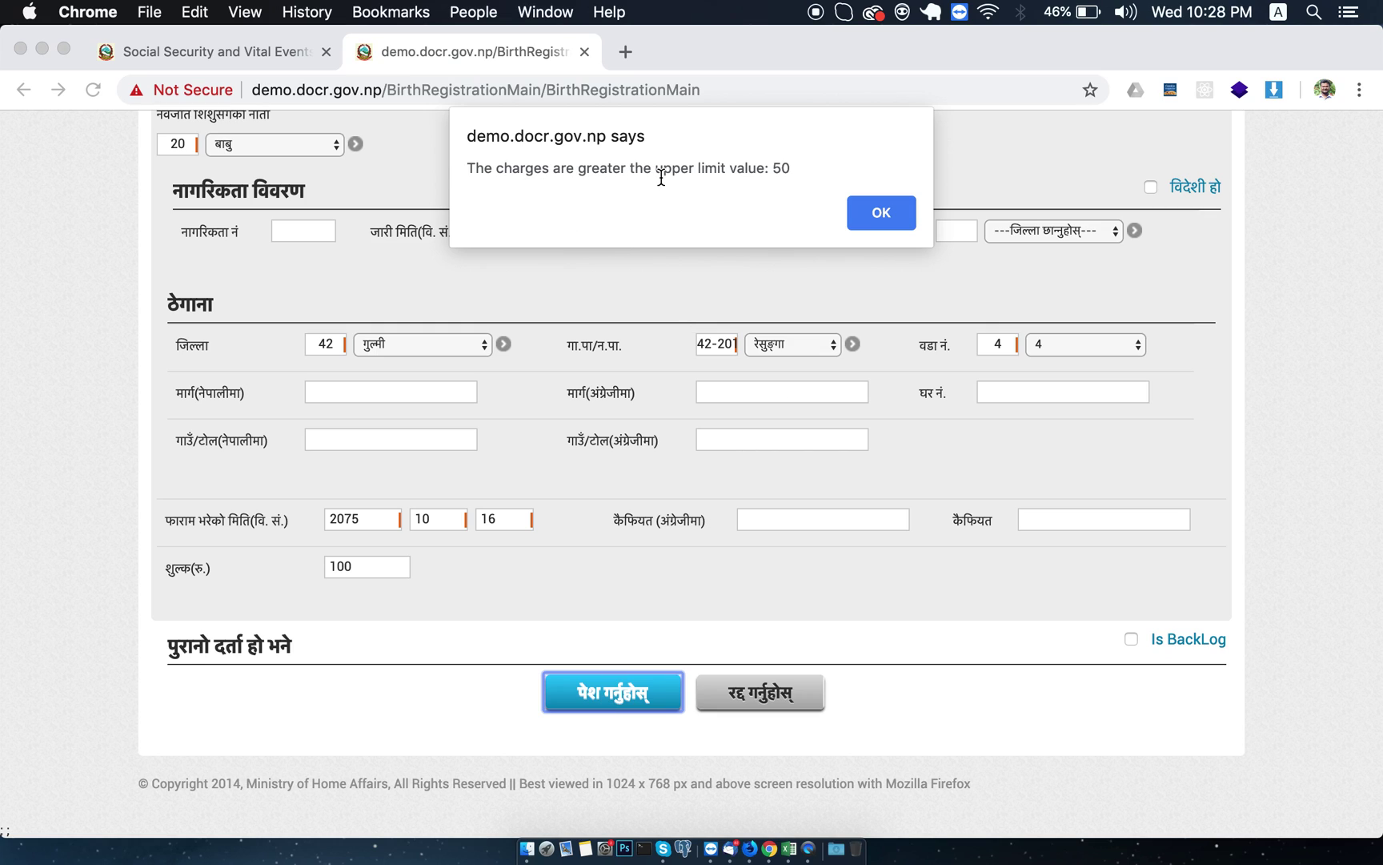
{"action": "left_click", "coordinate": [863, 211]}
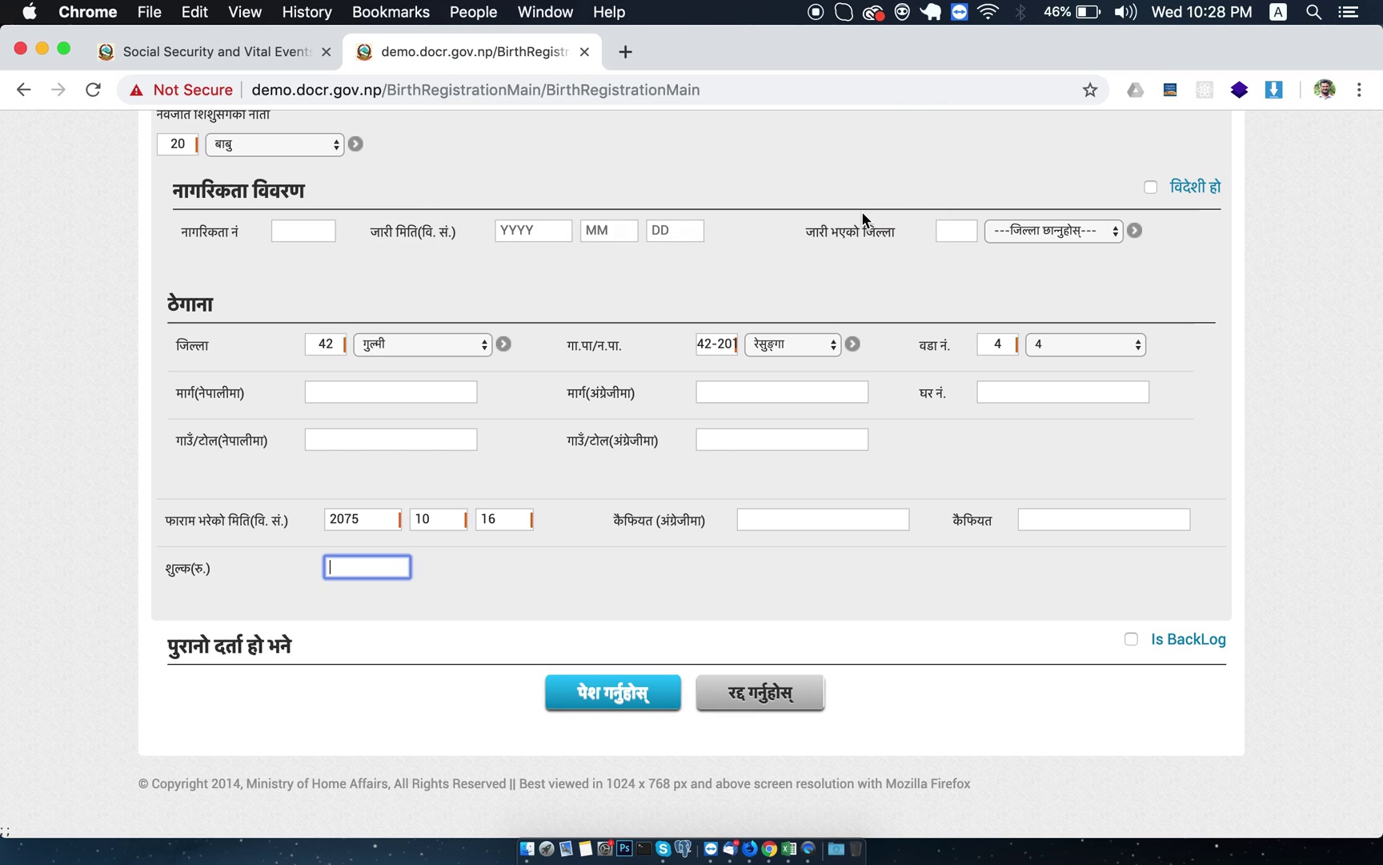
{"action": "type", "text": "50"}
{"action": "left_click", "coordinate": [589, 694]}
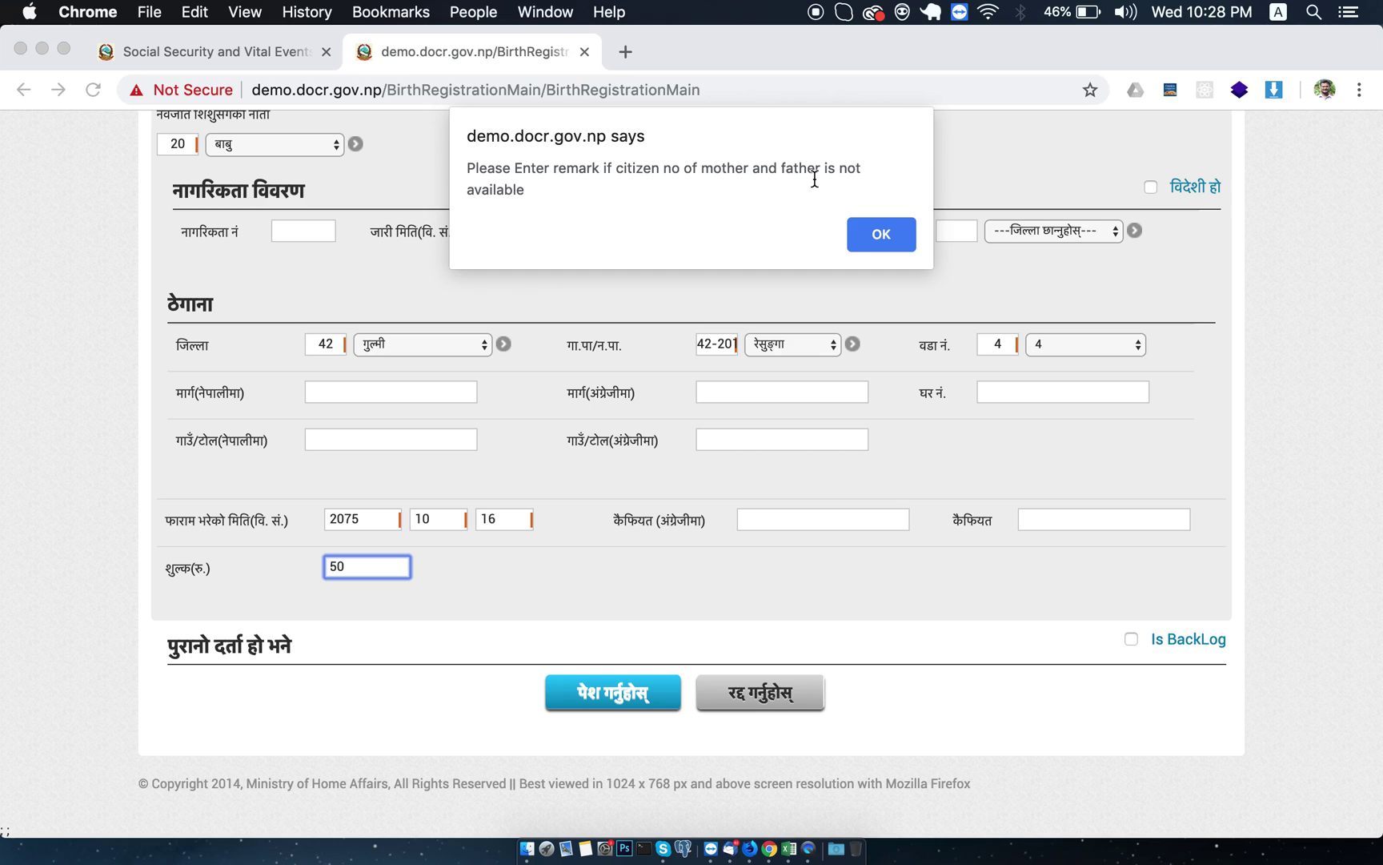
{"action": "left_click", "coordinate": [867, 232]}
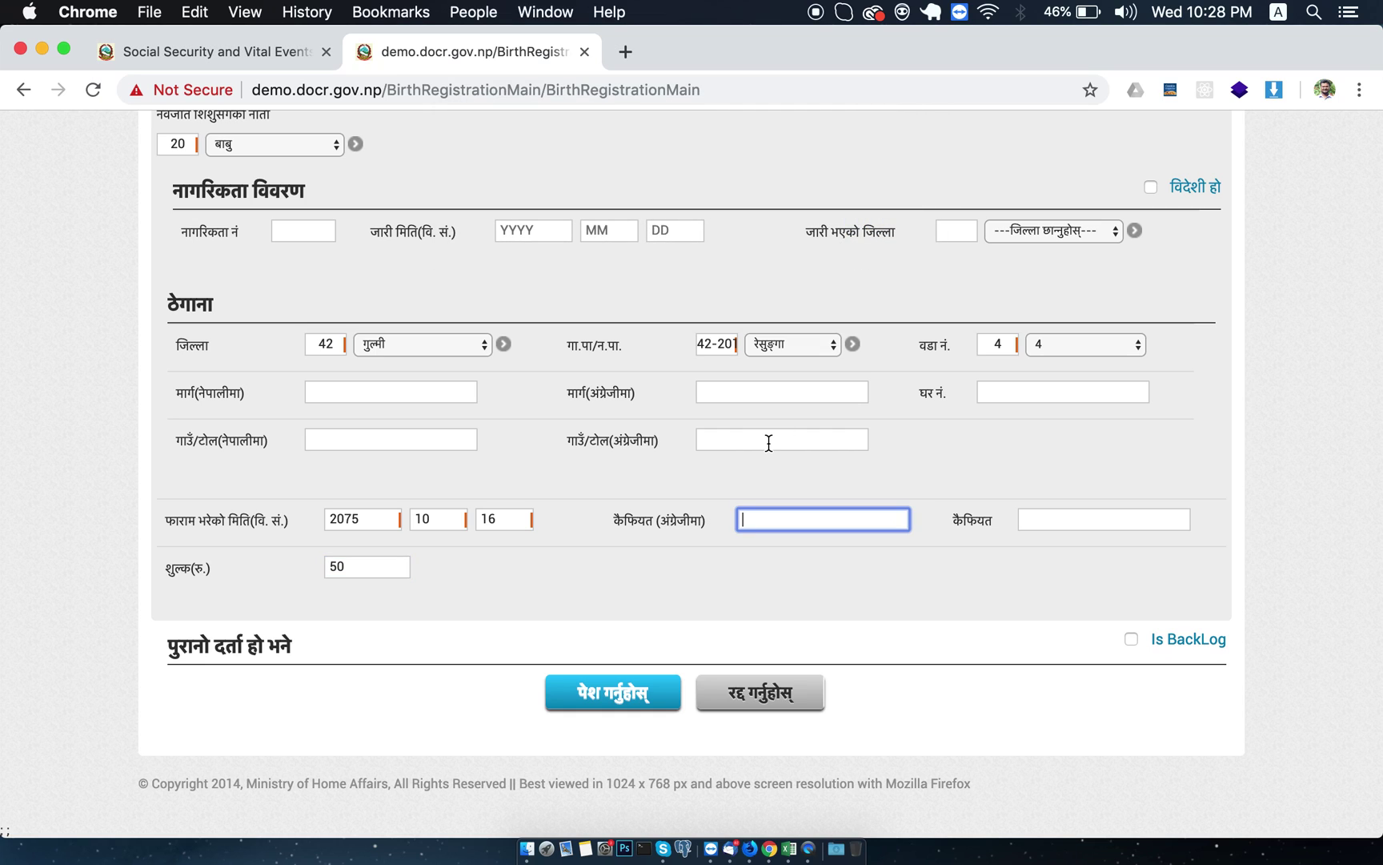
Return to the father's section and open the citizenship जारी भएको जिल्ला list.
{"action": "scroll", "coordinate": [769, 443], "scroll_direction": "up", "scroll_amount": 10}
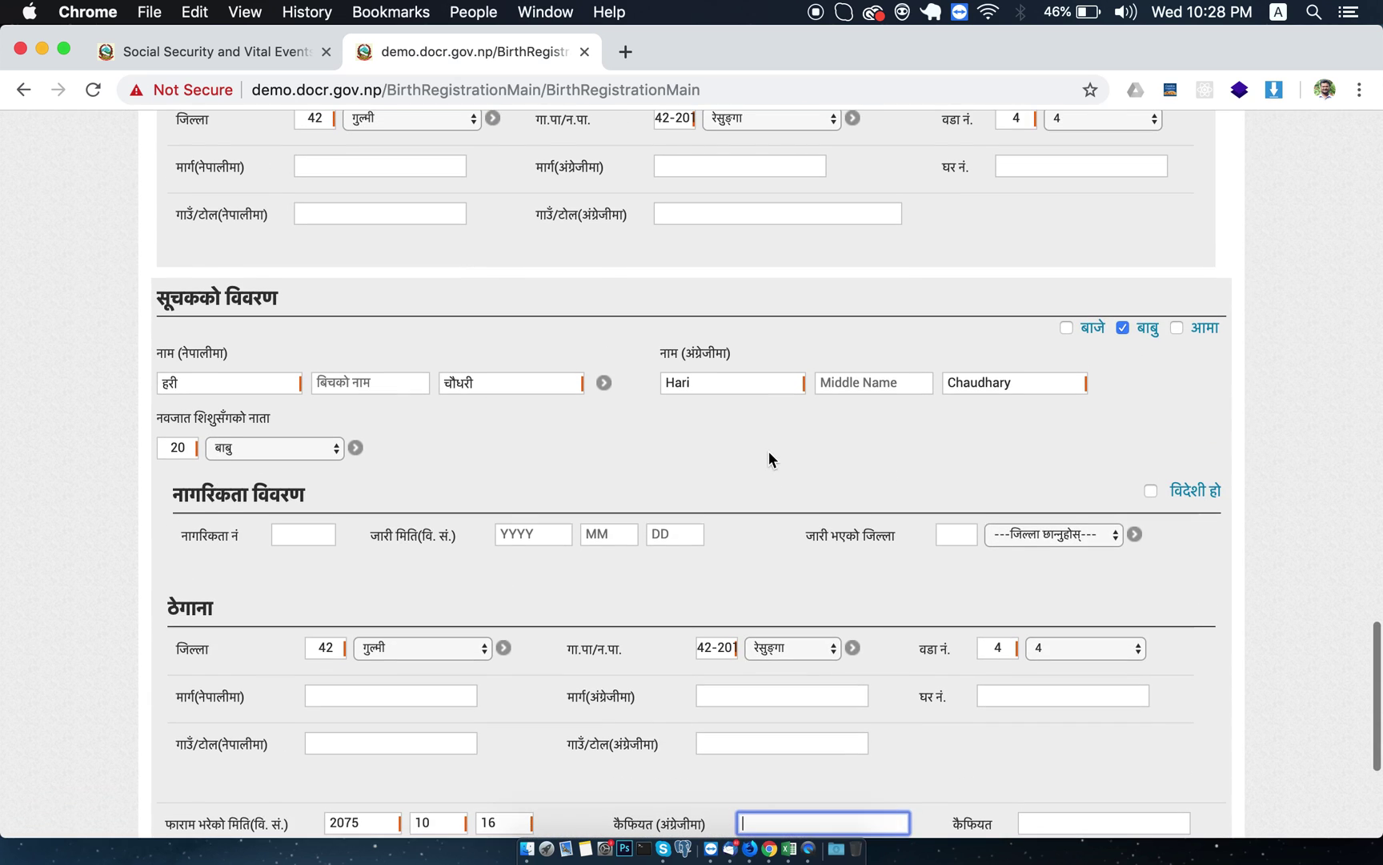
{"action": "scroll", "coordinate": [769, 443], "scroll_direction": "up", "scroll_amount": 15}
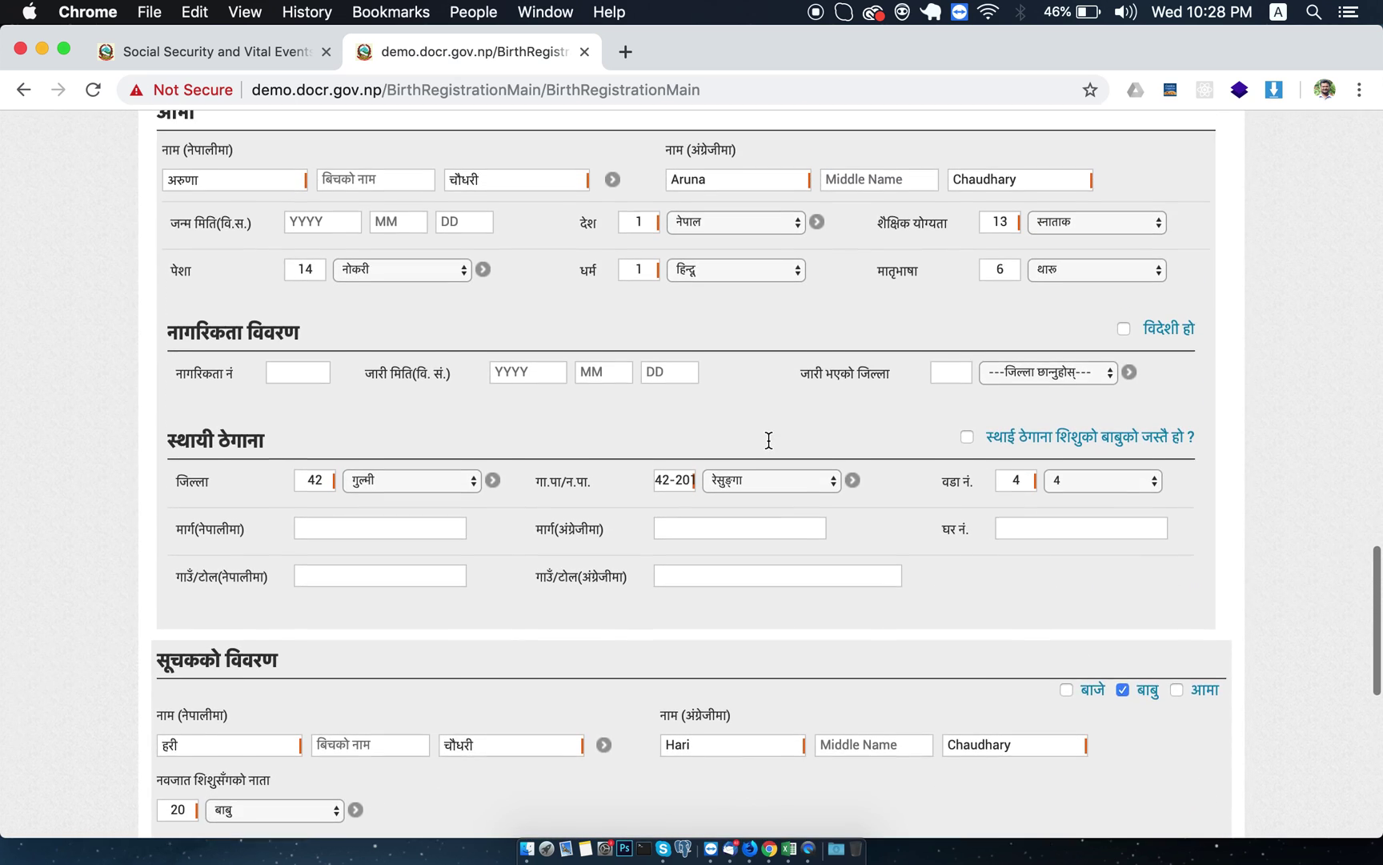
{"action": "scroll", "coordinate": [768, 447], "scroll_direction": "up", "scroll_amount": 10}
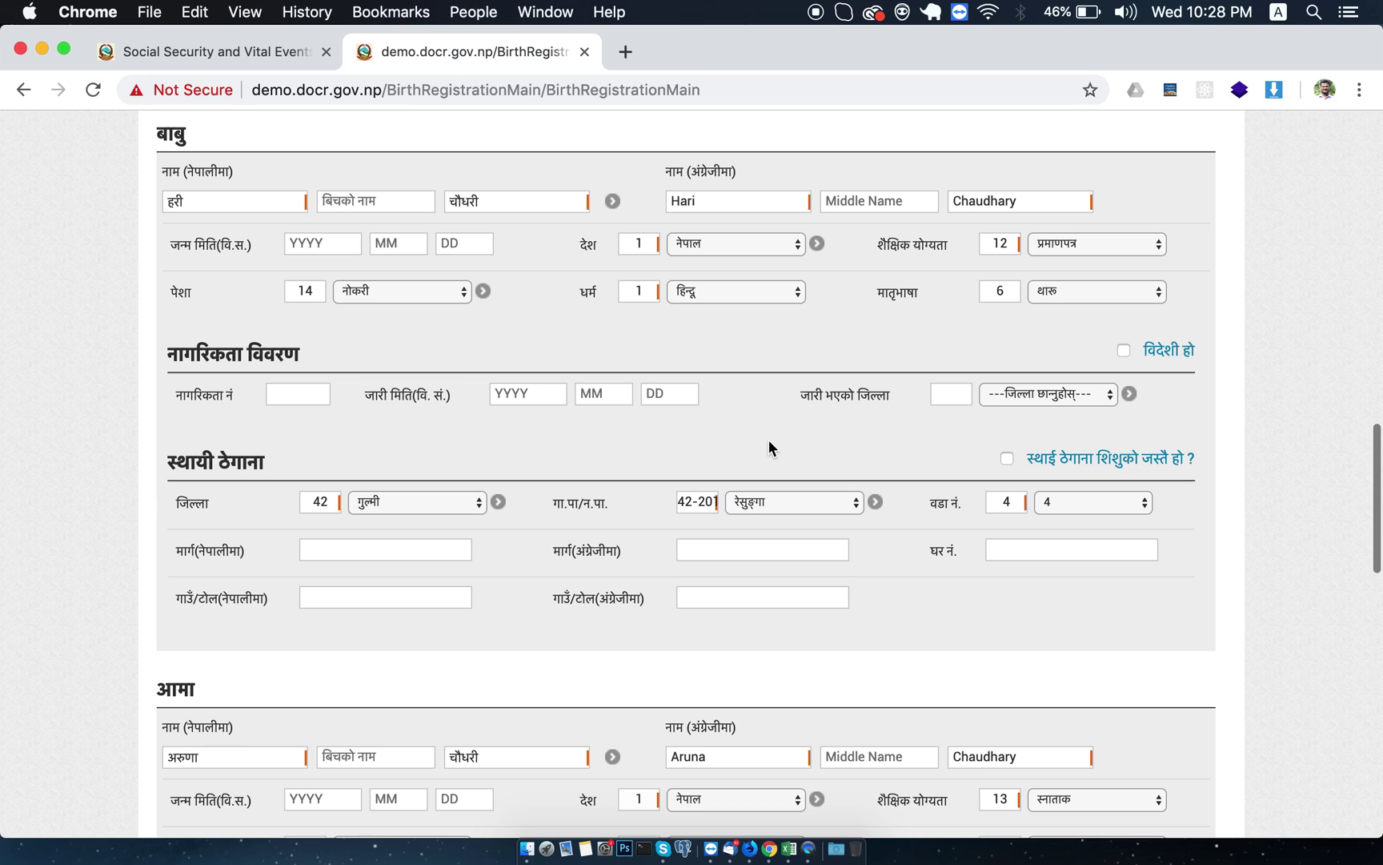
{"action": "scroll", "coordinate": [769, 447], "scroll_direction": "up", "scroll_amount": 1}
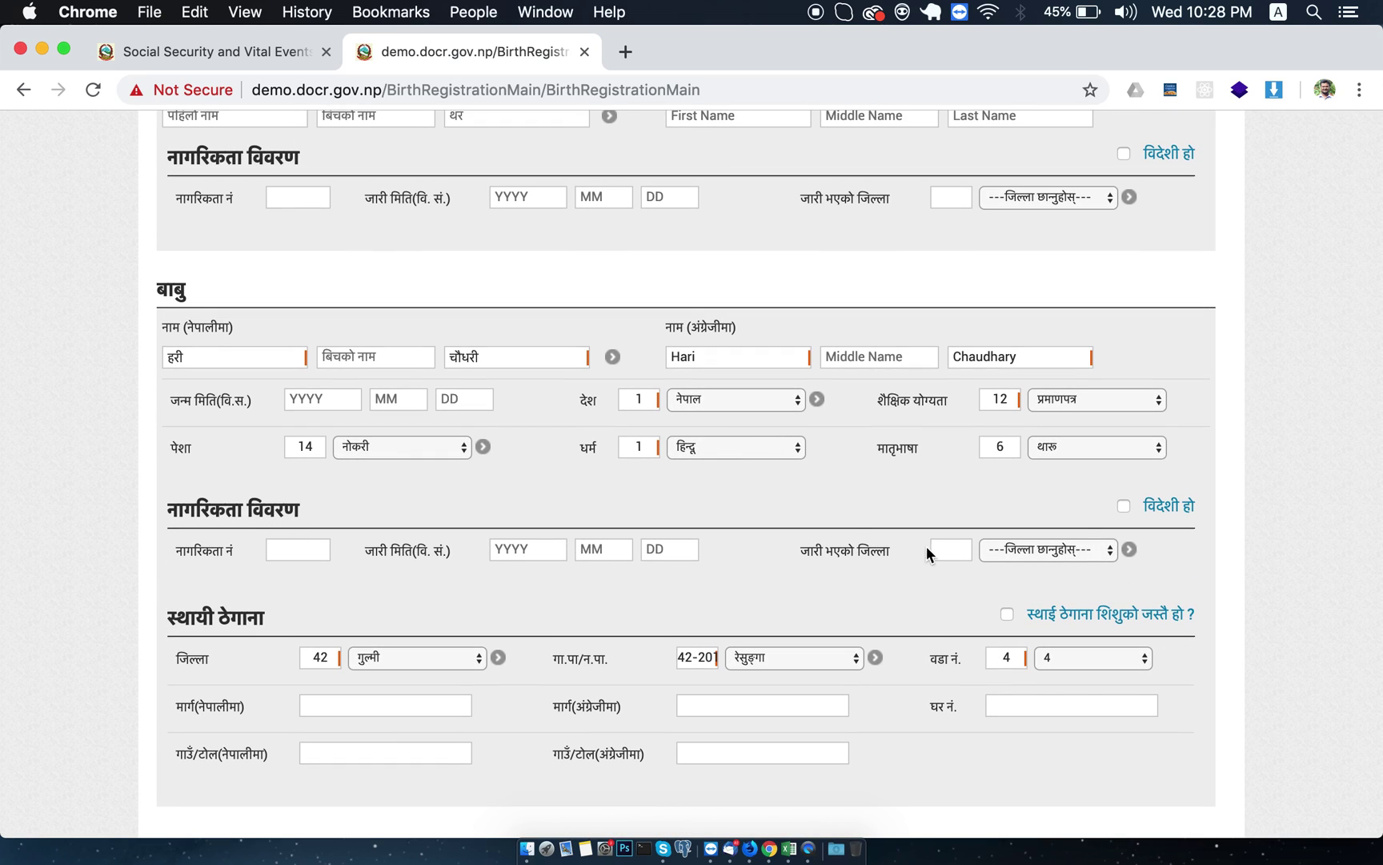
{"action": "left_click", "coordinate": [1068, 551]}
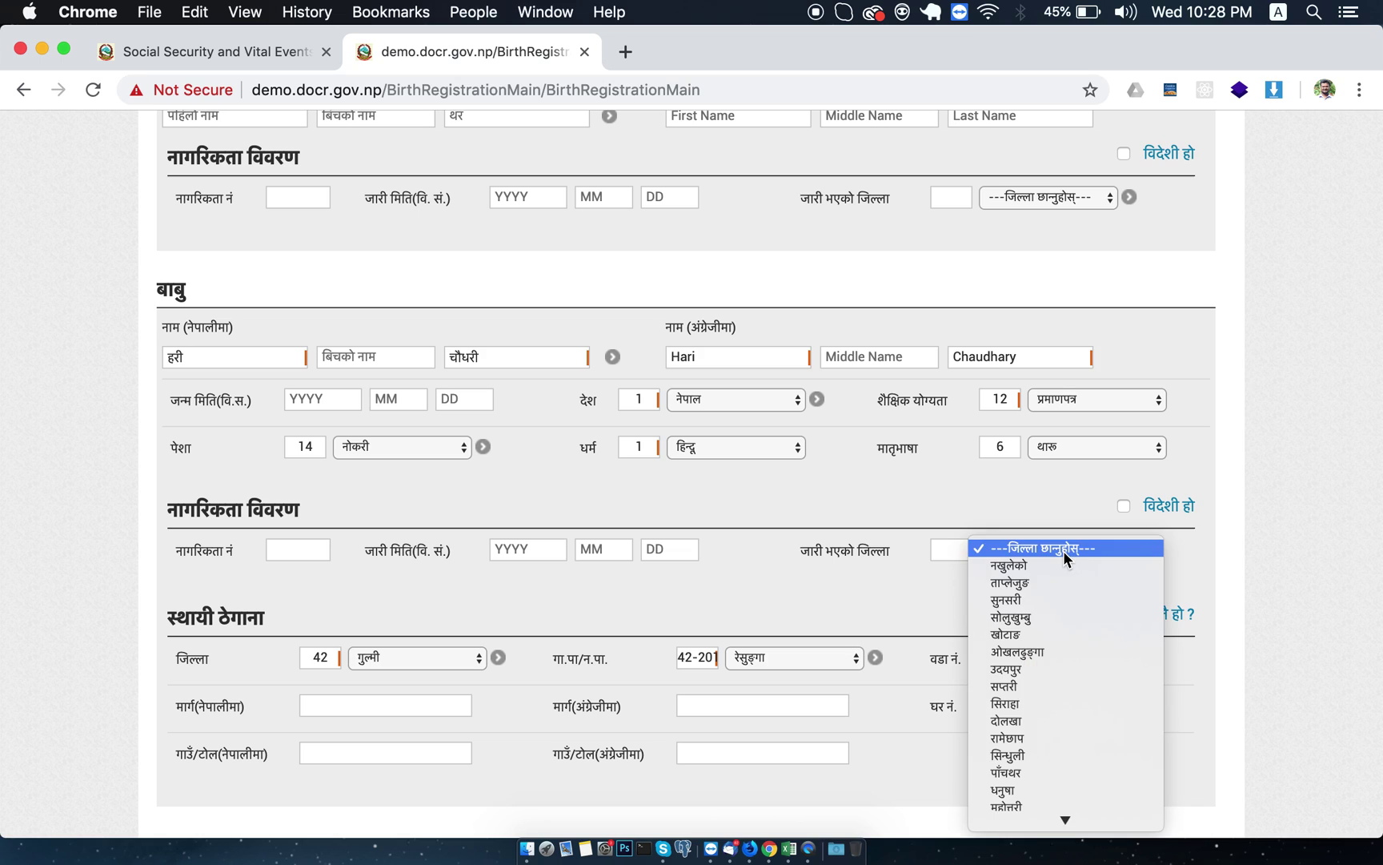
Enter the father's citizenship number and issue date 2074/05/04.
{"action": "left_click", "coordinate": [1062, 550]}
{"action": "left_click", "coordinate": [282, 547]}
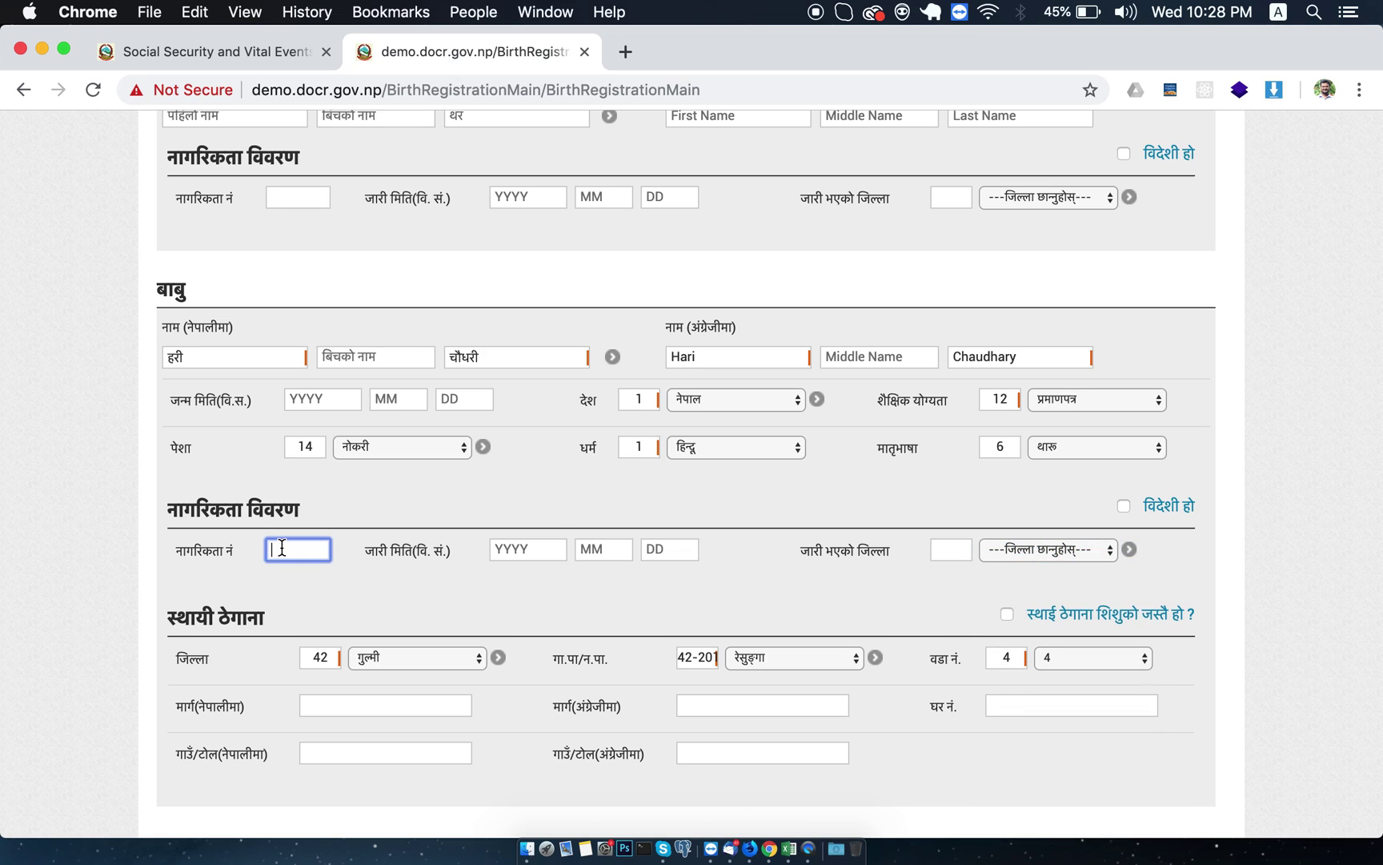
{"action": "left_click", "coordinate": [527, 549]}
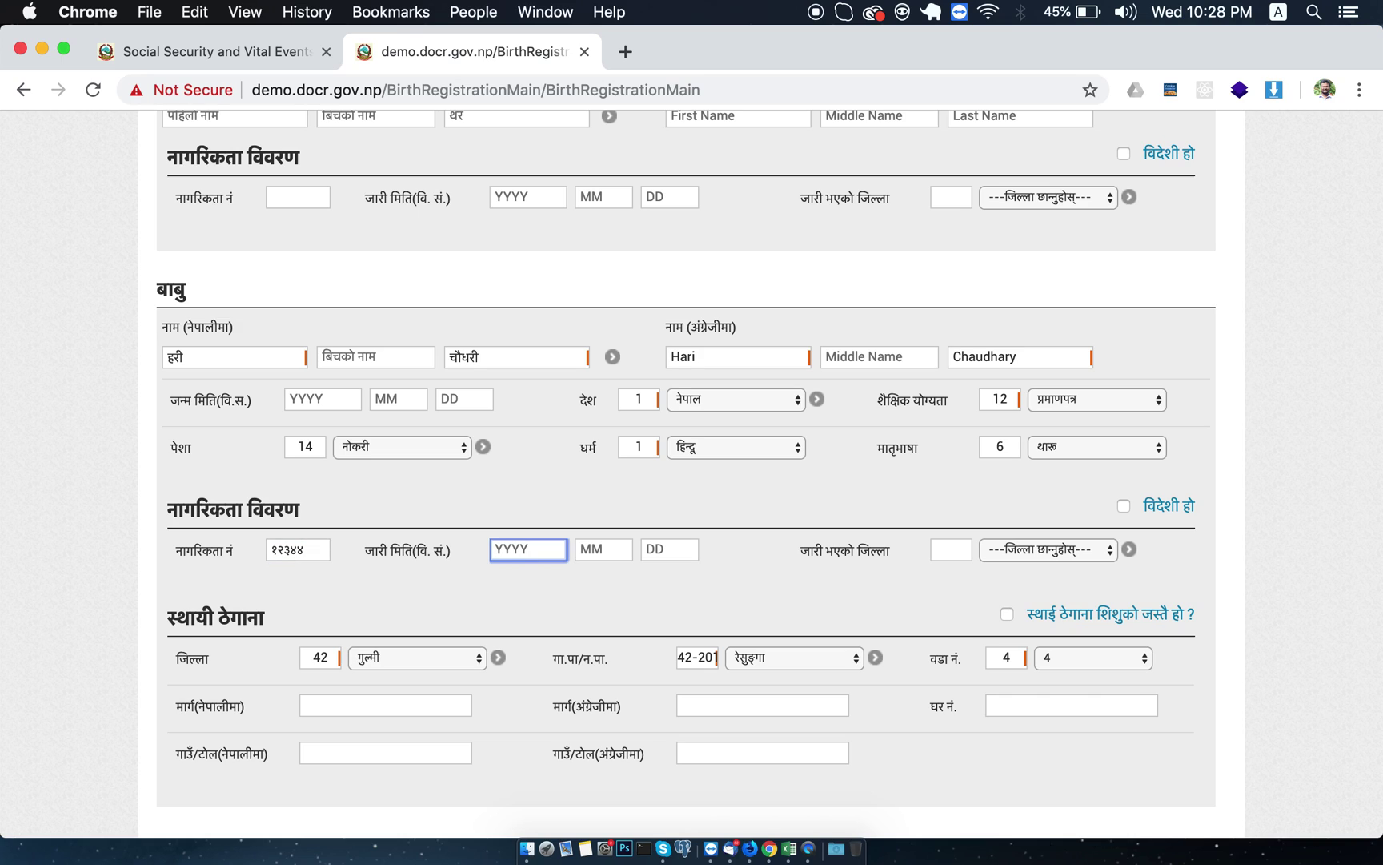
{"action": "type", "text": "2074"}
{"action": "key", "text": "Tab"}
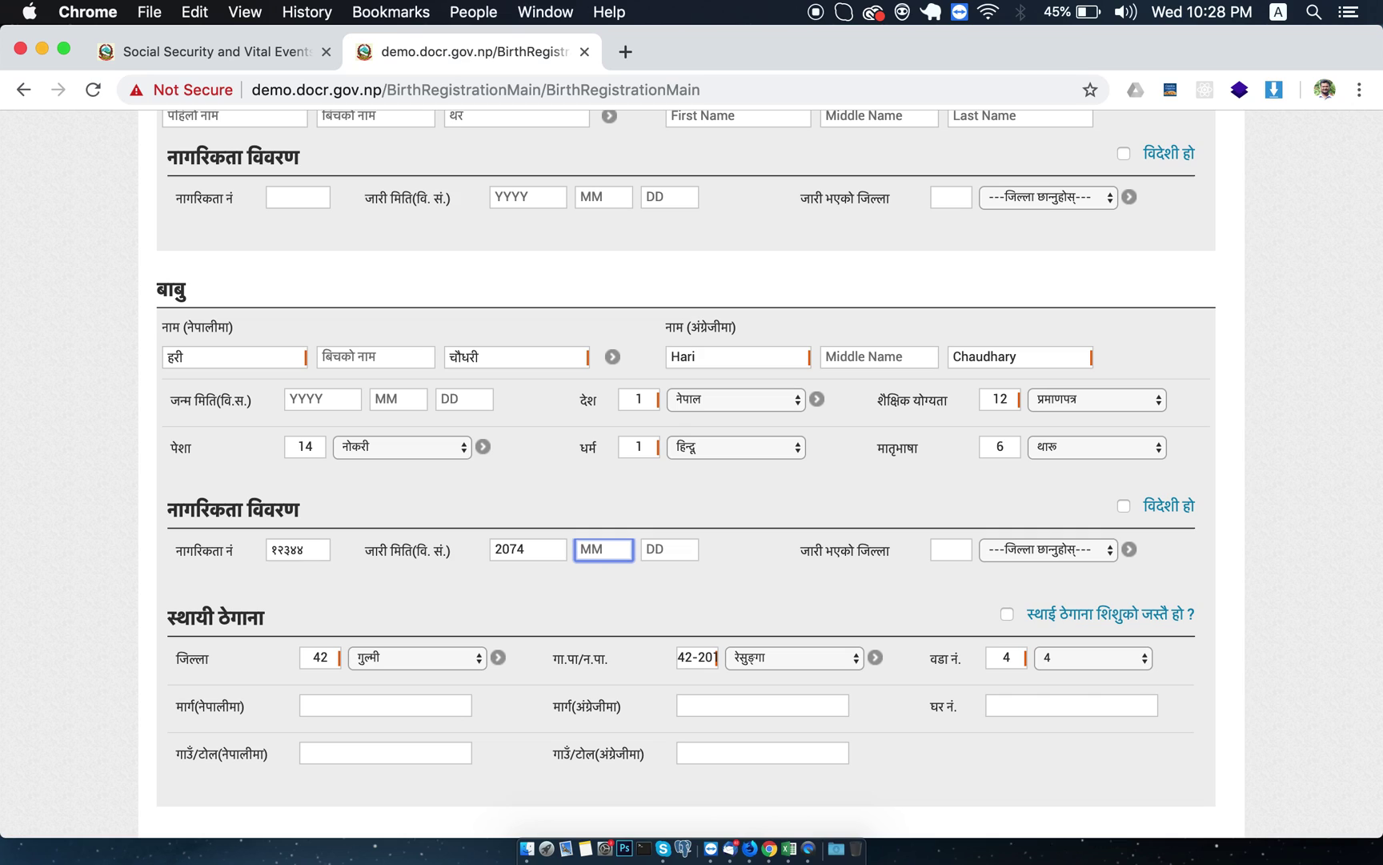
{"action": "type", "text": "05"}
{"action": "key", "text": "Tab"}
{"action": "type", "text": "04"}
{"action": "key", "text": "Tab"}
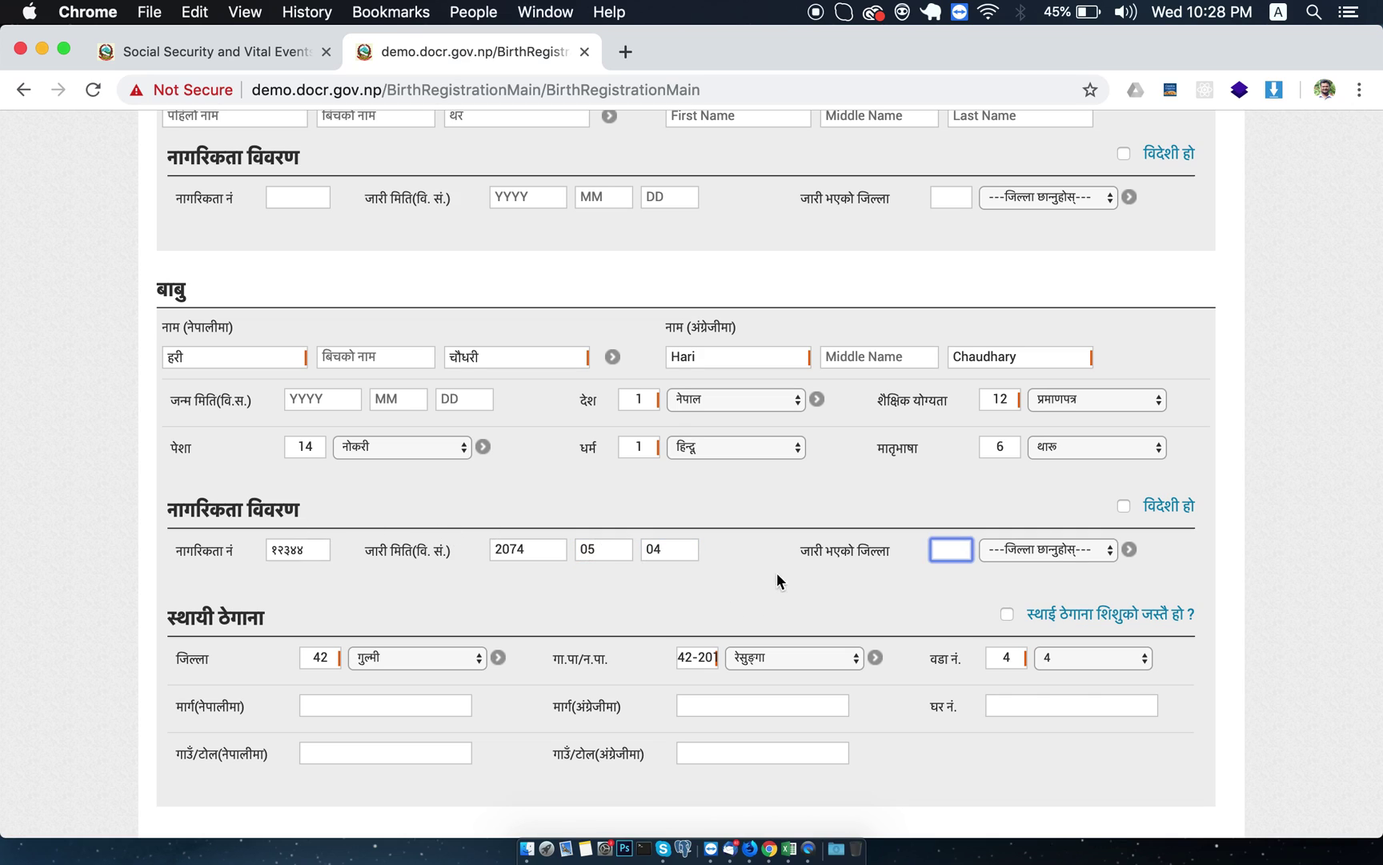
Set the citizenship issuing district to 42 गुल्मी using the district search.
{"action": "left_click", "coordinate": [1015, 553]}
{"action": "scroll", "coordinate": [1066, 735], "scroll_direction": "down", "scroll_amount": 5}
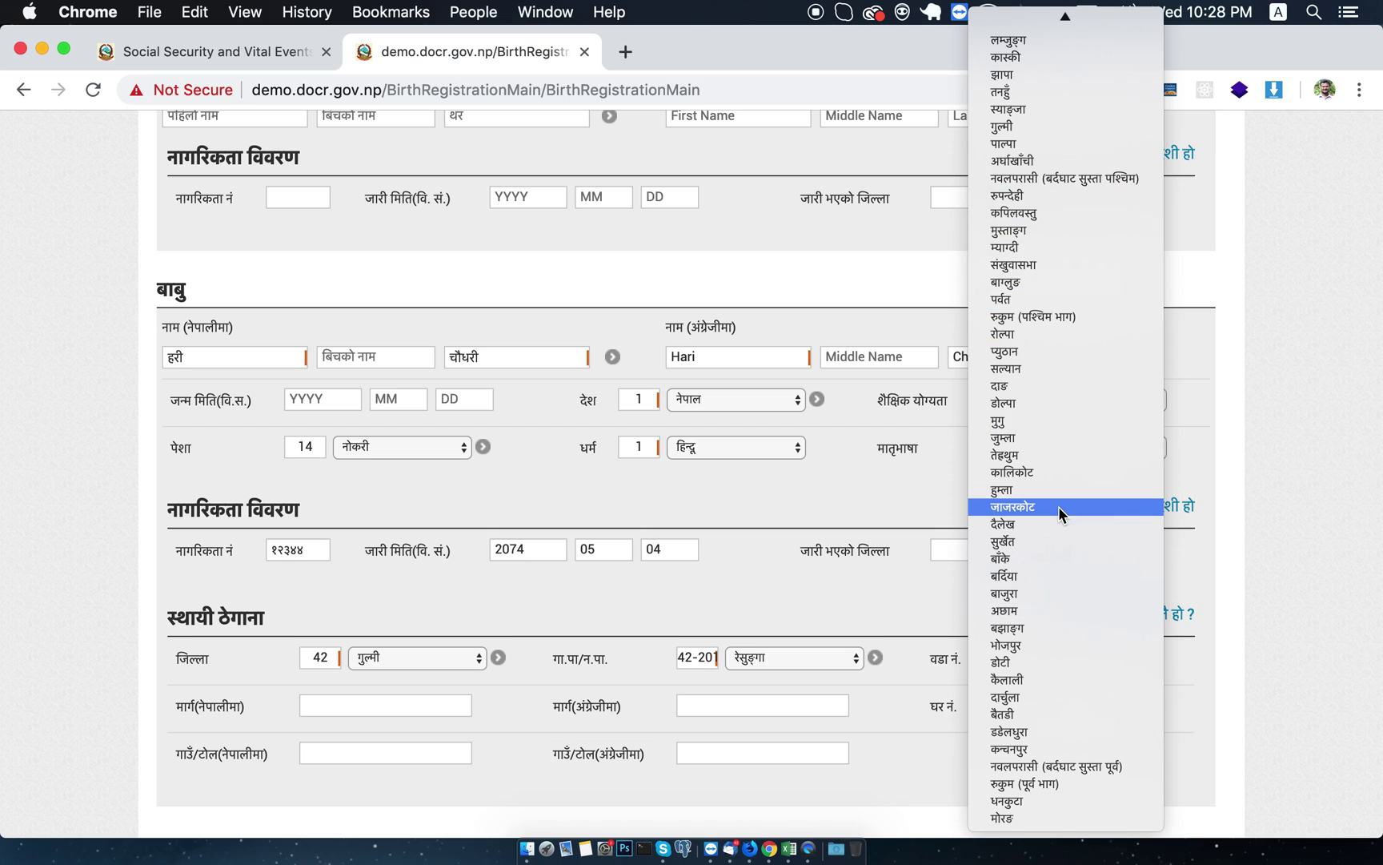
{"action": "scroll", "coordinate": [1058, 506], "scroll_direction": "up", "scroll_amount": 5}
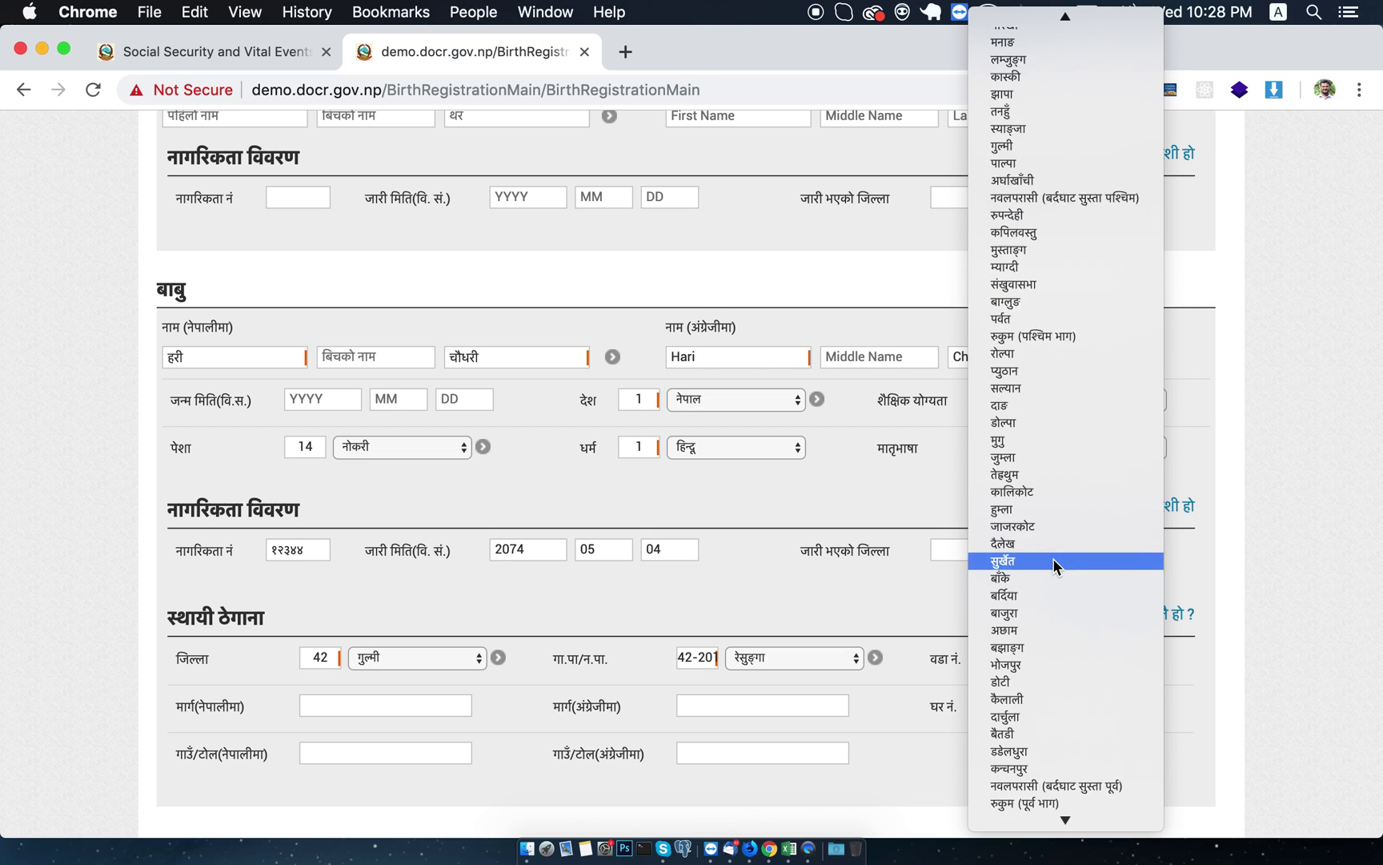
{"action": "left_click", "coordinate": [1283, 293]}
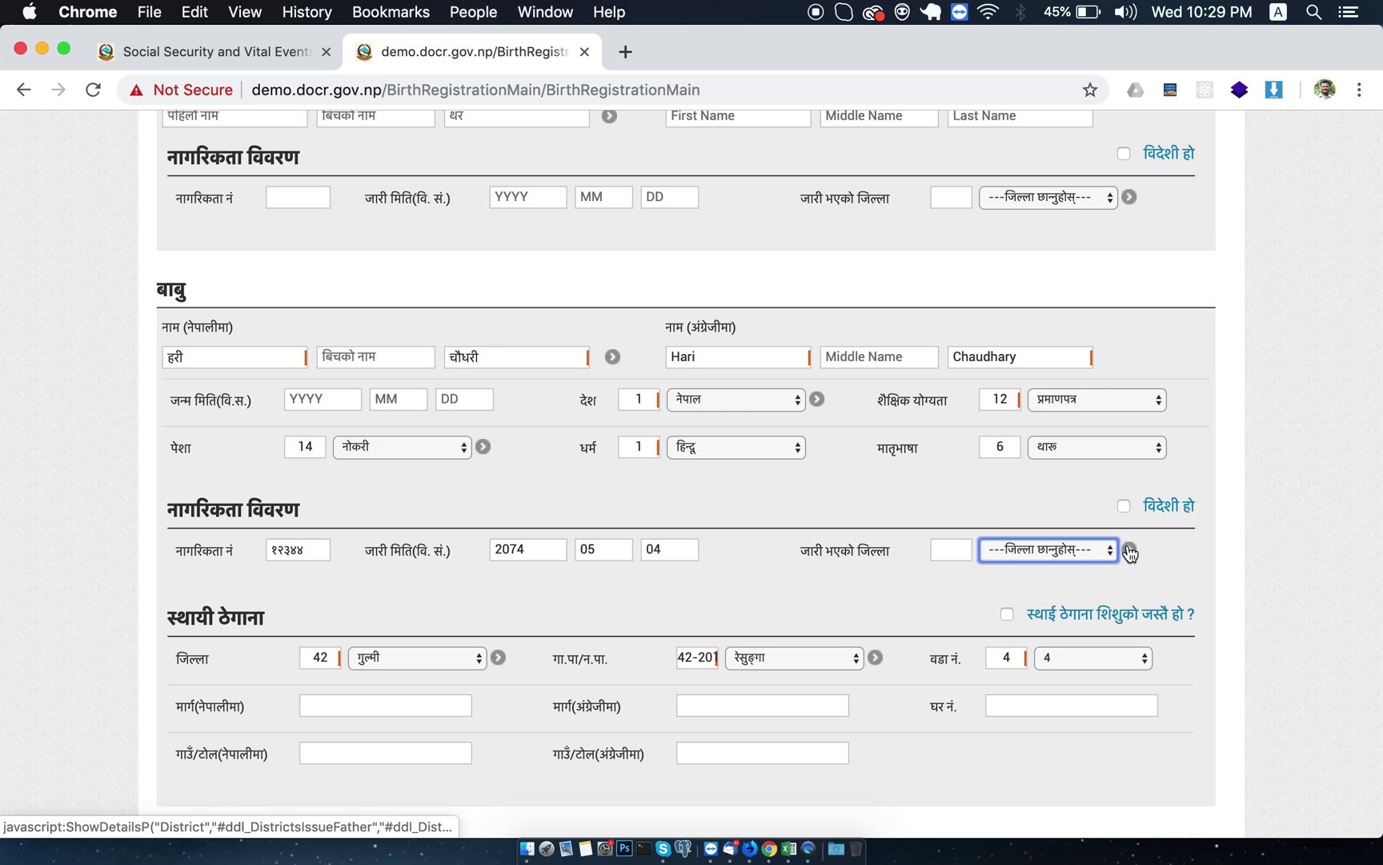
{"action": "left_click", "coordinate": [1129, 551]}
{"action": "left_click", "coordinate": [704, 377]}
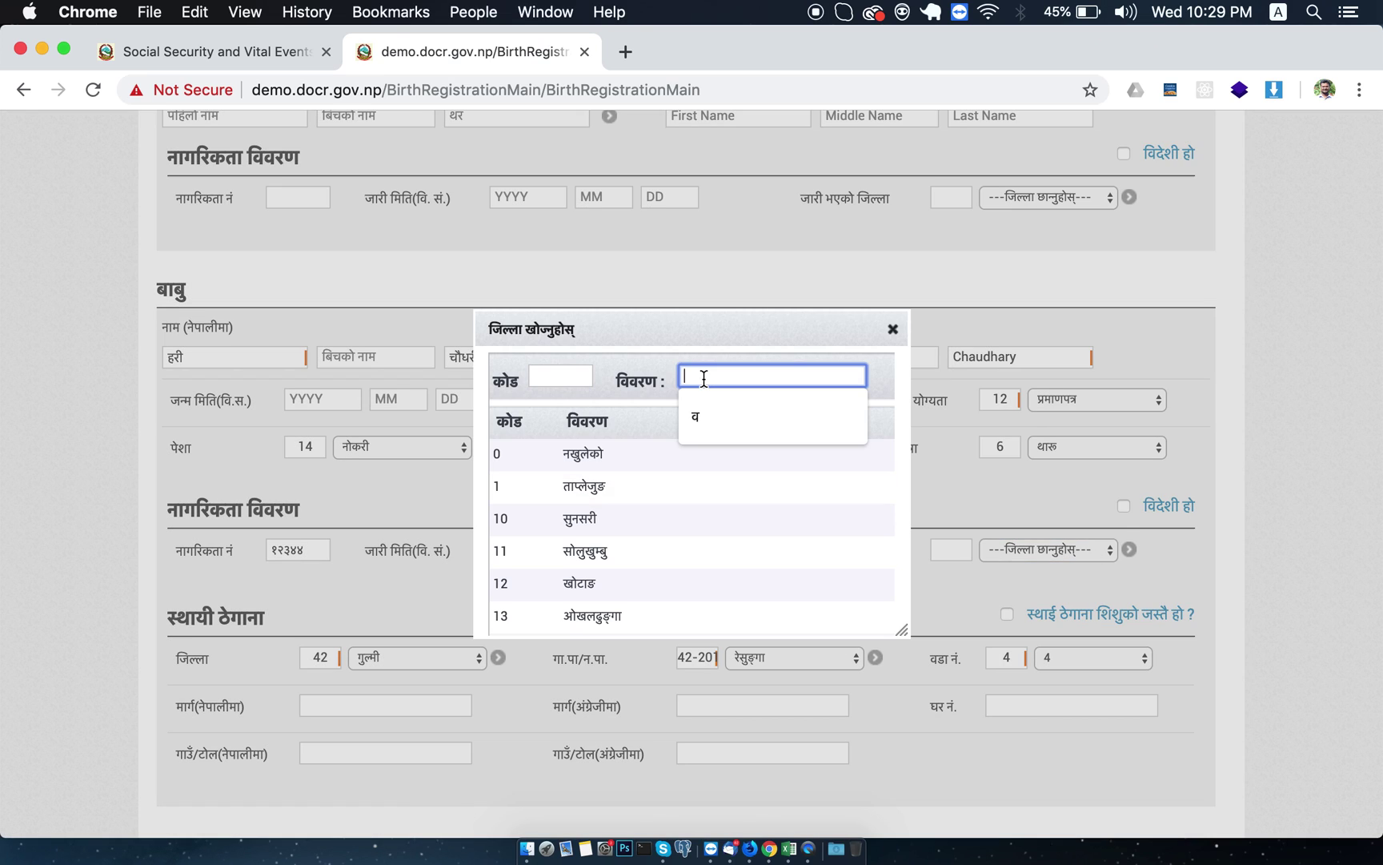
{"action": "type", "text": "ग"}
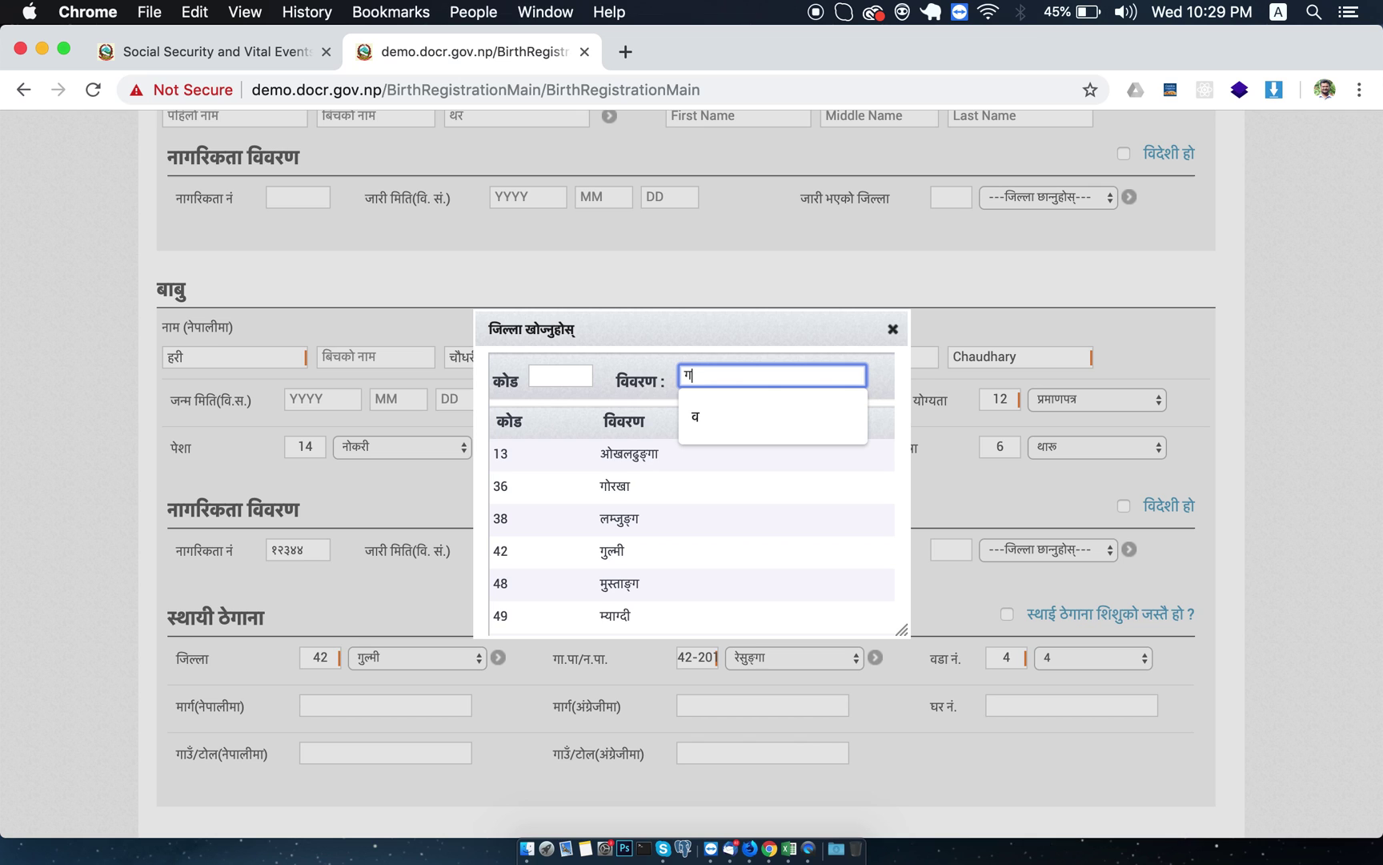
{"action": "type", "text": "ु"}
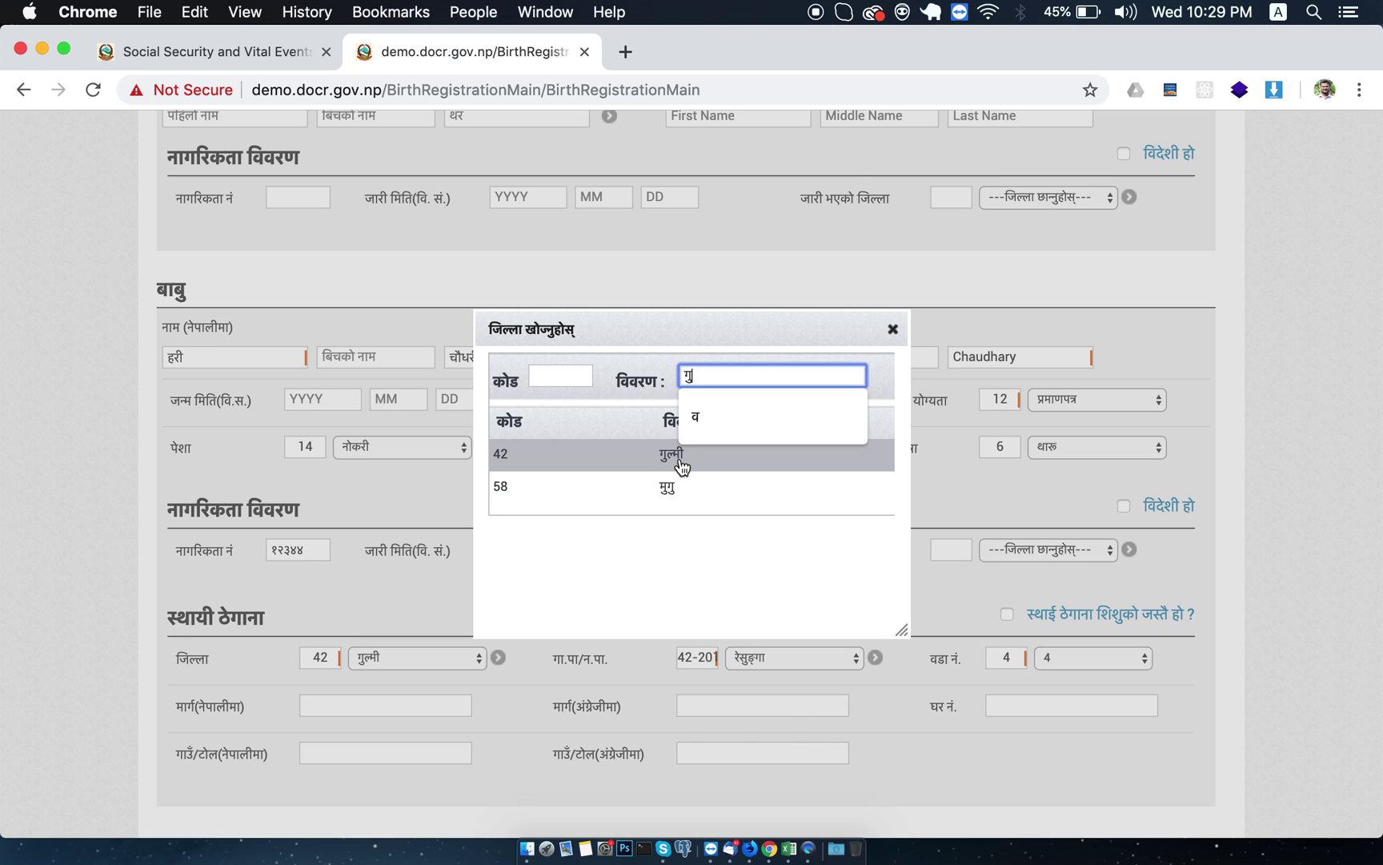
{"action": "left_click", "coordinate": [680, 454]}
{"action": "scroll", "coordinate": [703, 540], "scroll_direction": "down", "scroll_amount": 15}
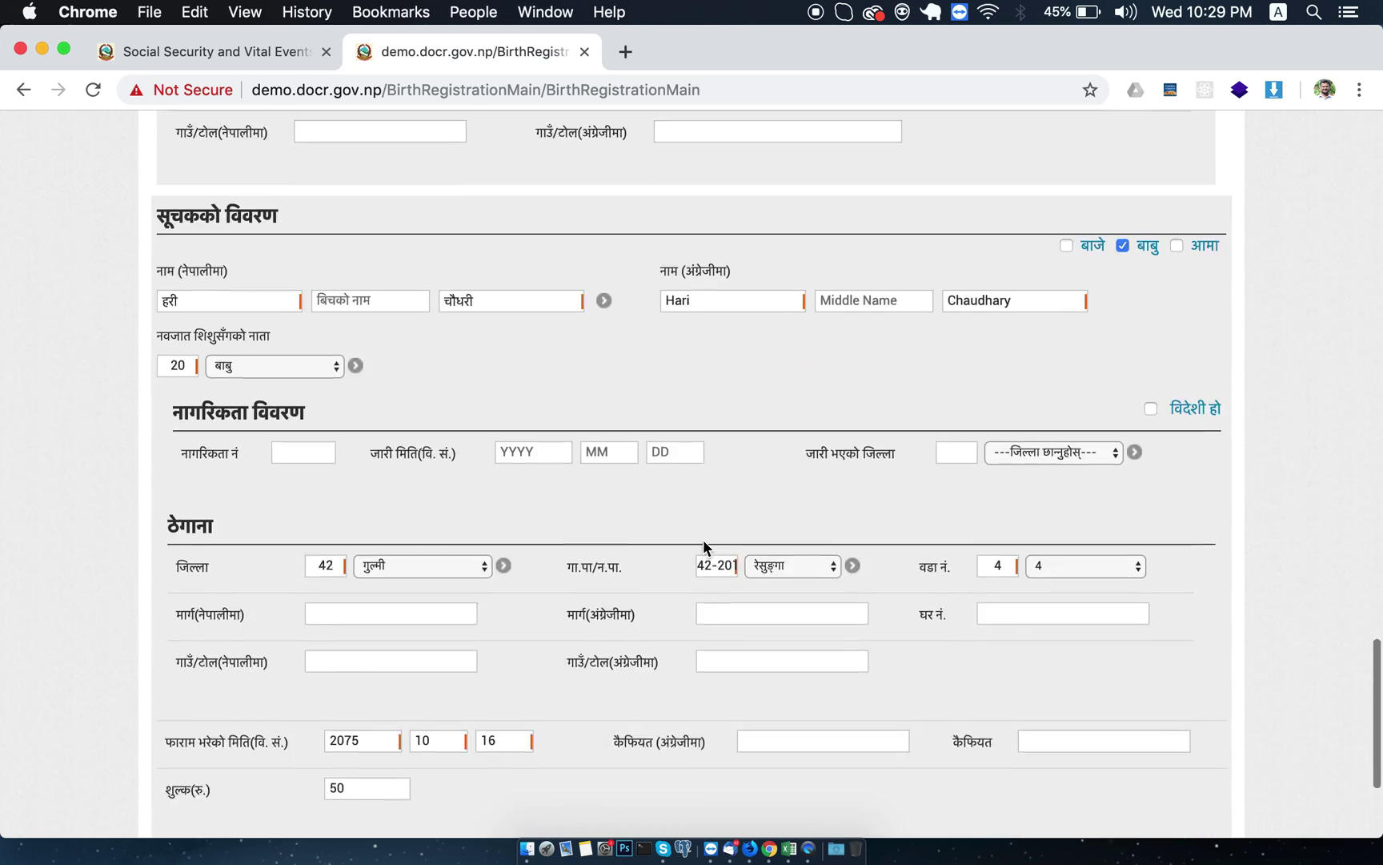
Fill in the father's birth date fields with 2056, 05 and 05.
{"action": "left_click", "coordinate": [588, 693]}
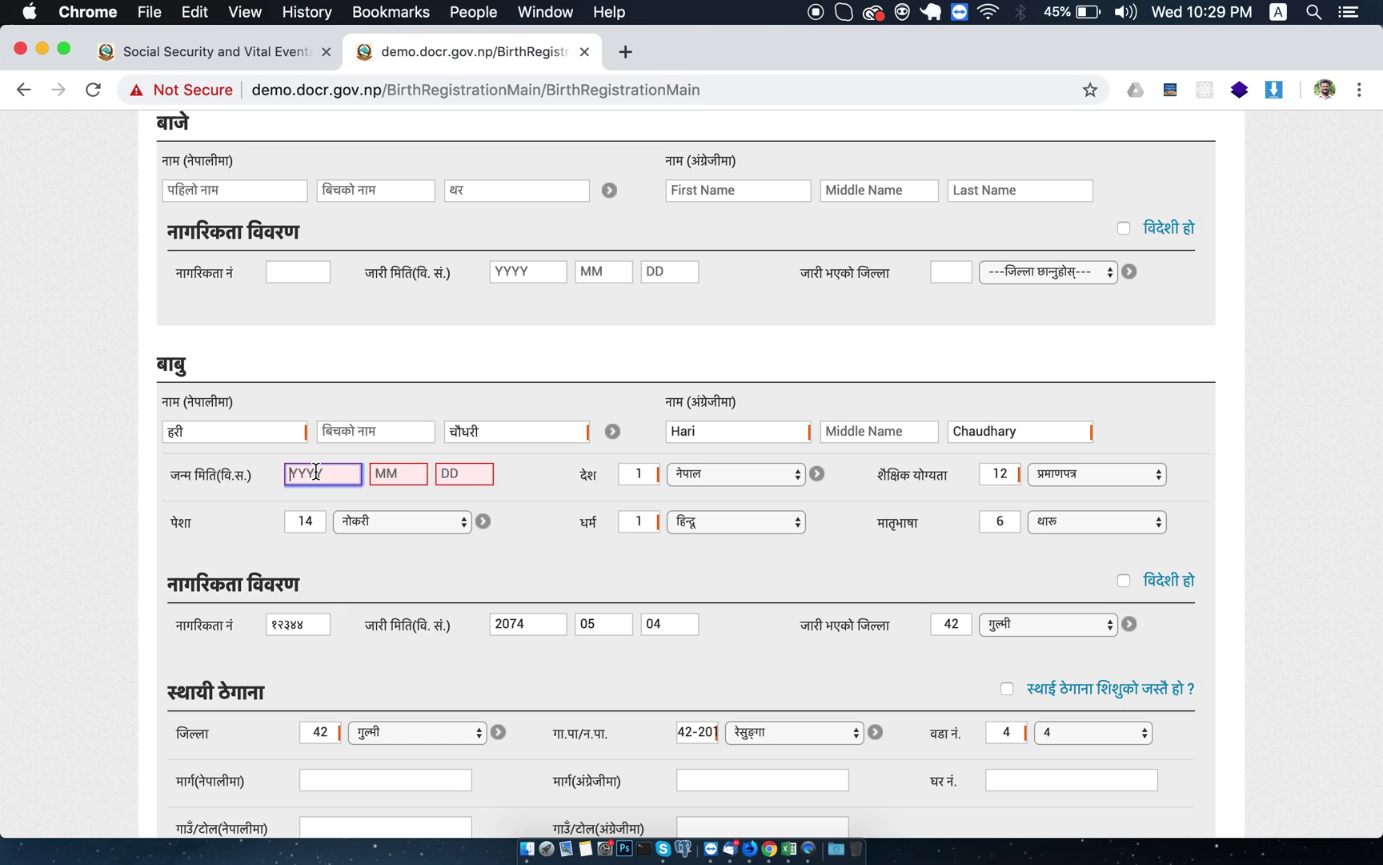
{"action": "type", "text": "20"}
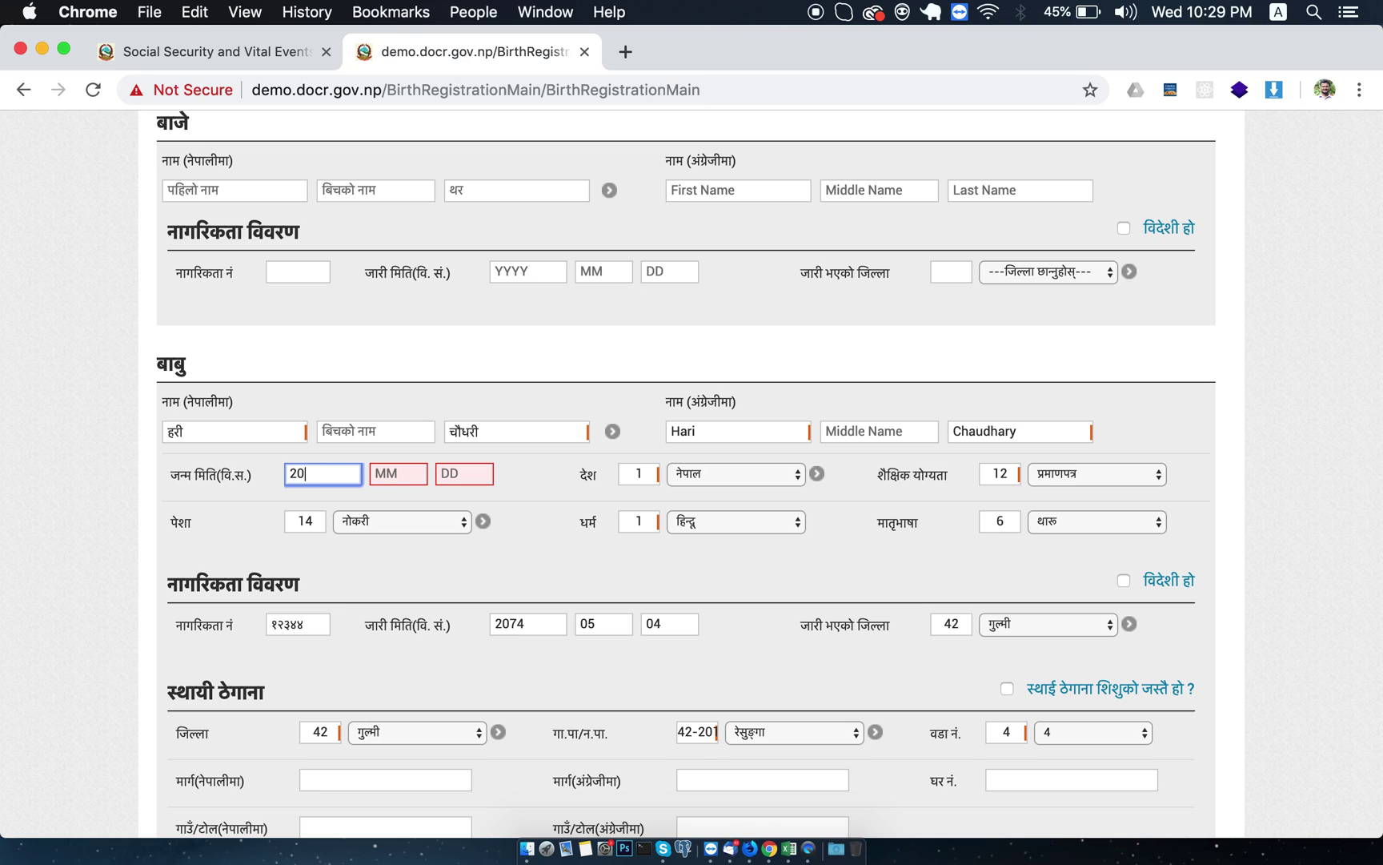
{"action": "type", "text": "56"}
{"action": "key", "text": "Tab"}
{"action": "type", "text": "05"}
{"action": "key", "text": "Tab"}
{"action": "type", "text": "05"}
{"action": "key", "text": "Tab"}
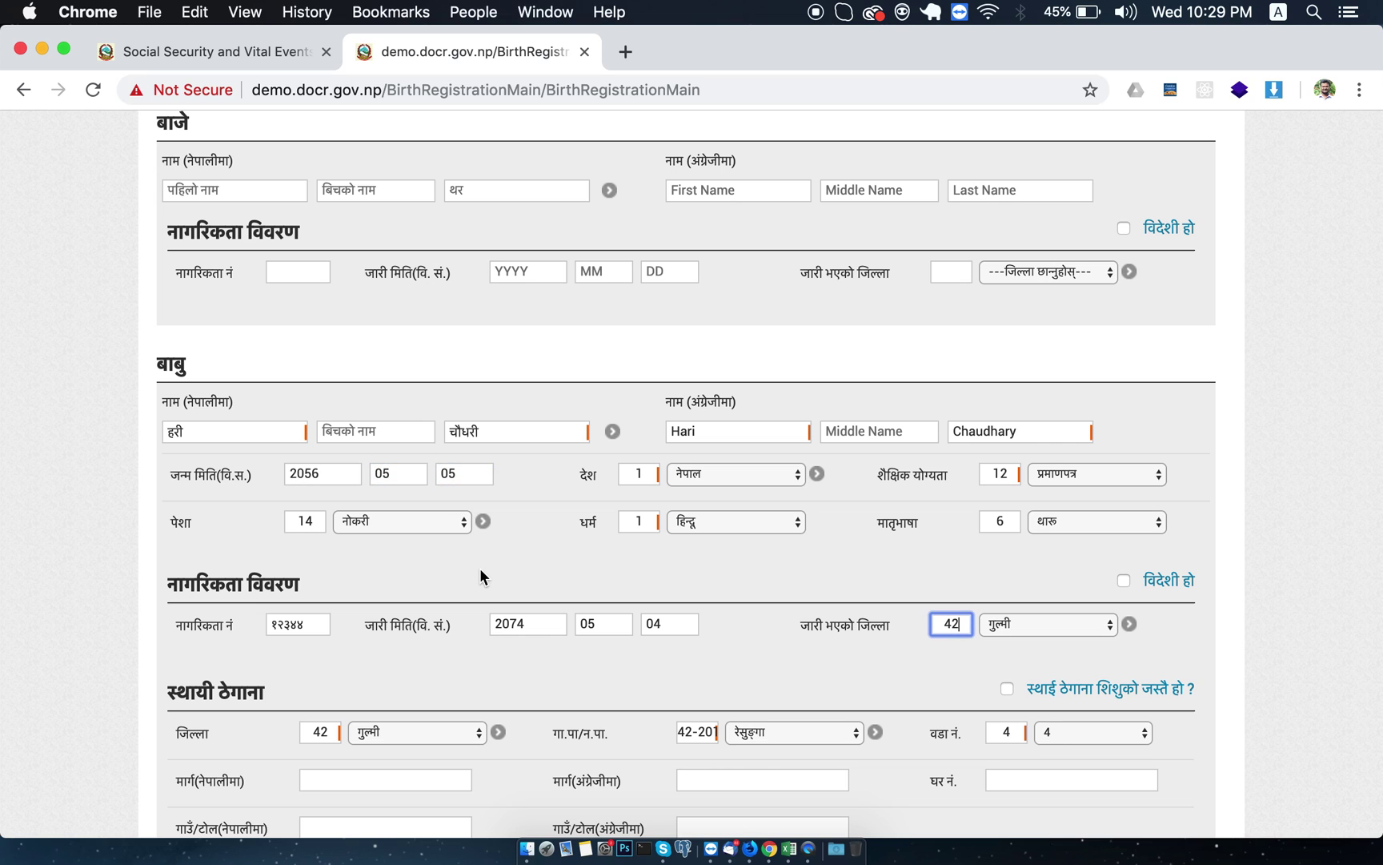
Enter the mother's birth date as 2060-05-05.
{"action": "scroll", "coordinate": [479, 578], "scroll_direction": "down", "scroll_amount": 5}
{"action": "scroll", "coordinate": [702, 493], "scroll_direction": "down", "scroll_amount": 15}
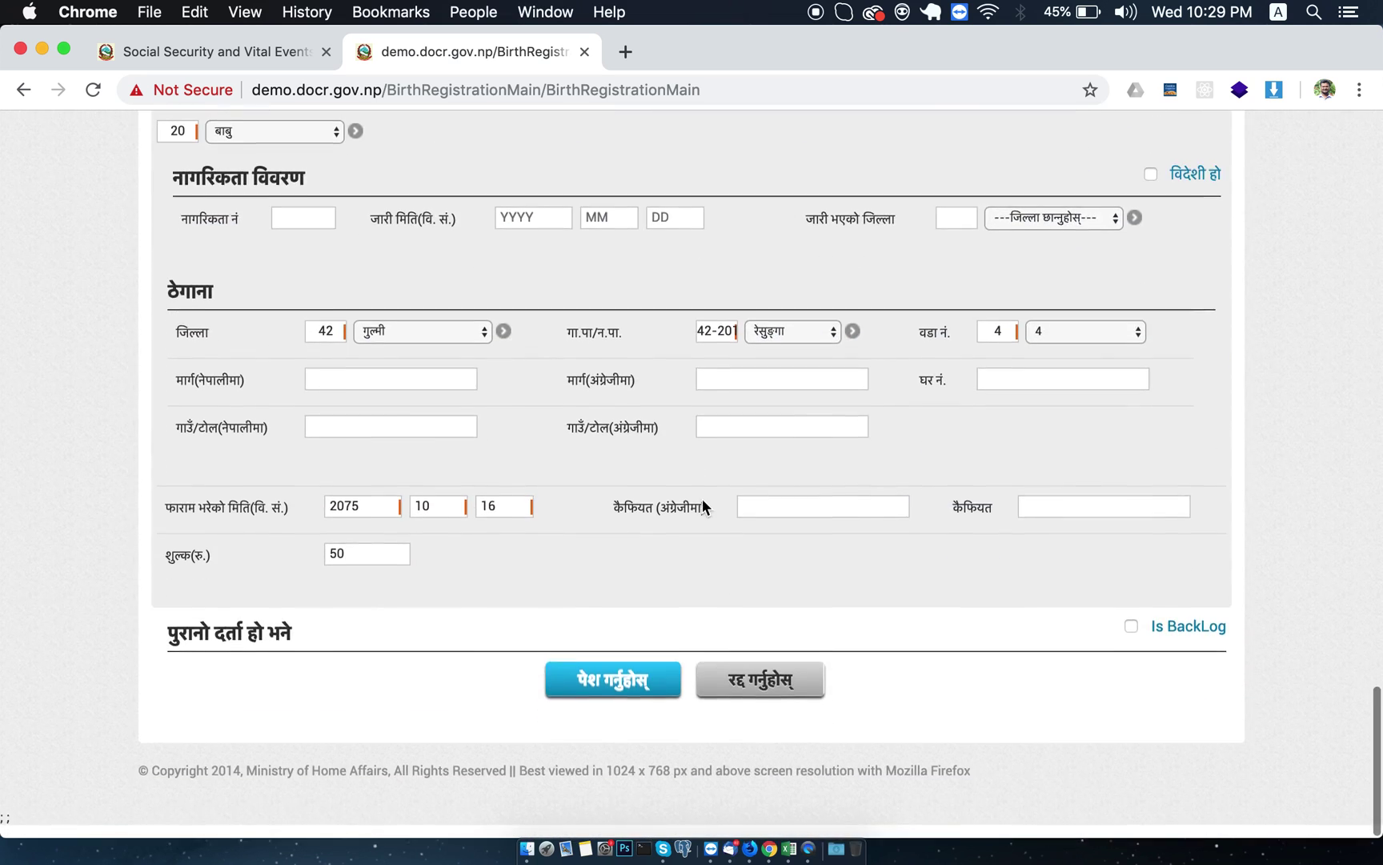
{"action": "scroll", "coordinate": [703, 498], "scroll_direction": "up", "scroll_amount": 8}
{"action": "scroll", "coordinate": [401, 460], "scroll_direction": "up", "scroll_amount": 4}
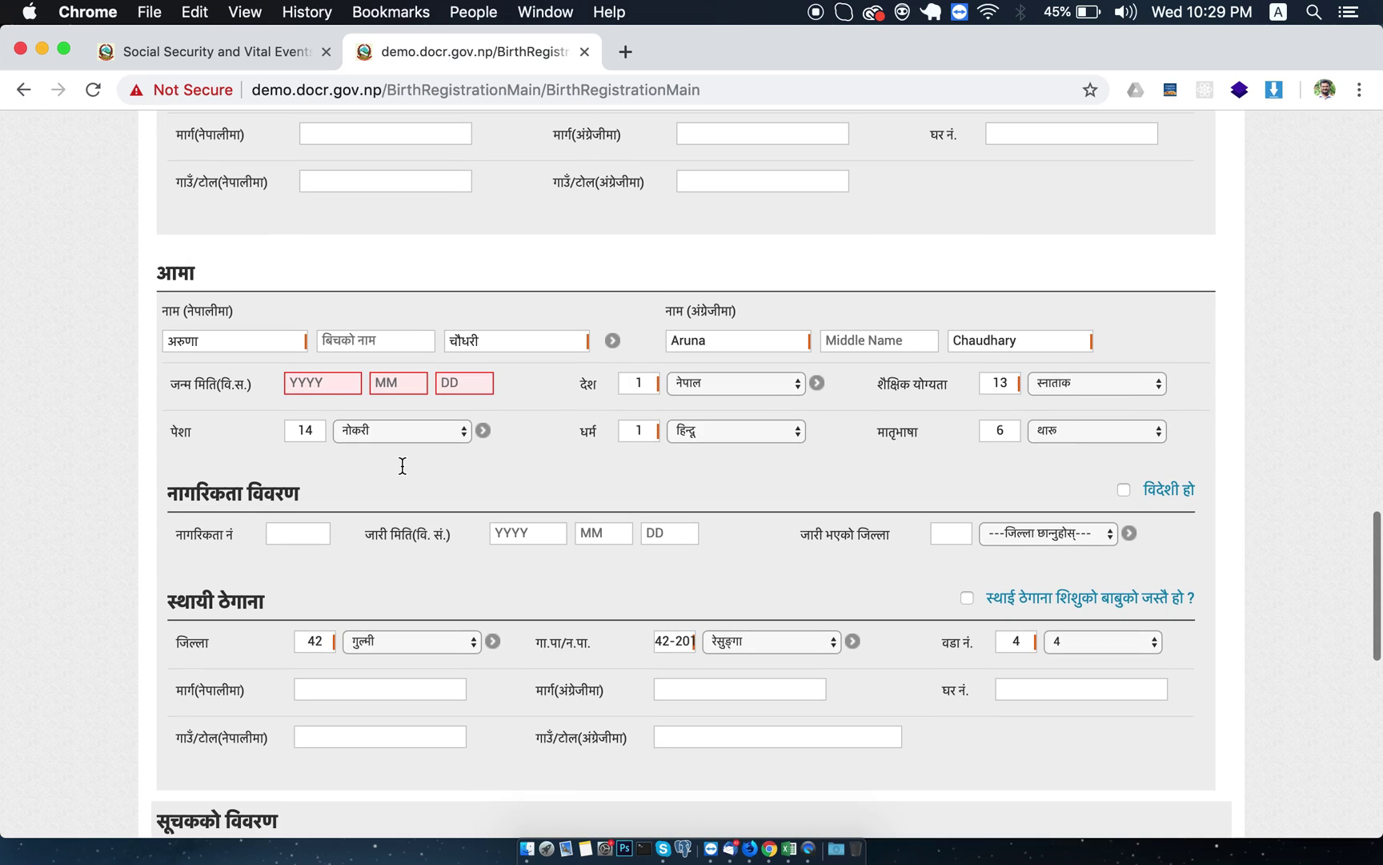
{"action": "left_click", "coordinate": [320, 379]}
{"action": "type", "text": "20"}
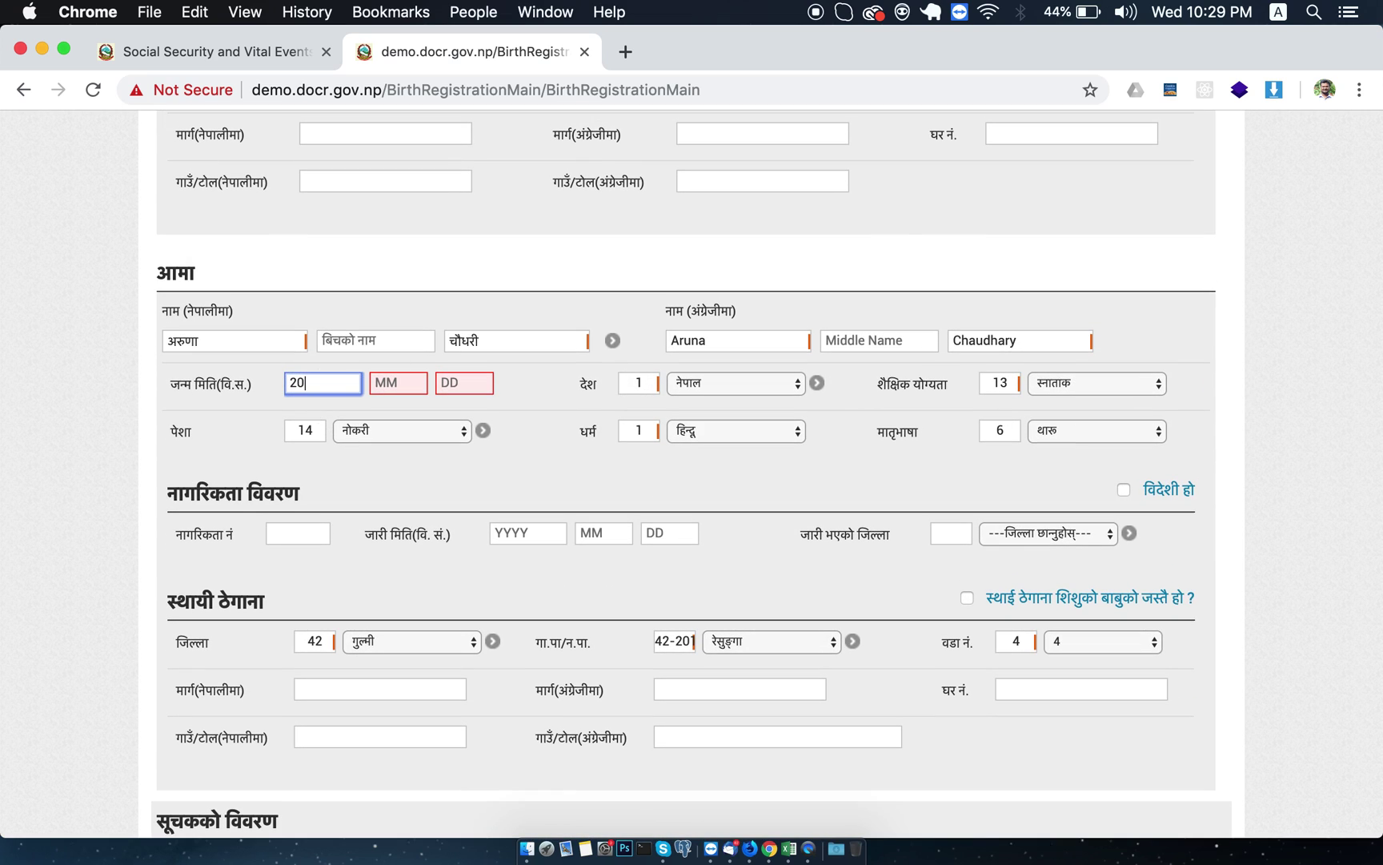
{"action": "type", "text": "600"}
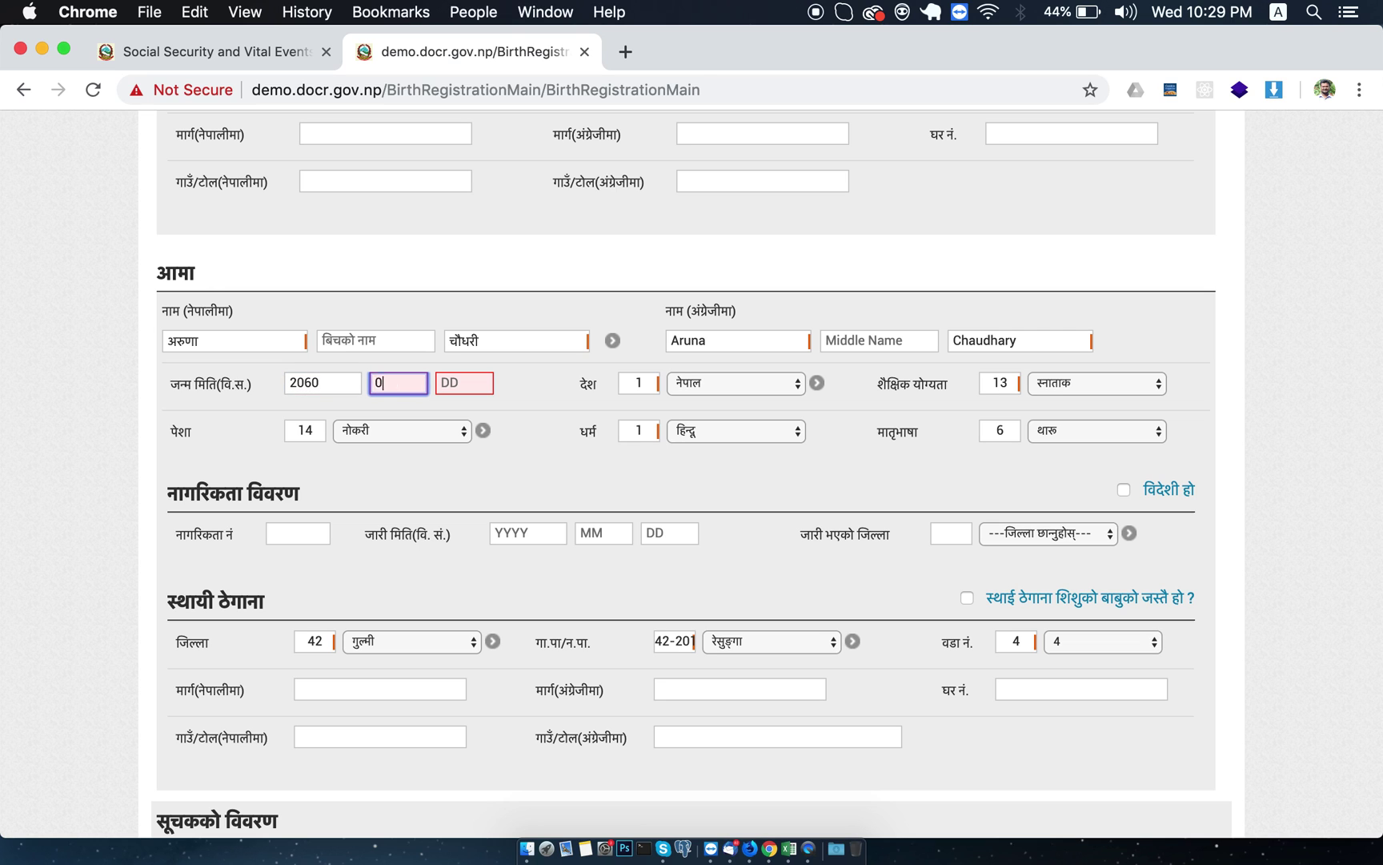
{"action": "type", "text": "505"}
{"action": "scroll", "coordinate": [768, 457], "scroll_direction": "down", "scroll_amount": 20}
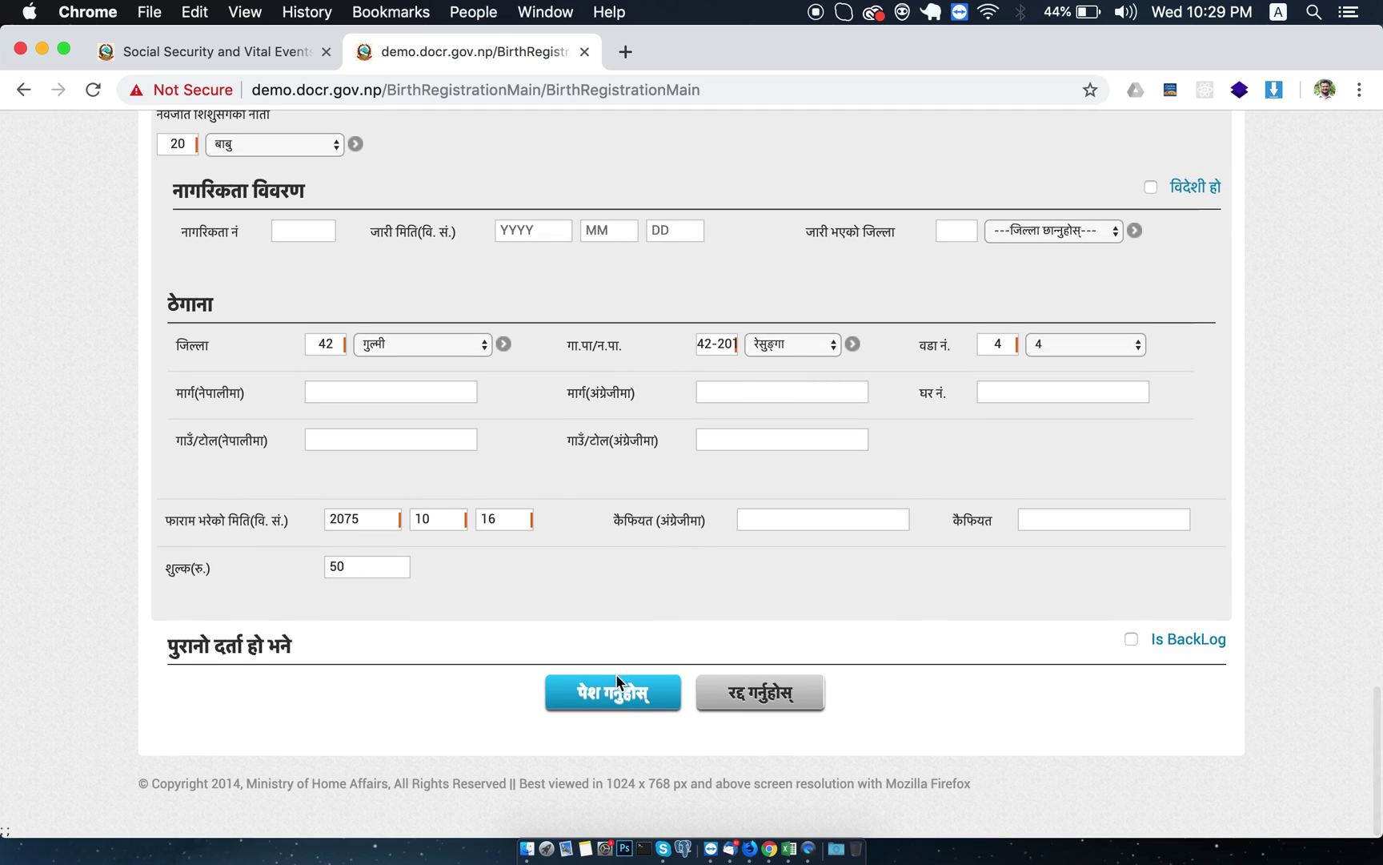
Submit the registration, copy its ID number from the results row, and open its record.
{"action": "left_click", "coordinate": [614, 695]}
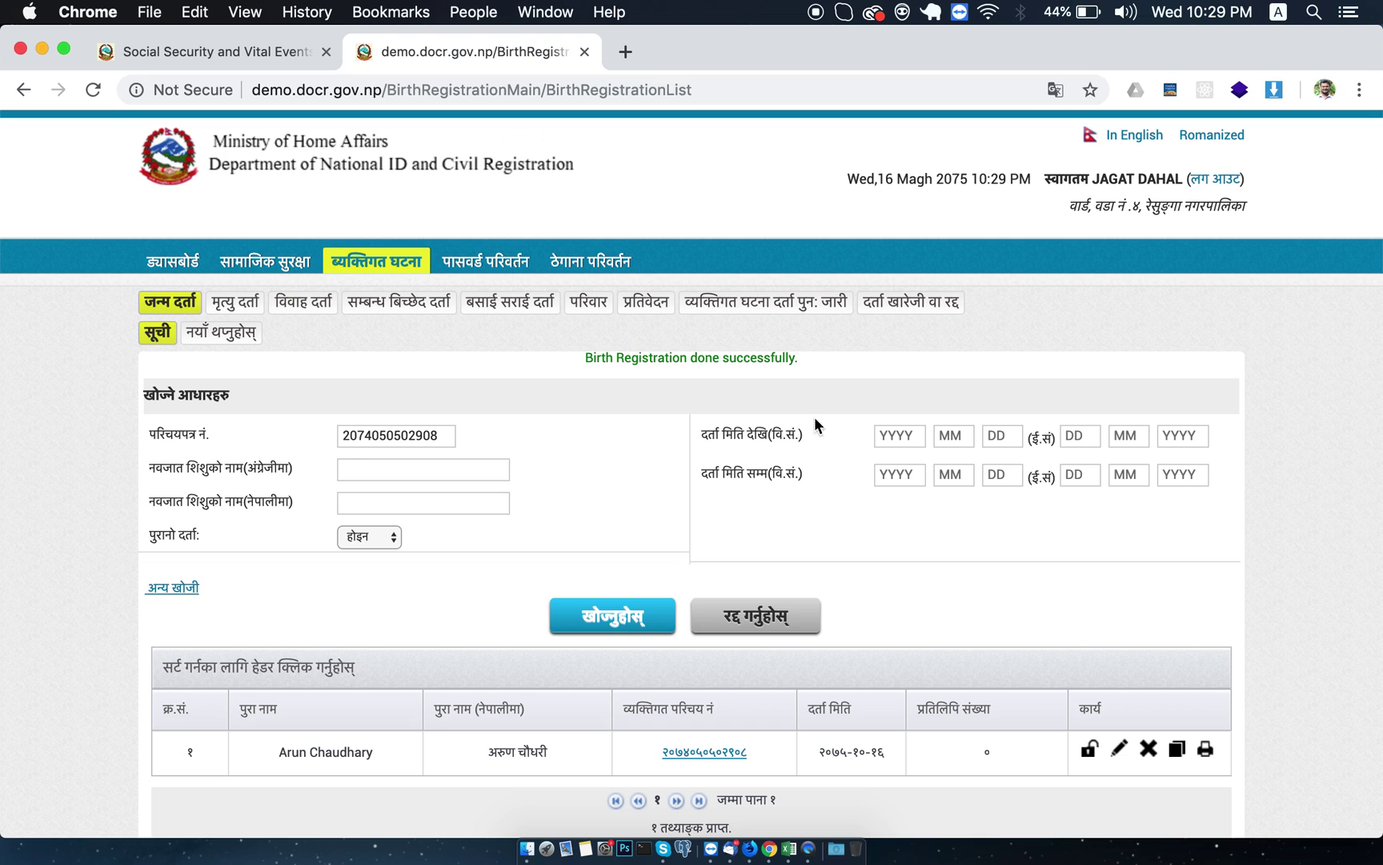
{"action": "scroll", "coordinate": [589, 531], "scroll_direction": "down", "scroll_amount": 5}
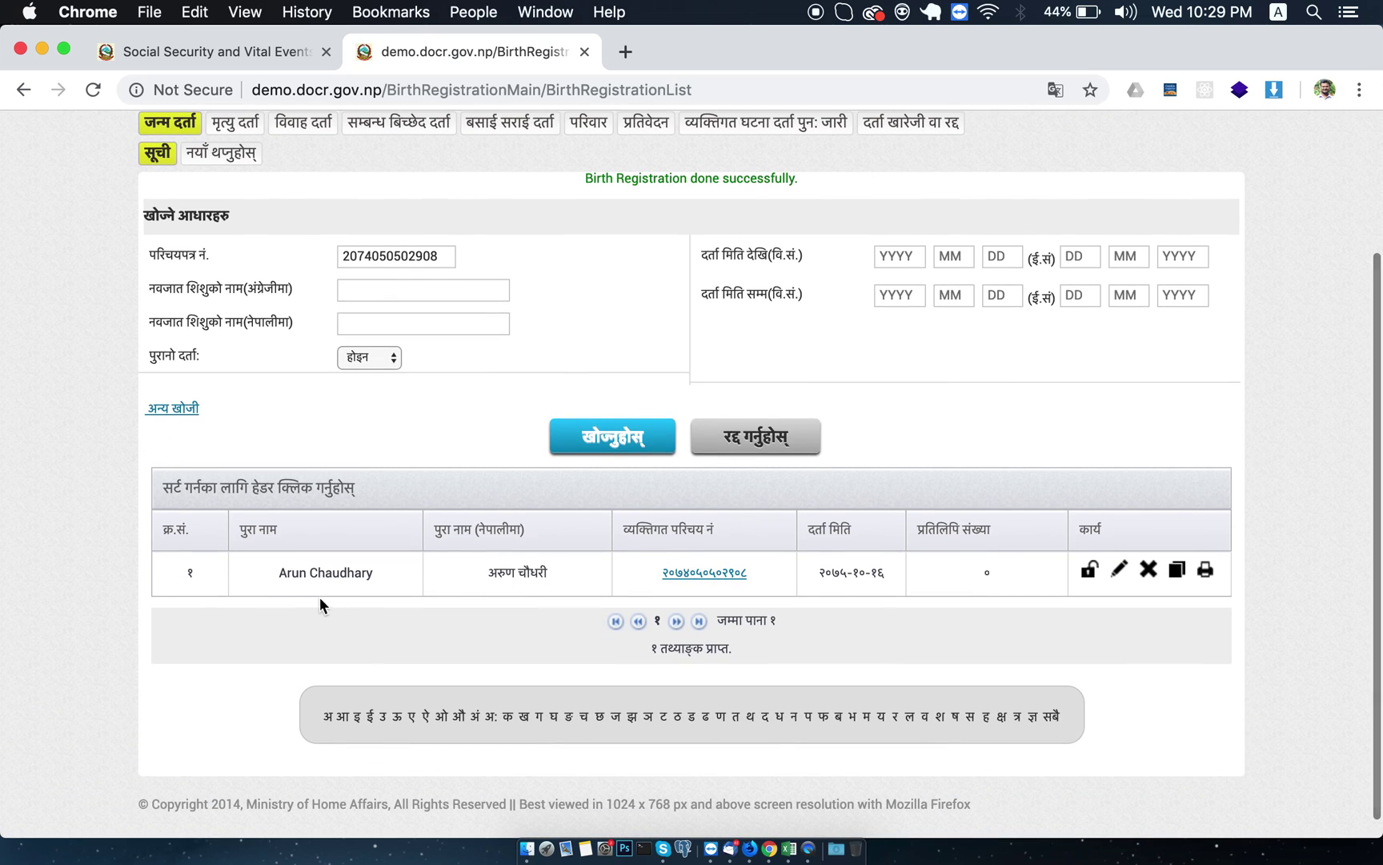
{"action": "left_click", "coordinate": [748, 575]}
{"action": "left_click_drag", "start_coordinate": [749, 575], "coordinate": [654, 571]}
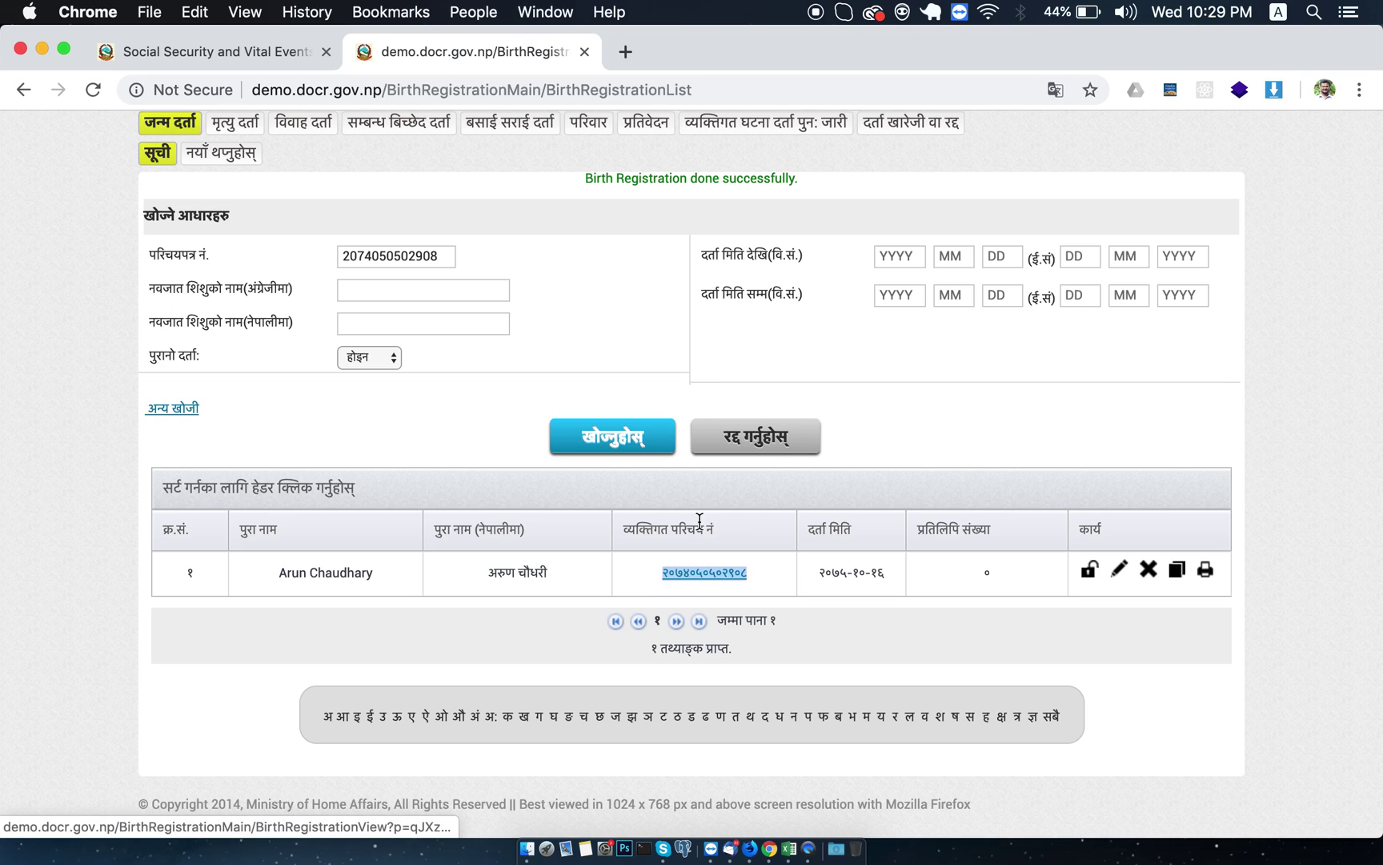
{"action": "key", "text": "super+c"}
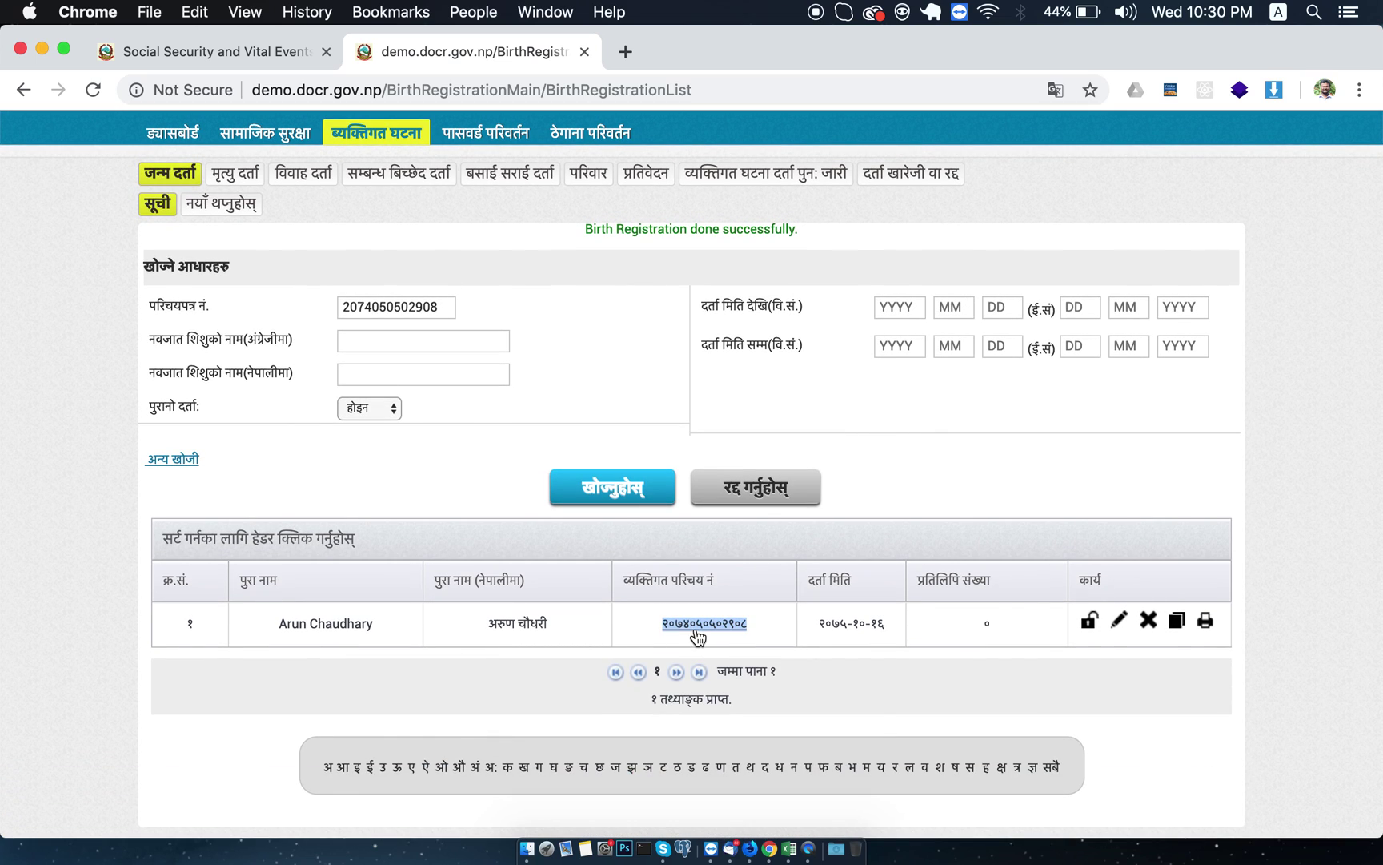
{"action": "left_click", "coordinate": [697, 629]}
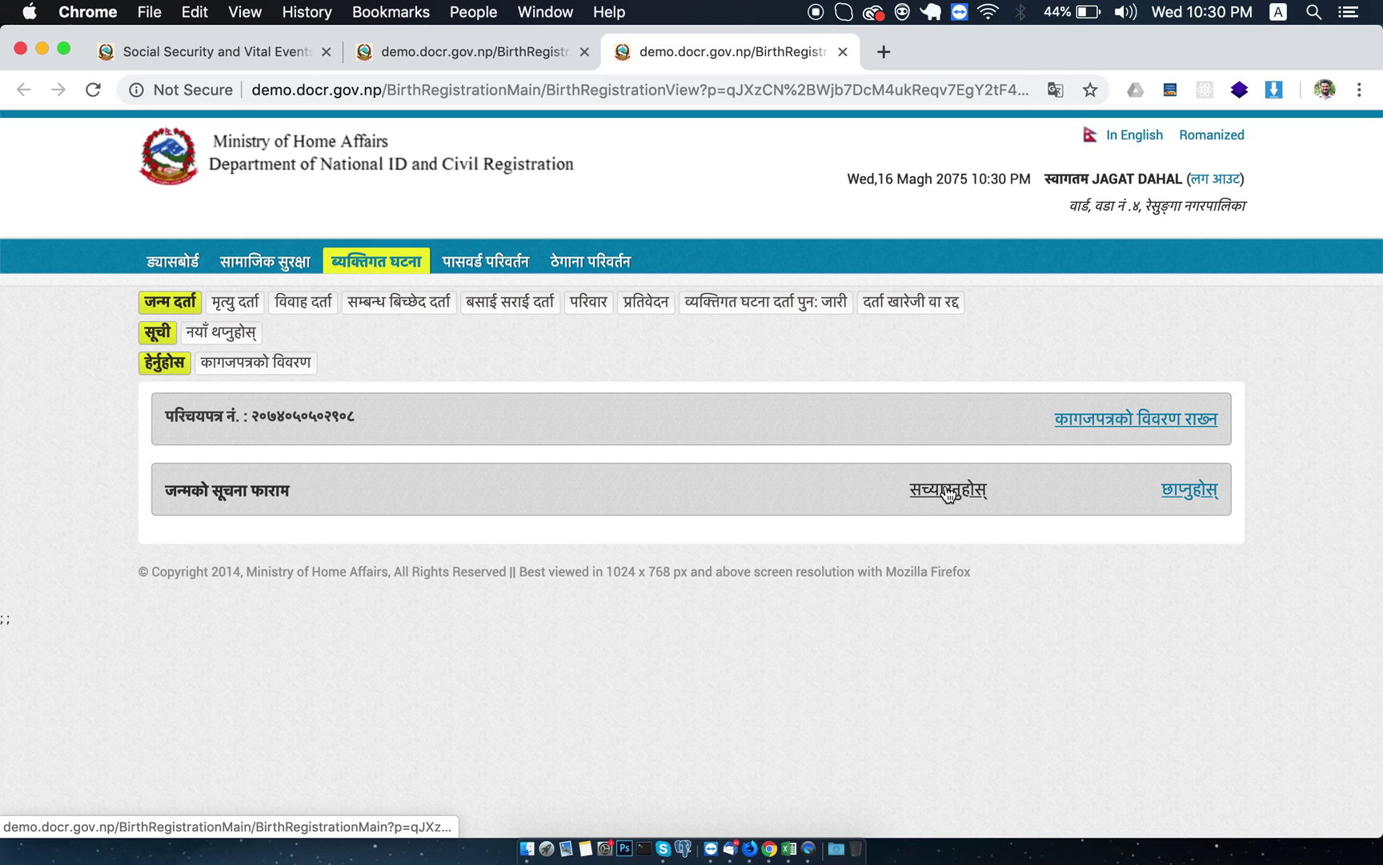
{"action": "left_click", "coordinate": [1181, 493]}
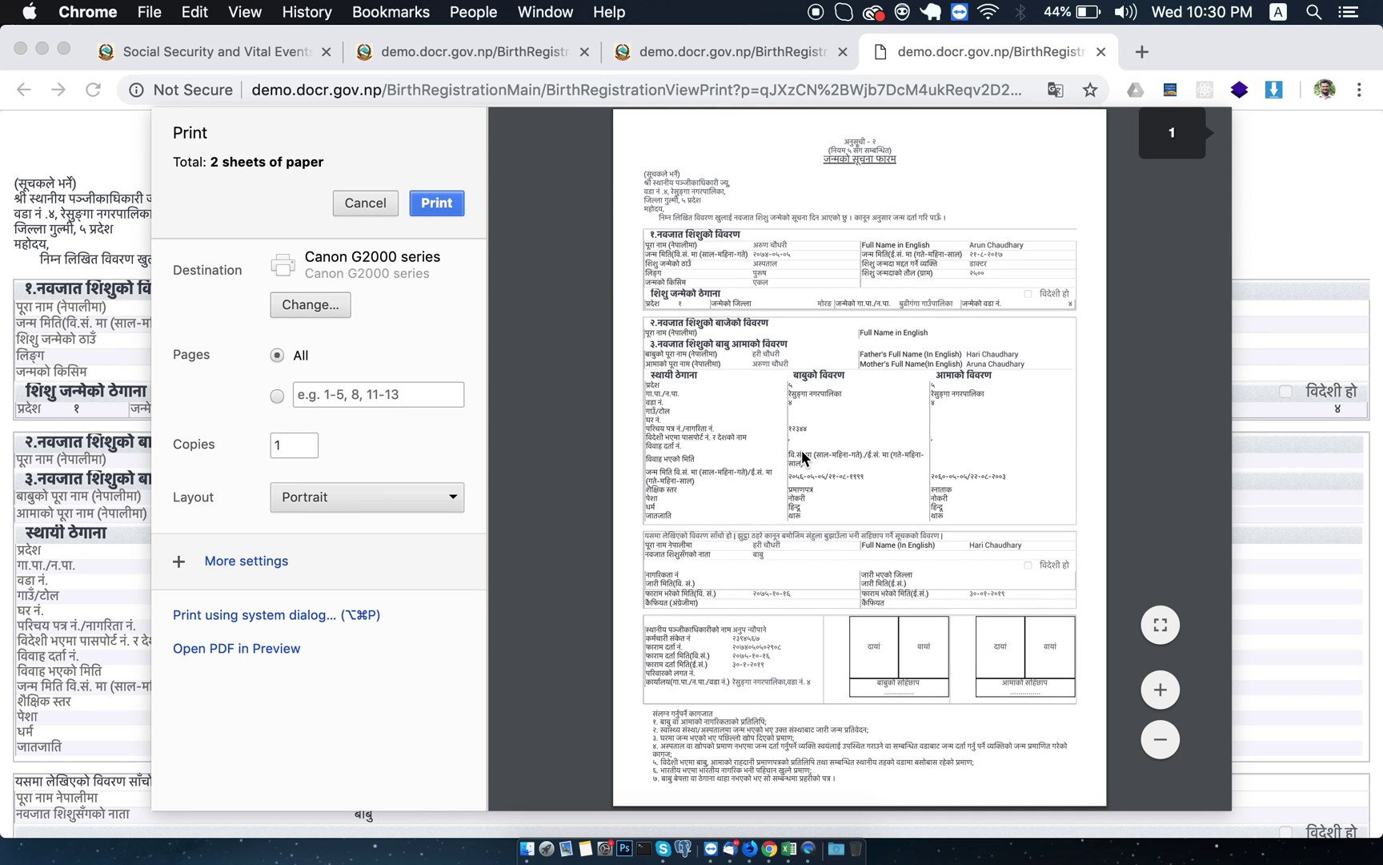
{"action": "scroll", "coordinate": [802, 456], "scroll_direction": "down", "scroll_amount": 10}
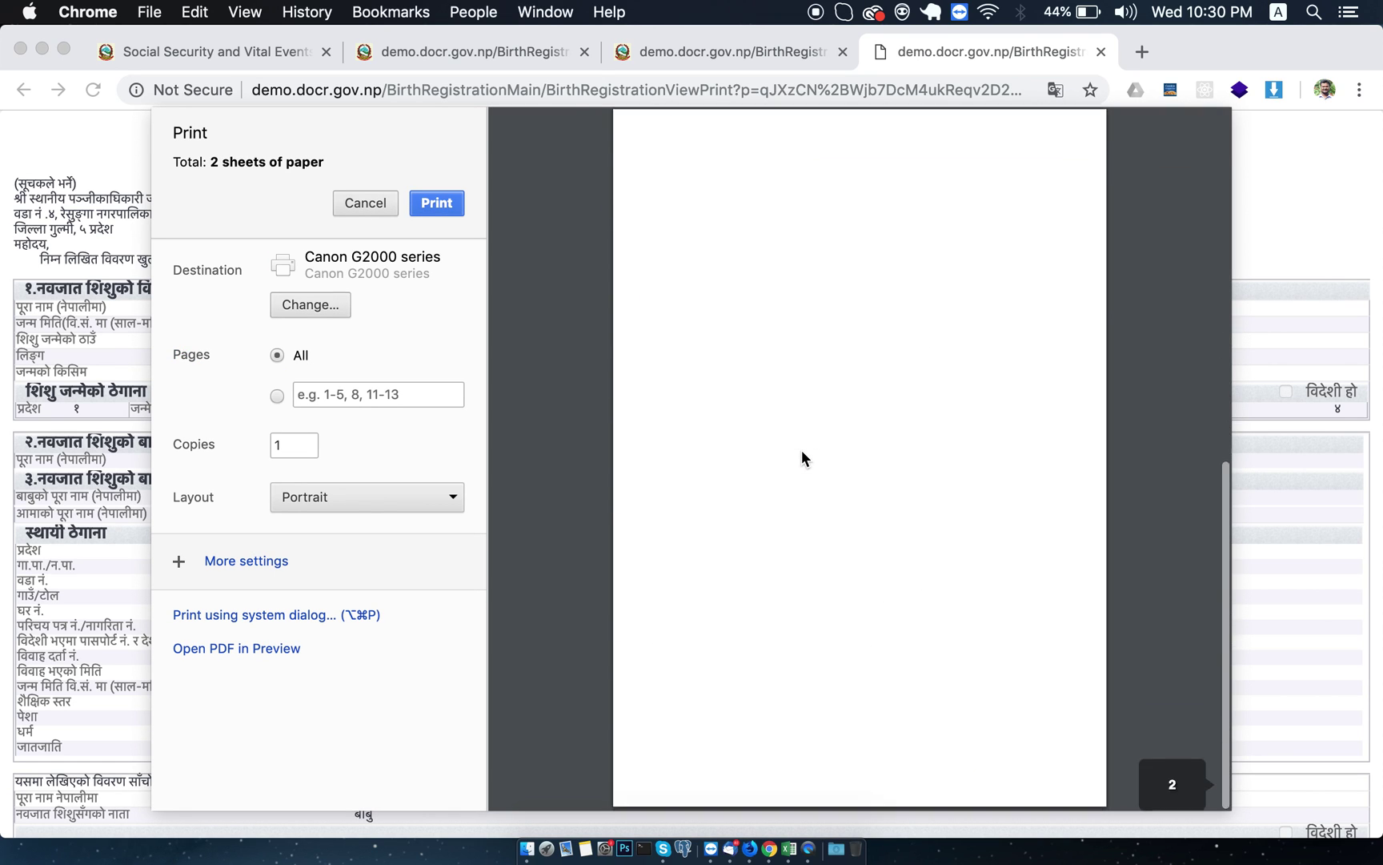
{"action": "scroll", "coordinate": [803, 459], "scroll_direction": "up", "scroll_amount": 10}
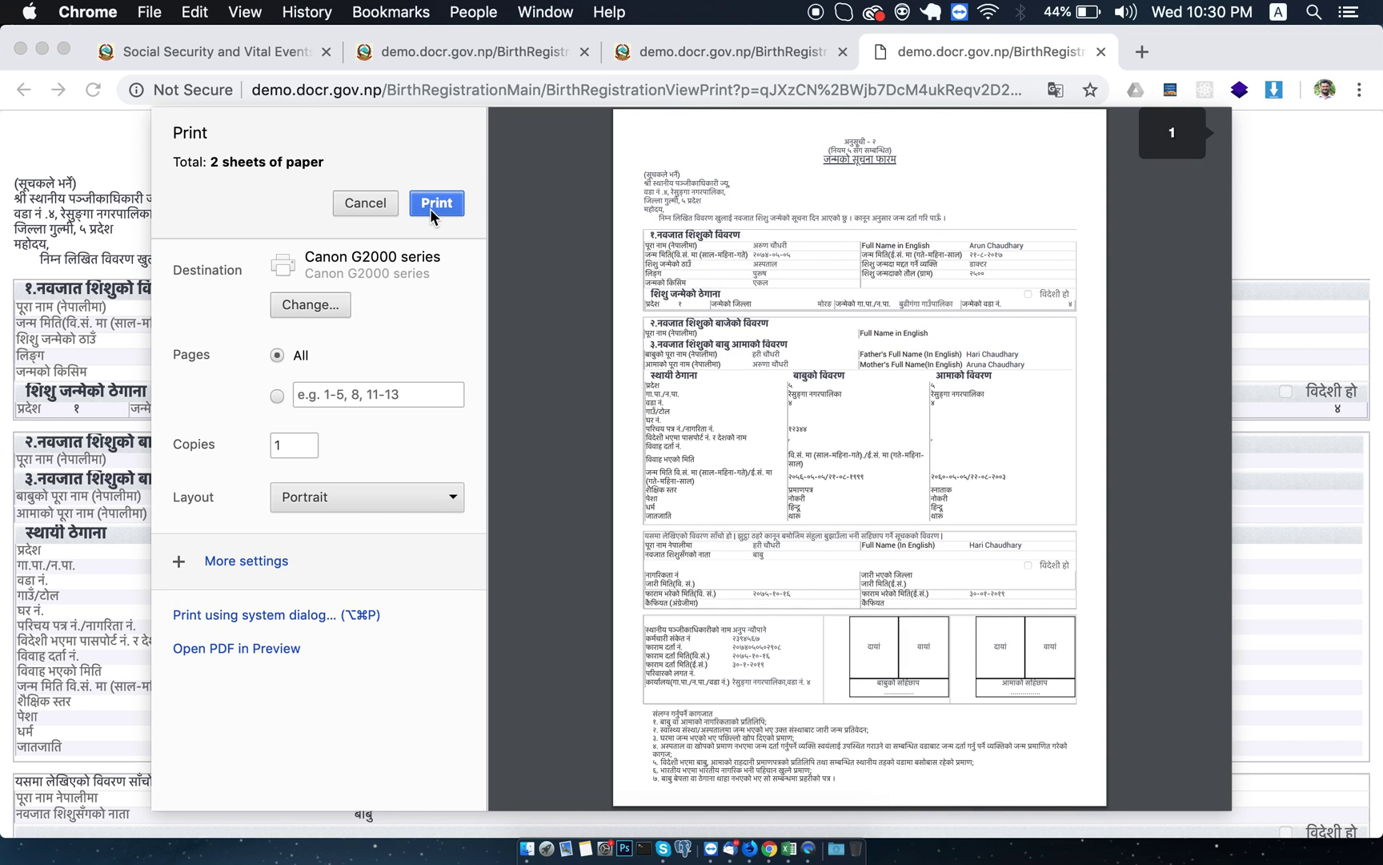
{"action": "left_click", "coordinate": [371, 200]}
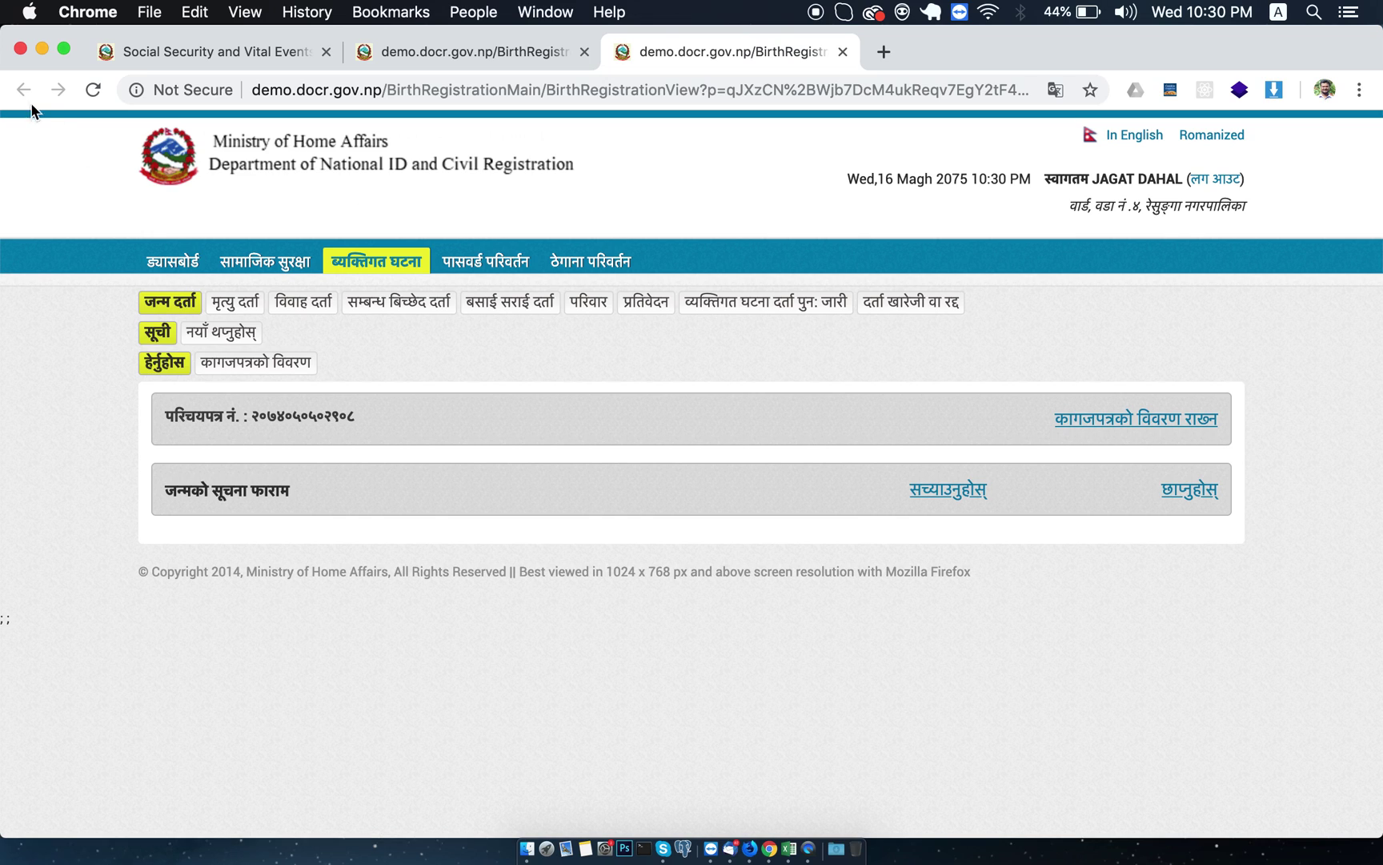
Approve the new birth registration from the list with its lock icon and confirm the prompt.
{"action": "left_click", "coordinate": [487, 52]}
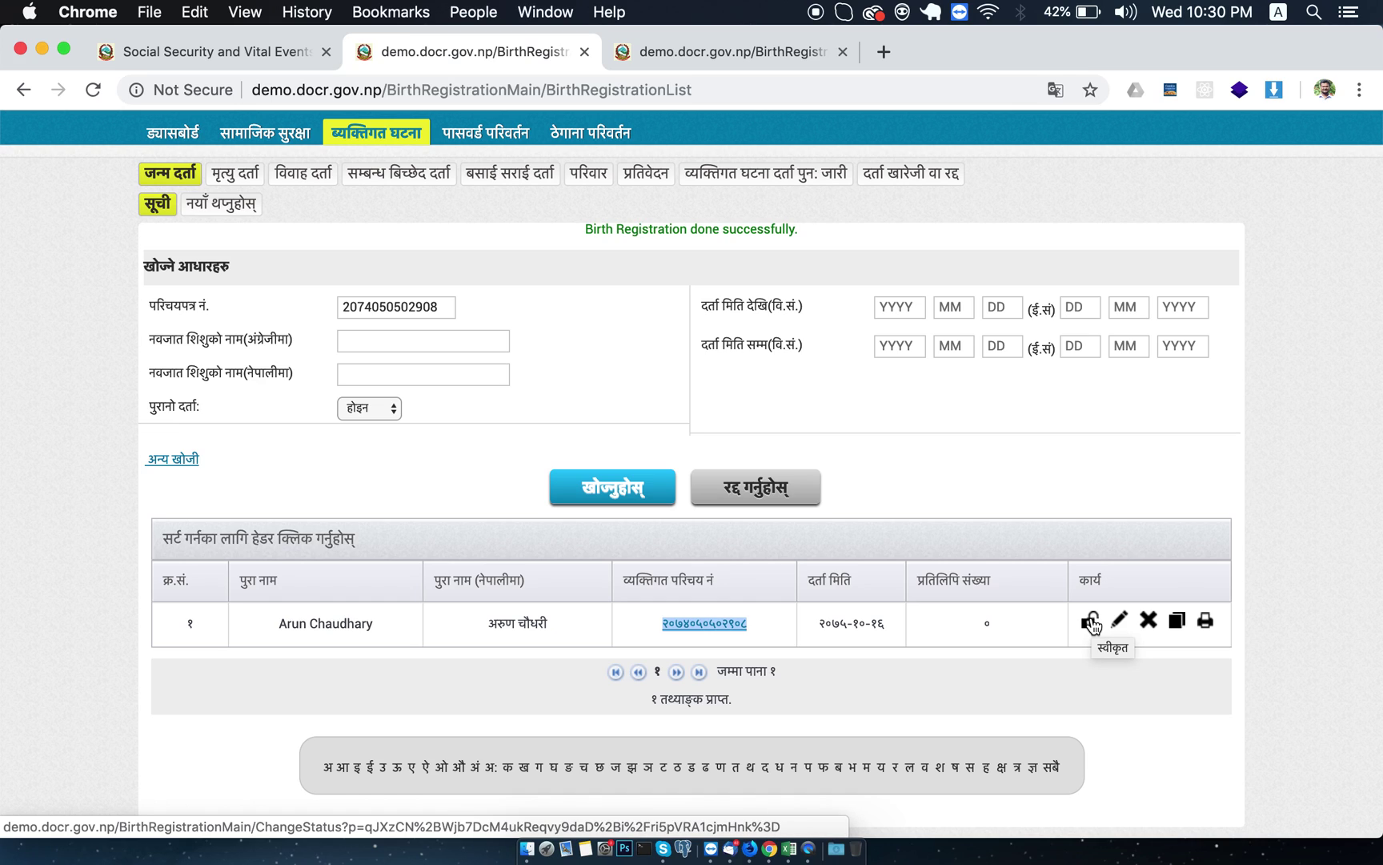
{"action": "left_click", "coordinate": [1091, 621]}
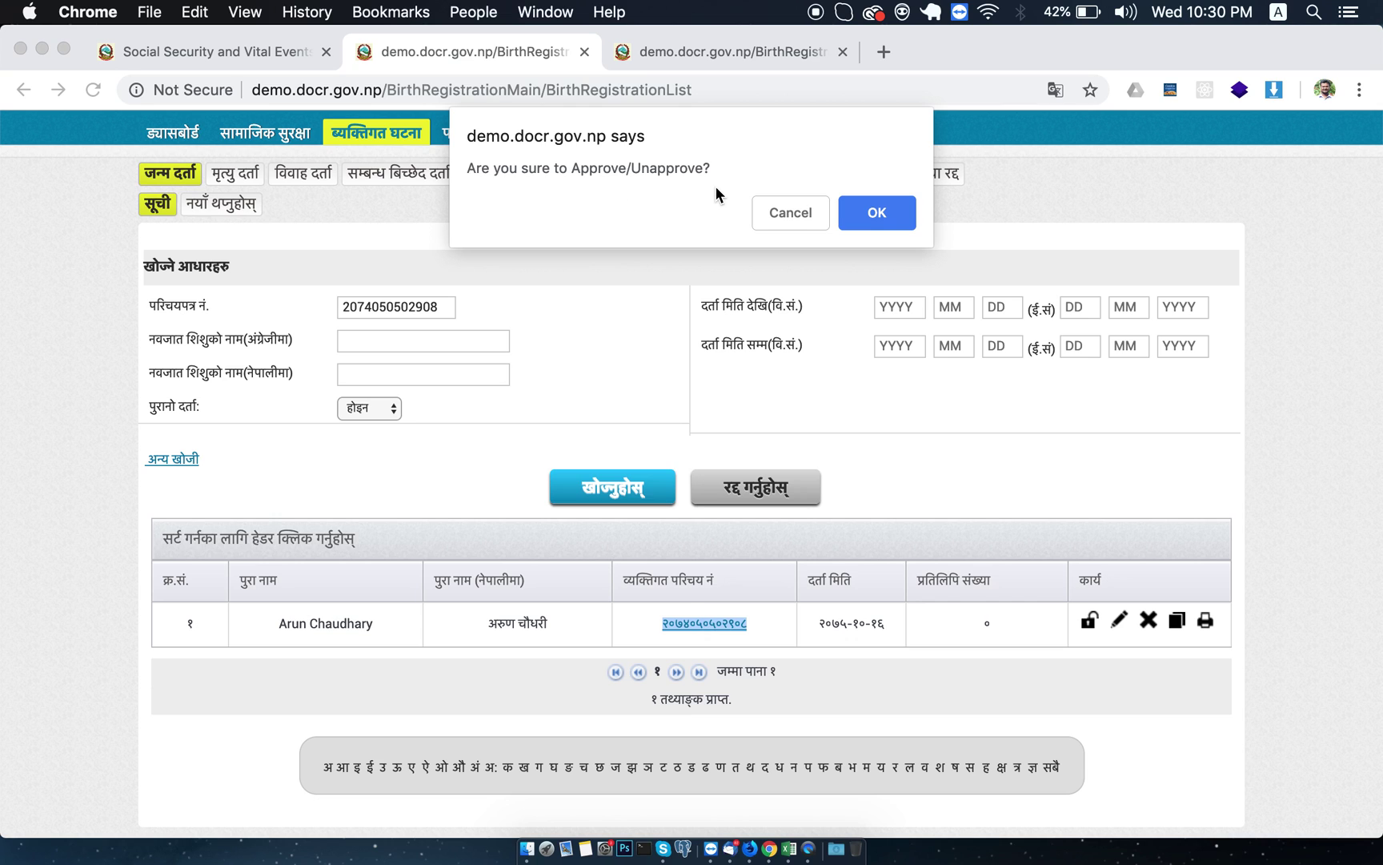
{"action": "left_click", "coordinate": [873, 212]}
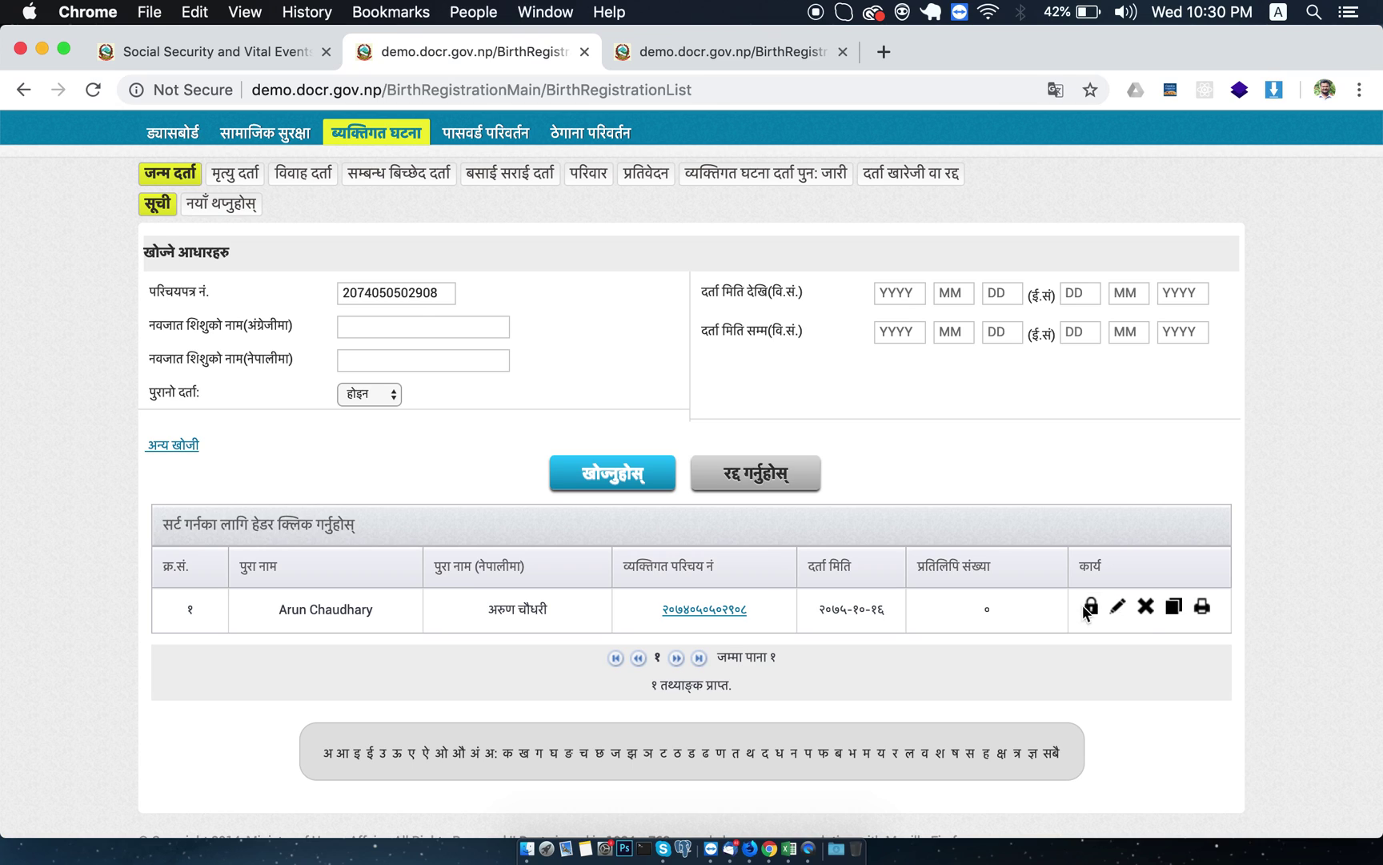
Always allow pop-ups from demo.docr.gov.np and open the new record's Birth Registration Certificate.
{"action": "left_click", "coordinate": [1202, 610]}
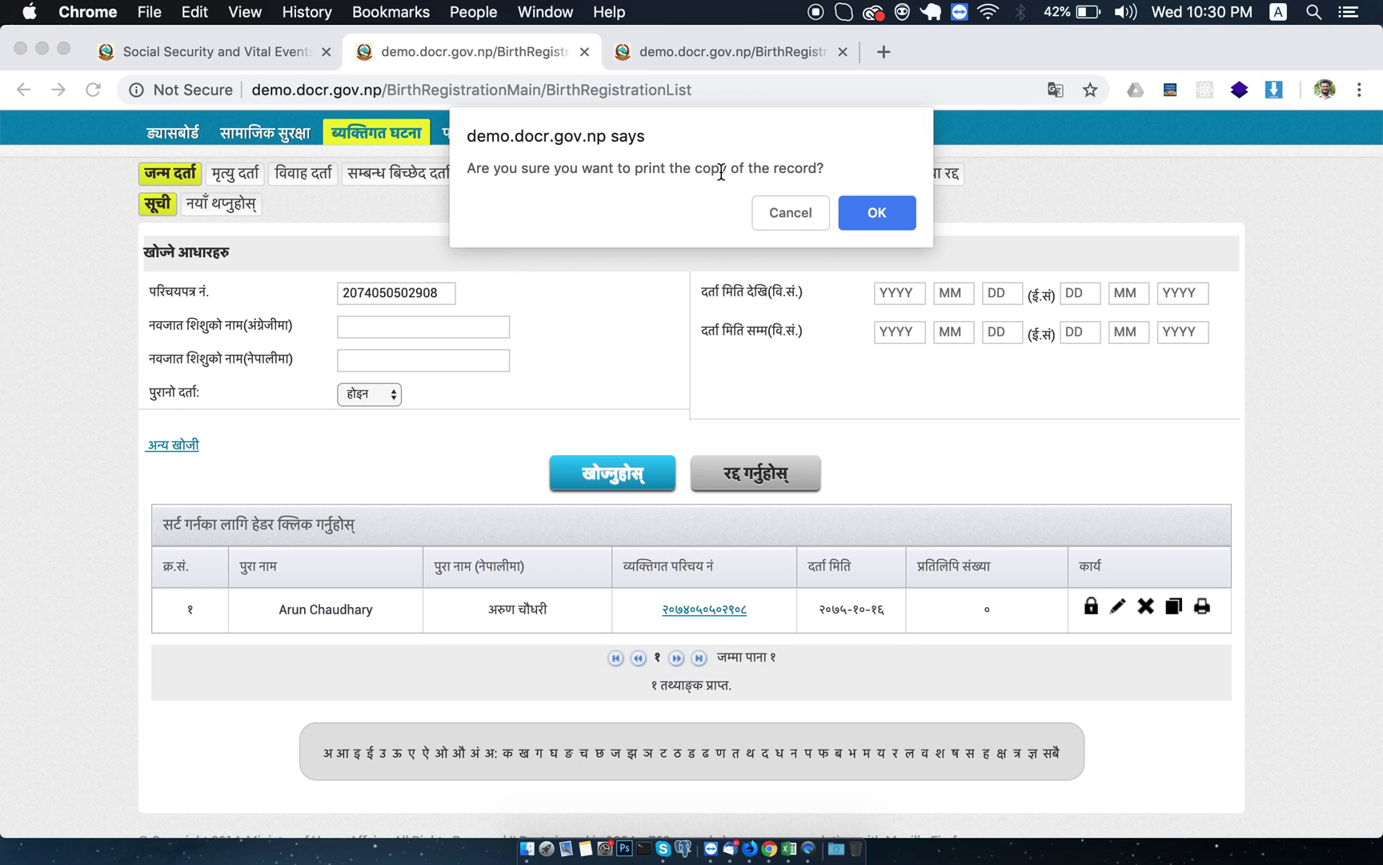
{"action": "left_click", "coordinate": [876, 213]}
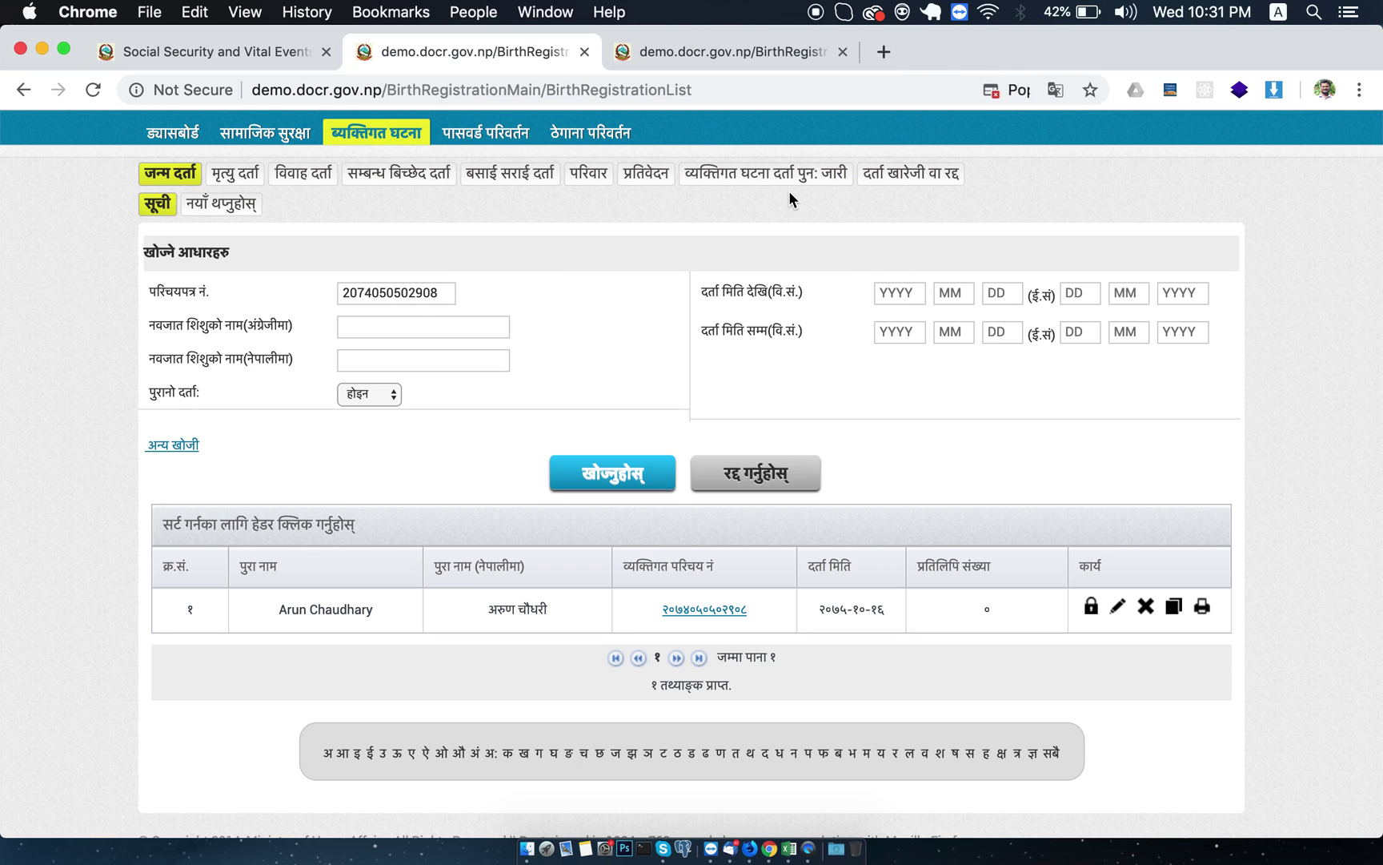
{"action": "left_click", "coordinate": [1020, 91]}
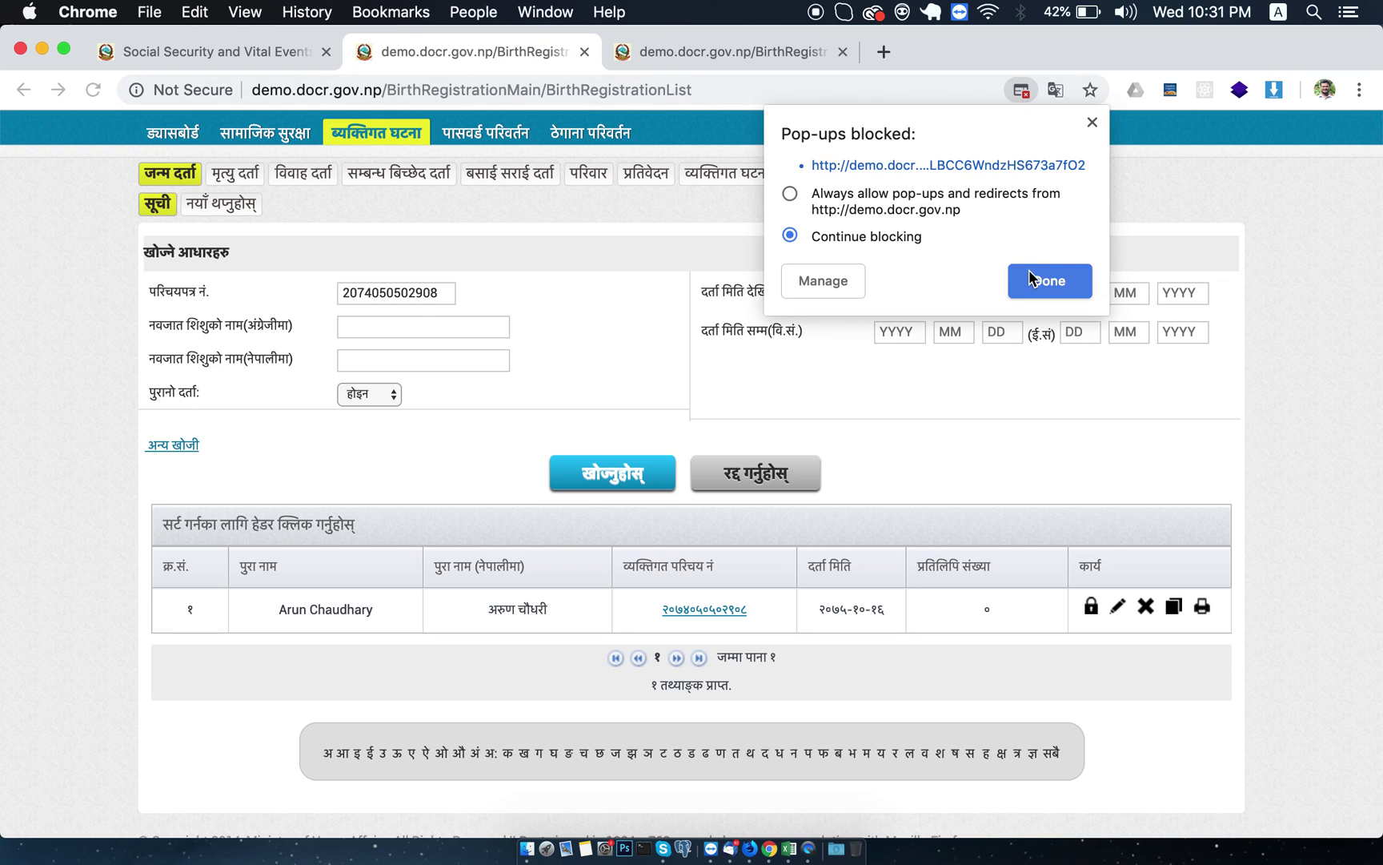
{"action": "left_click", "coordinate": [836, 194]}
{"action": "left_click", "coordinate": [1040, 281]}
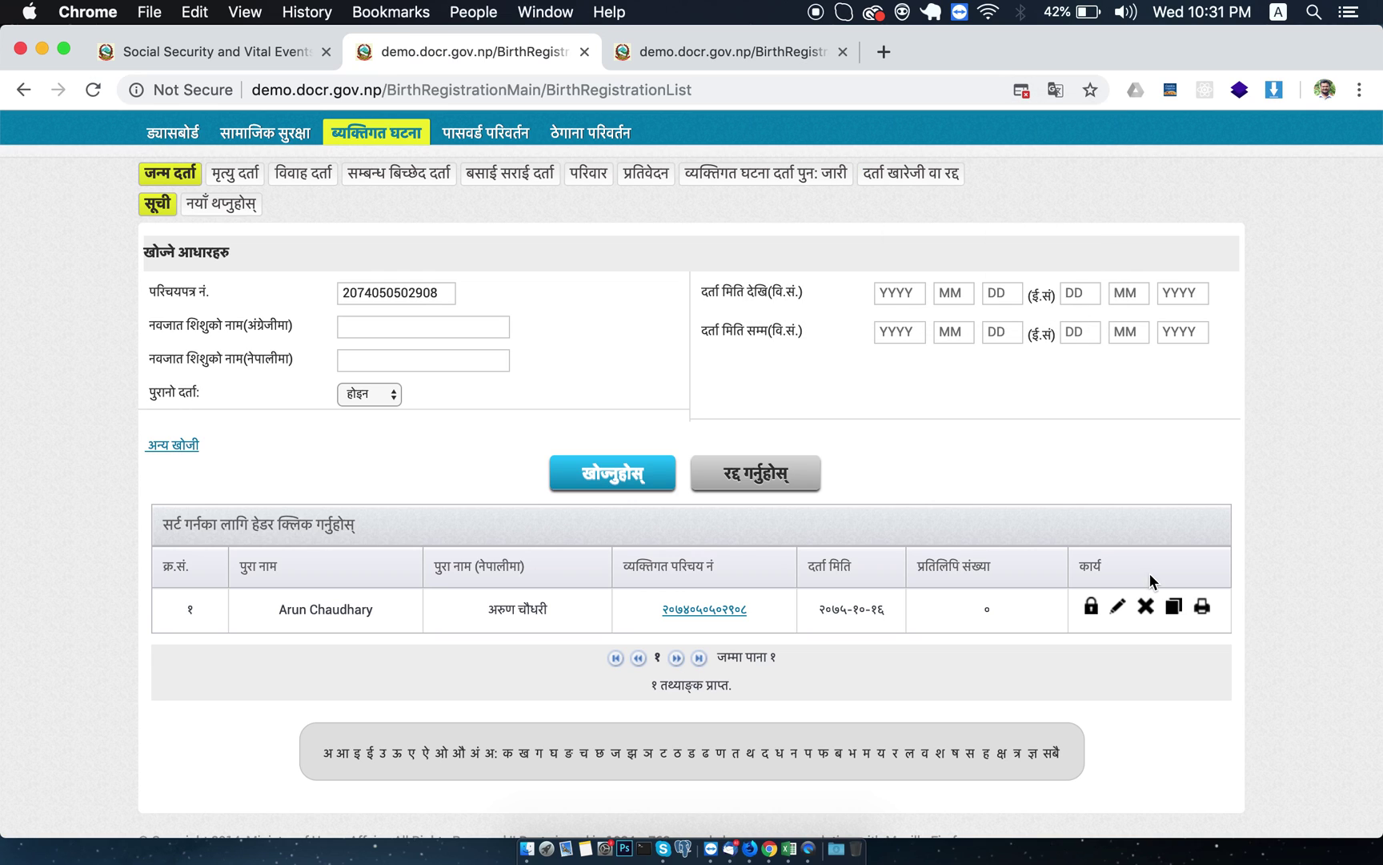
{"action": "left_click", "coordinate": [1209, 606]}
{"action": "left_click", "coordinate": [887, 212]}
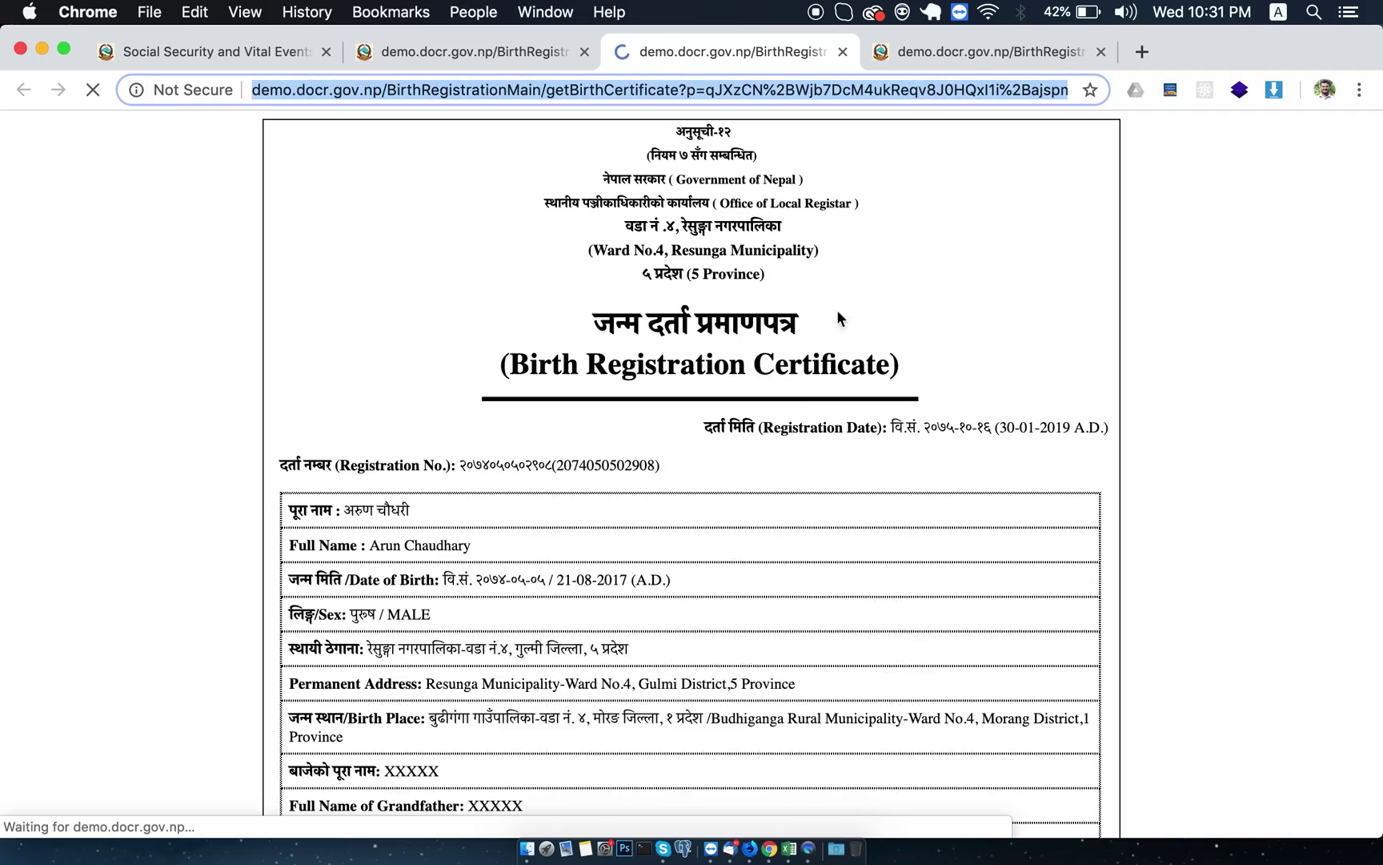
Print the Birth Registration Certificate on the Canon G2000 printer as one sheet.
{"action": "scroll", "coordinate": [735, 570], "scroll_direction": "down", "scroll_amount": 10}
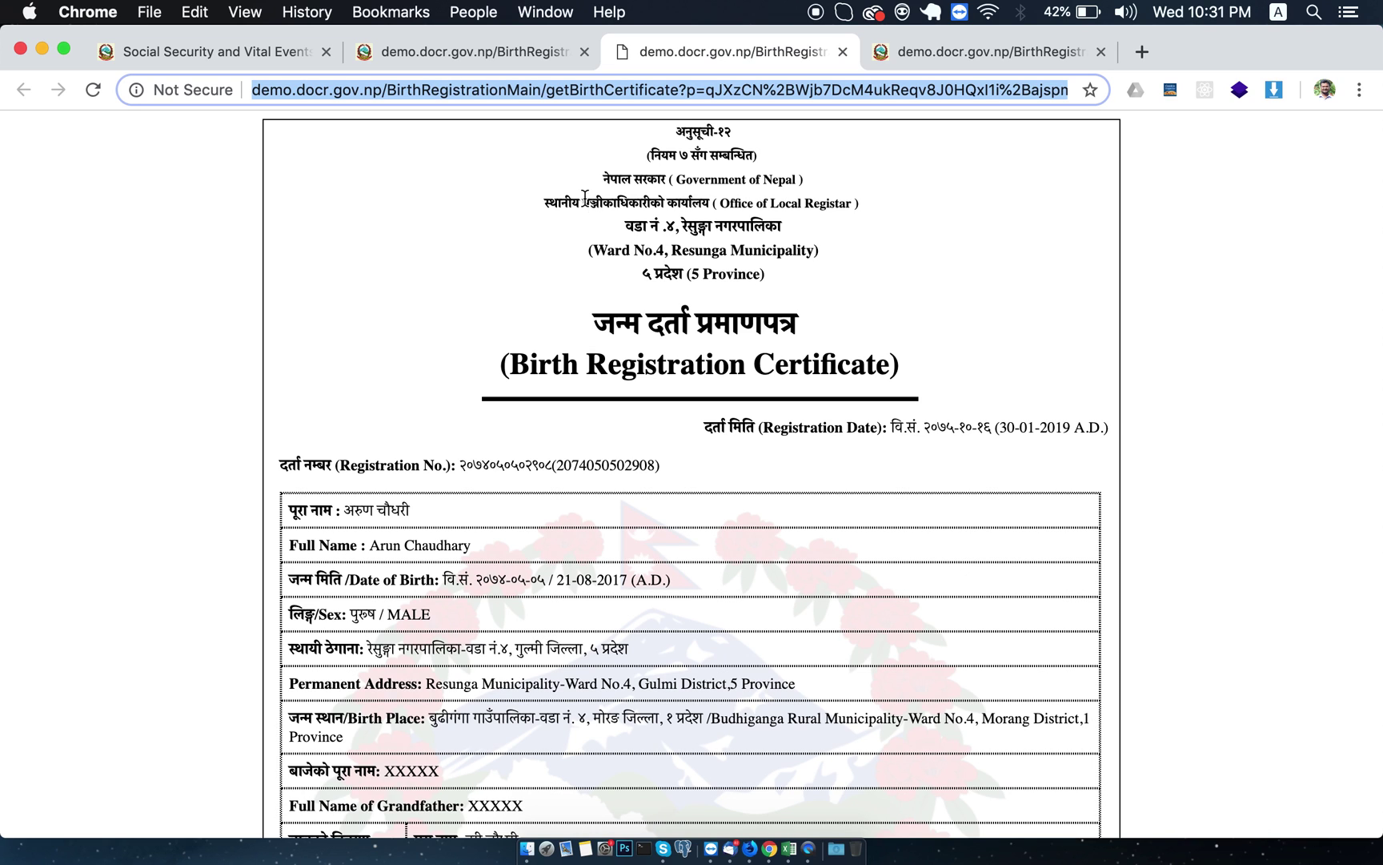
{"action": "scroll", "coordinate": [602, 565], "scroll_direction": "down", "scroll_amount": 6}
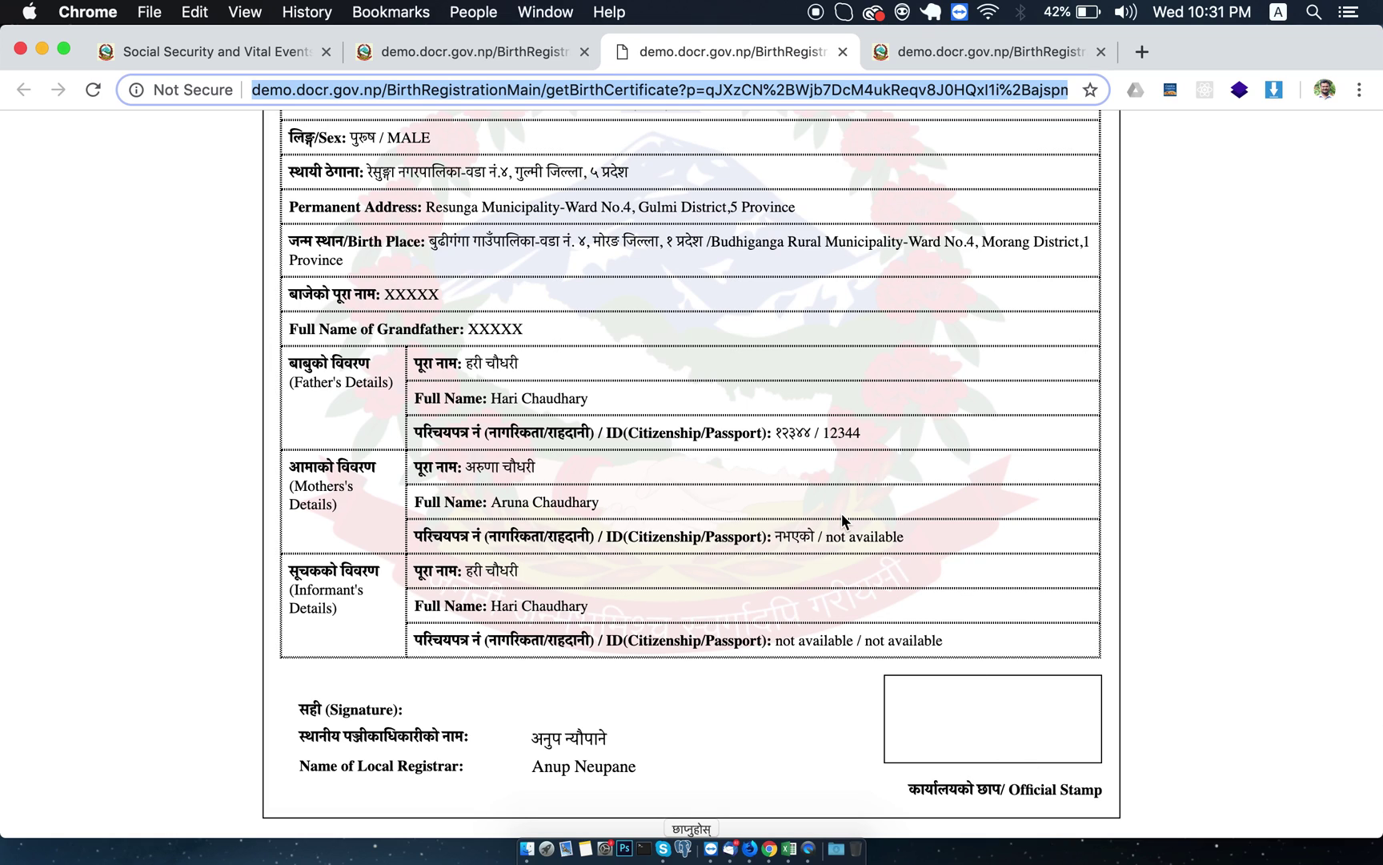
{"action": "left_click", "coordinate": [690, 831]}
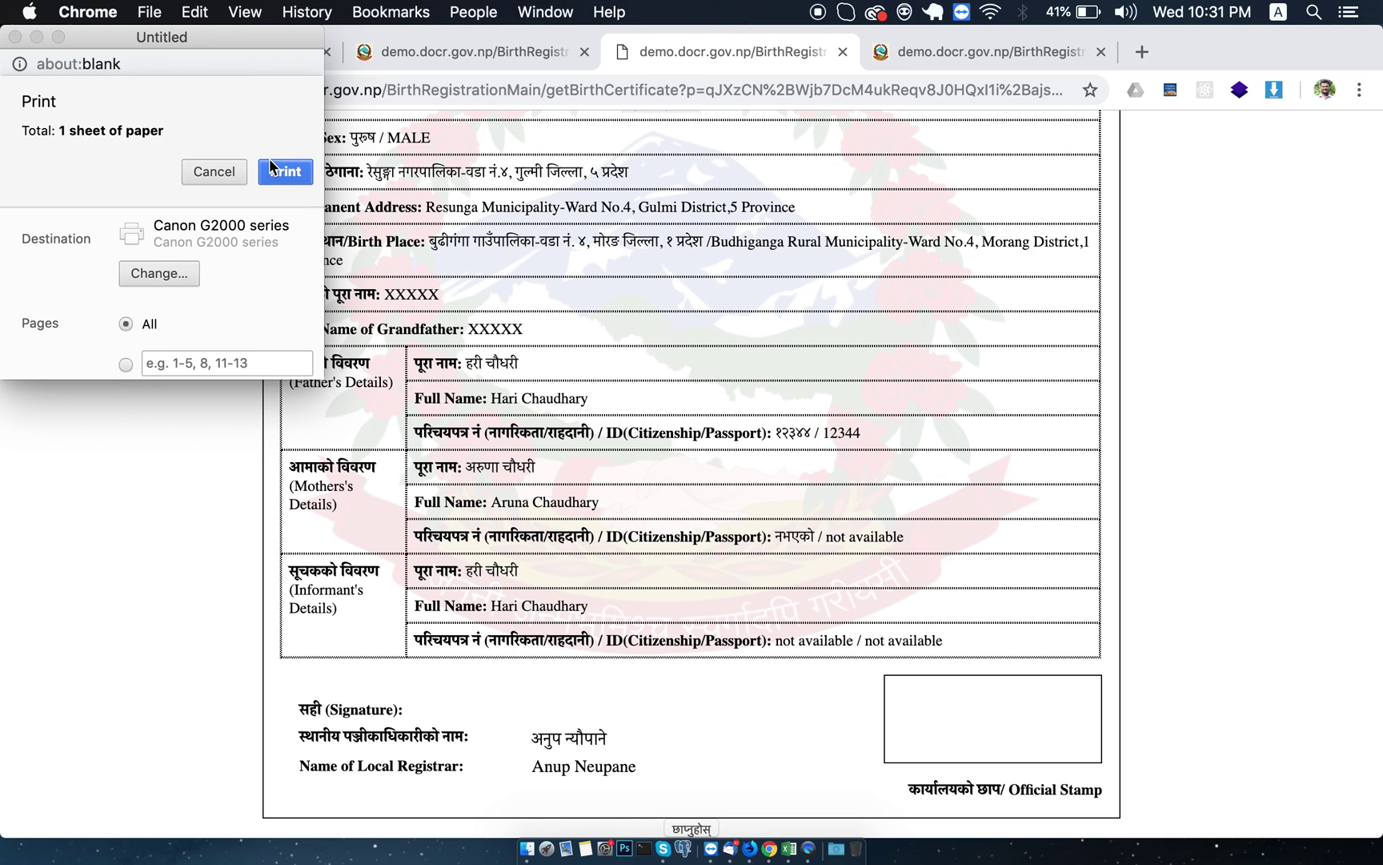
{"action": "left_click", "coordinate": [285, 174]}
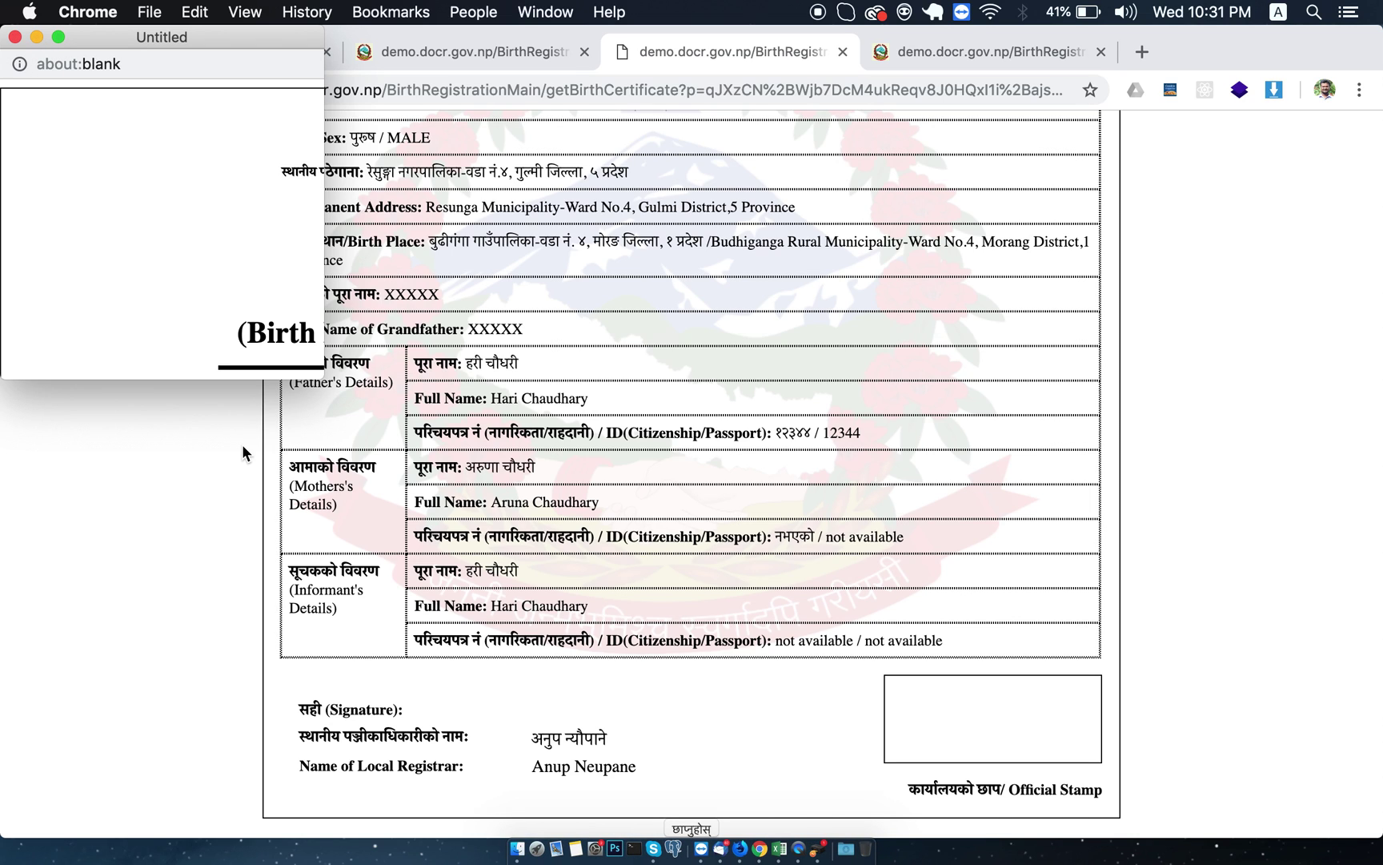
Close the blank print window and return to the filtered birth registration list.
{"action": "left_click", "coordinate": [15, 37]}
{"action": "scroll", "coordinate": [447, 303], "scroll_direction": "up", "scroll_amount": 10}
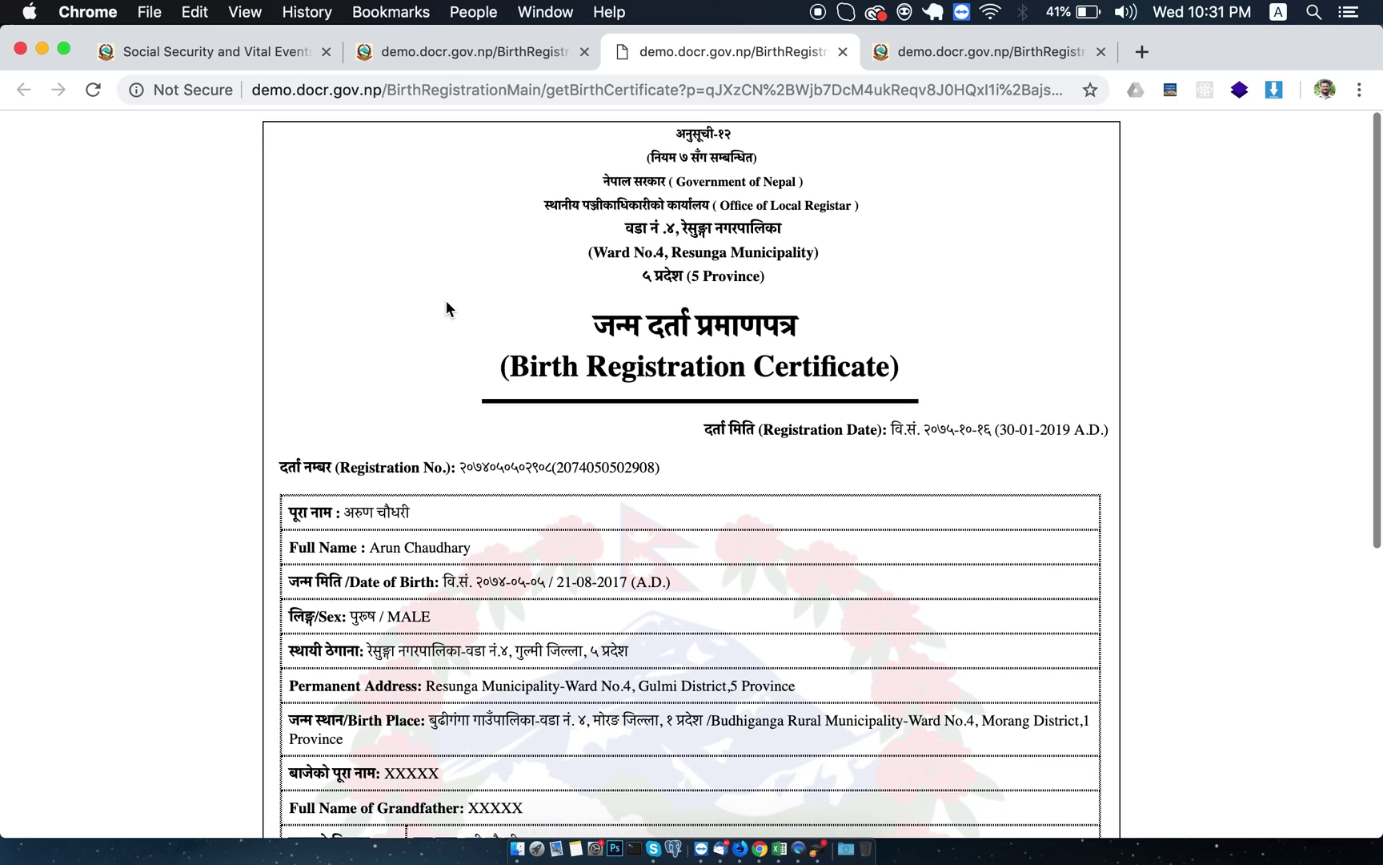
{"action": "left_click", "coordinate": [455, 42]}
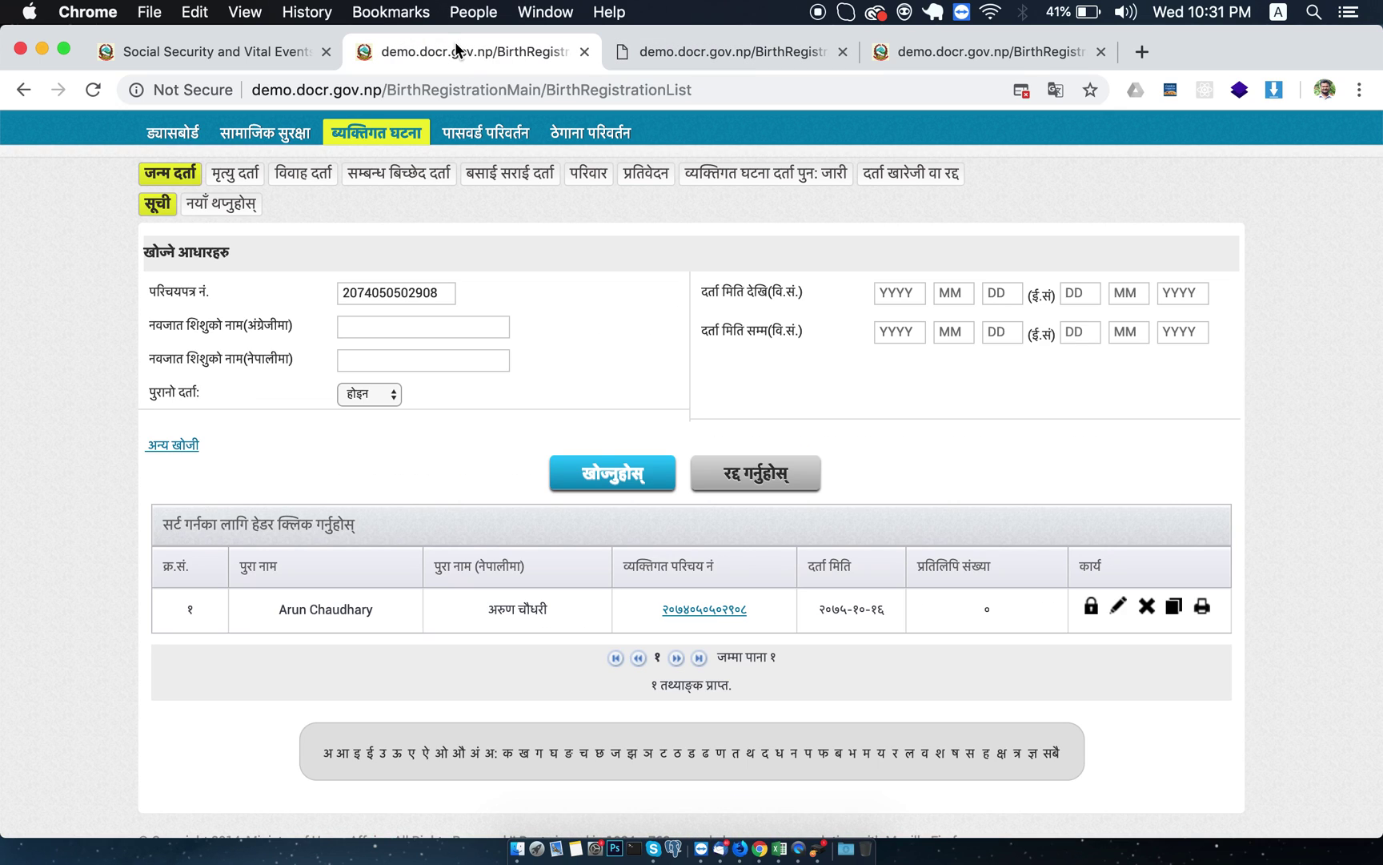